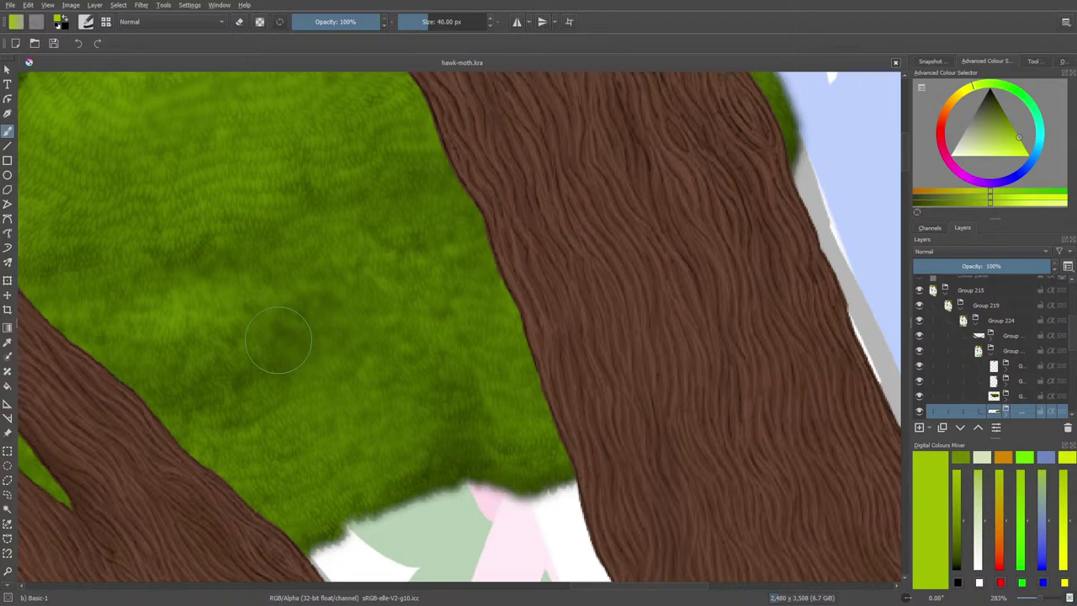
- Examine the leafy clump behind the right-hand tree's branches and the empty gap beneath it
scroll(684, 385, "down", 10)
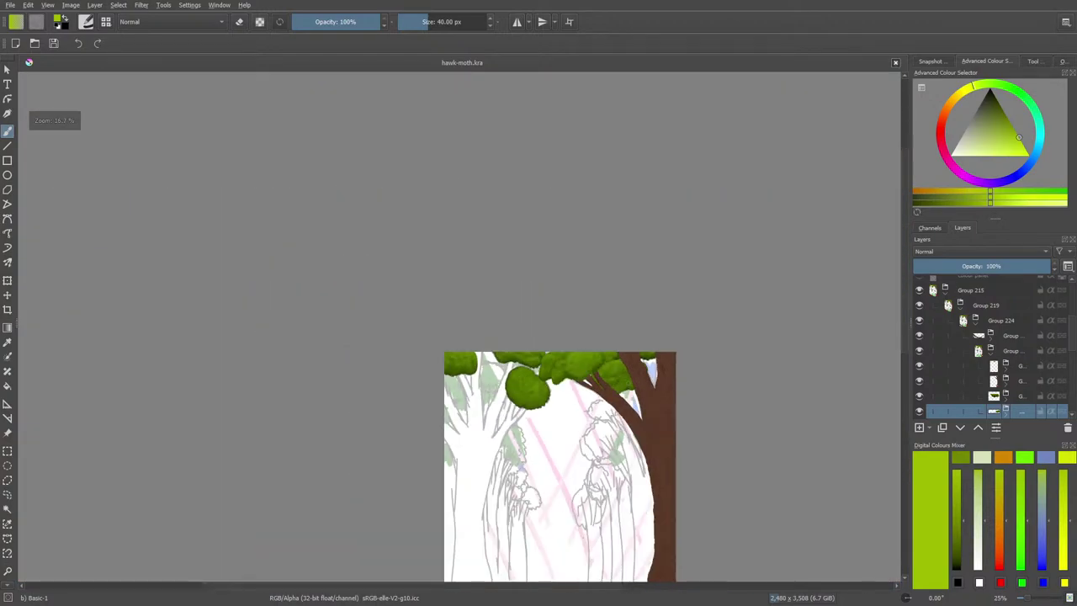
scroll(645, 426, "up", 10)
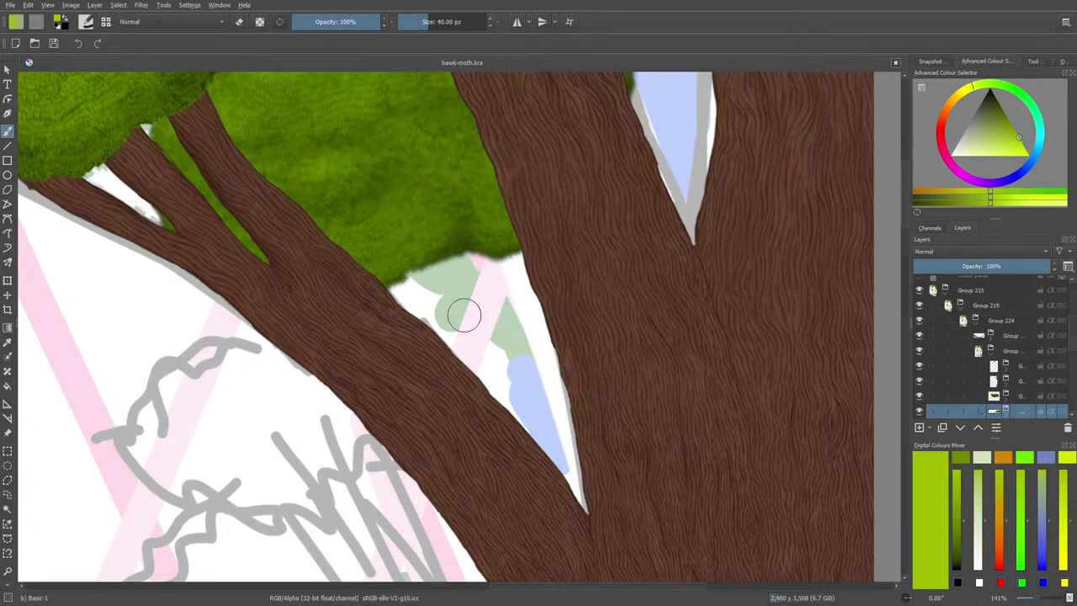
scroll(446, 252, "down", 2)
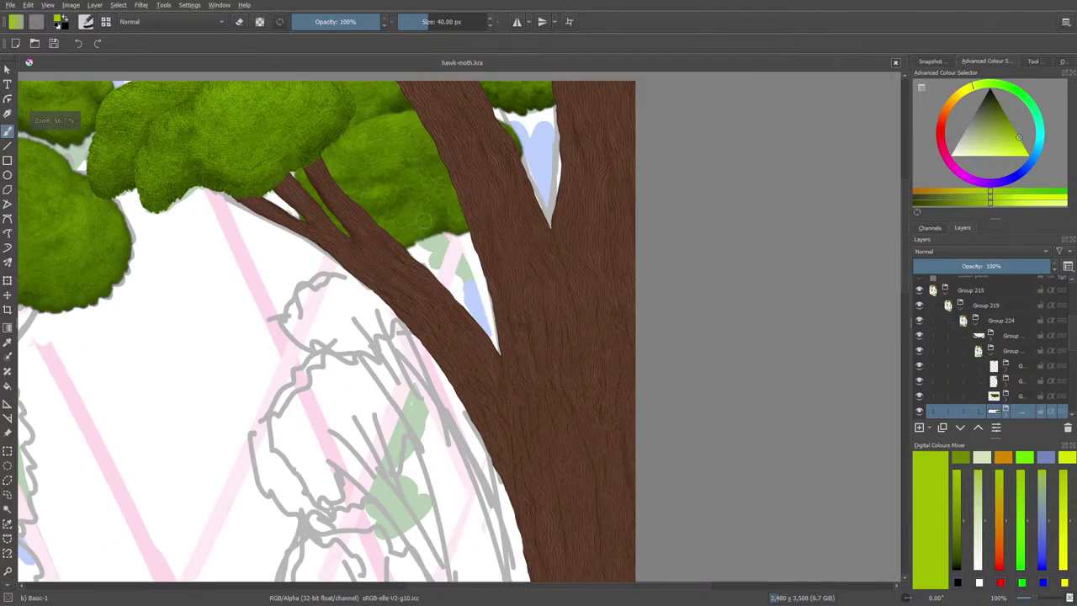
scroll(423, 221, "up", 3)
scroll(419, 242, "down", 1)
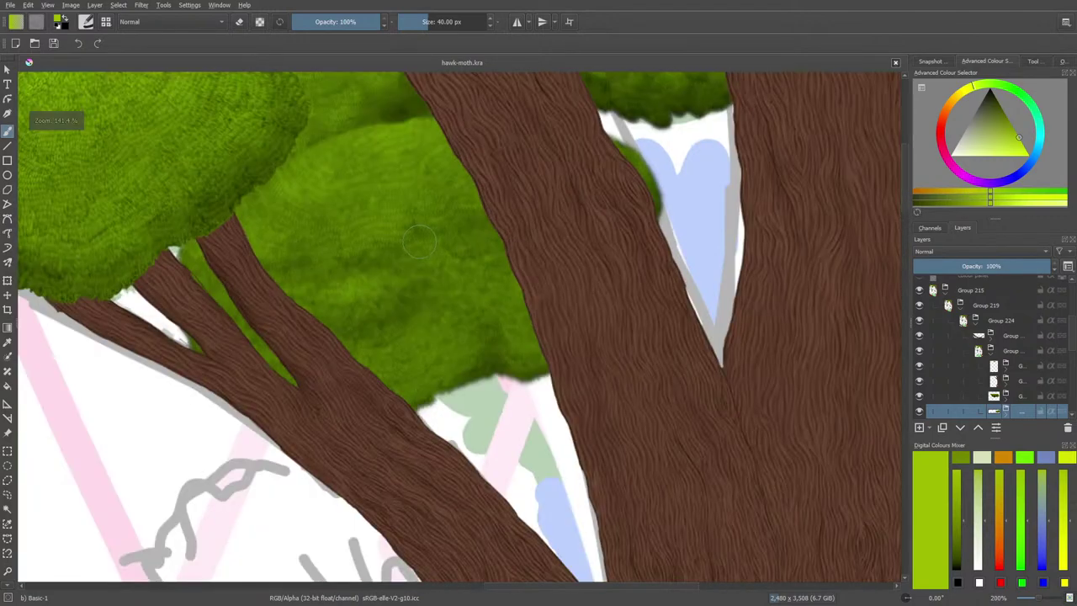
scroll(419, 243, "up", 1)
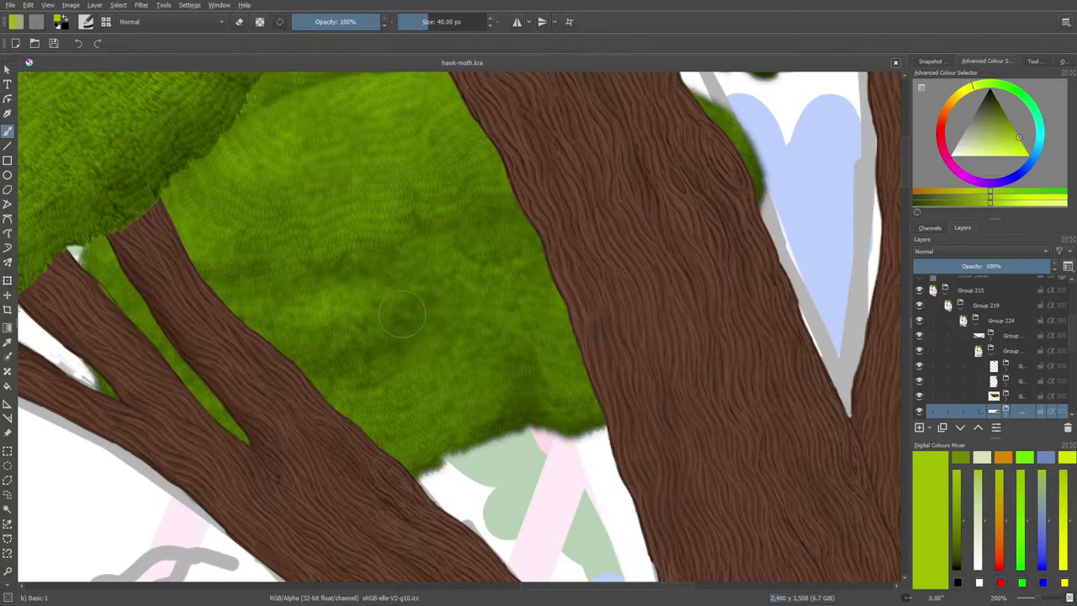
scroll(385, 263, "down", 1)
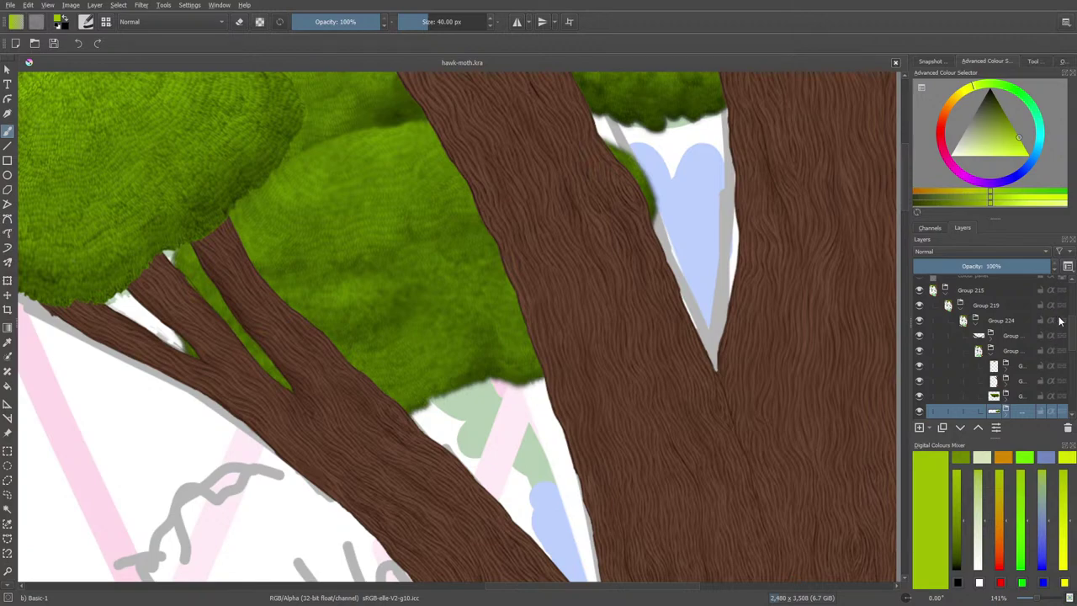
- Toggle the visibility of the foliage group behind the right-hand tree to identify it, and expand the group
scroll(993, 354, "down", 3)
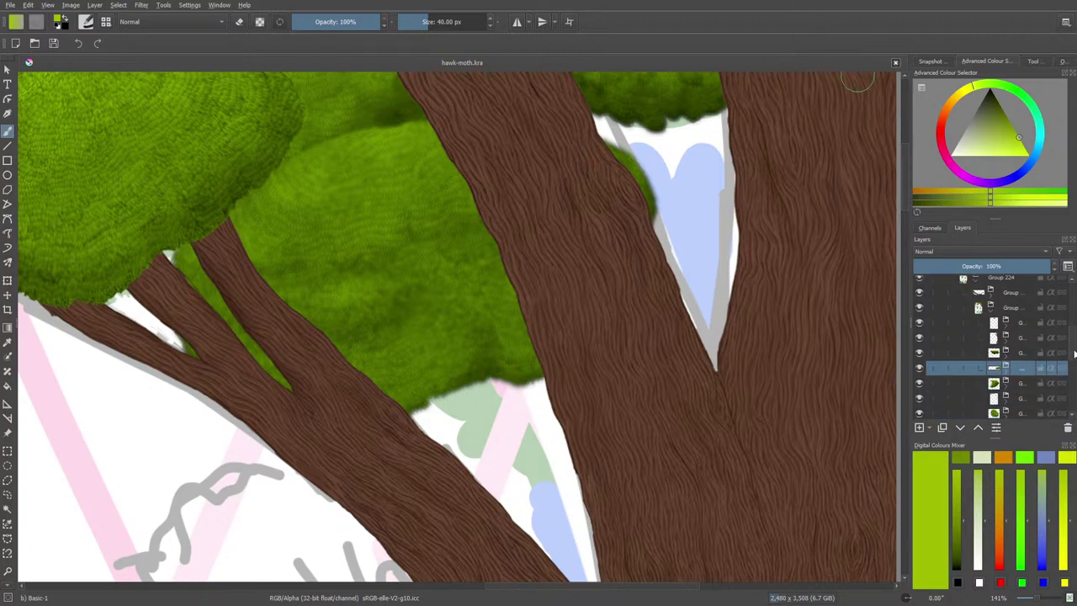
mouse_move(903, 177)
left_mouse_down()
mouse_move(907, 198)
mouse_move(905, 188)
left_mouse_up()
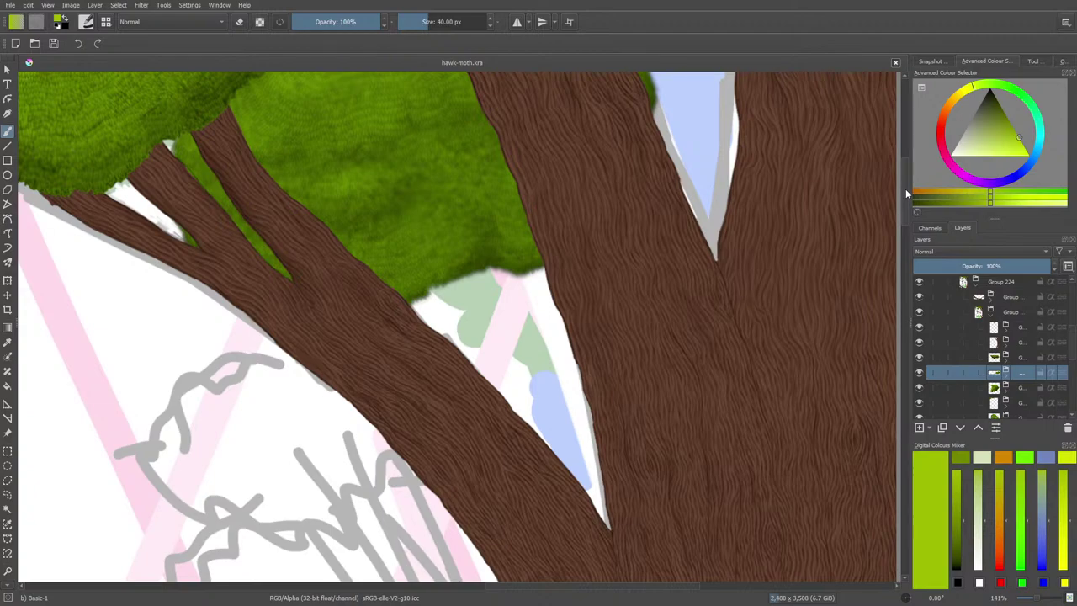
left_click(919, 372)
left_click(919, 374)
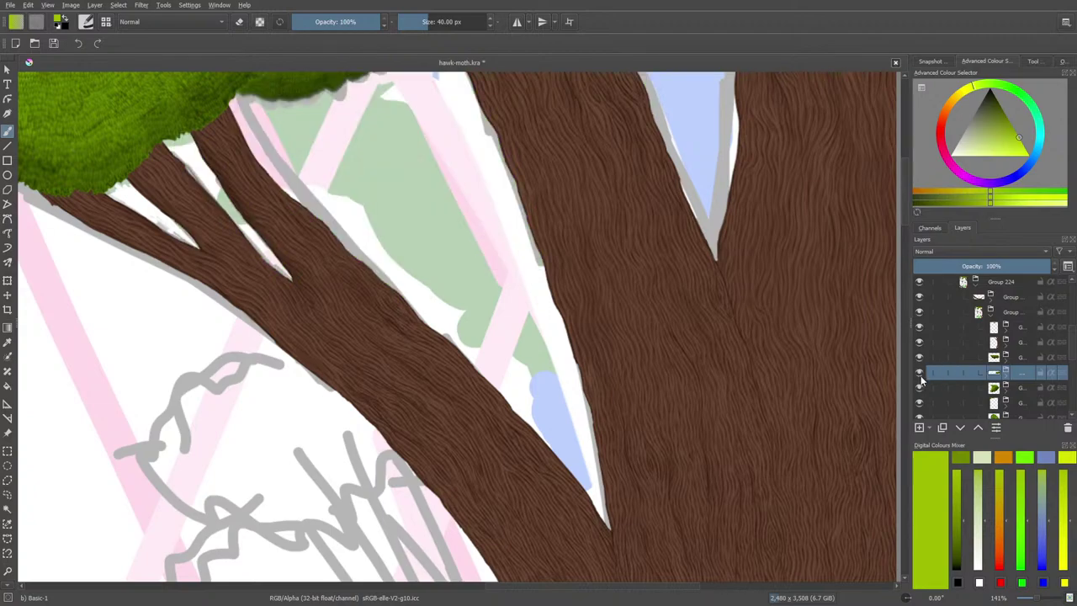
left_click(1006, 374)
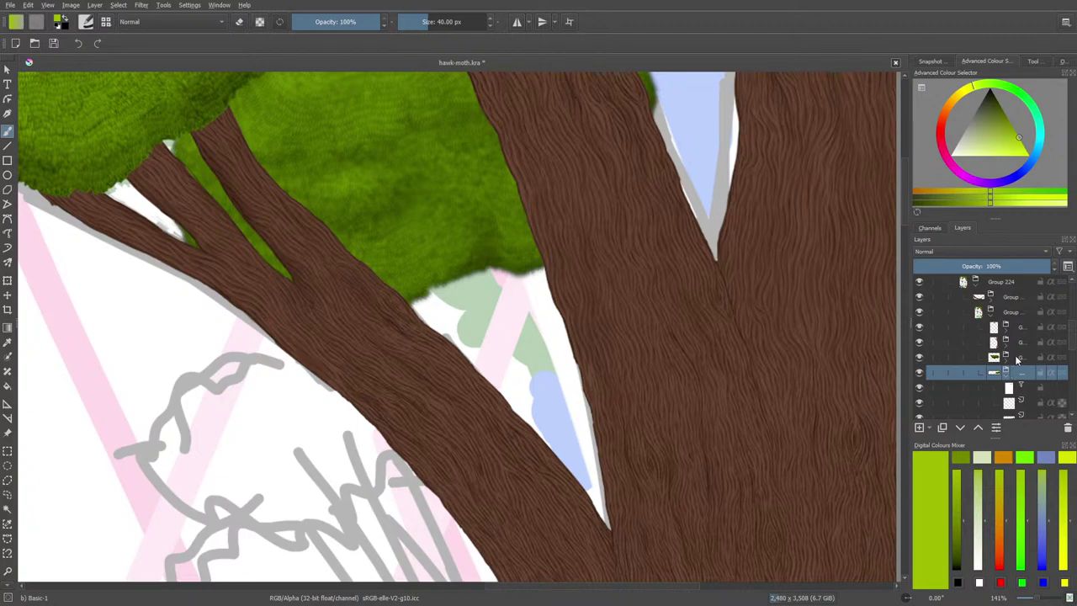
- Select the hidden 61% opacity sketch layer, Paint Layer 374, at the bottom of the foliage group and make it visible
scroll(1074, 339, "down", 4)
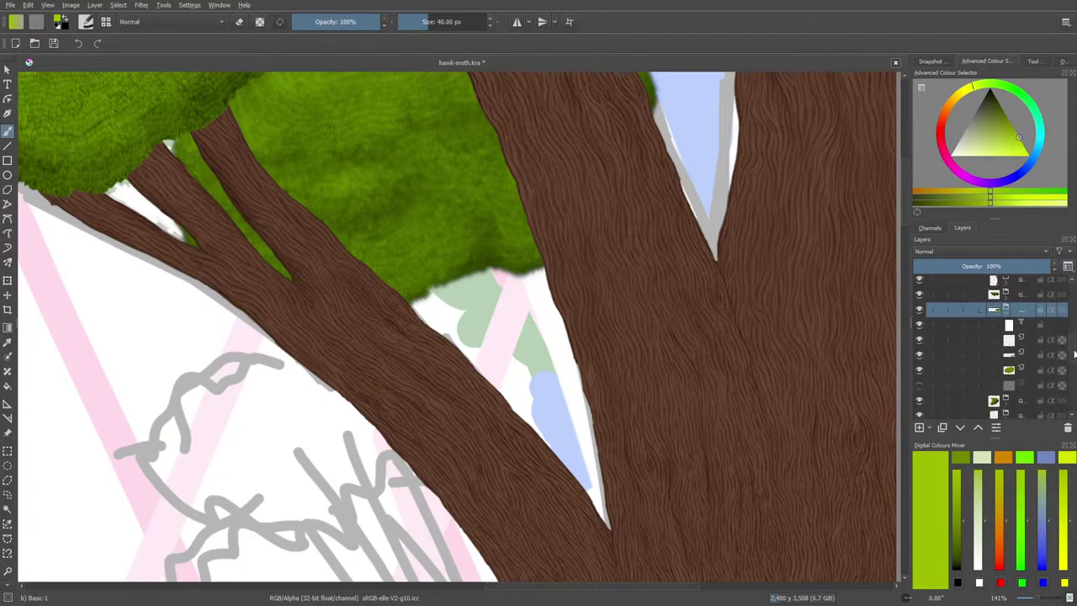
left_click(1005, 397)
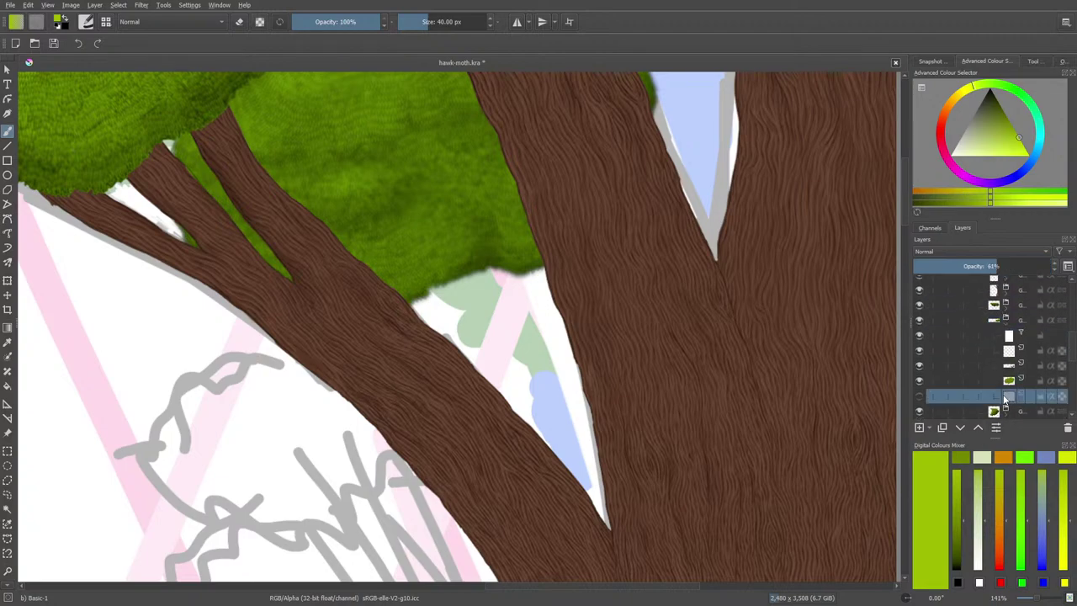
mouse_move(1008, 404)
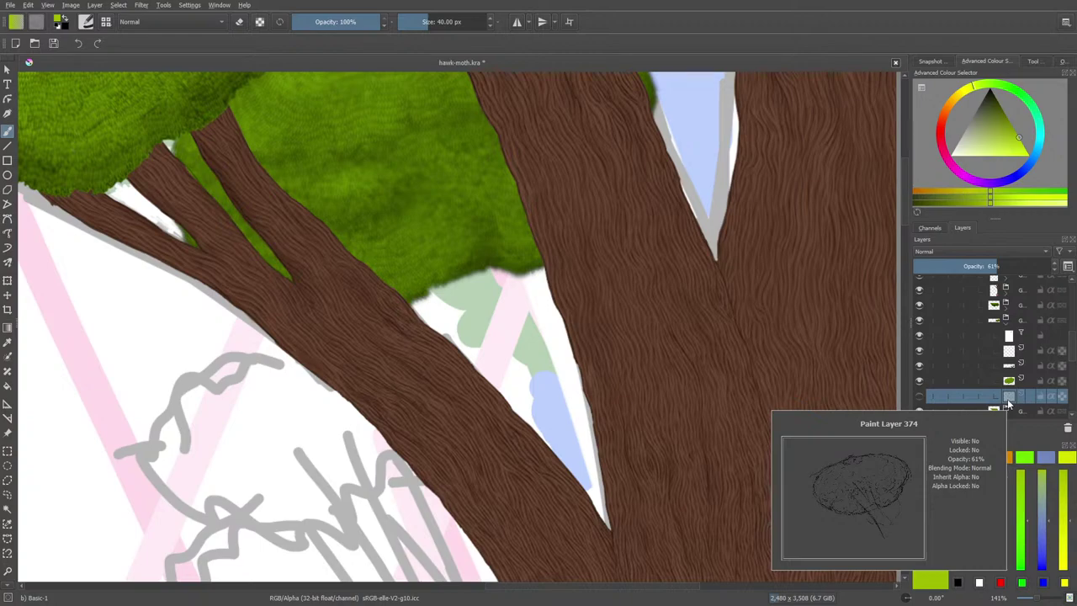
left_click(919, 398)
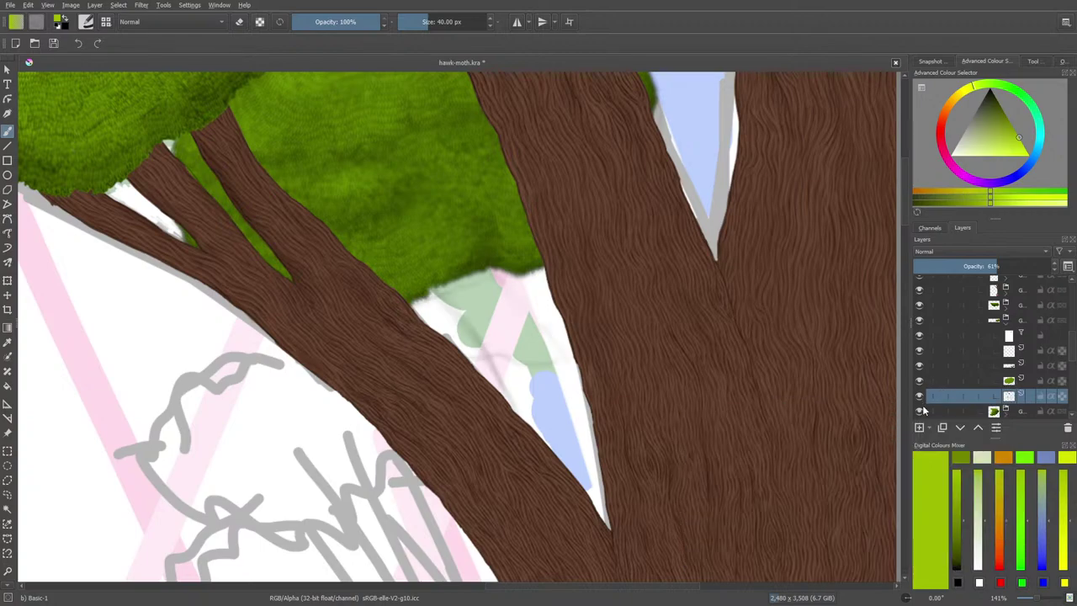
mouse_move(924, 410)
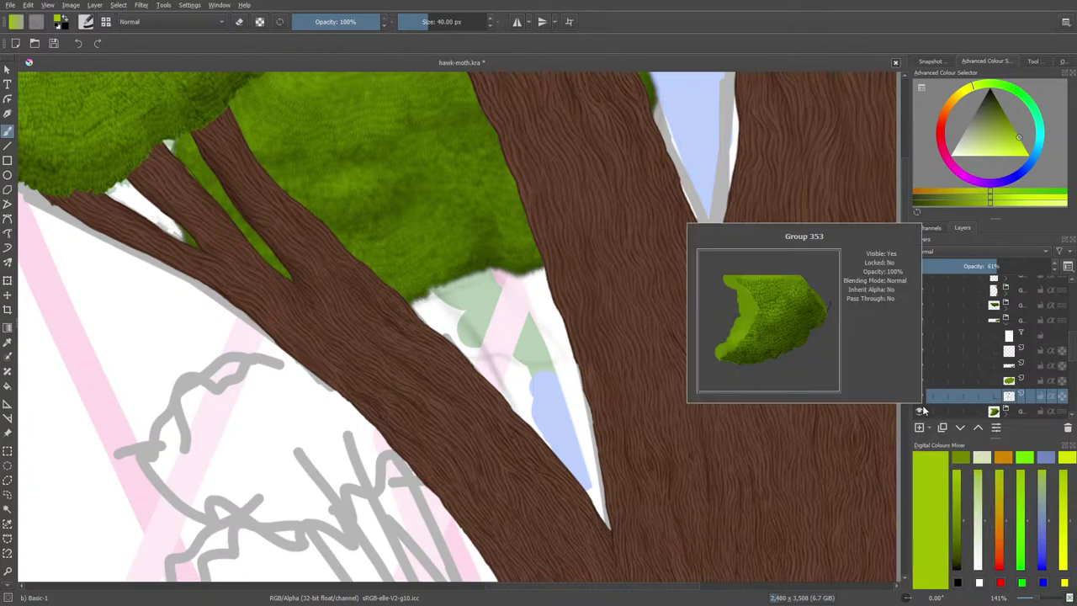
- Hide the foliage group's Blur filter mask and raise the sketch layer above the green foliage layer
left_click(919, 335)
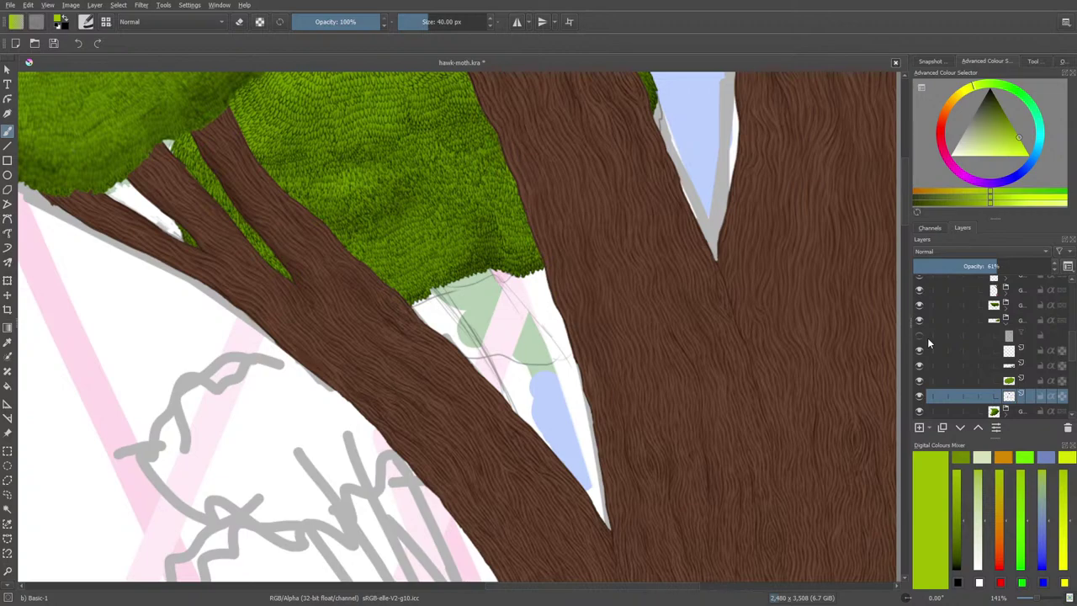
mouse_move(927, 337)
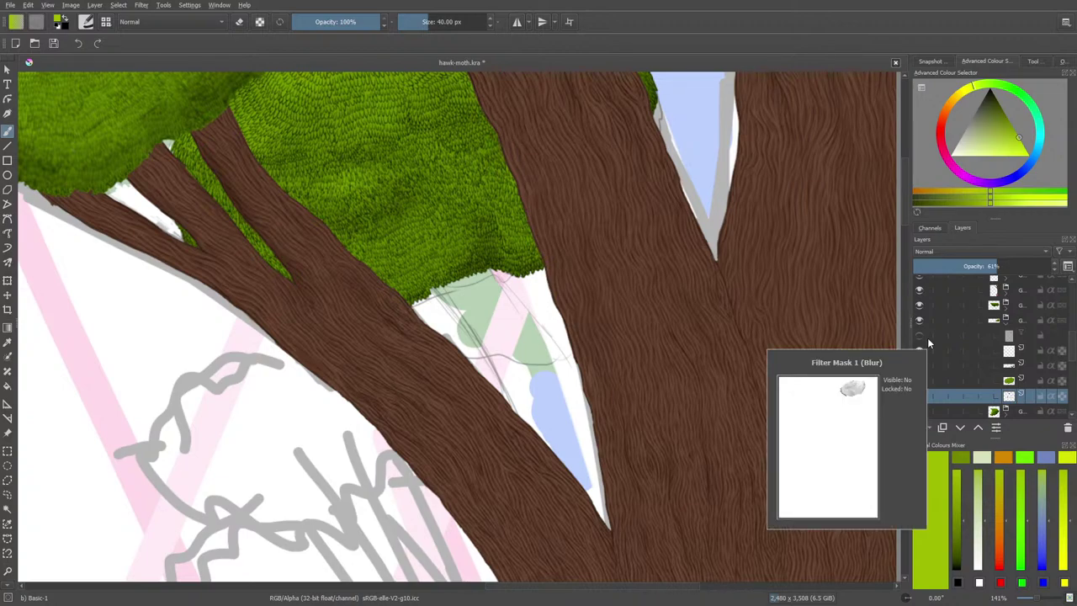
left_click(976, 429)
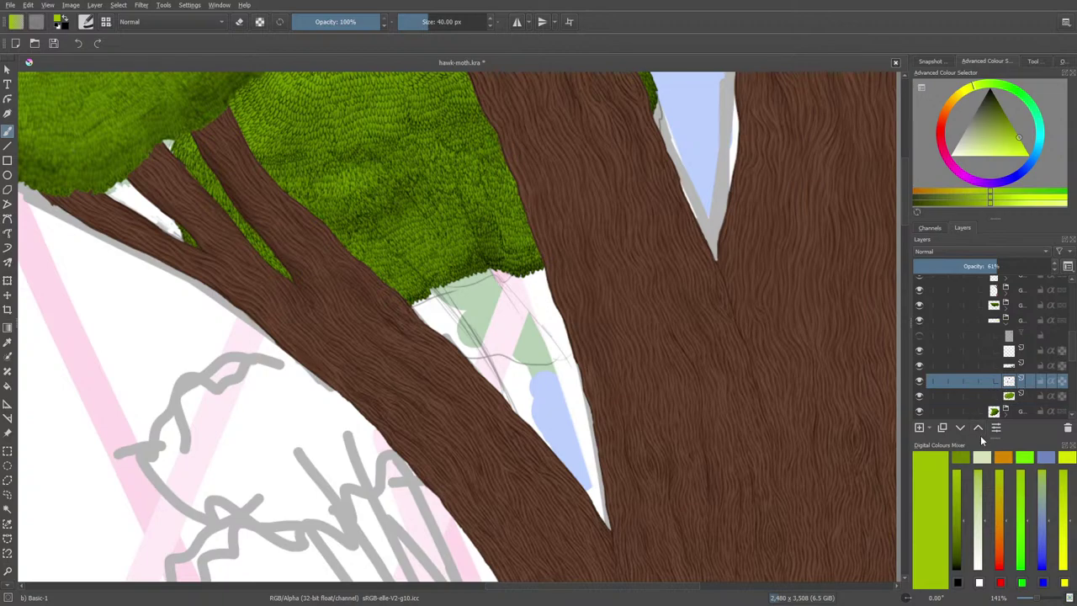
- On a new paint layer above the sketch, paint five black branch outline strokes over the foliage and gap with a 10.16 px brush
left_click(919, 427)
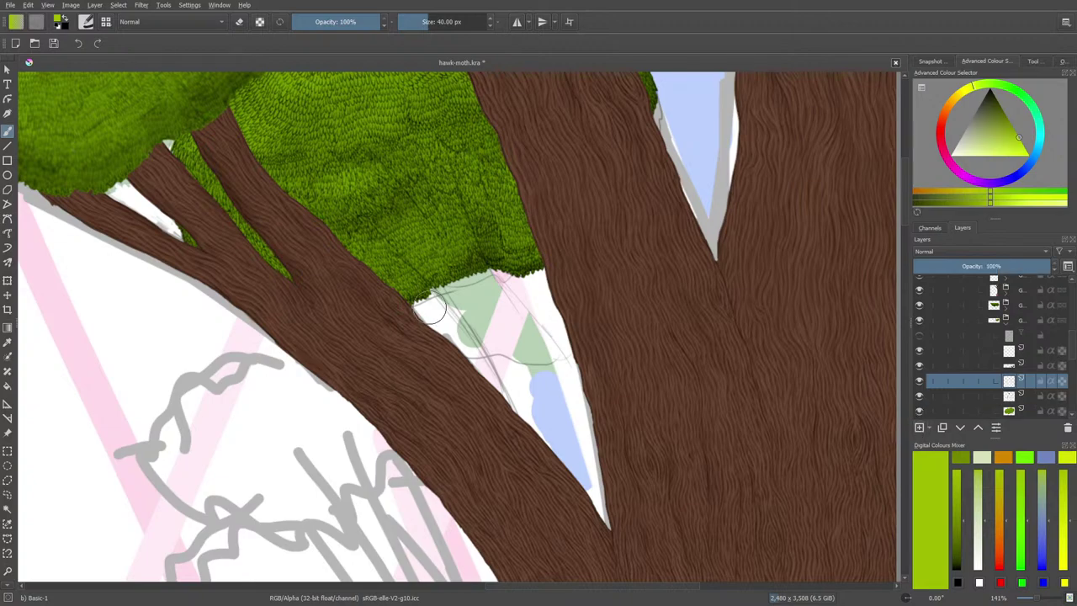
right_click(438, 336)
key("d")
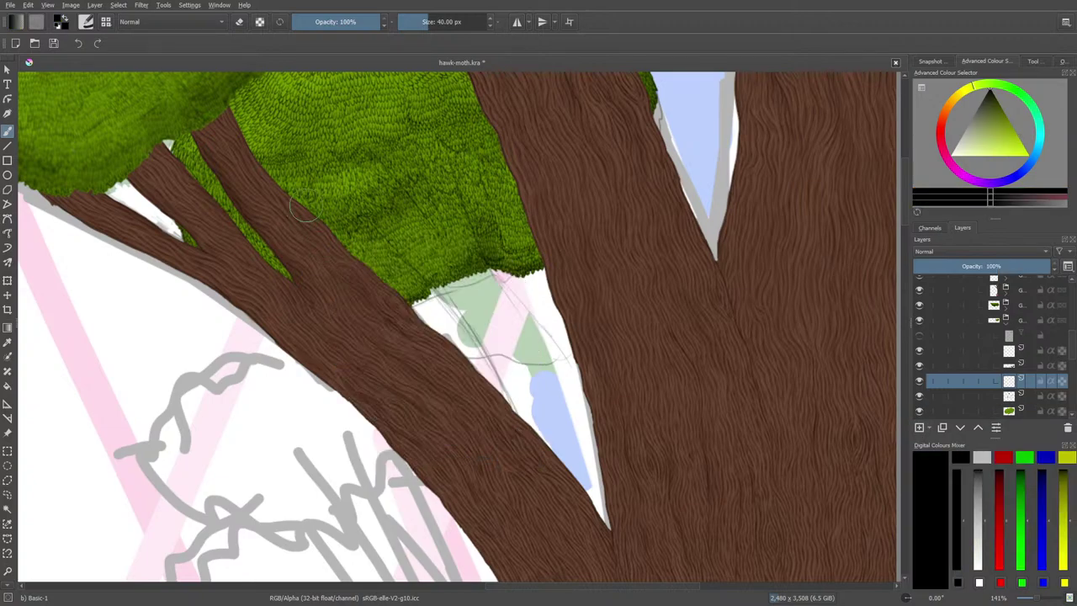
right_click(400, 333)
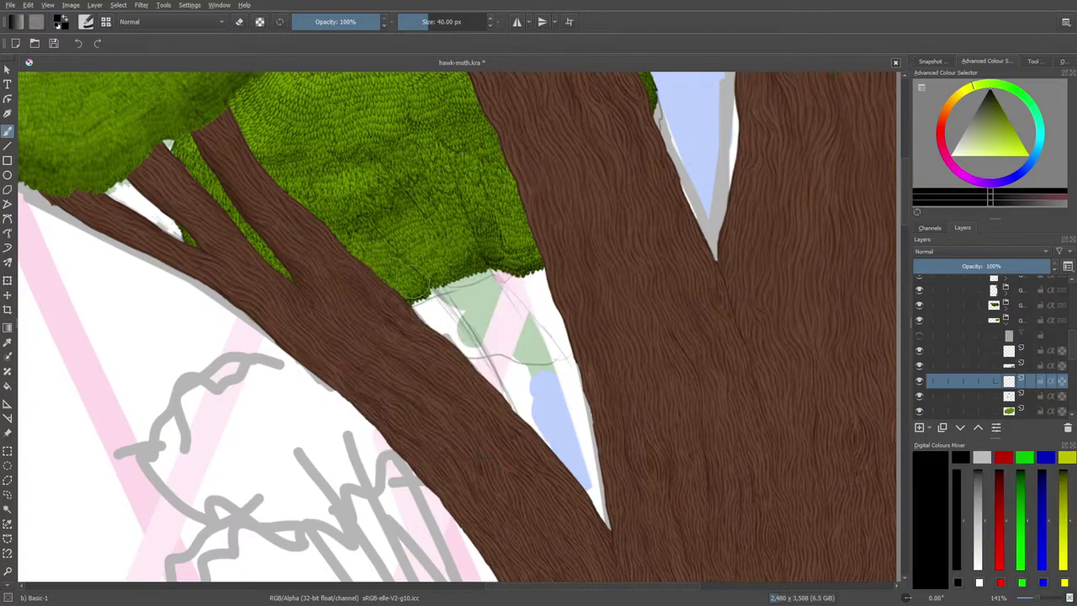
left_click(409, 21)
mouse_move(350, 201)
left_mouse_down()
mouse_move(456, 310)
mouse_move(512, 412)
left_mouse_up()
left_click_drag(371, 146, 449, 240)
left_click_drag(418, 157, 449, 233)
left_click_drag(452, 157, 507, 283)
mouse_move(463, 189)
left_mouse_down()
mouse_move(543, 338)
mouse_move(516, 299)
mouse_move(587, 400)
left_mouse_up()
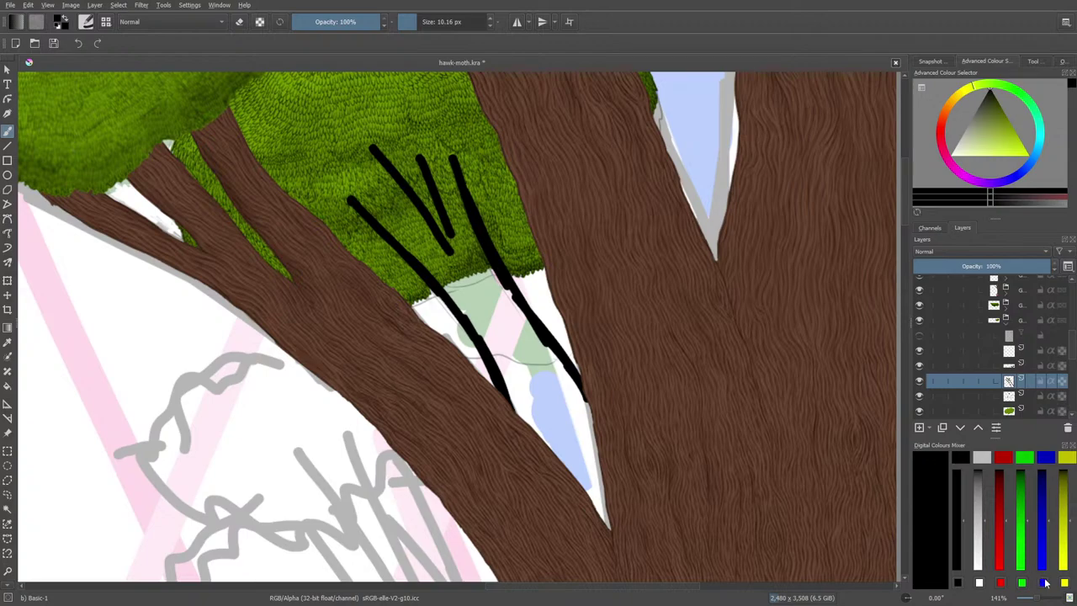
- Trim the upper tips of the black branch strokes with the 50 px Eraser Circle brush
scroll(1028, 601, "down", 4)
scroll(1027, 600, "up", 3)
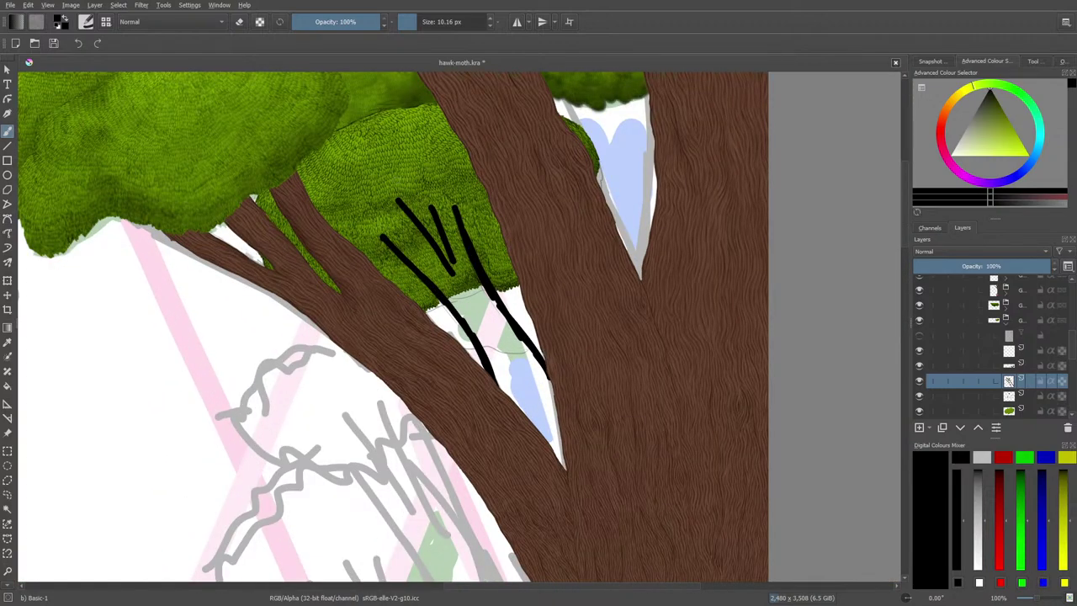
key("e")
mouse_move(380, 237)
left_mouse_down()
mouse_move(391, 243)
mouse_move(399, 205)
mouse_move(418, 229)
mouse_move(402, 210)
mouse_move(392, 247)
mouse_move(427, 202)
mouse_move(437, 224)
mouse_move(453, 210)
mouse_move(464, 229)
mouse_move(424, 232)
mouse_move(460, 240)
mouse_move(467, 230)
left_mouse_up()
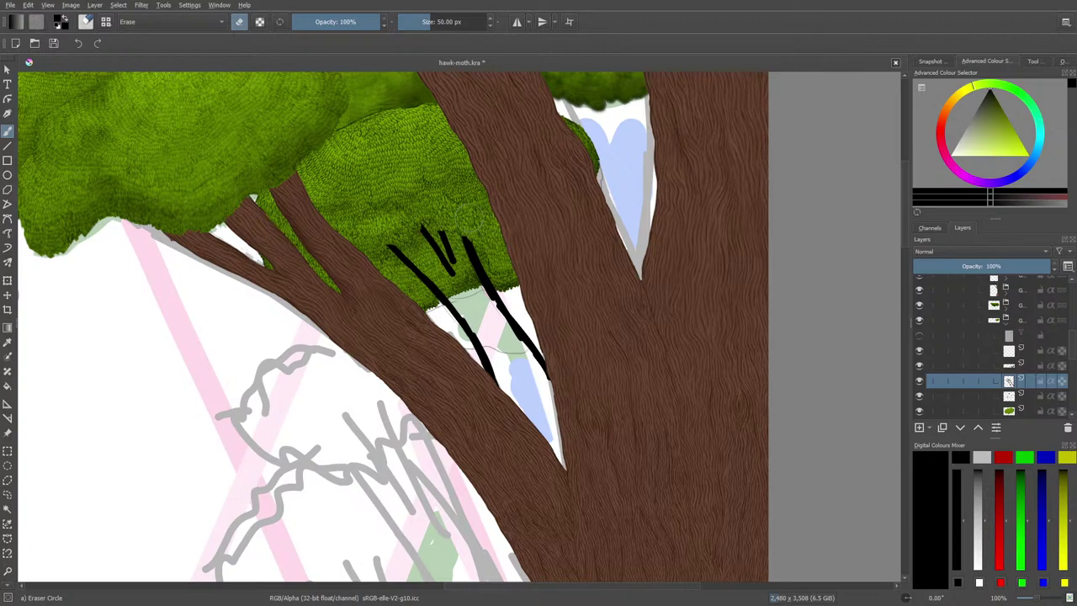
- Preview the black branch strokes with the Blur filter mask enabled, toggling the stroke layer's visibility for comparison
left_click(919, 335)
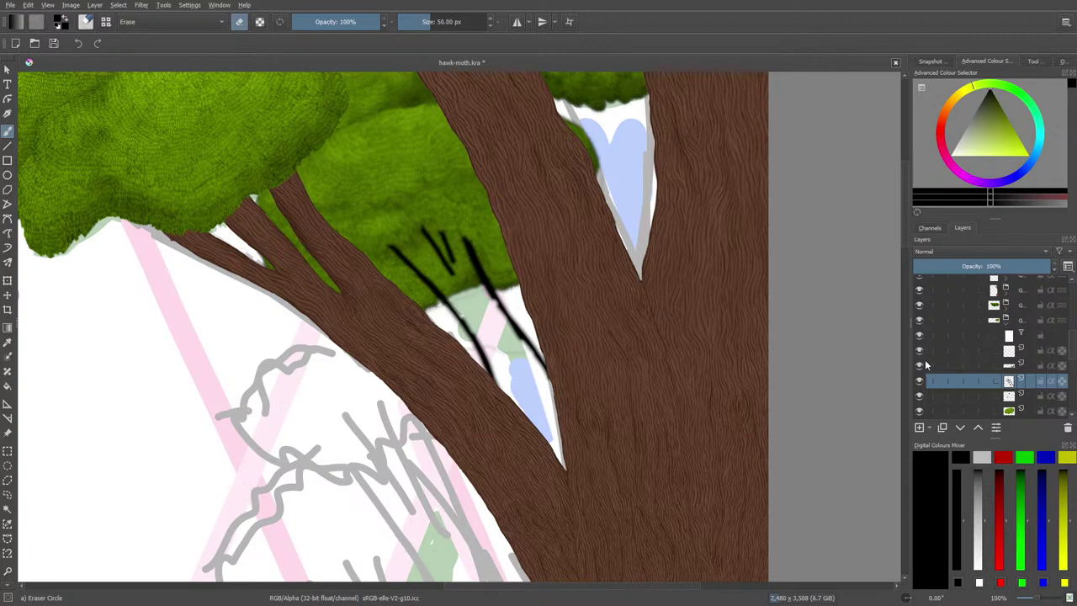
left_click(919, 381)
left_click(919, 381)
left_click(921, 336)
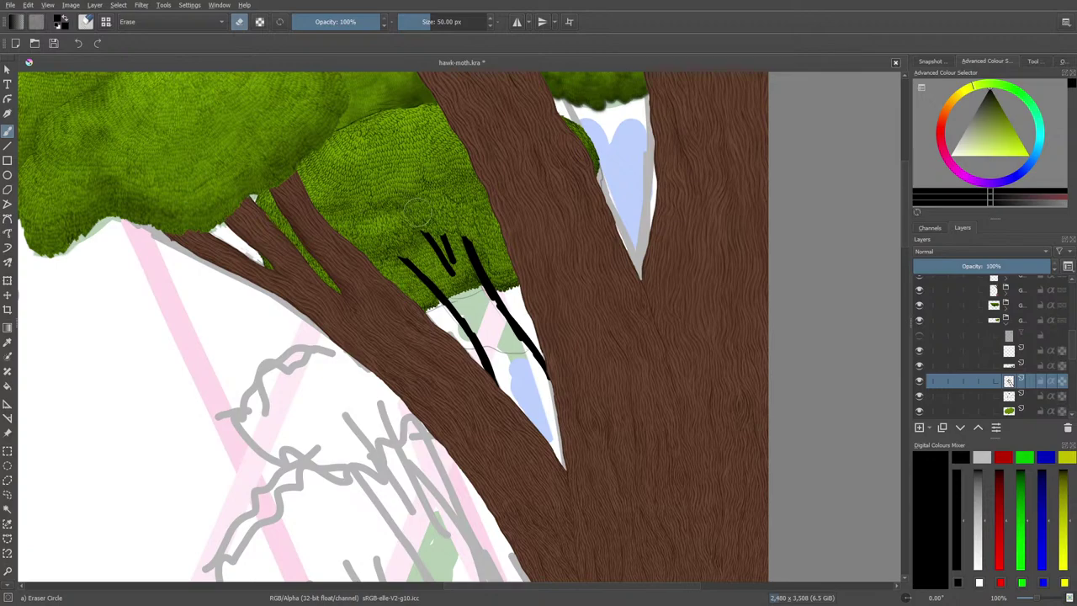
- Fill the branch outline with solid black using the 10.16 px Basic-1 brush, extending it down to the fork of the tree
key("e")
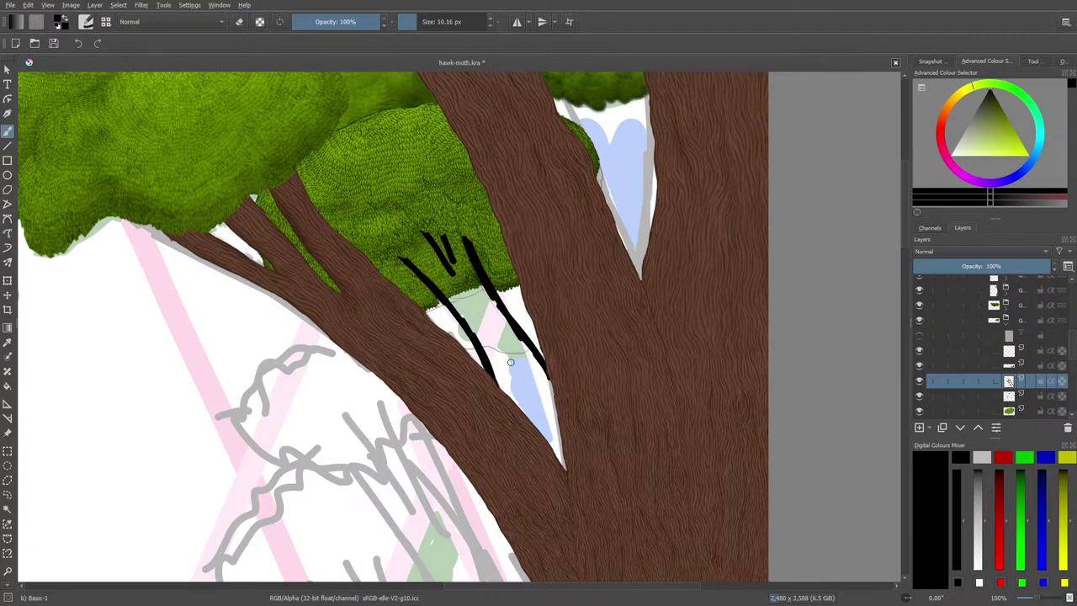
mouse_move(478, 318)
left_mouse_down()
mouse_move(514, 379)
mouse_move(484, 330)
mouse_move(510, 396)
mouse_move(471, 315)
mouse_move(561, 463)
mouse_move(530, 352)
mouse_move(563, 427)
mouse_move(535, 360)
mouse_move(538, 393)
mouse_move(468, 254)
mouse_move(471, 271)
mouse_move(456, 244)
mouse_move(480, 310)
mouse_move(457, 305)
mouse_move(420, 265)
mouse_move(454, 290)
mouse_move(442, 265)
left_mouse_up()
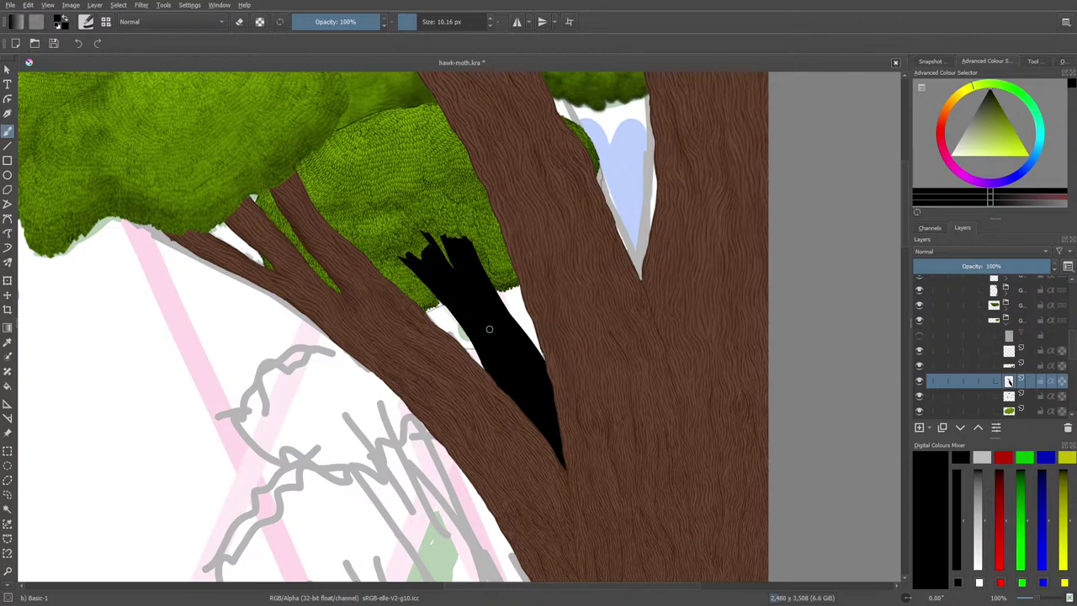
- Recolour the black branch with the brown sampled from the main trunk, painting with alpha preserved
left_click(7, 342)
left_click(569, 331)
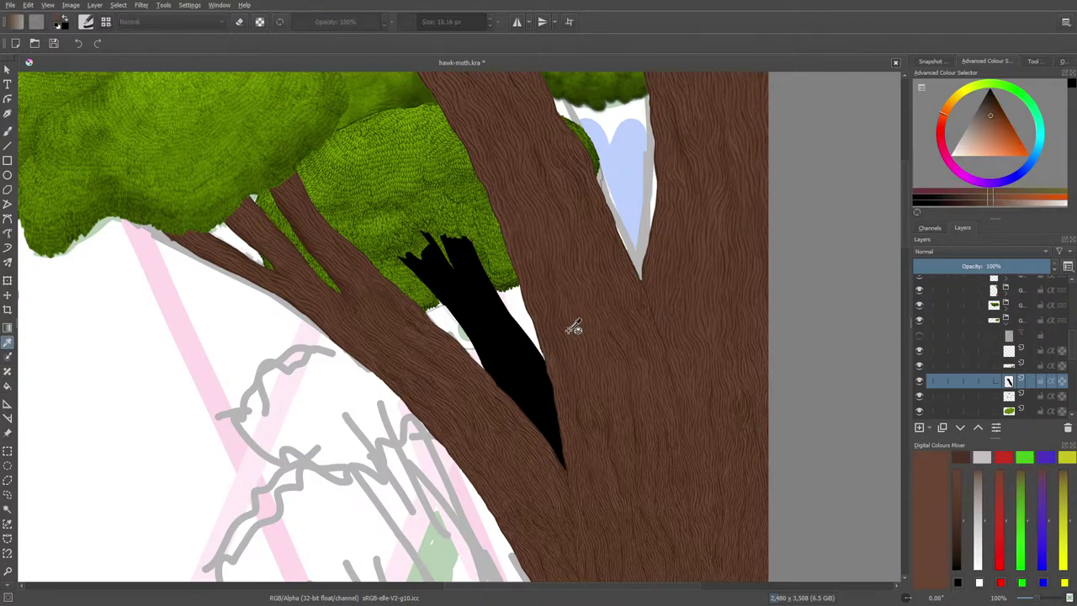
left_click(8, 131)
left_click(260, 21)
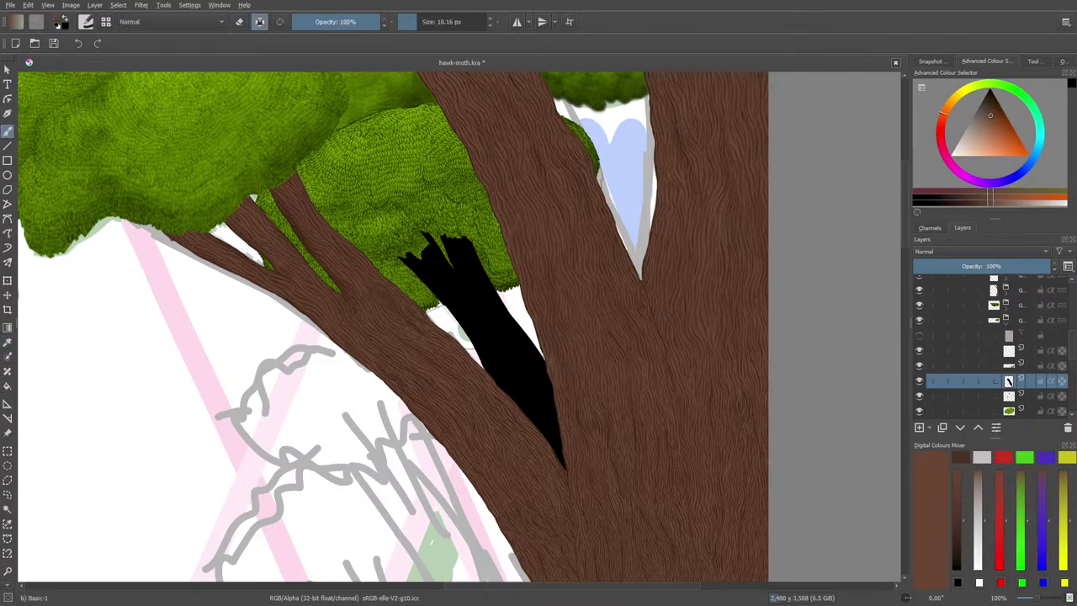
mouse_move(417, 271)
left_mouse_down()
mouse_move(395, 248)
mouse_move(428, 301)
mouse_move(415, 238)
mouse_move(471, 354)
mouse_move(459, 264)
mouse_move(487, 379)
mouse_move(497, 294)
mouse_move(515, 416)
mouse_move(509, 315)
mouse_move(515, 365)
mouse_move(525, 333)
mouse_move(557, 450)
mouse_move(542, 373)
left_mouse_up()
mouse_move(482, 273)
left_mouse_down()
mouse_move(490, 307)
mouse_move(472, 258)
mouse_move(463, 271)
mouse_move(434, 221)
left_mouse_up()
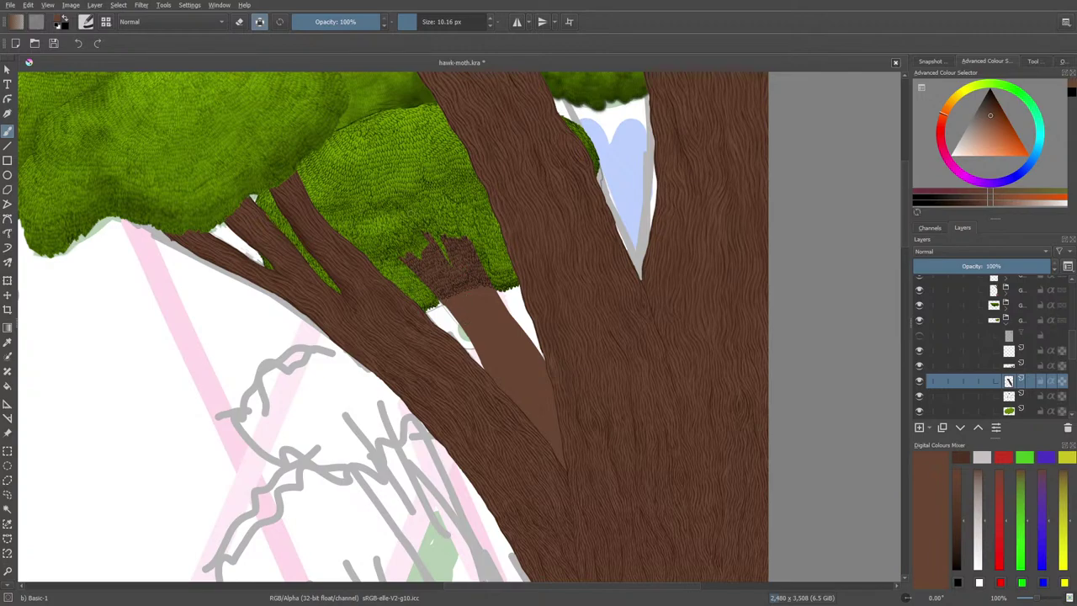
- Raise the brown branch layer above the leaf texture layer, add a new paint layer over it, and return to the Basic-1 brush
key("e")
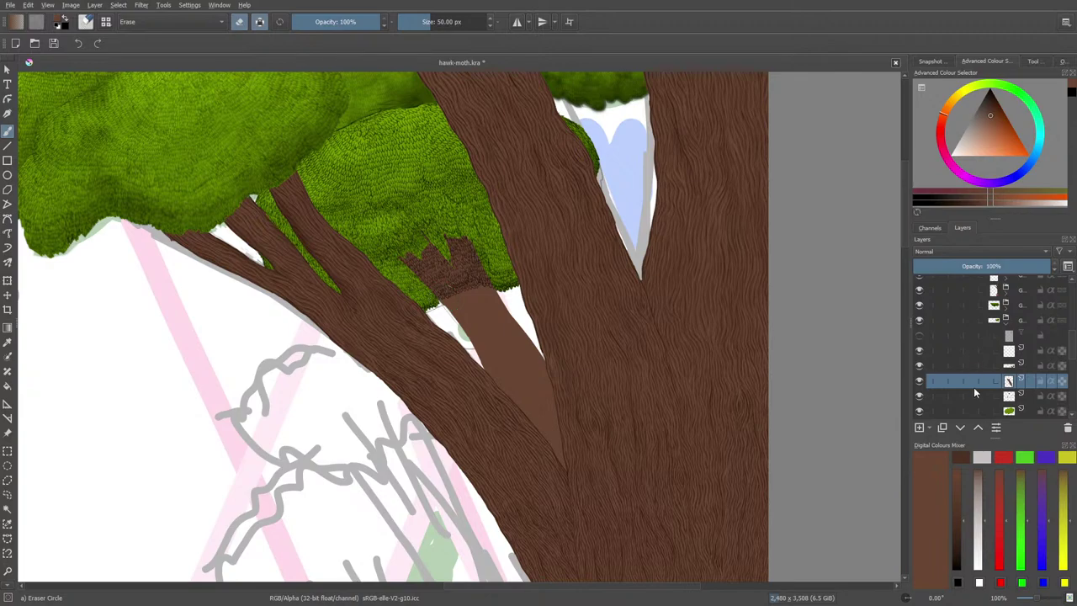
left_click(977, 427)
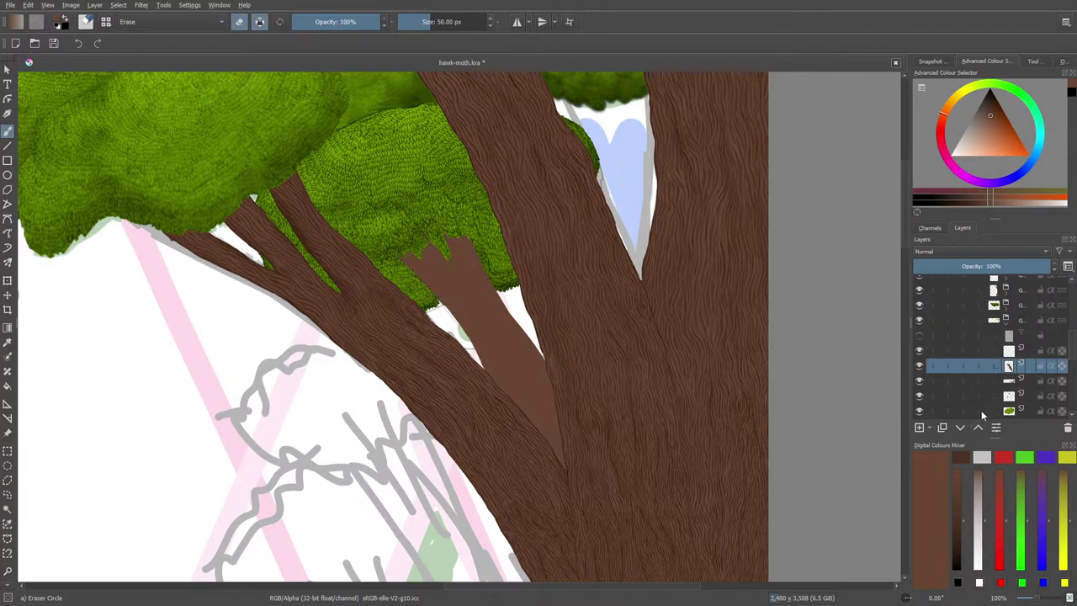
mouse_move(981, 412)
left_click(917, 428)
mouse_move(1007, 394)
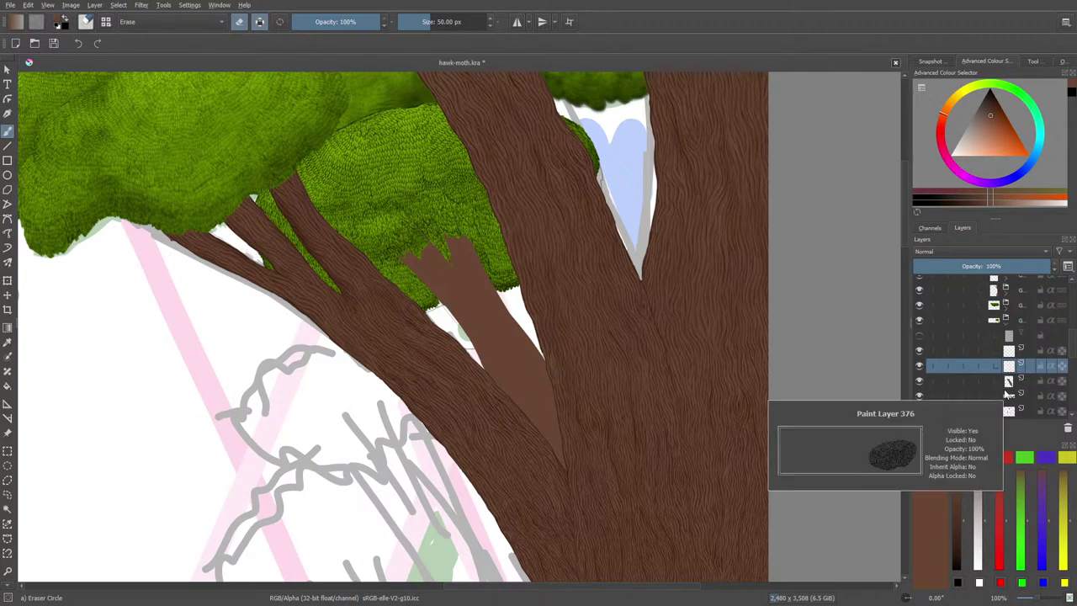
key("slash")
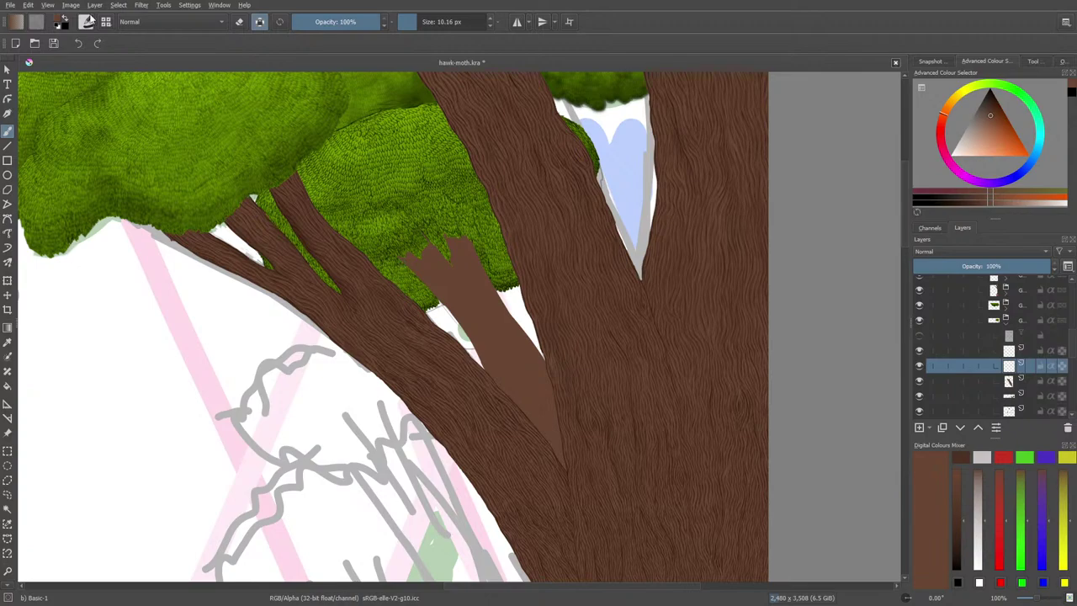
- Choose the Ink-3 Gpen brush preset at 5 px and set the painting colour to black
left_click(87, 21)
left_click(96, 98)
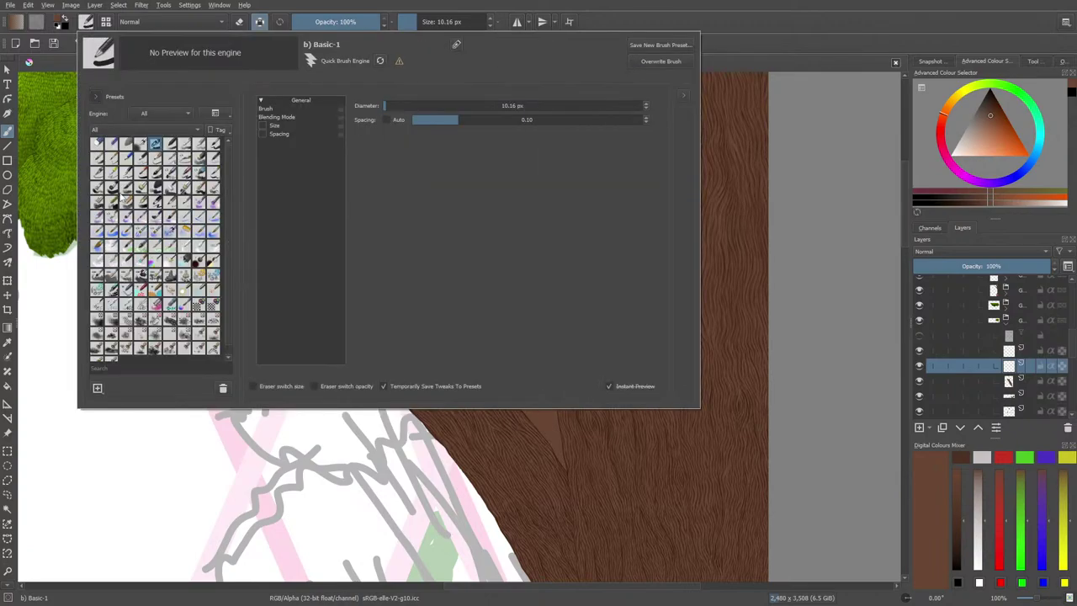
left_click(112, 176)
right_click(132, 187)
left_click(204, 164)
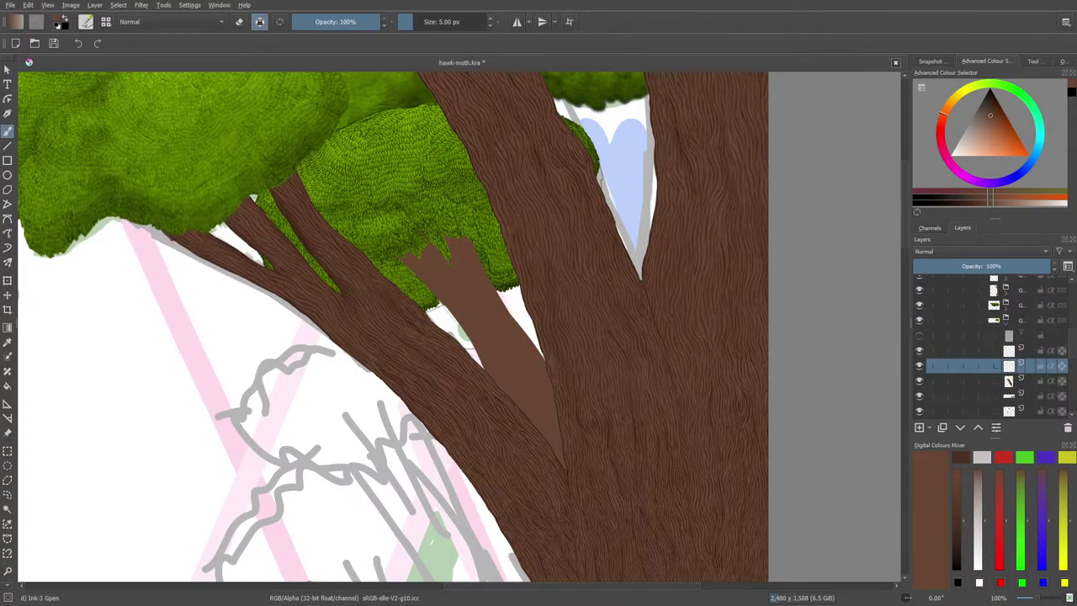
right_click(406, 277)
left_click_drag(407, 292, 403, 308)
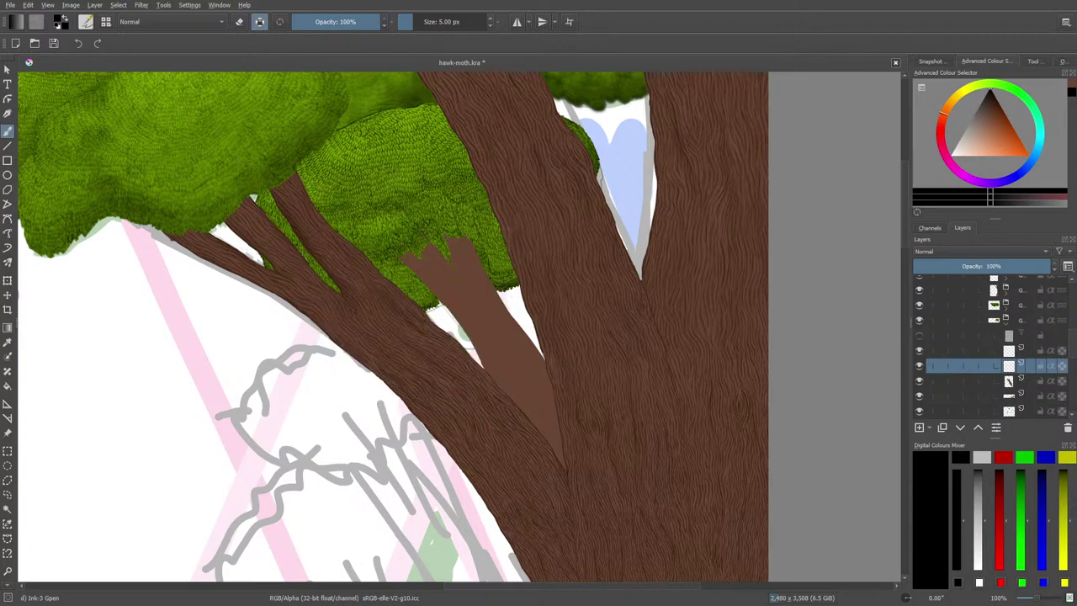
- Rotate the canvas to 46.58° and lower the brown branch layer's opacity to 89%
right_click(388, 192)
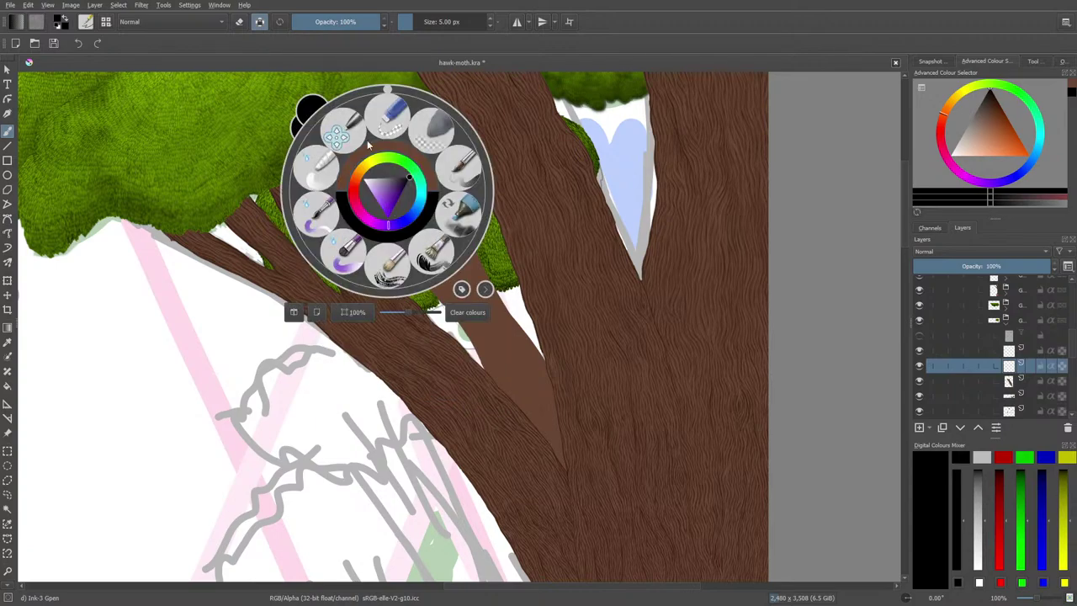
left_click_drag(387, 88, 308, 151)
left_click(280, 140)
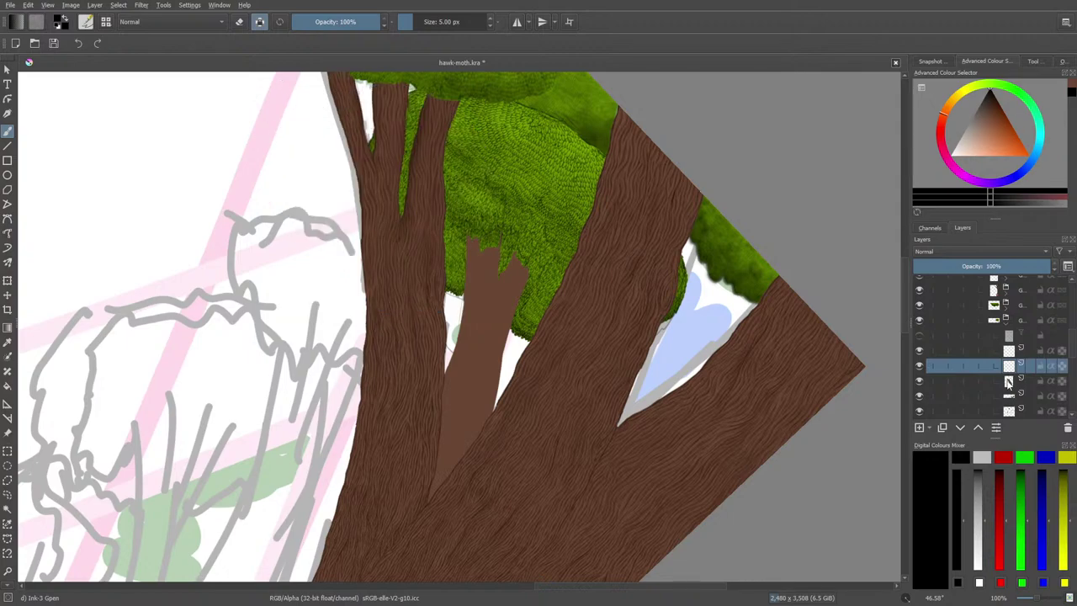
left_click(1008, 383)
left_click(1006, 266)
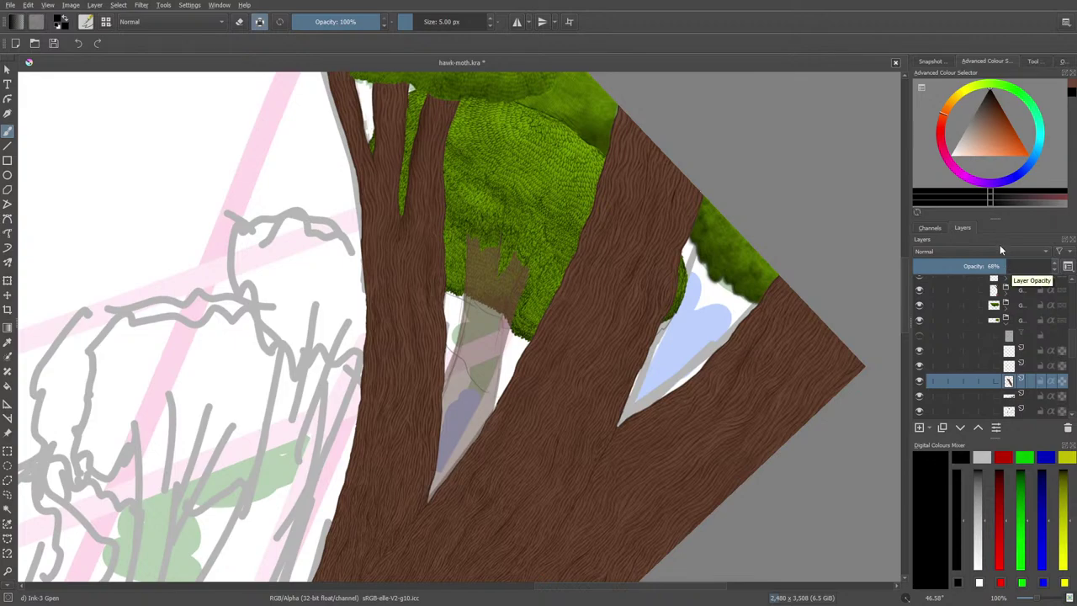
left_click_drag(1009, 266, 1036, 265)
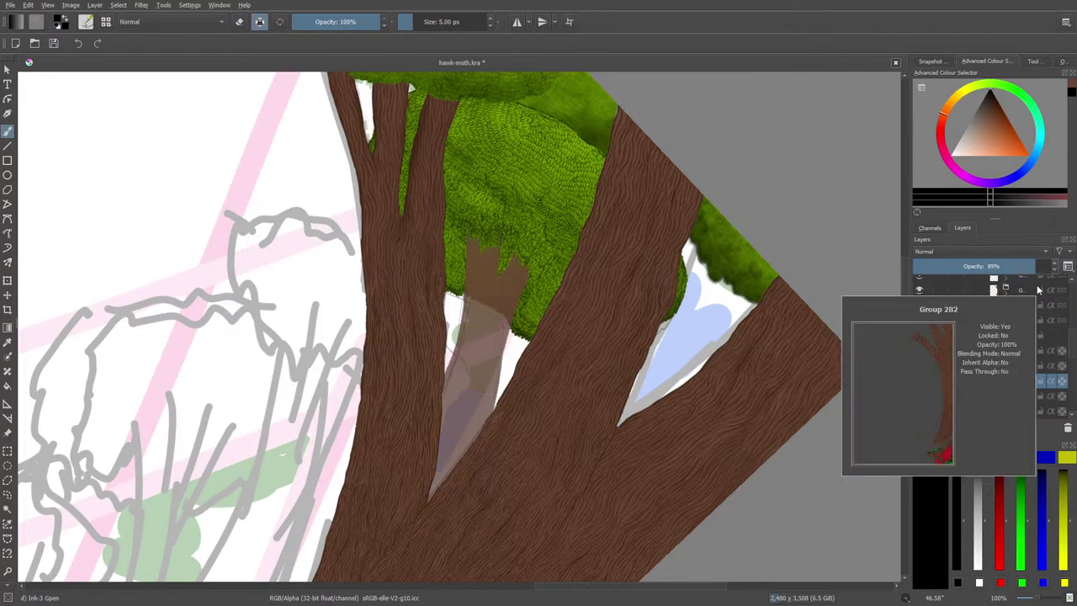
- On the empty layer above the brown branch, turn off preserve alpha and ink a black line down from the fork between its two stubs
scroll(1039, 600, "up", 3)
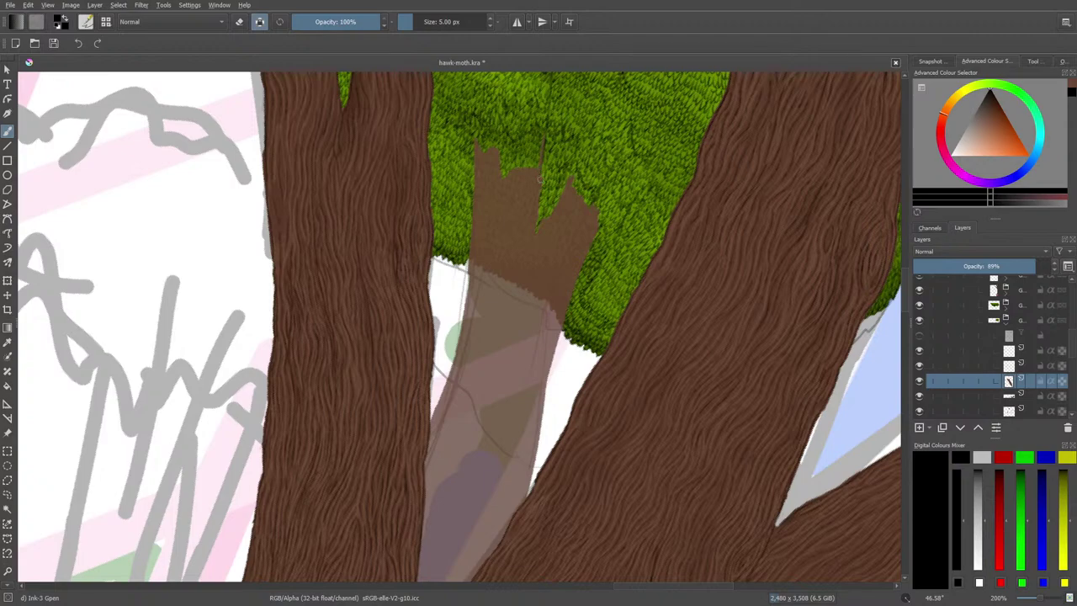
key("Page_Up")
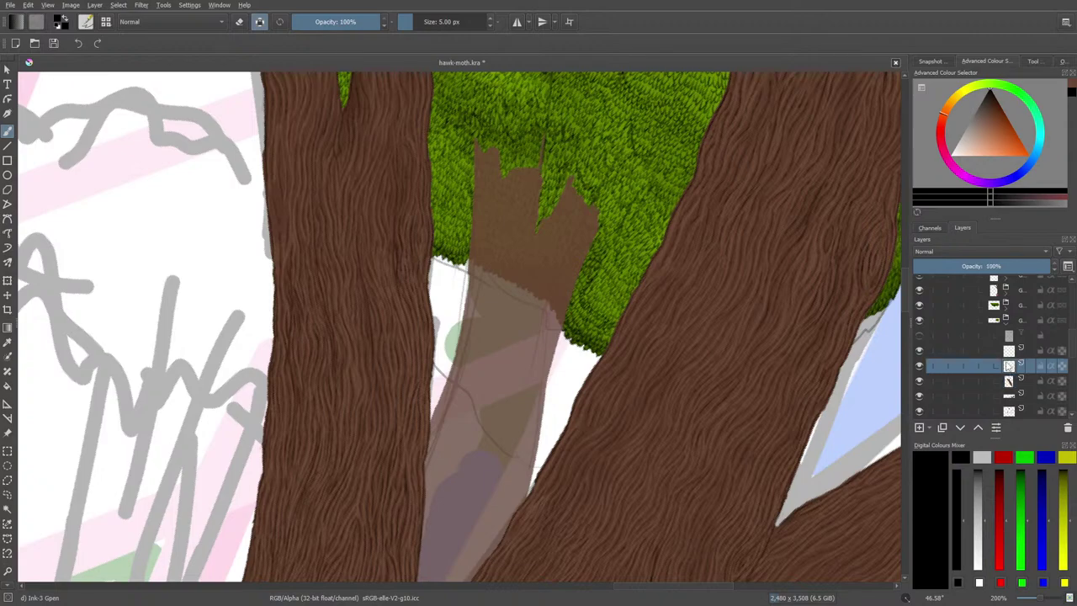
left_click_drag(539, 181, 539, 167)
left_click(260, 22)
left_click_drag(539, 196, 531, 281)
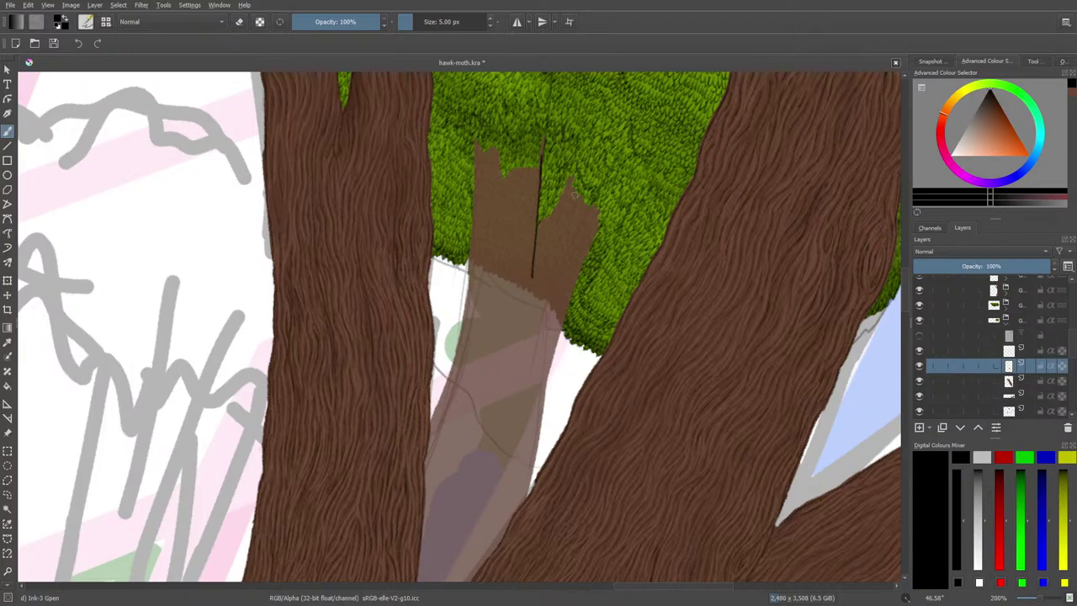
- Rotate the canvas back near upright and ink black outlines along the branch's left edge, right edge and the right stub's inner edge
right_click(509, 212)
left_click_drag(572, 139, 504, 137)
scroll(1036, 601, "down", 5)
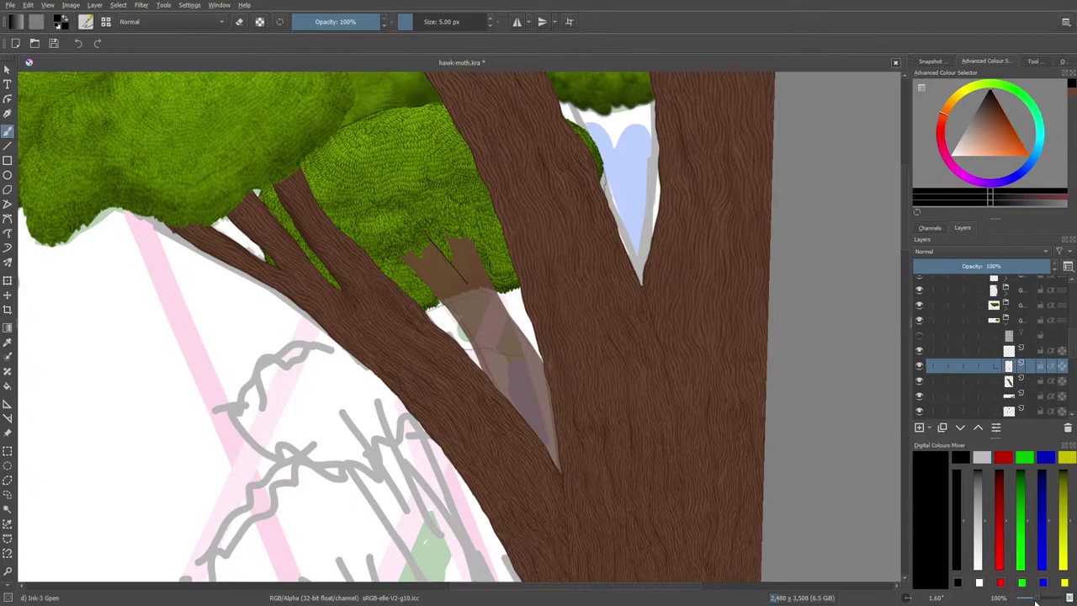
scroll(1036, 601, "up", 5)
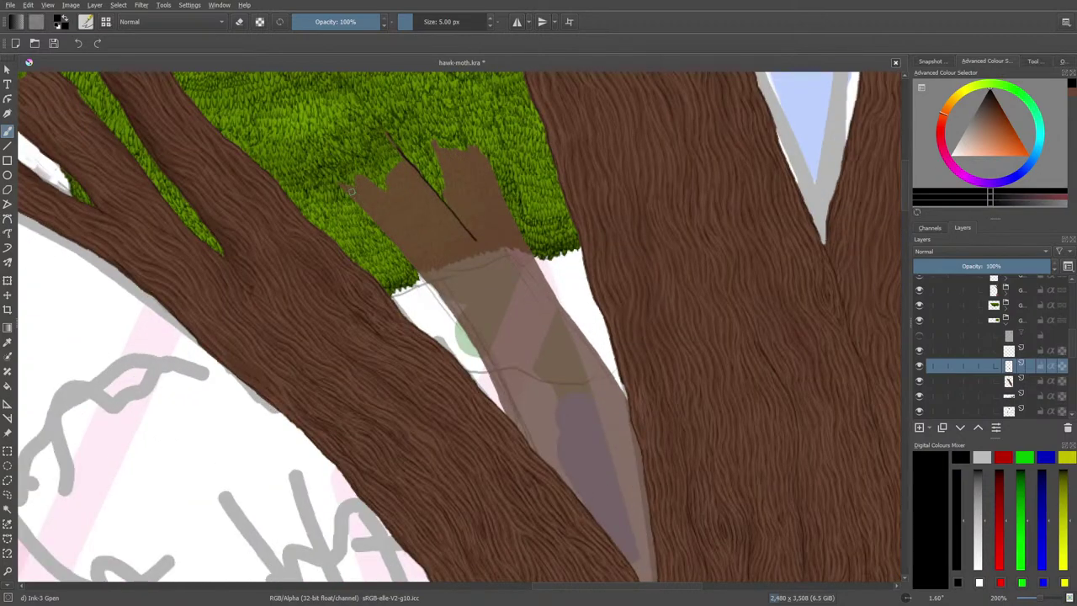
mouse_move(345, 190)
left_mouse_down()
mouse_move(432, 273)
mouse_move(514, 425)
left_mouse_up()
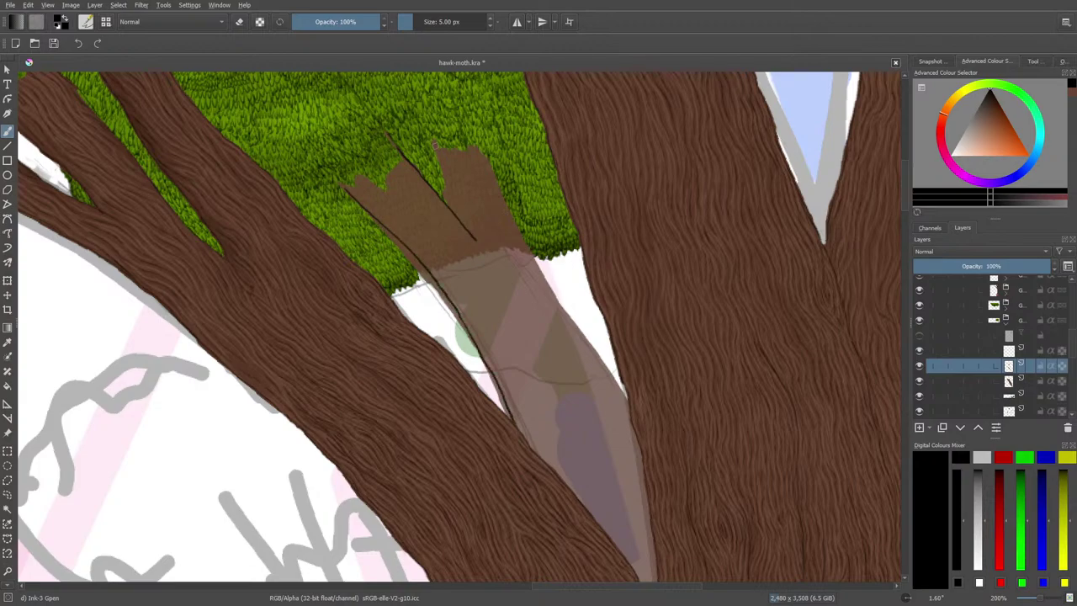
left_click_drag(438, 152, 468, 223)
mouse_move(482, 152)
left_mouse_down()
mouse_move(507, 217)
mouse_move(628, 402)
left_mouse_up()
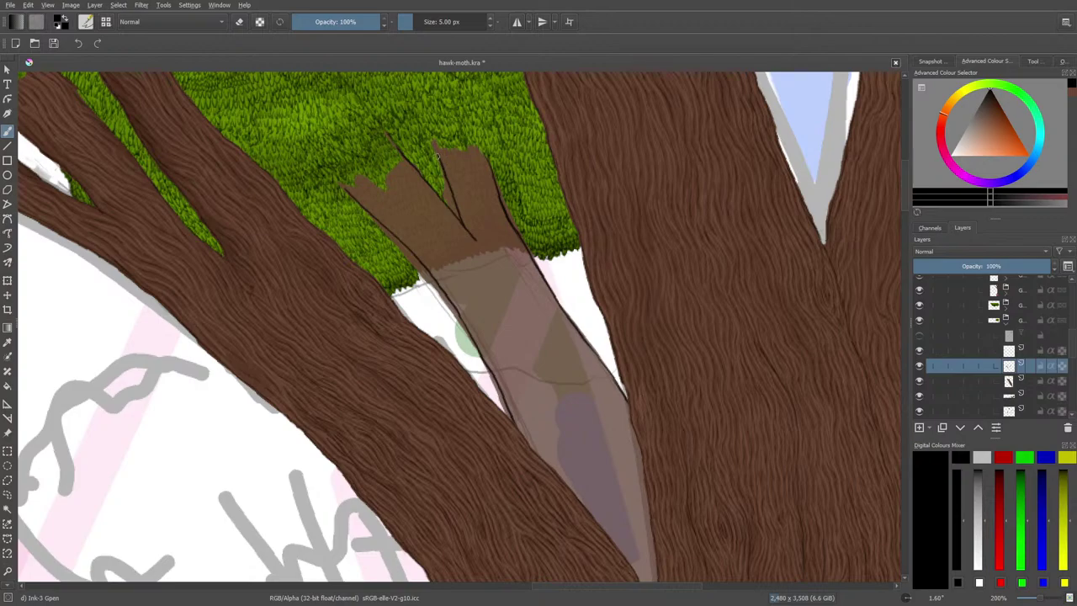
- Erase the right stub's inner outline with the Eraser Circle brush and redraw it in black, joining it to the fork line
left_click_drag(431, 147, 453, 205)
key("e")
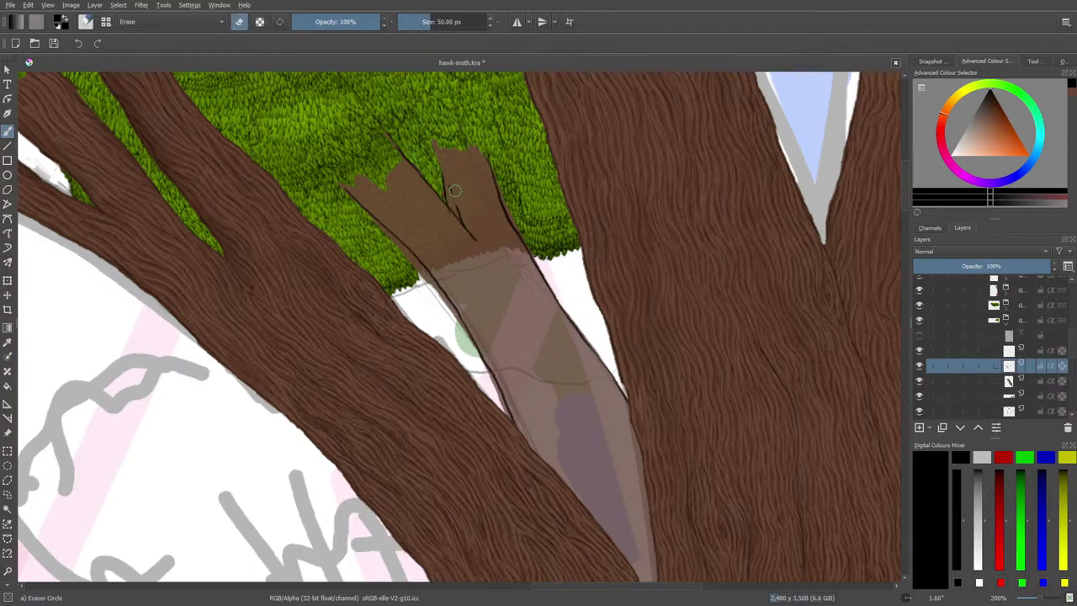
mouse_move(455, 190)
left_mouse_down()
mouse_move(461, 212)
mouse_move(455, 175)
left_mouse_up()
key("e")
left_click_drag(434, 137, 446, 200)
left_click_drag(431, 137, 473, 244)
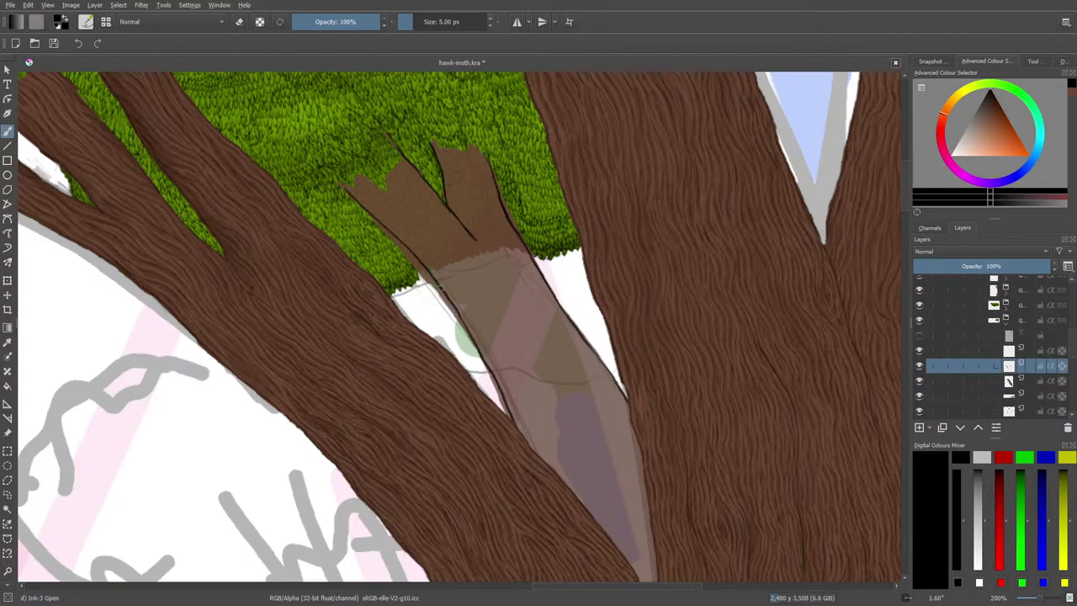
- Redraw the upper left outline of the branch slightly further inside its brown edge and erase the old outer line
left_click_drag(420, 262, 375, 197)
key("e")
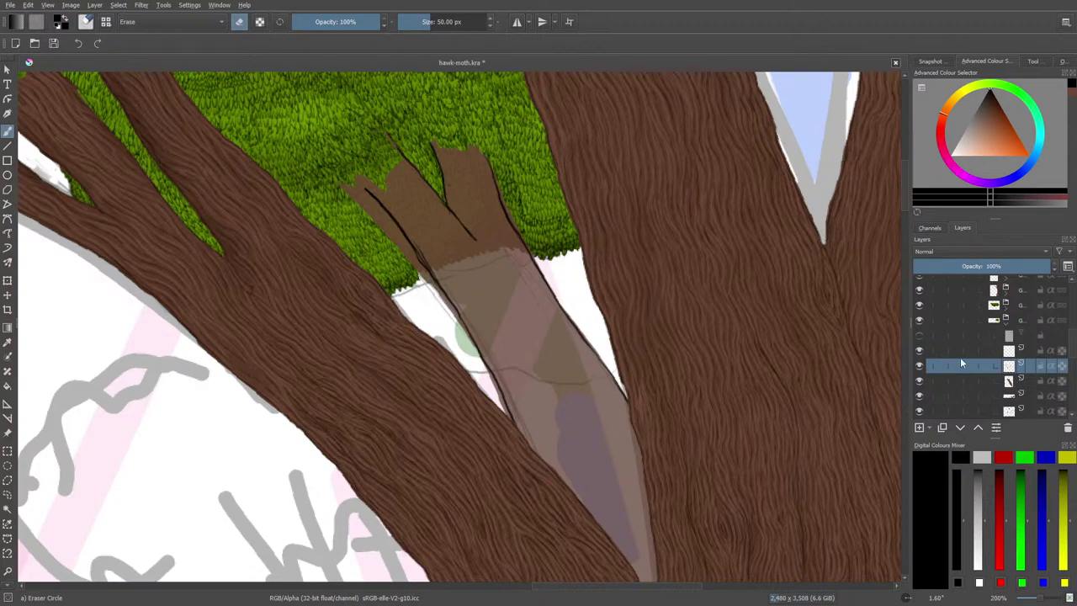
key("/")
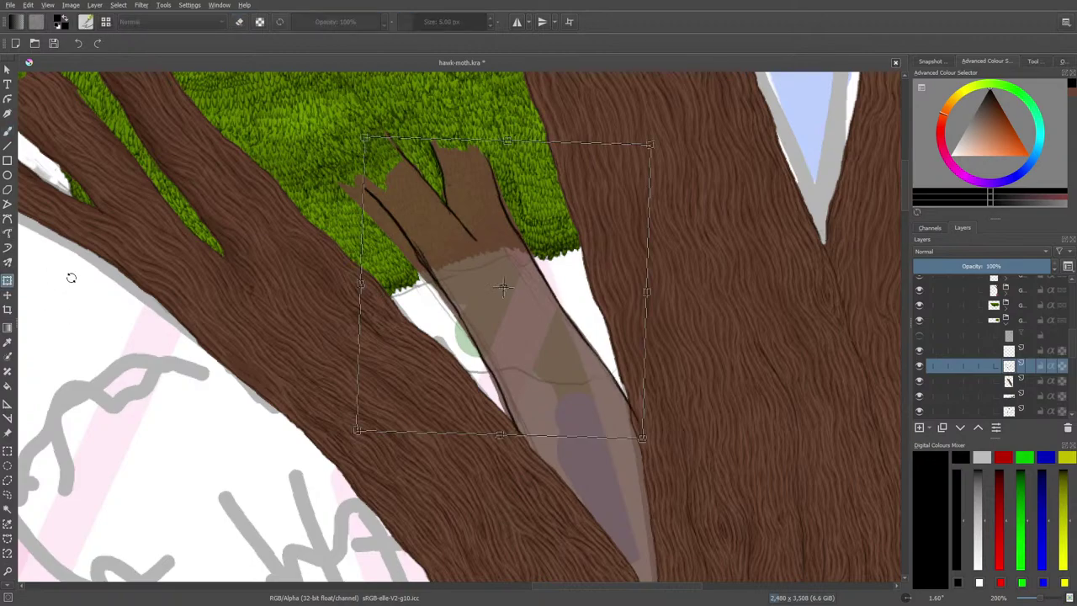
- Nudge the black outline layer slightly downward over the brown branch with the Move tool and return to the brush
left_click(7, 280)
left_click(6, 295)
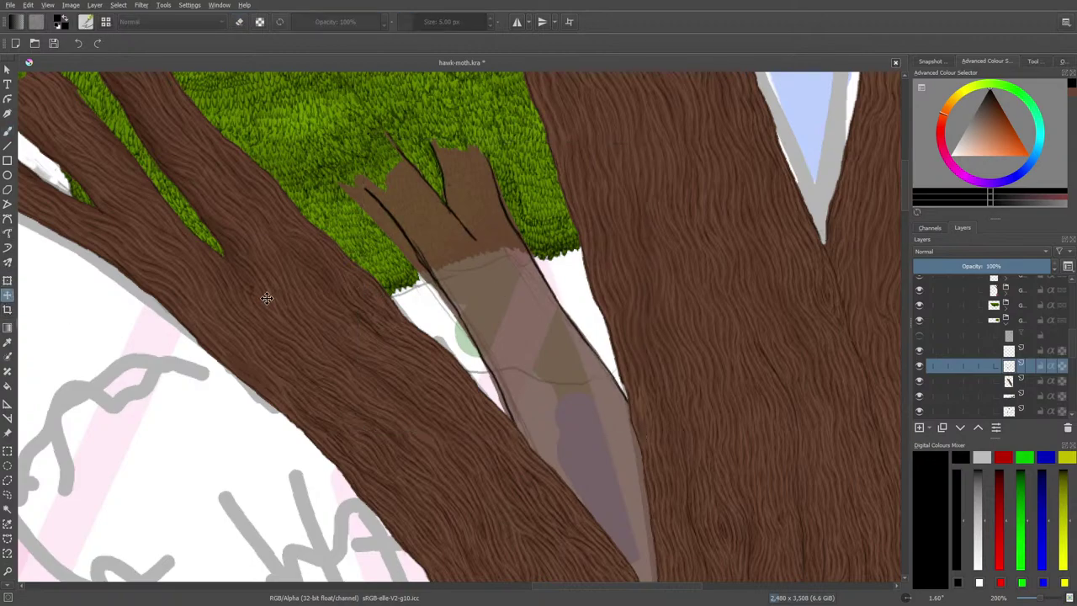
mouse_move(487, 331)
left_mouse_down()
mouse_move(495, 325)
mouse_move(488, 341)
left_mouse_up()
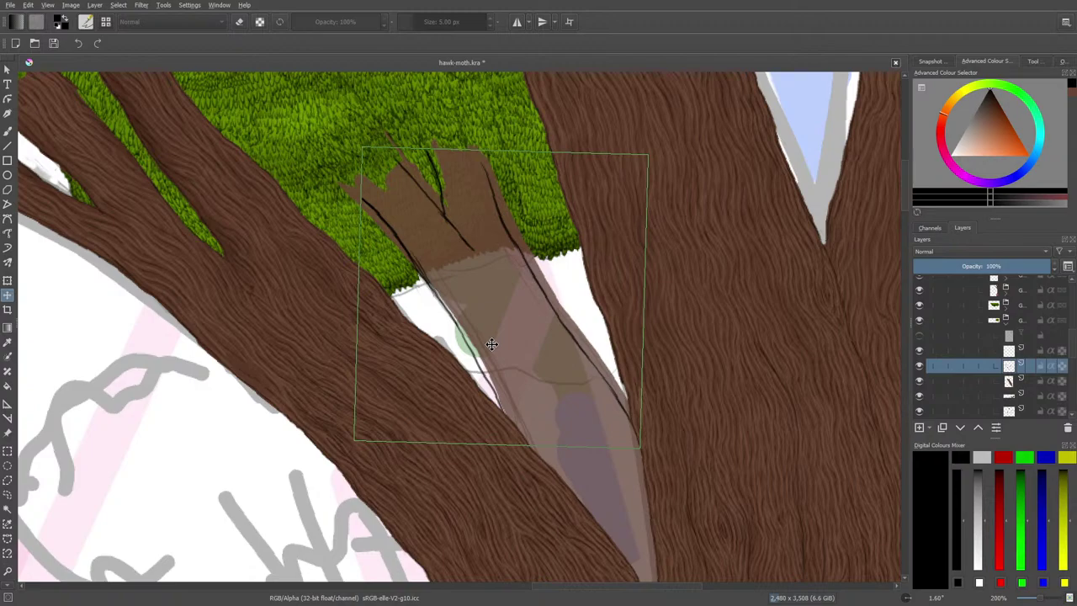
left_click_drag(491, 344, 495, 345)
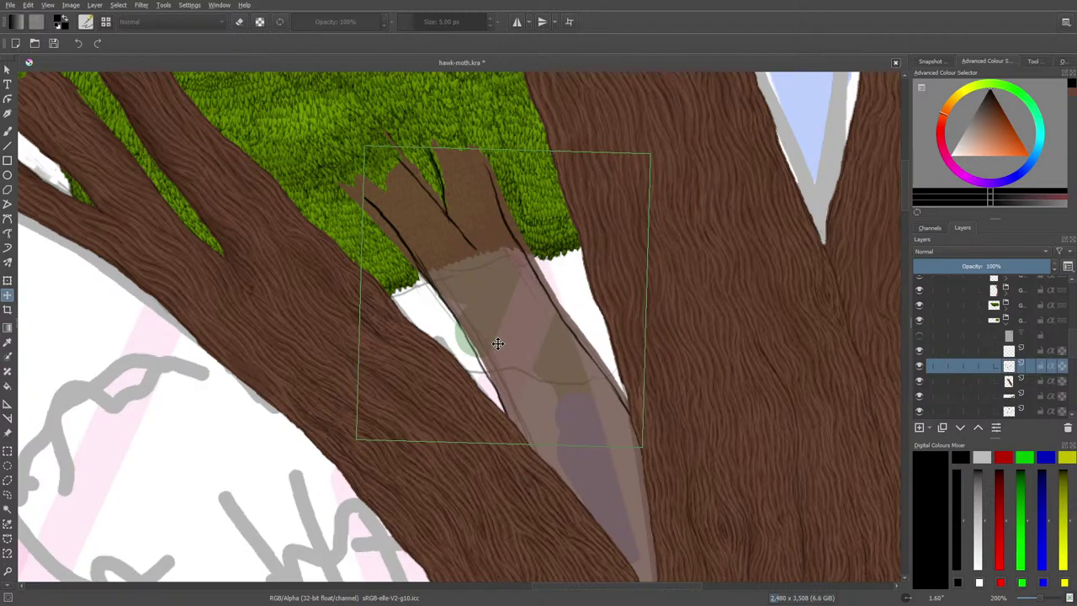
left_click(8, 131)
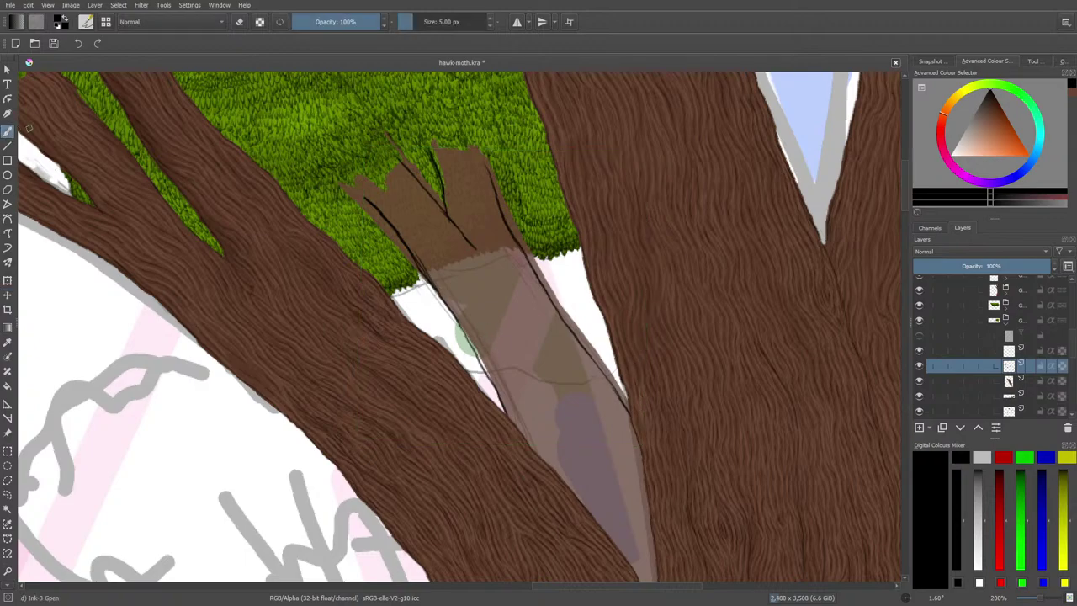
- Shift the brown branch fill layer slightly left and down so its right edge meets the black outline
key("Page_Down")
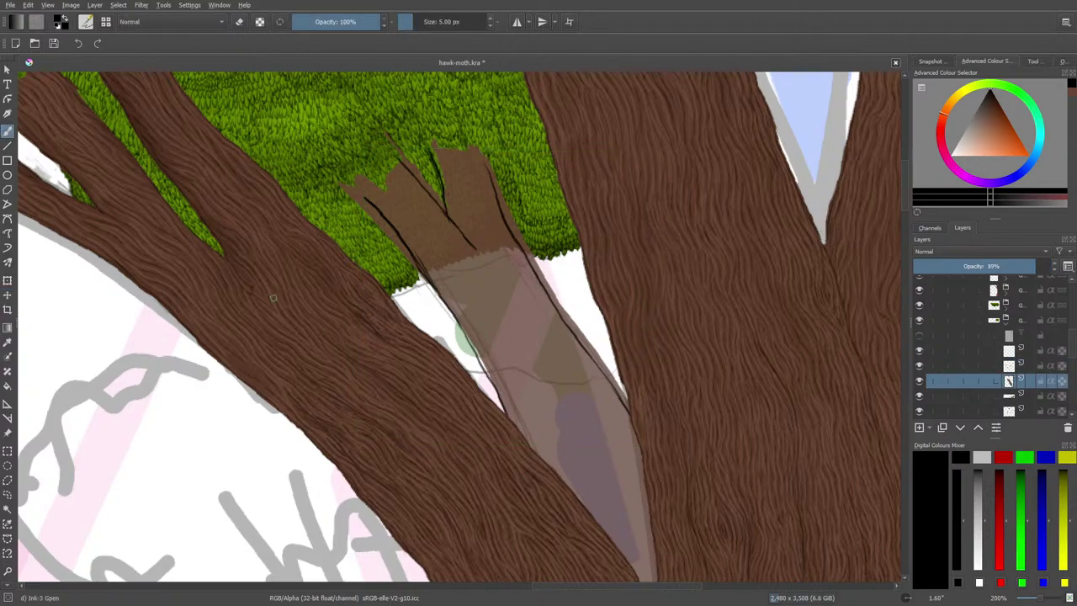
left_click(8, 295)
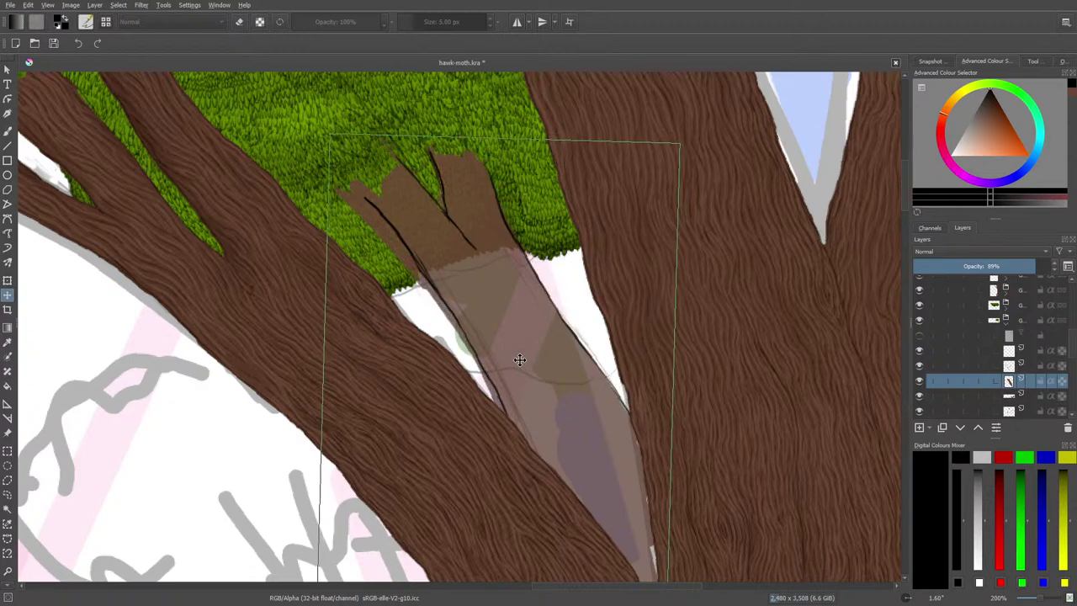
left_click(7, 131)
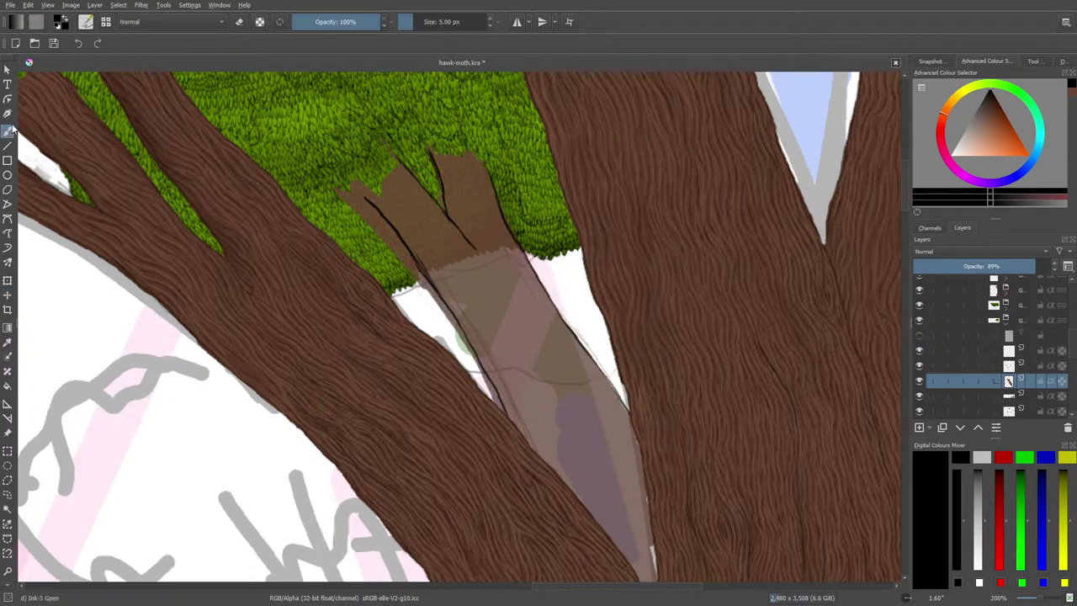
- Erase the brown fill outside the left outline and trim both stub tips with the 50 px Eraser Circle brush
key("e")
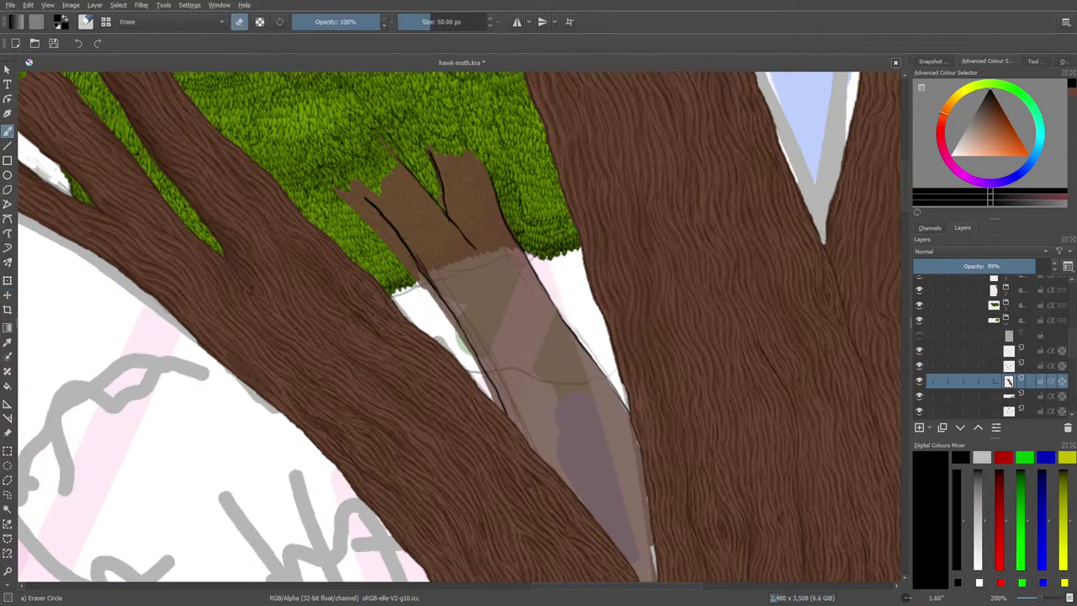
left_click_drag(345, 185, 469, 384)
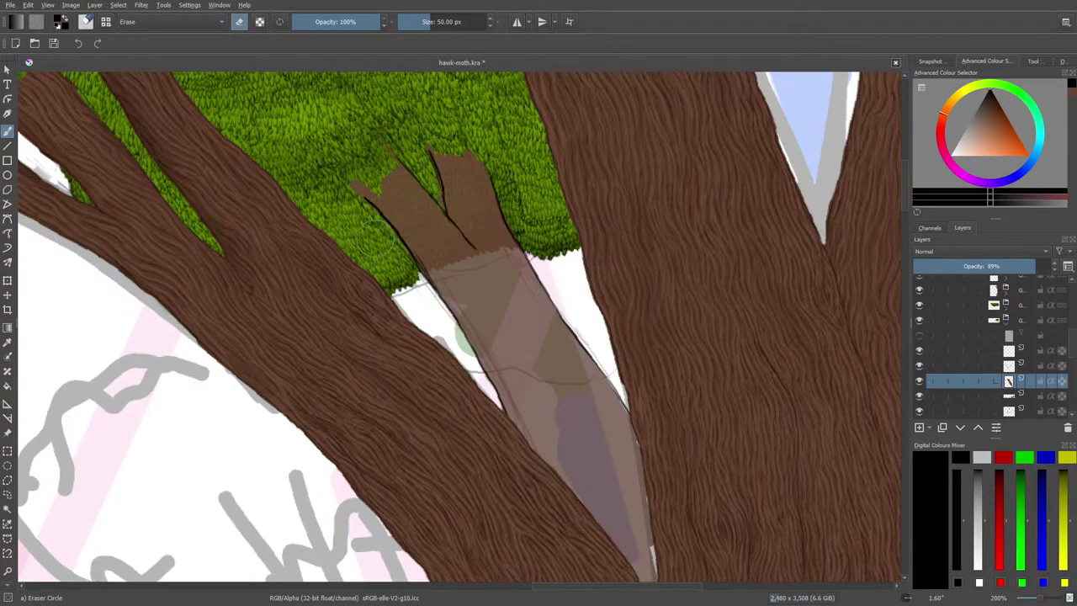
mouse_move(372, 240)
left_mouse_down()
mouse_move(332, 185)
mouse_move(361, 159)
mouse_move(376, 168)
left_mouse_up()
mouse_move(473, 154)
left_mouse_down()
mouse_move(483, 162)
mouse_move(425, 133)
mouse_move(453, 161)
mouse_move(467, 157)
mouse_move(429, 143)
mouse_move(430, 128)
mouse_move(475, 164)
mouse_move(436, 137)
left_mouse_up()
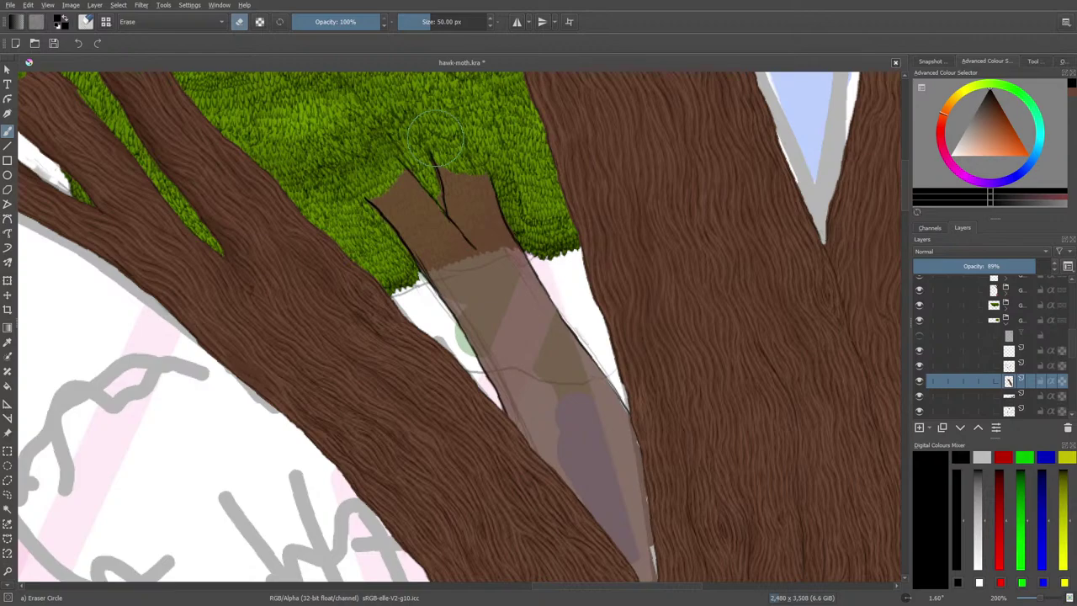
key("slash")
- Put the branch's black outline layer in a quick group and move the brown branch fill layer into that group
left_click_drag(904, 188, 904, 172)
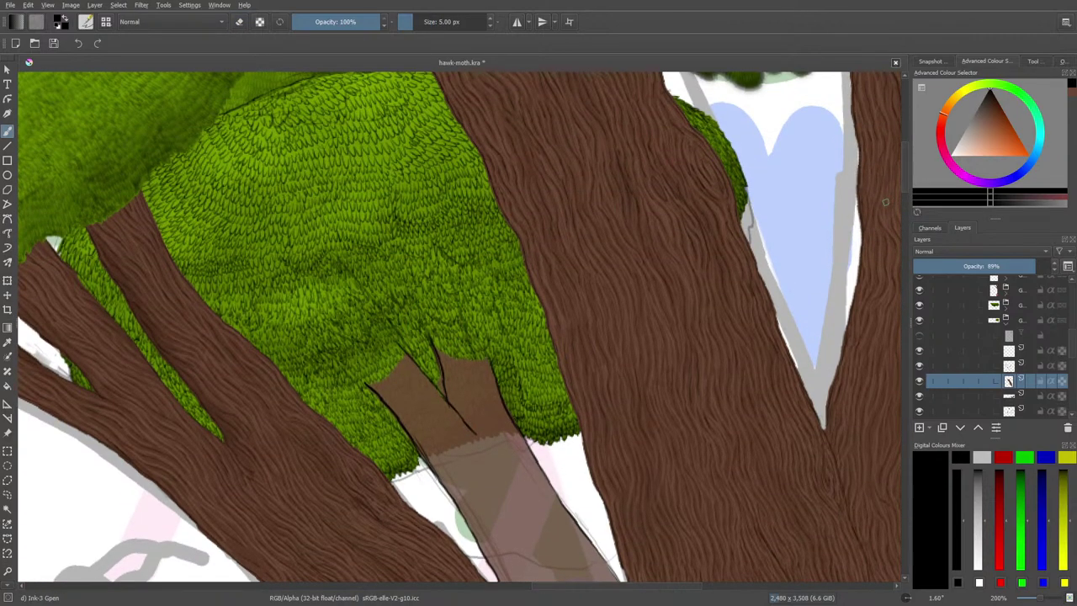
left_click_drag(906, 182, 905, 197)
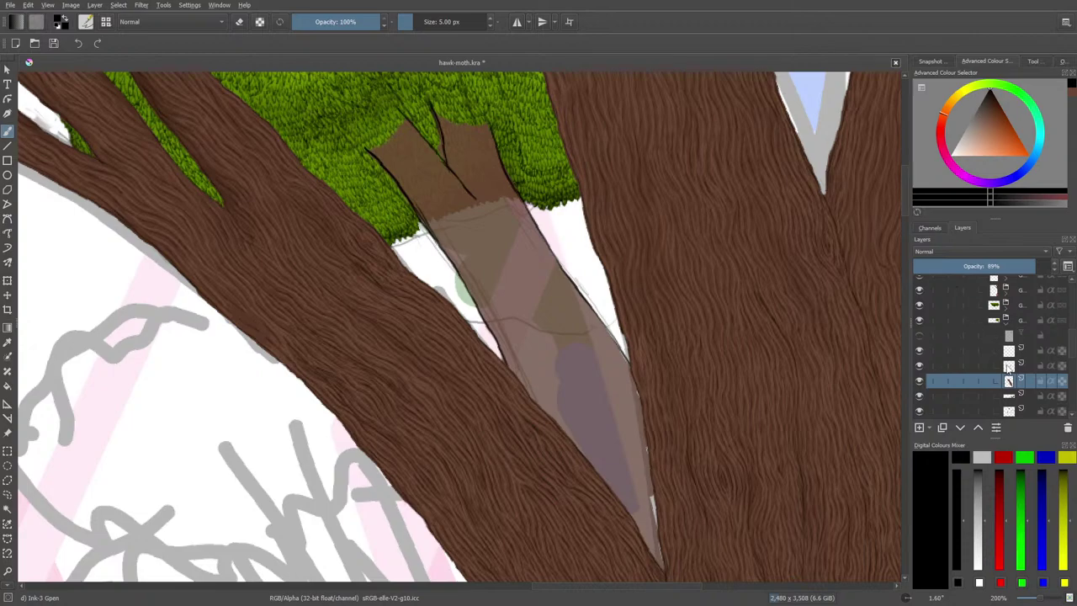
left_click(1006, 367)
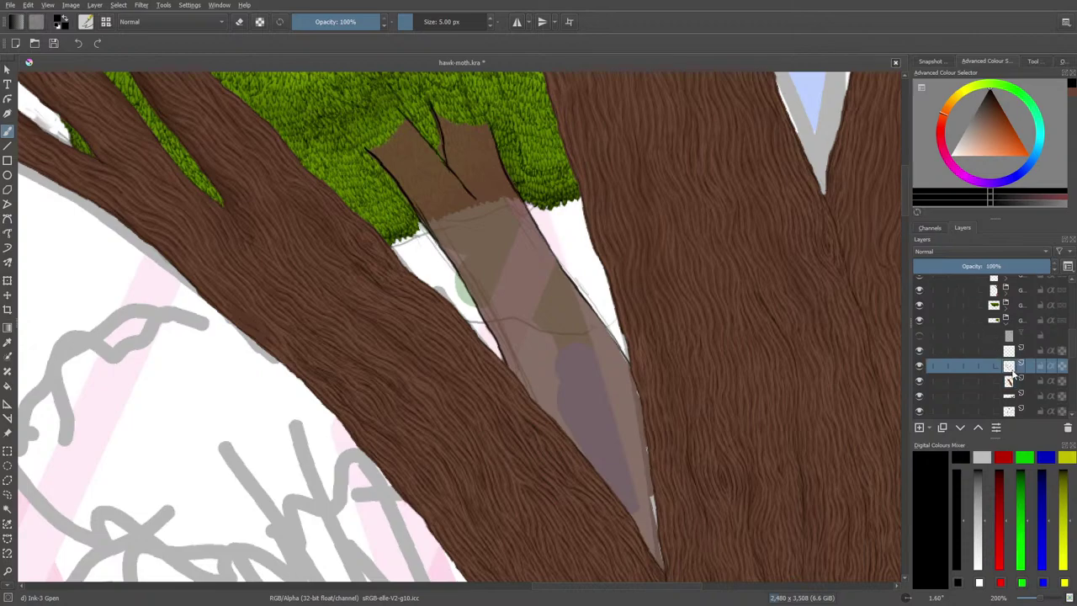
left_click(8, 294)
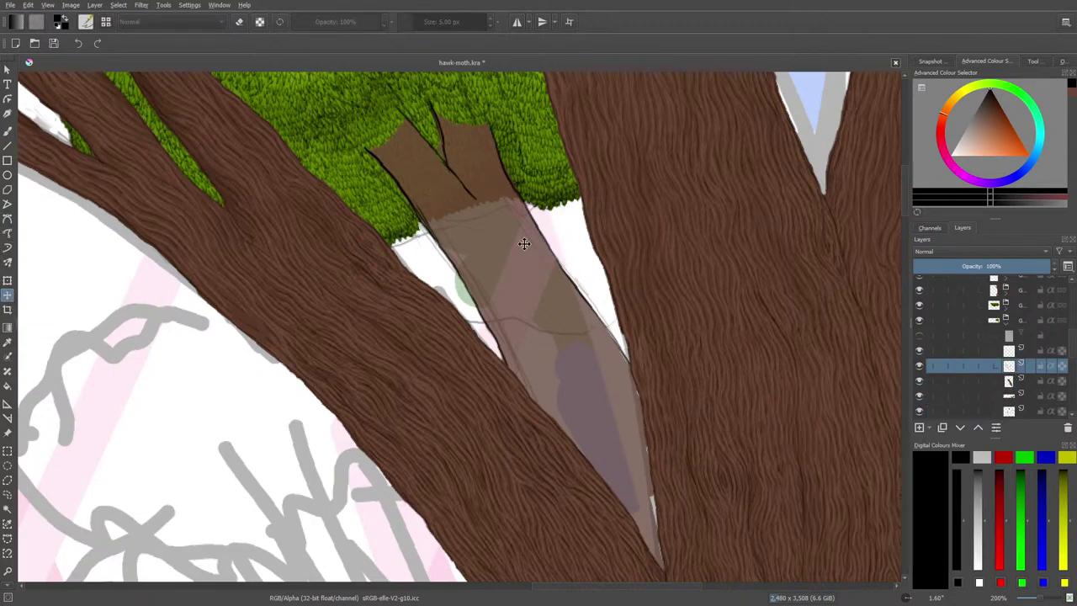
right_click(993, 367)
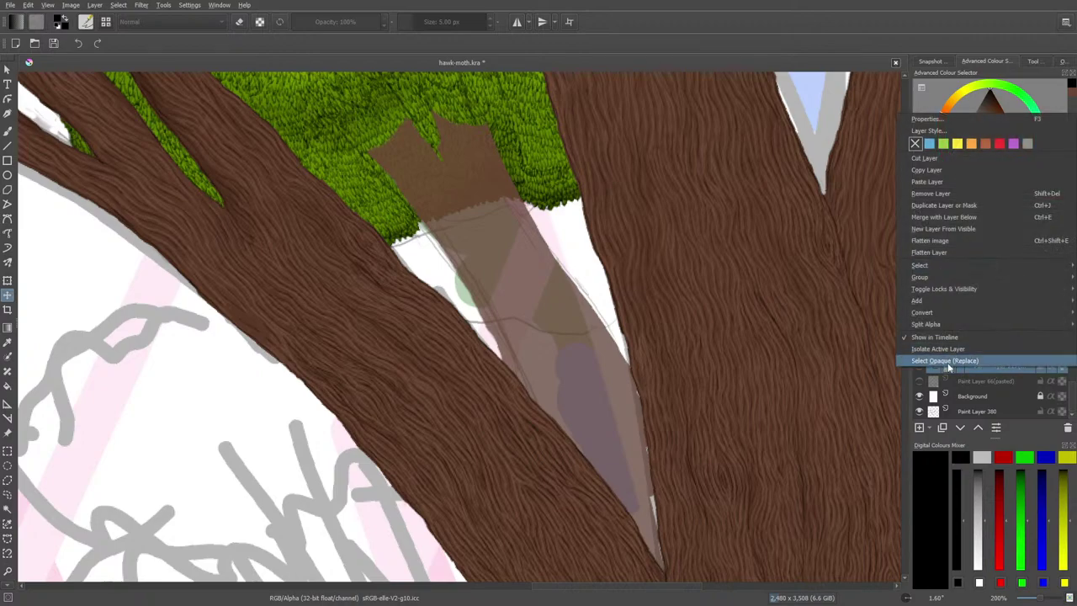
left_click(961, 387)
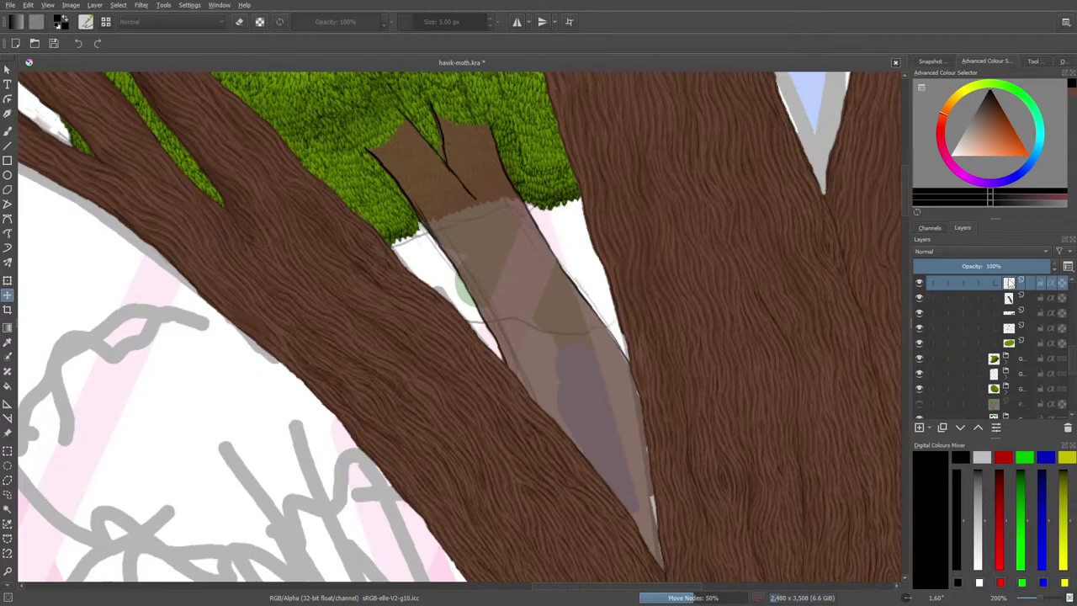
right_click(980, 394)
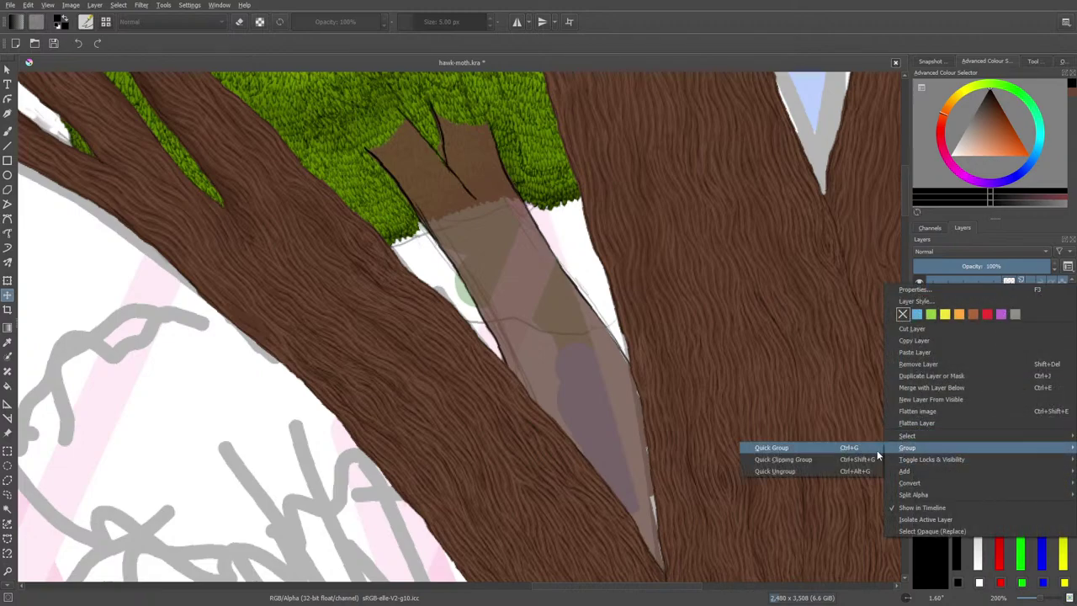
left_click(878, 448)
left_click(1006, 314)
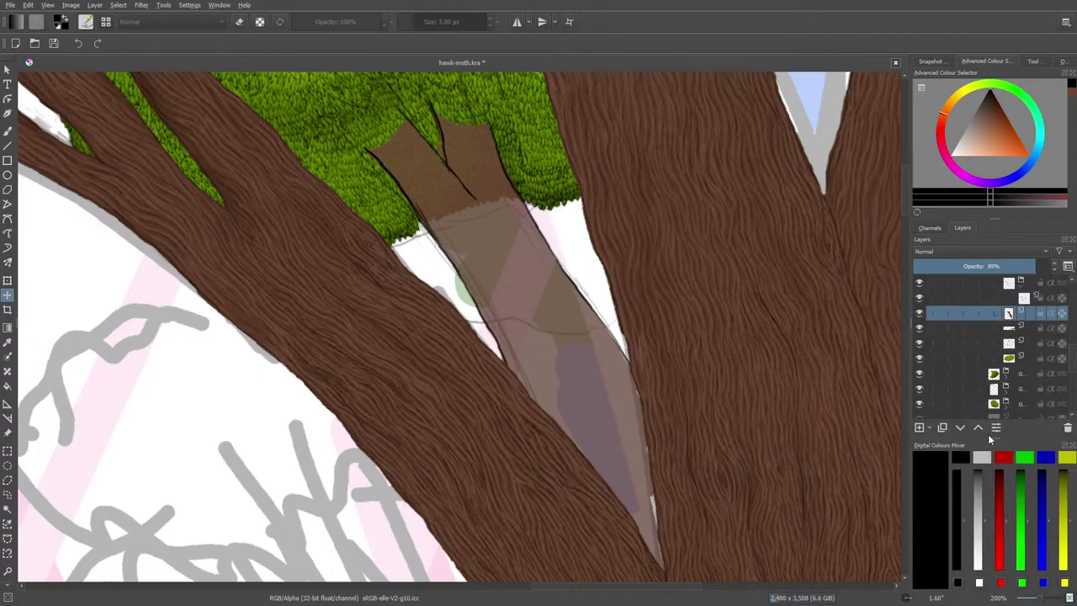
scroll(991, 343, "down", 1)
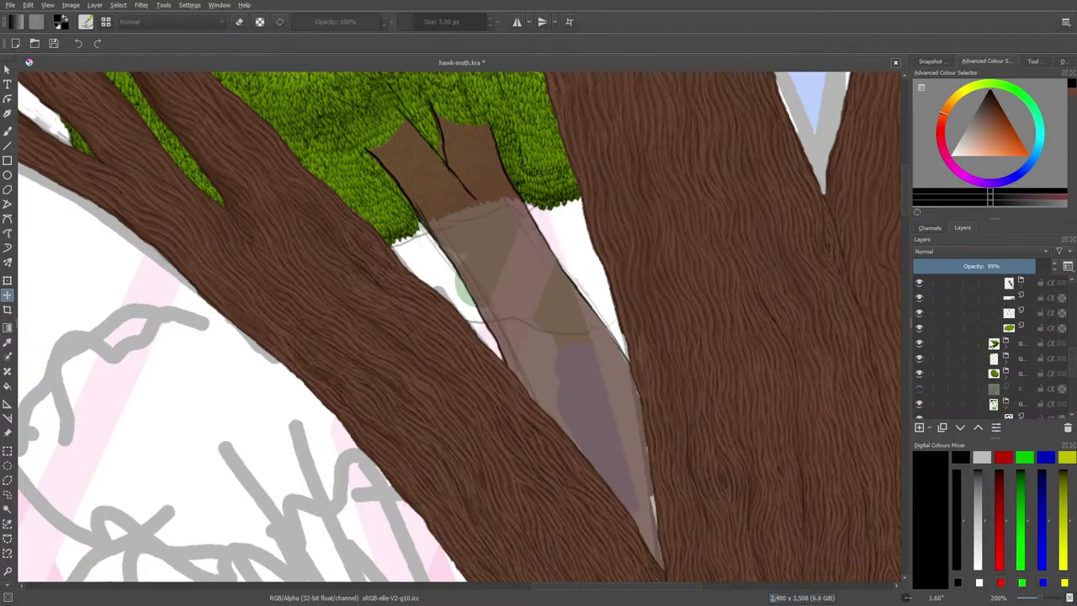
- Collapse the branch group and move it down the layer stack beneath the leafy clump's layers
left_click(1030, 285)
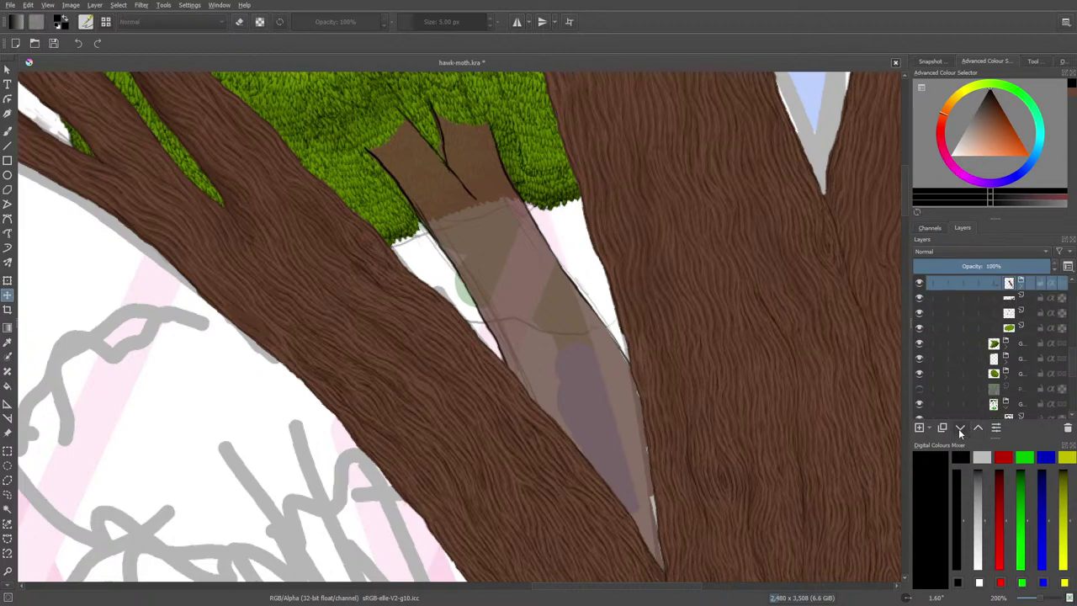
left_click(960, 428)
left_click(960, 428)
left_click(960, 428)
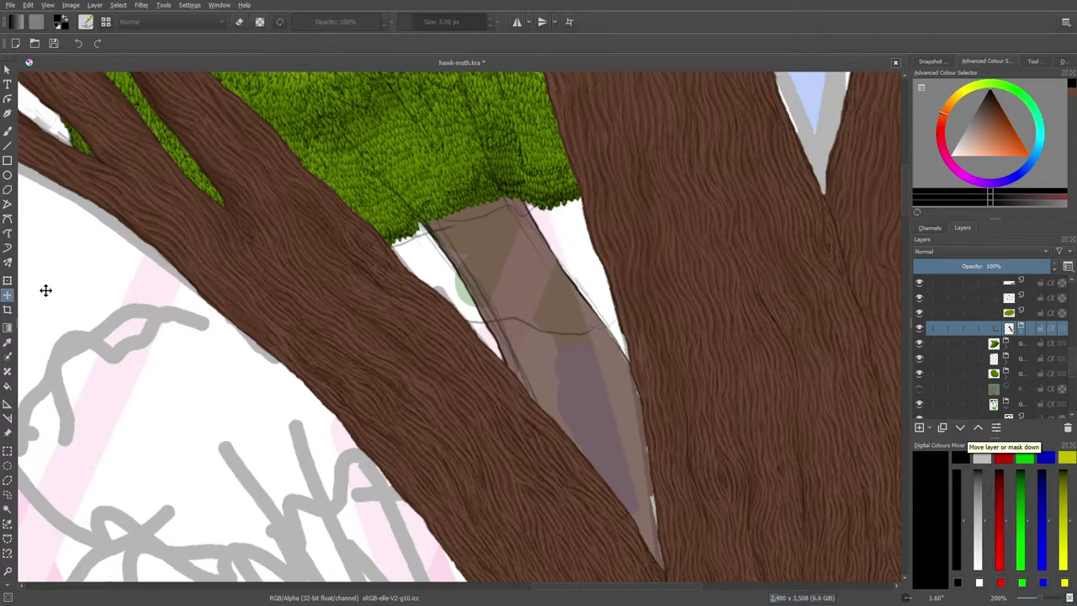
- Create a quick group from the uppermost leafy clump layer, just below the hidden filter layer
left_click_drag(1073, 367, 1069, 348)
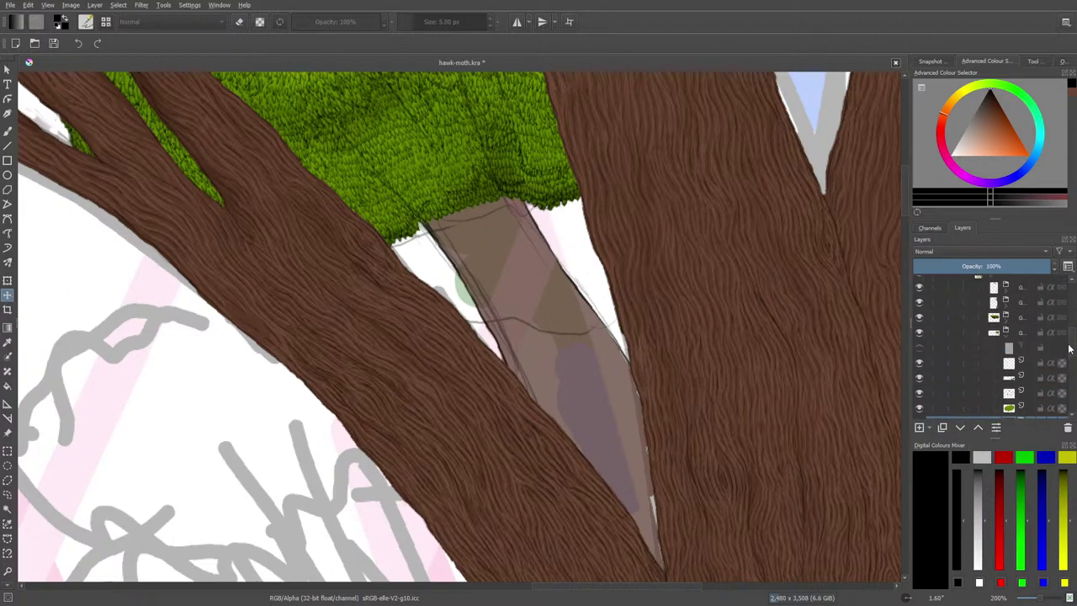
right_click(1003, 350)
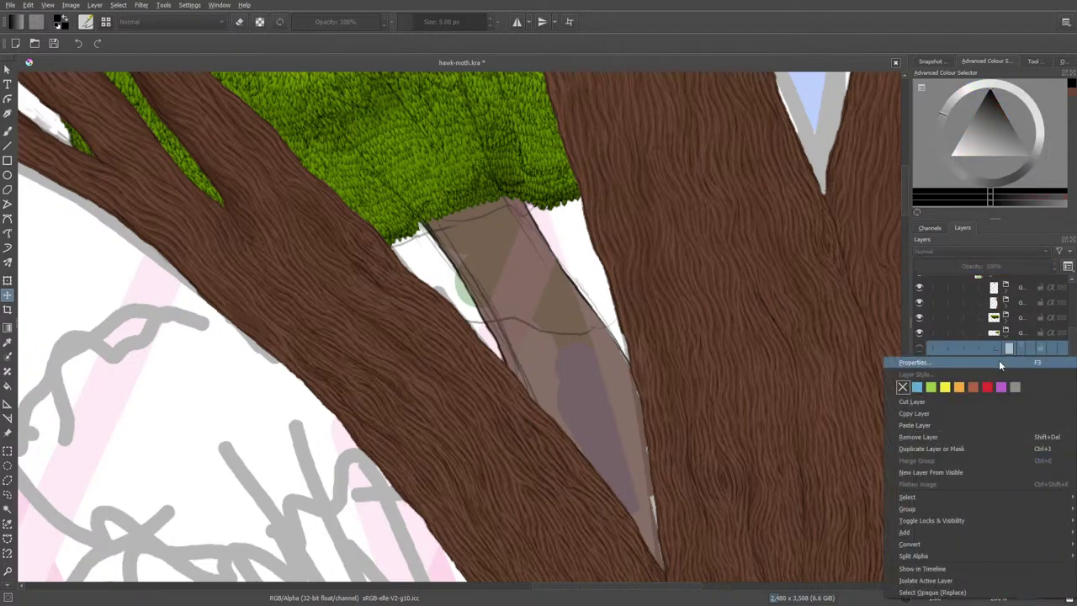
left_click(1003, 351)
right_click(1002, 363)
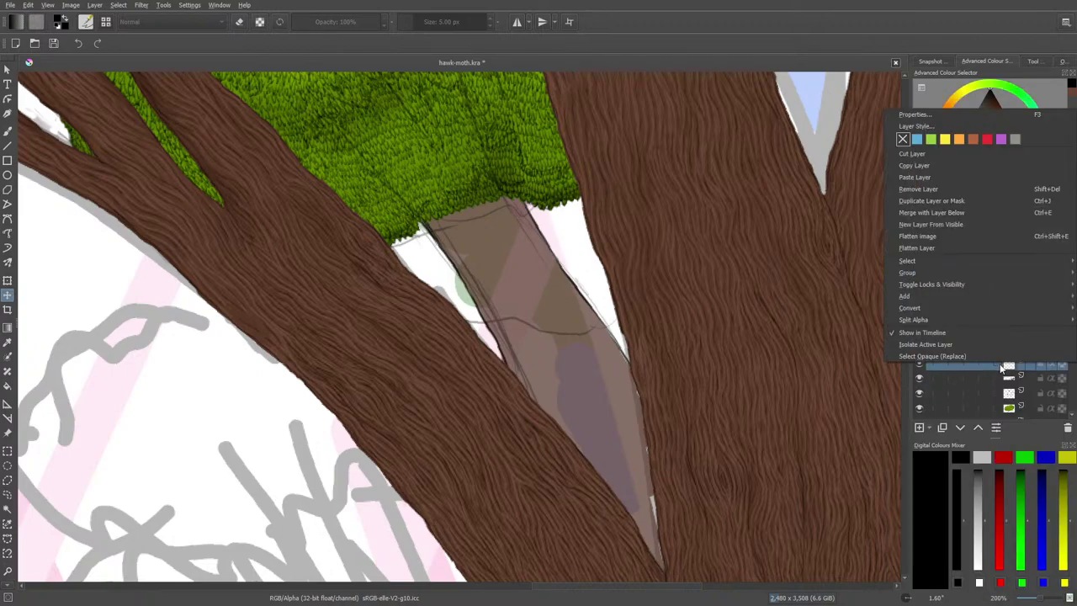
mouse_move(906, 273)
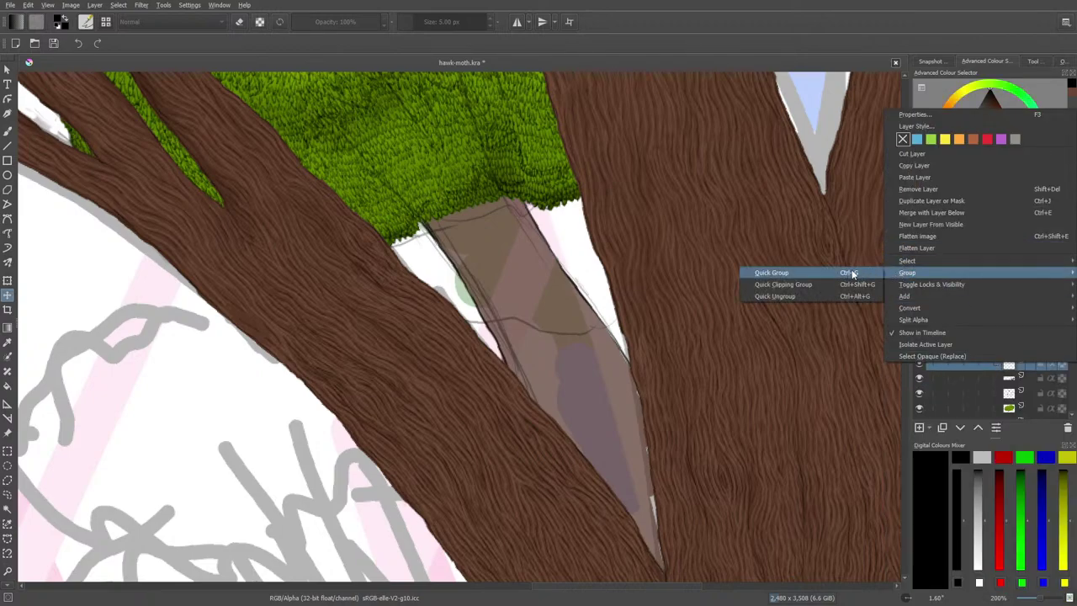
left_click(852, 272)
- Move the remaining three leafy clump layers, including the green leaf base, into the new foliage group
left_click(1008, 393)
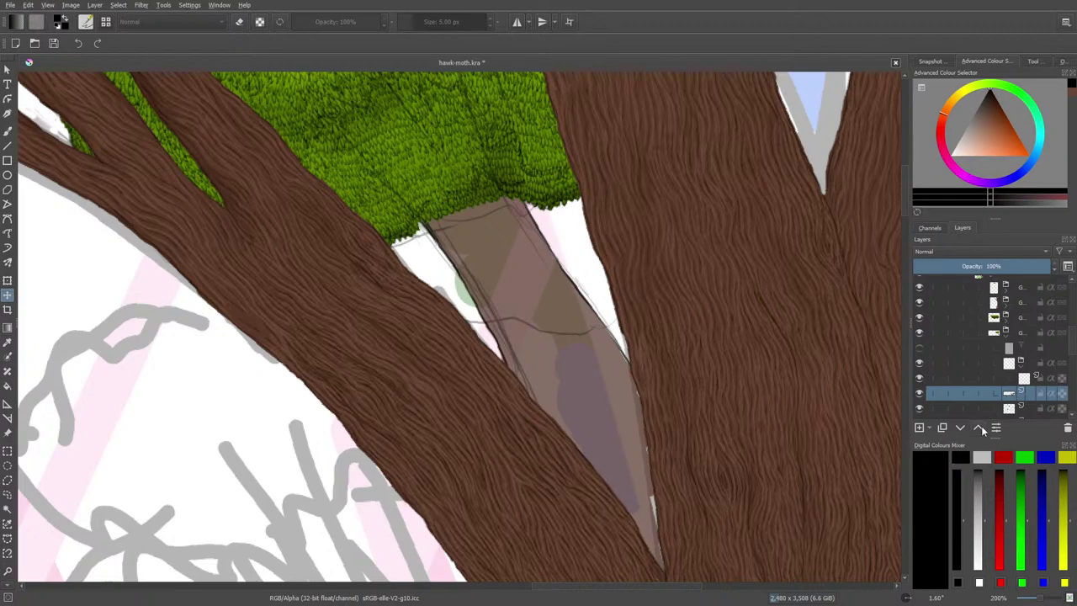
left_click(978, 427)
left_click(978, 427)
scroll(1073, 355, "down", 1)
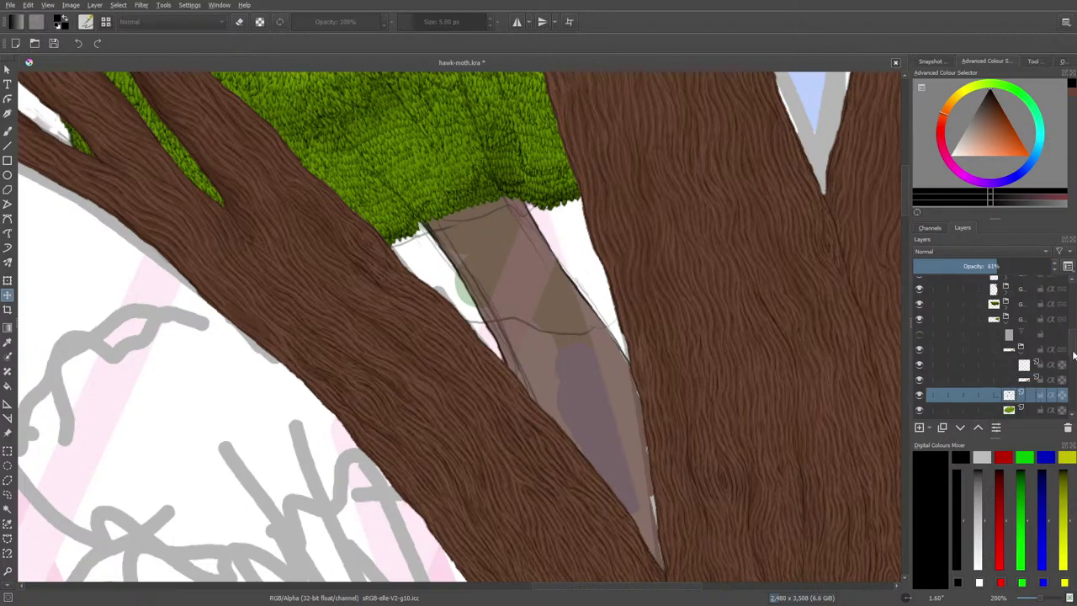
scroll(1073, 355, "down", 2)
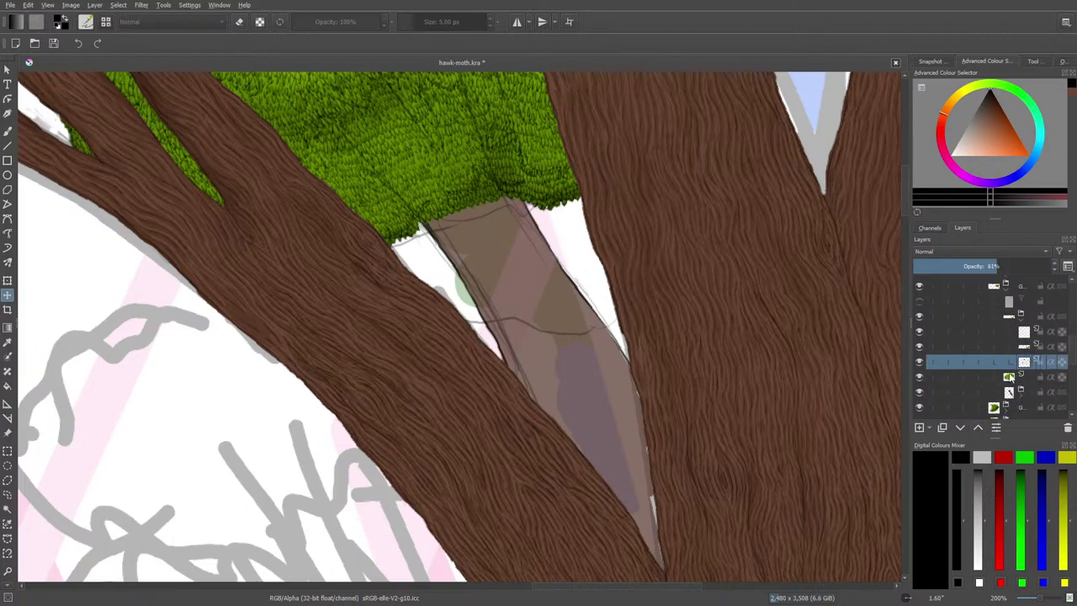
left_click(995, 377)
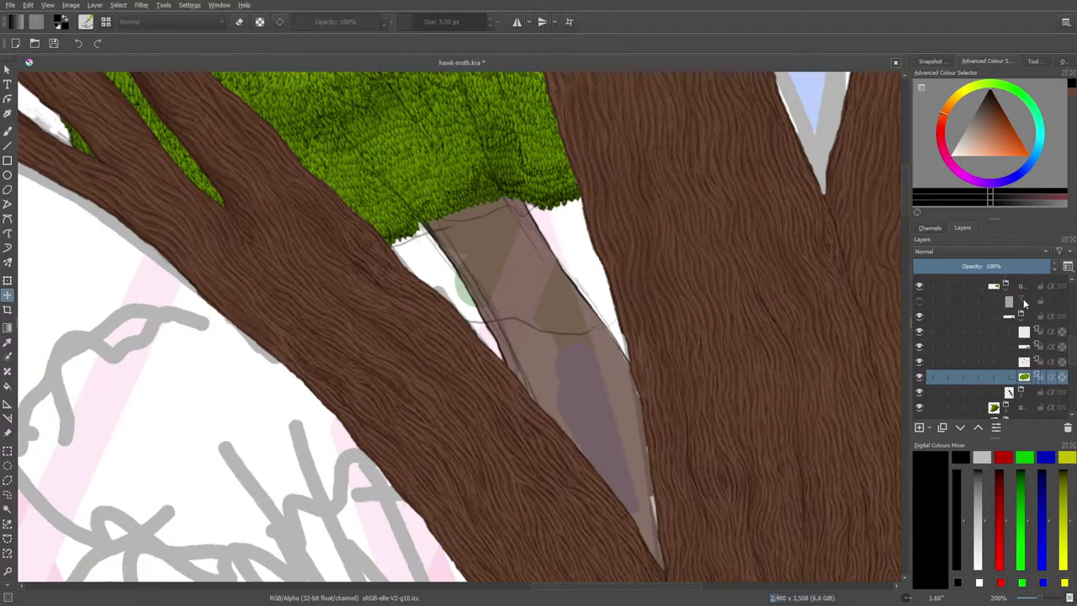
- Collapse the foliage group and shift the whole leafy clump slightly down with the Move tool
left_click(1020, 314)
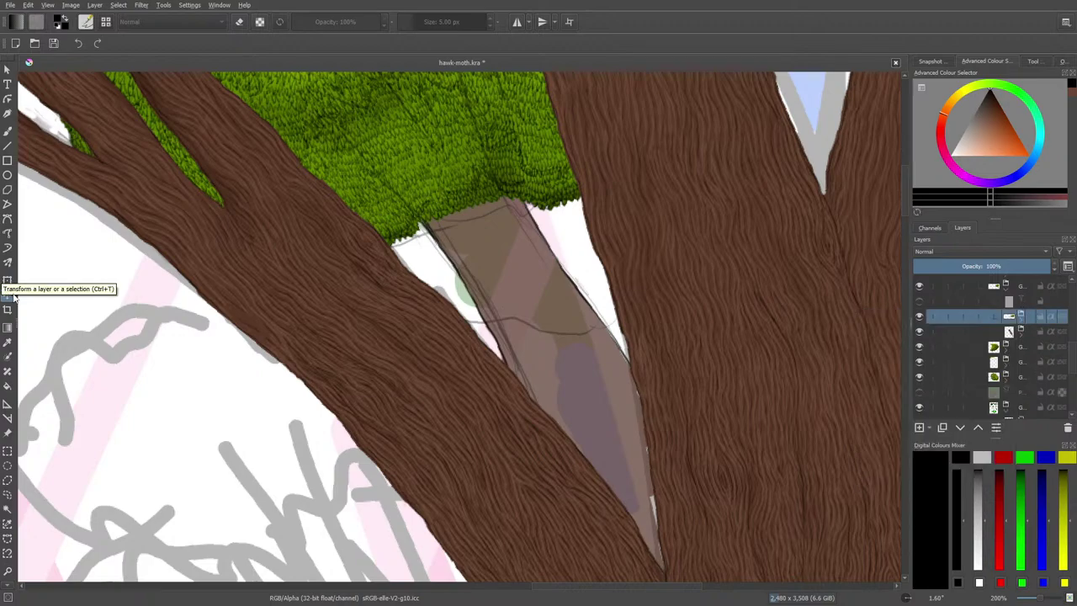
scroll(1037, 599, "down", 3)
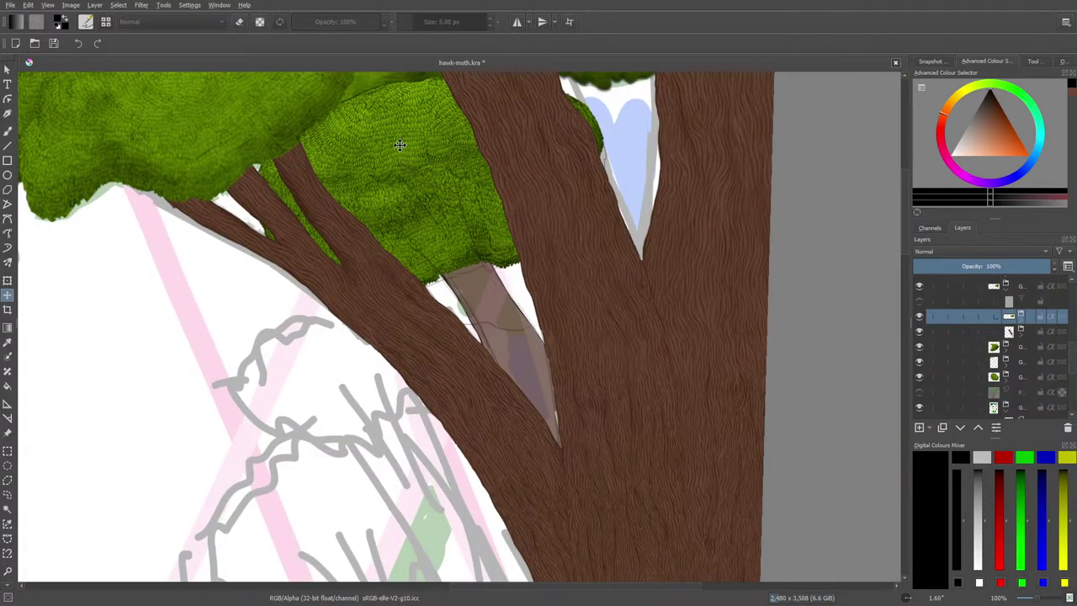
left_click_drag(402, 145, 374, 110)
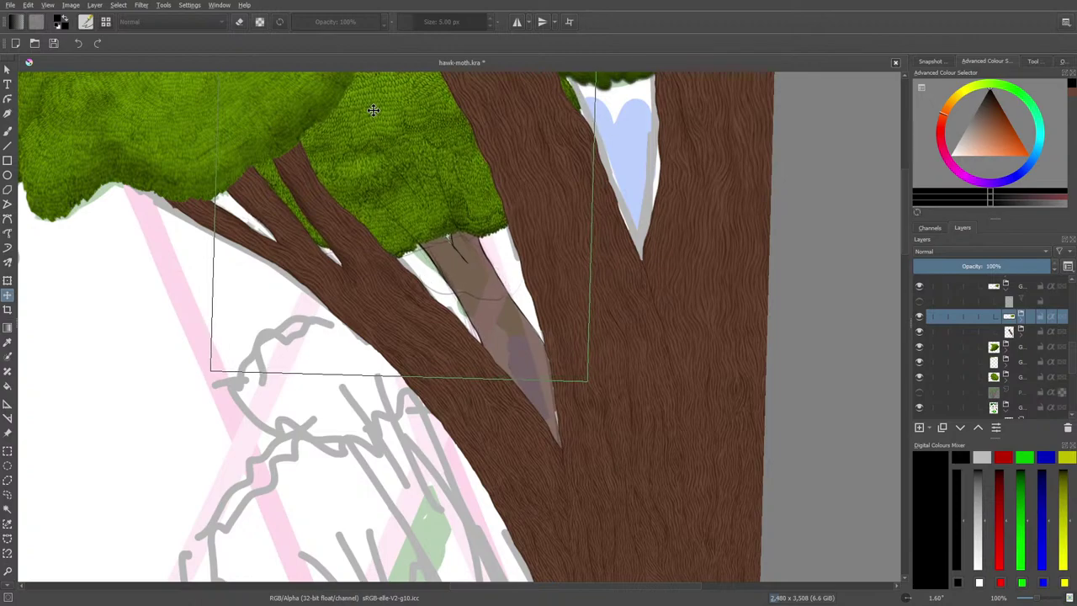
left_click_drag(374, 110, 392, 172)
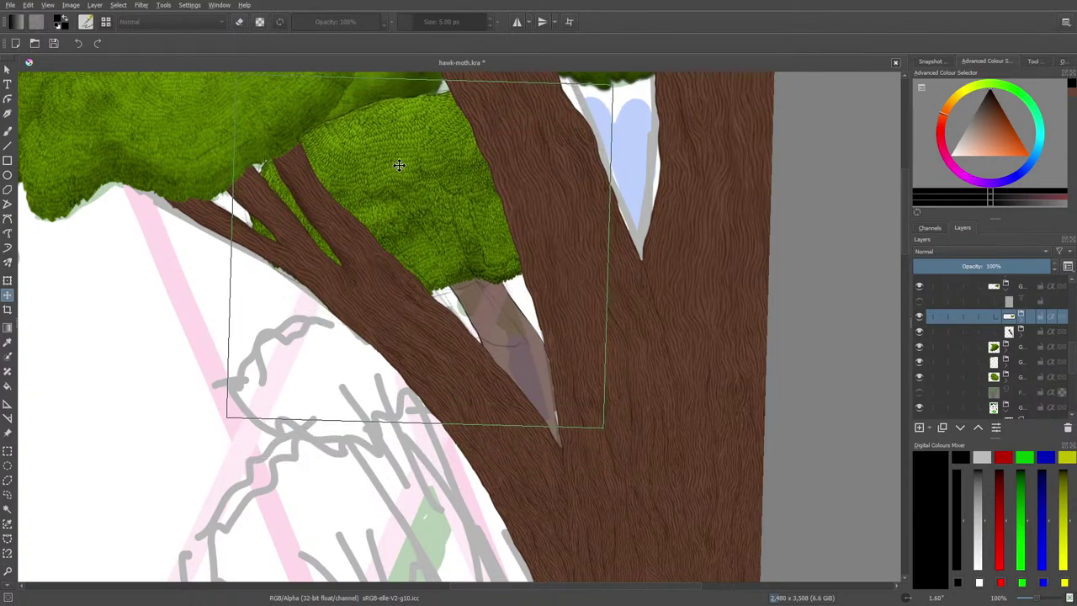
- Shift the branch group down and right so its fork shows below the foliage edge, and return to the brush
left_click(1014, 333)
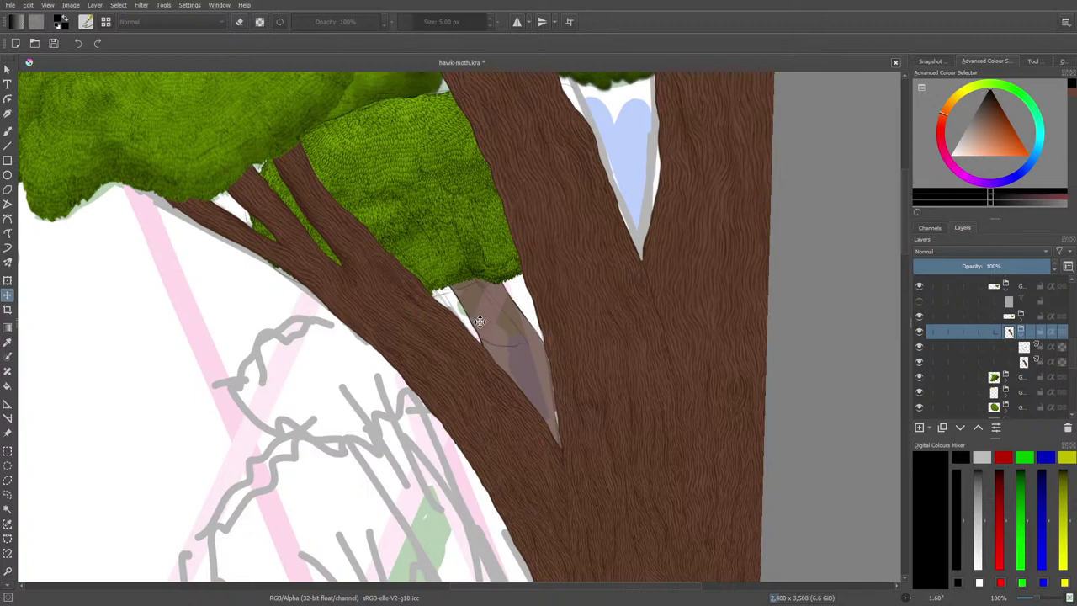
left_click_drag(479, 321, 501, 369)
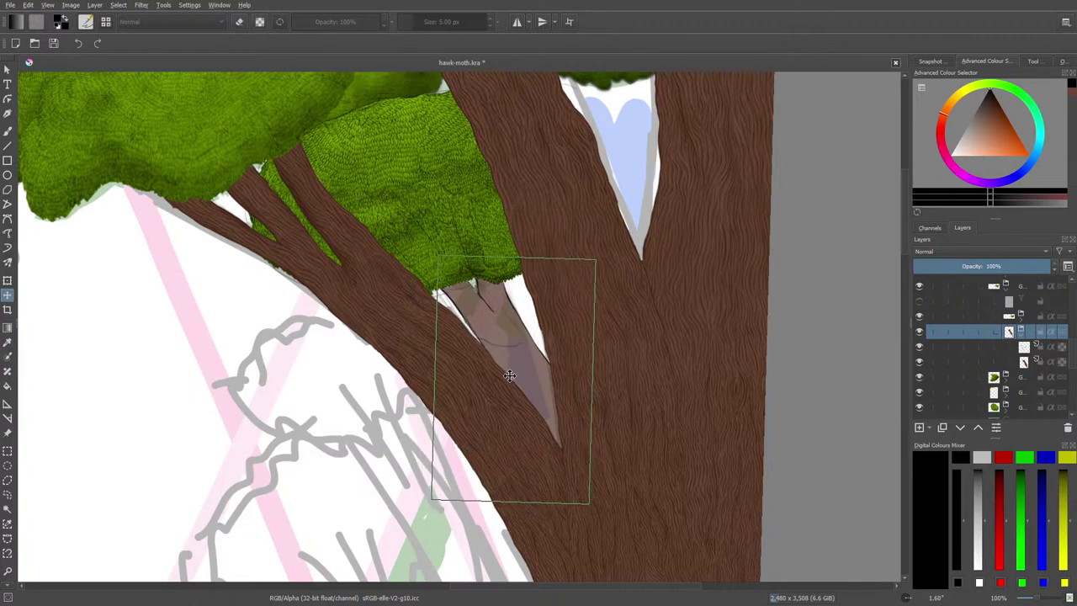
key("b")
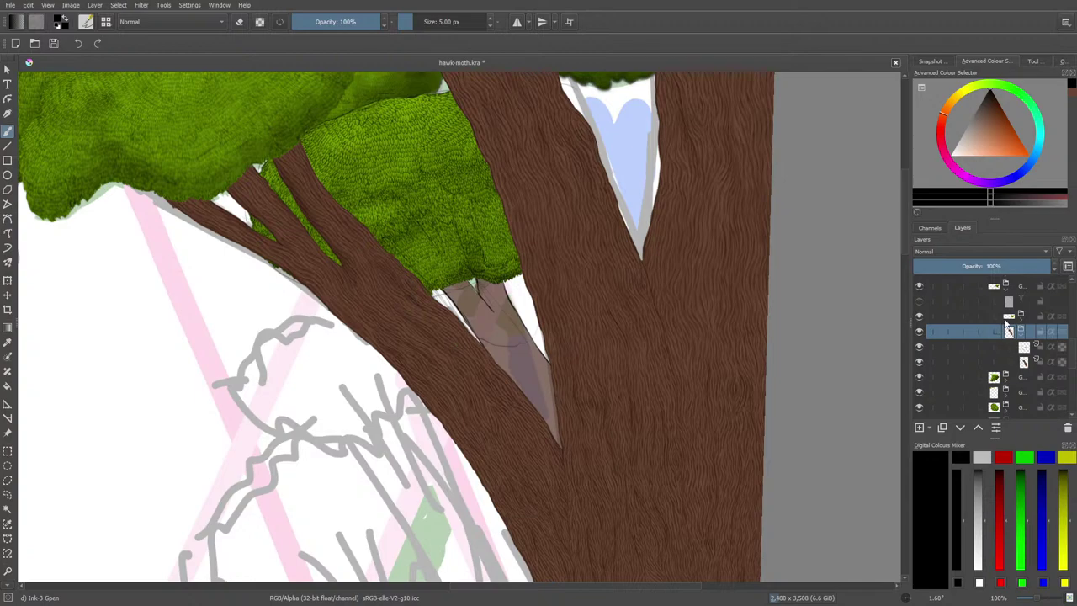
- Show the hidden filter layer that blurs the background foliage and branch groups and check the treetop
left_click(920, 301)
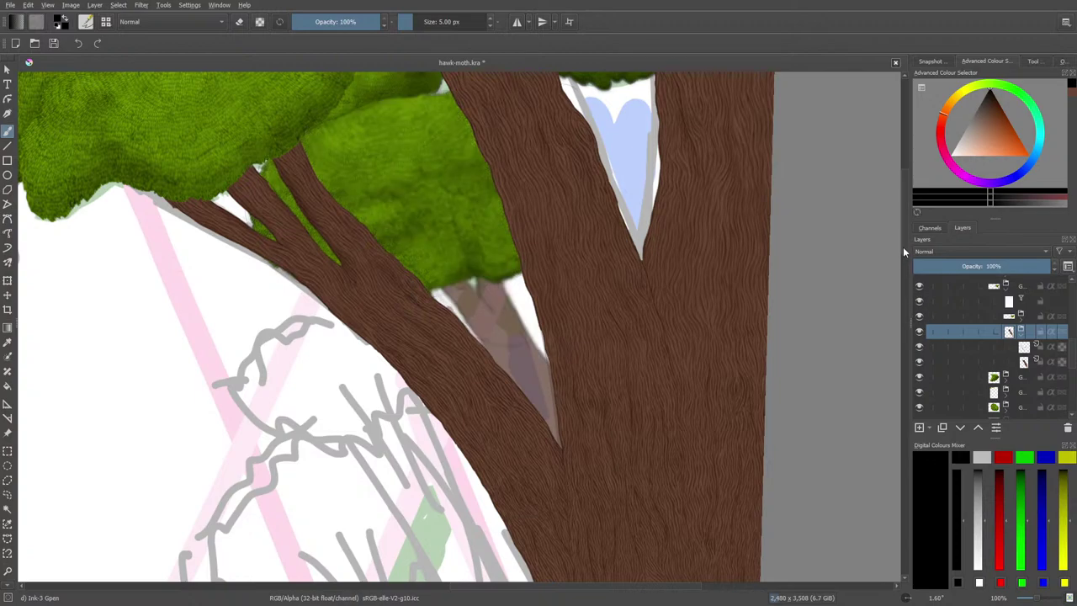
scroll(903, 236, "up", 4)
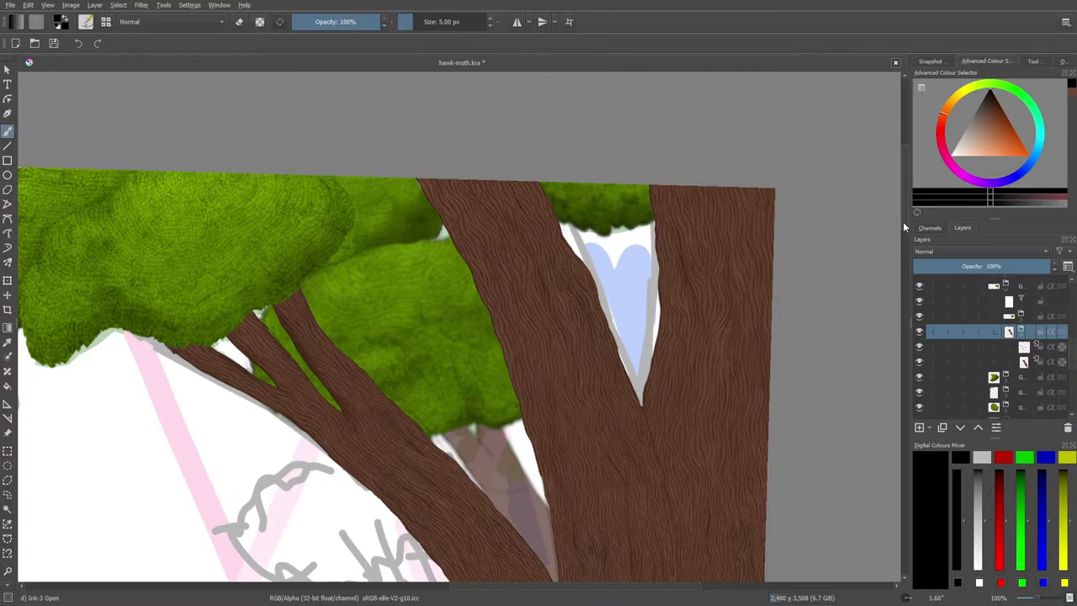
scroll(903, 223, "down", 1)
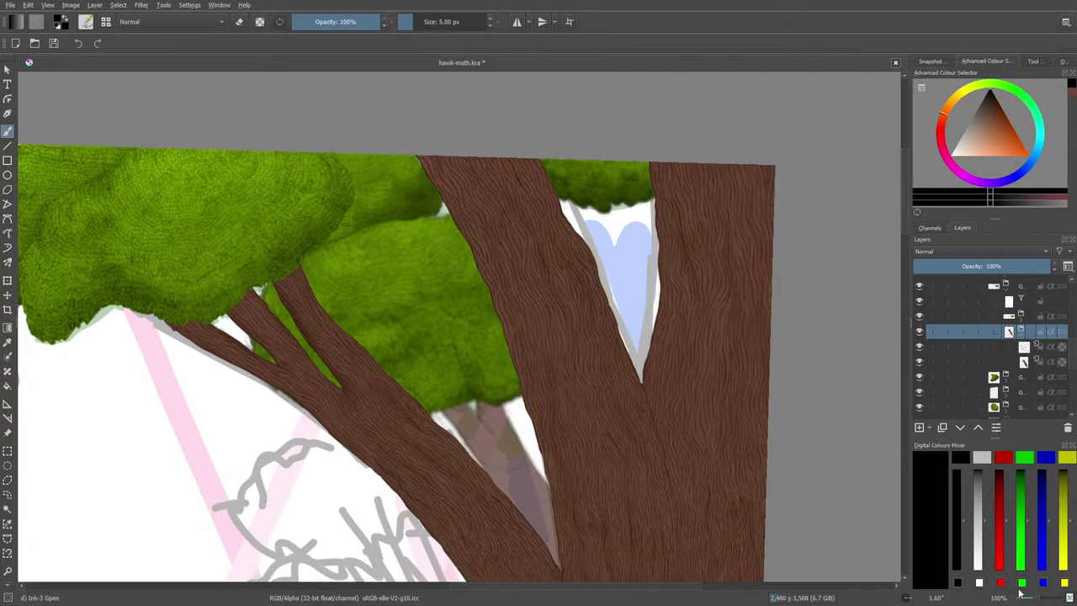
- Nudge the blurred branch group slightly down and right with the Move tool at 200% zoom
left_click_drag(1041, 599, 1047, 586)
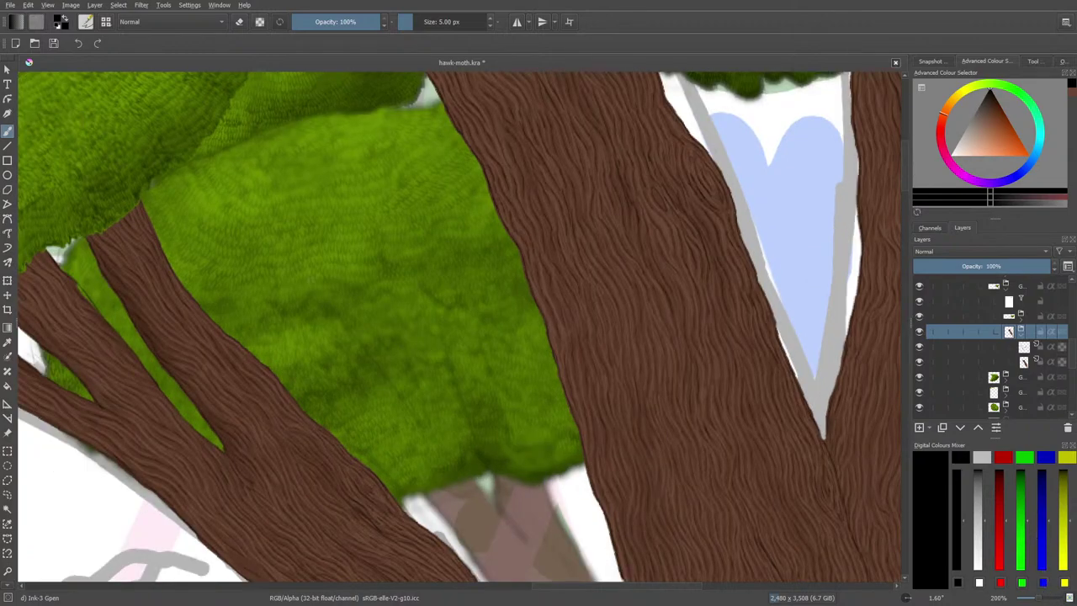
left_click(8, 294)
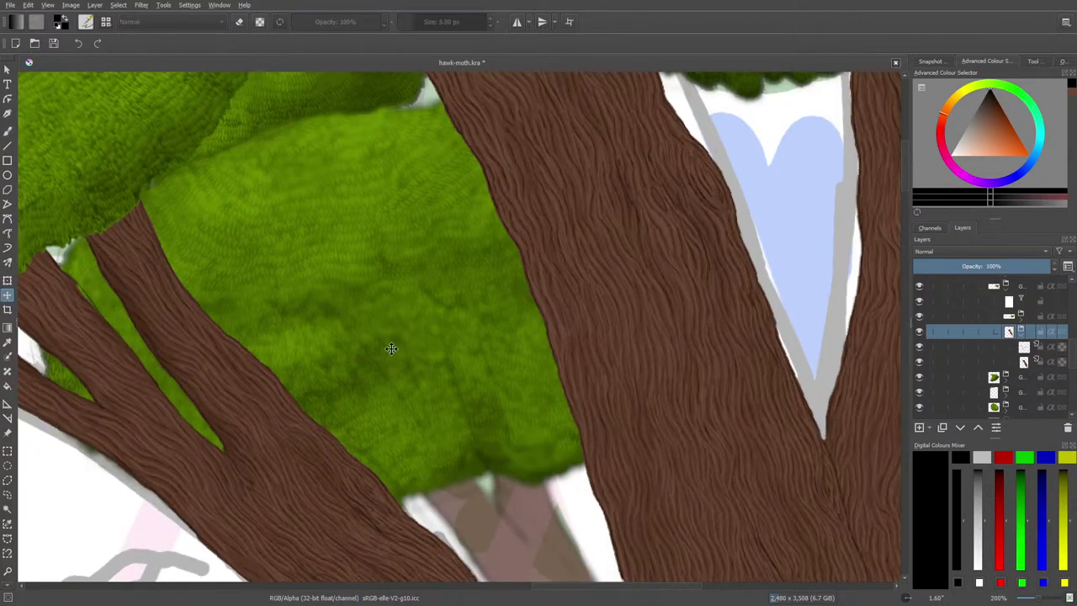
mouse_move(387, 352)
left_mouse_down()
mouse_move(399, 372)
mouse_move(390, 359)
left_mouse_up()
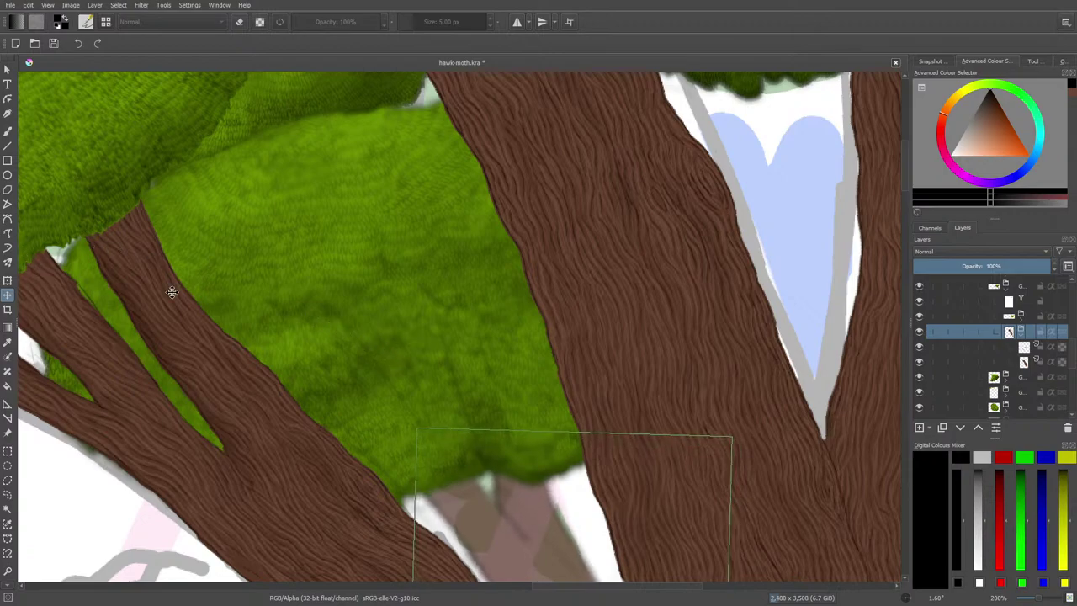
- Select the foliage group and nudge the blurred leafy clump slightly down and right between the trunks
left_click(1019, 316)
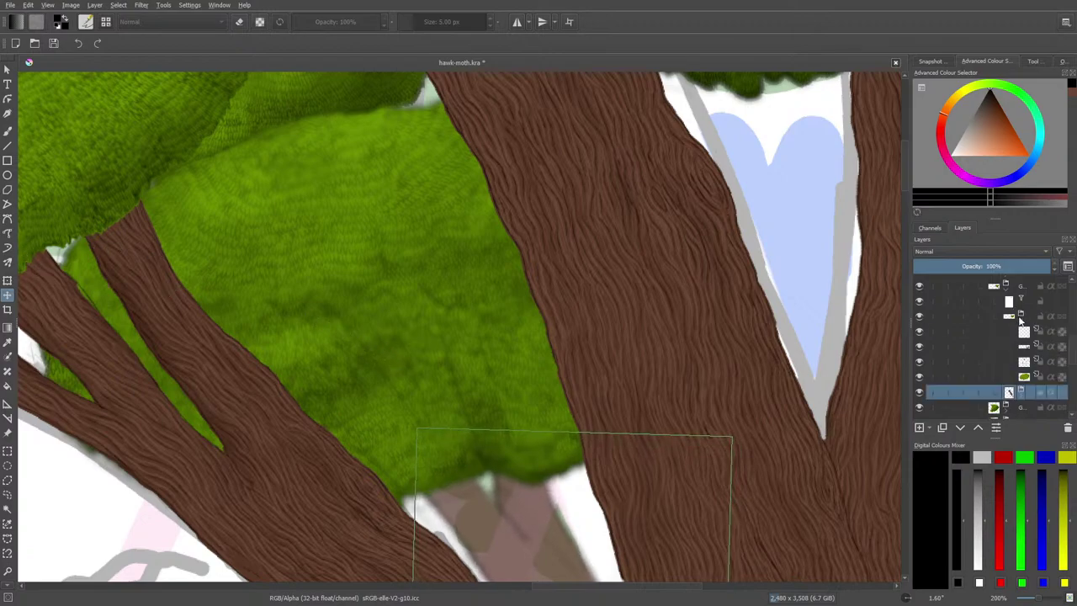
left_click(1019, 316)
left_click(1008, 318)
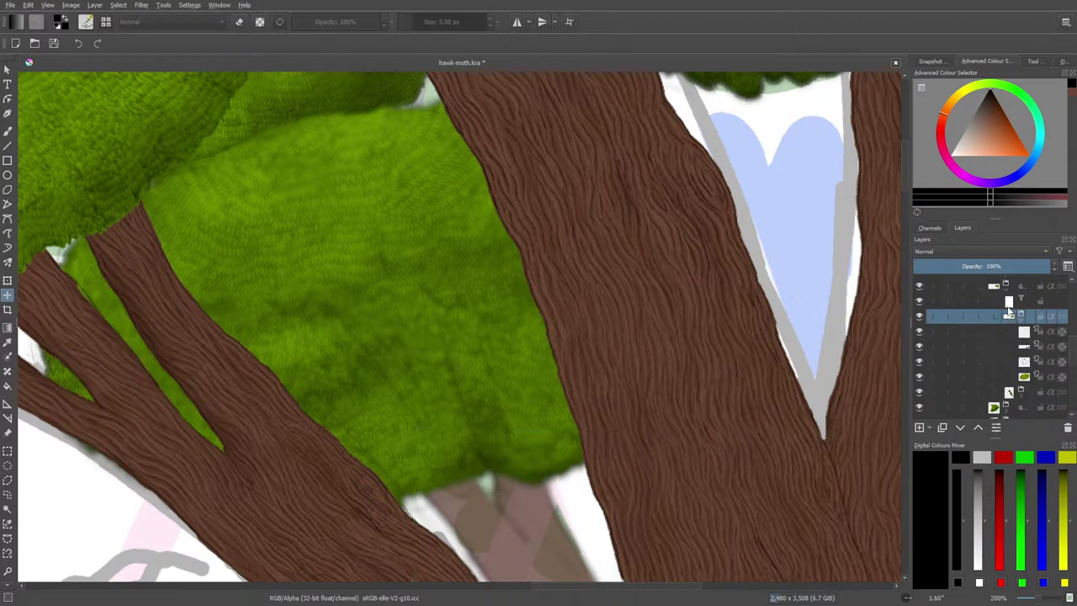
mouse_move(307, 216)
left_mouse_down()
mouse_move(300, 193)
mouse_move(335, 301)
mouse_move(310, 262)
mouse_move(338, 304)
mouse_move(296, 205)
mouse_move(313, 229)
left_mouse_up()
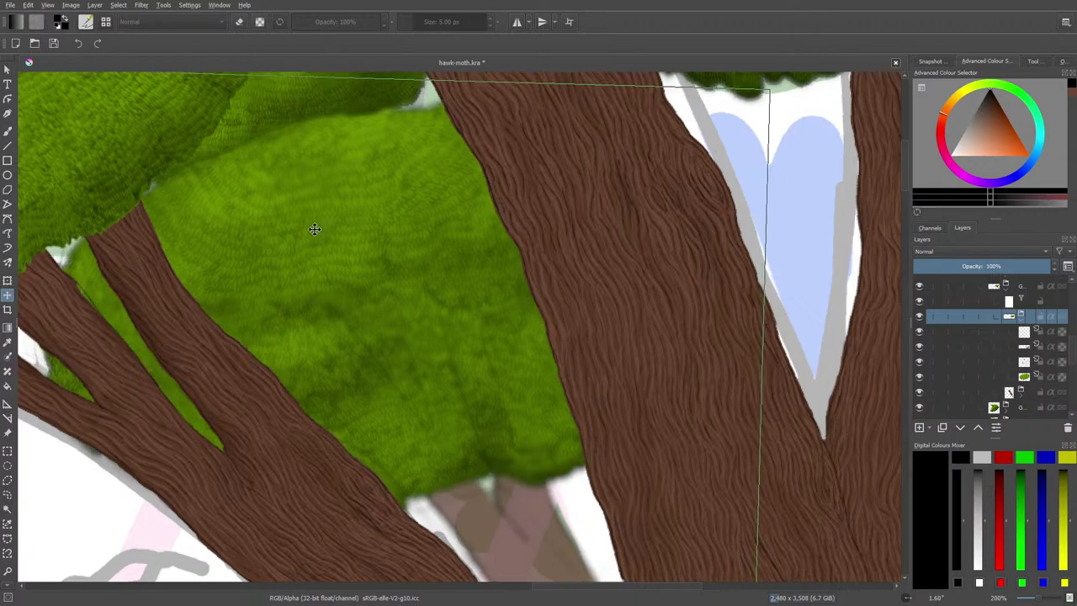
- Undo the recent foliage and branch moves and the foliage grouping until the branch group is back above the foliage layers
left_click(77, 44)
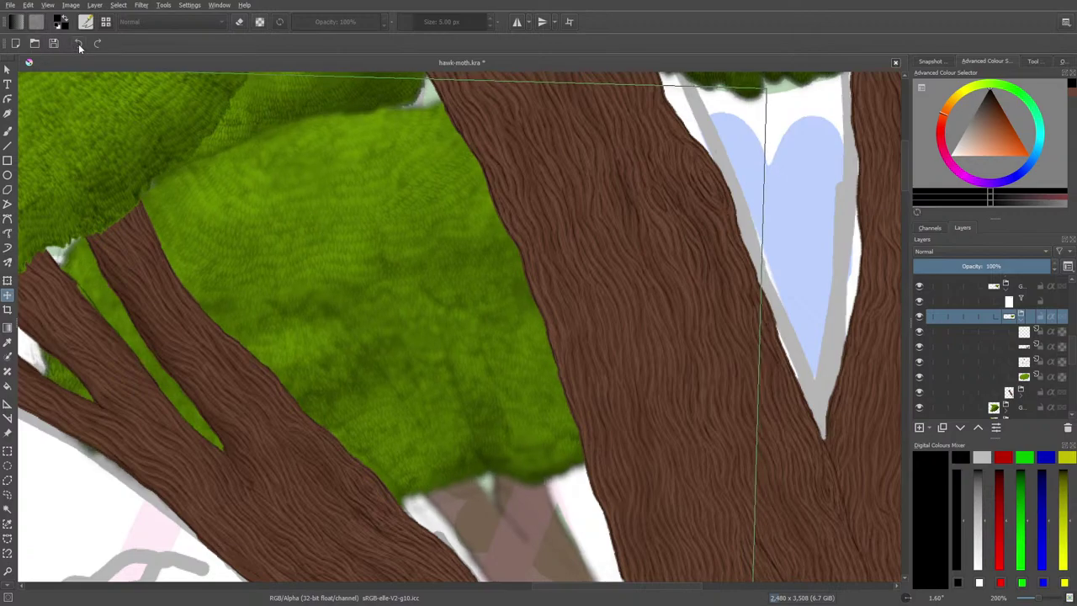
left_click(77, 44)
left_click(77, 44)
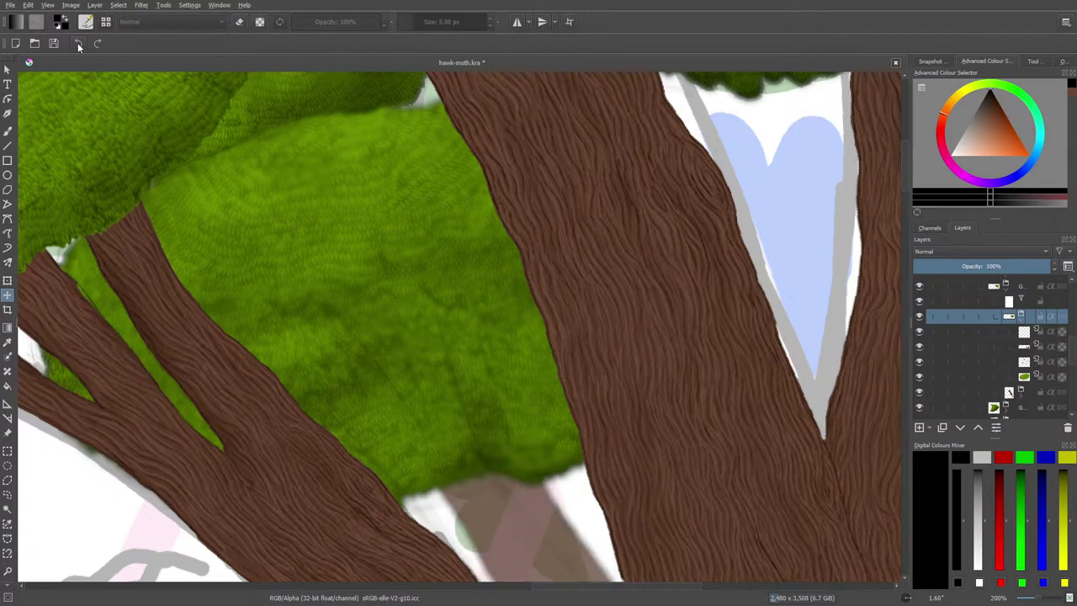
left_click(77, 43)
left_click(78, 45)
left_click(78, 44)
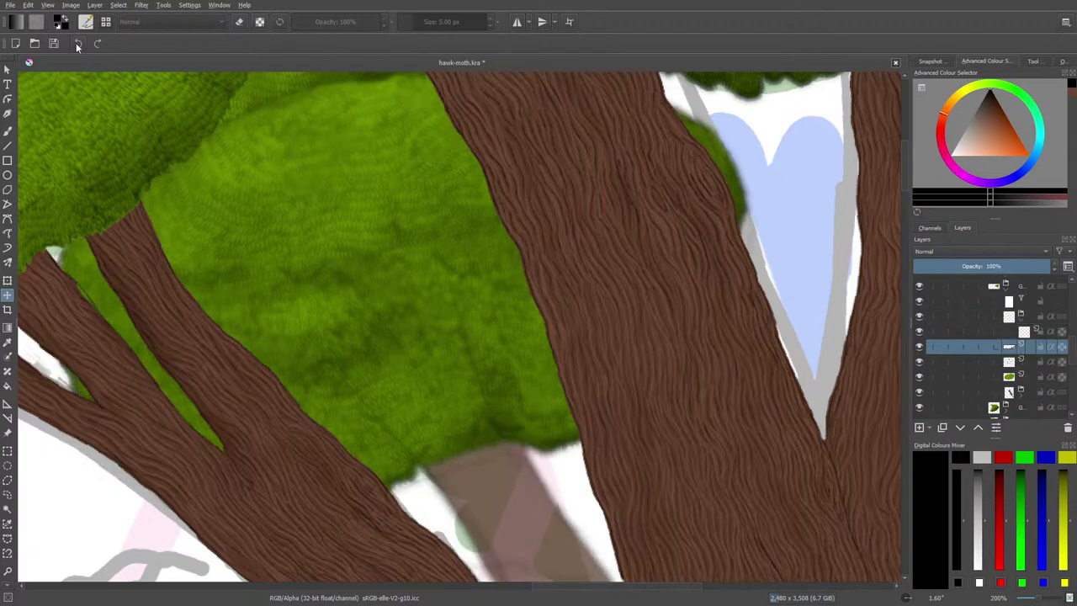
left_click(76, 45)
left_click(77, 43)
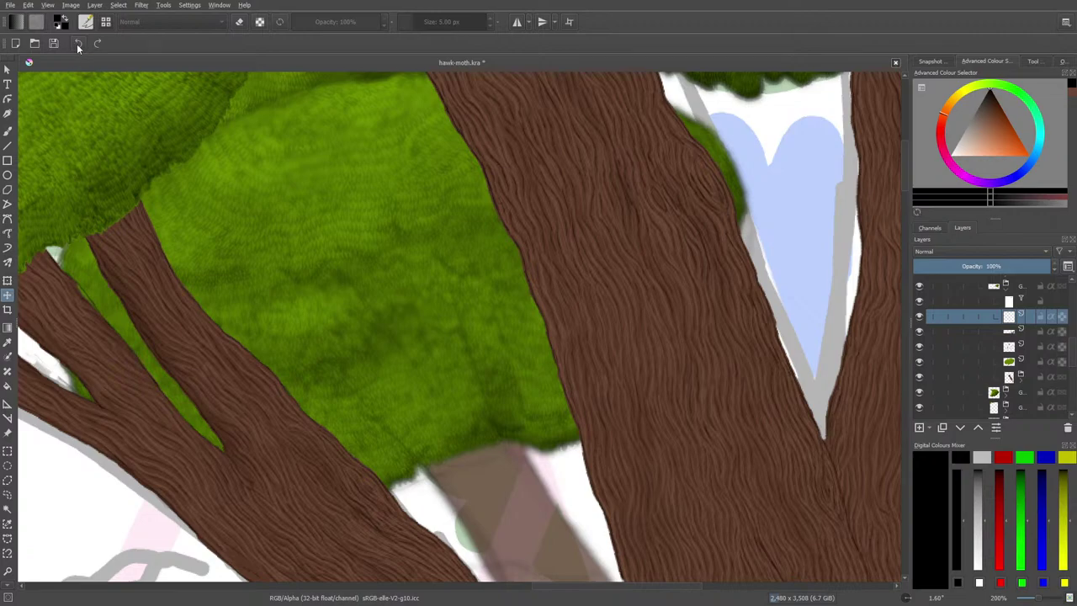
left_click(77, 44)
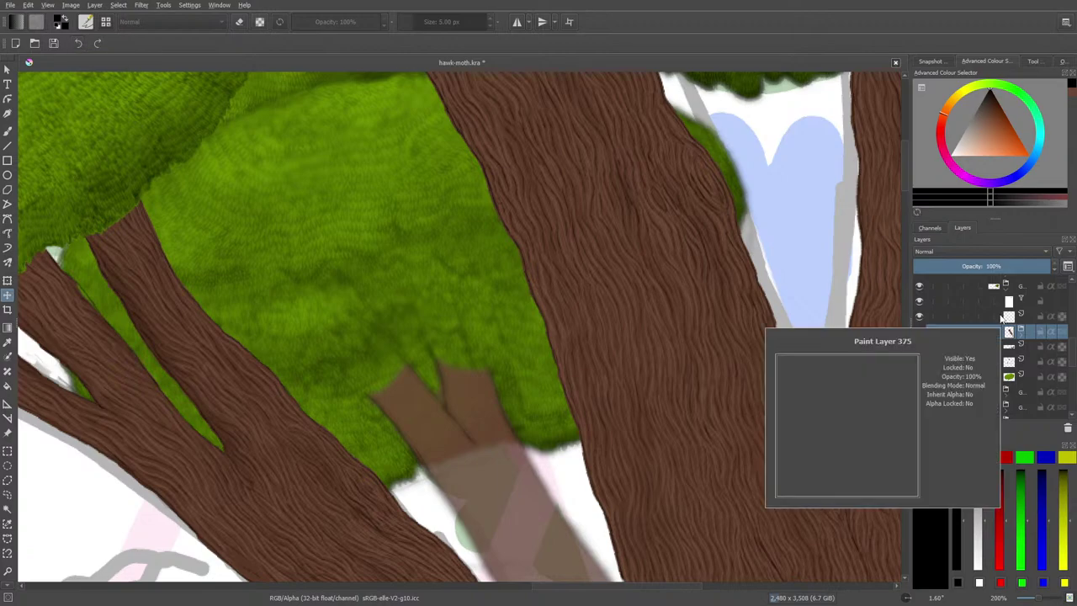
mouse_move(1018, 338)
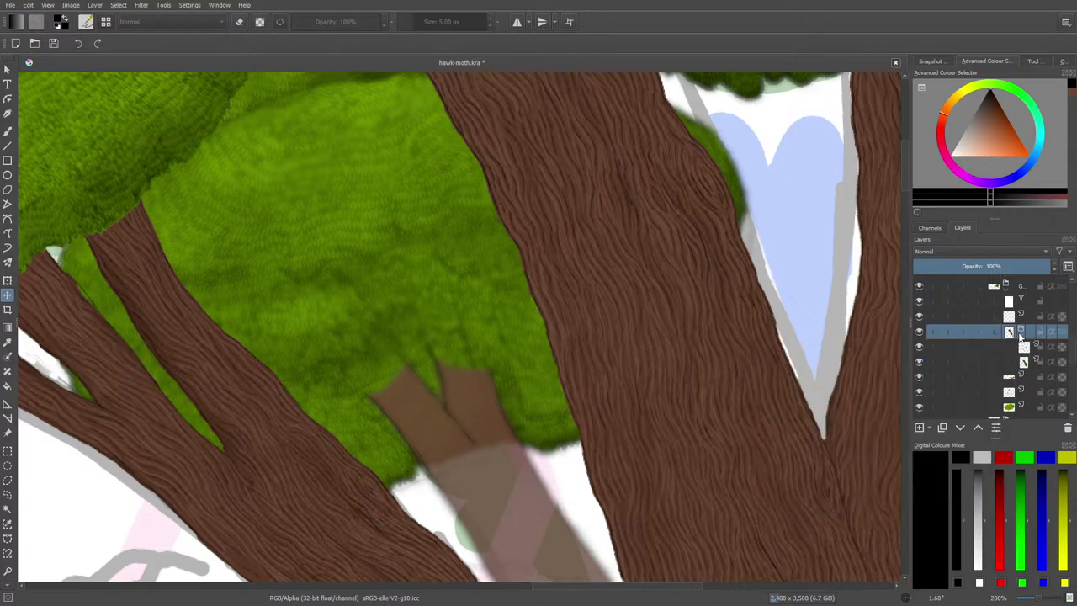
left_click(1010, 305)
right_click(1009, 305)
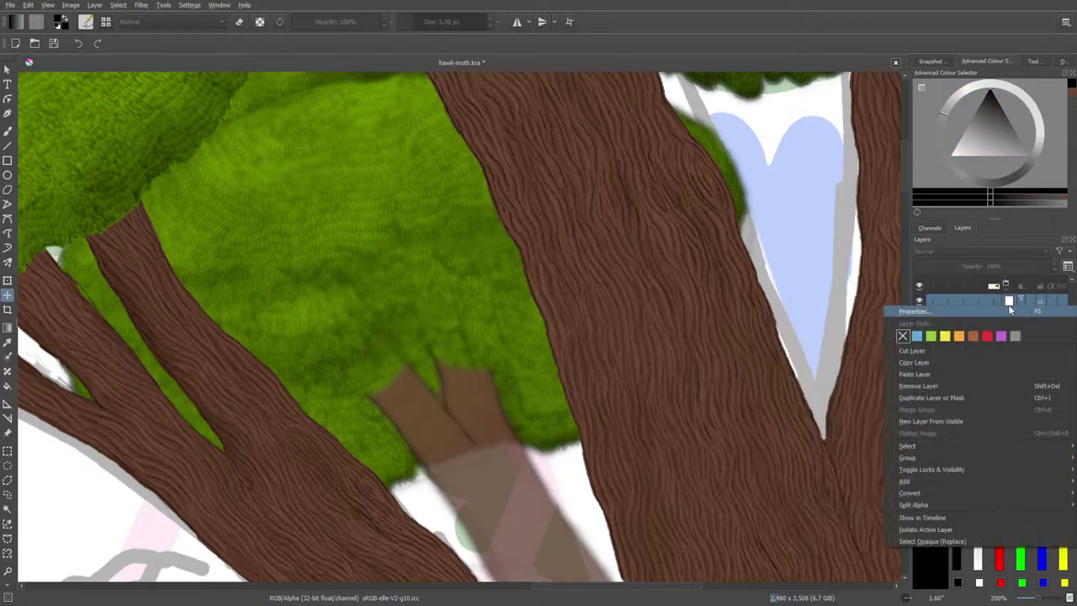
mouse_move(899, 460)
left_click(865, 459)
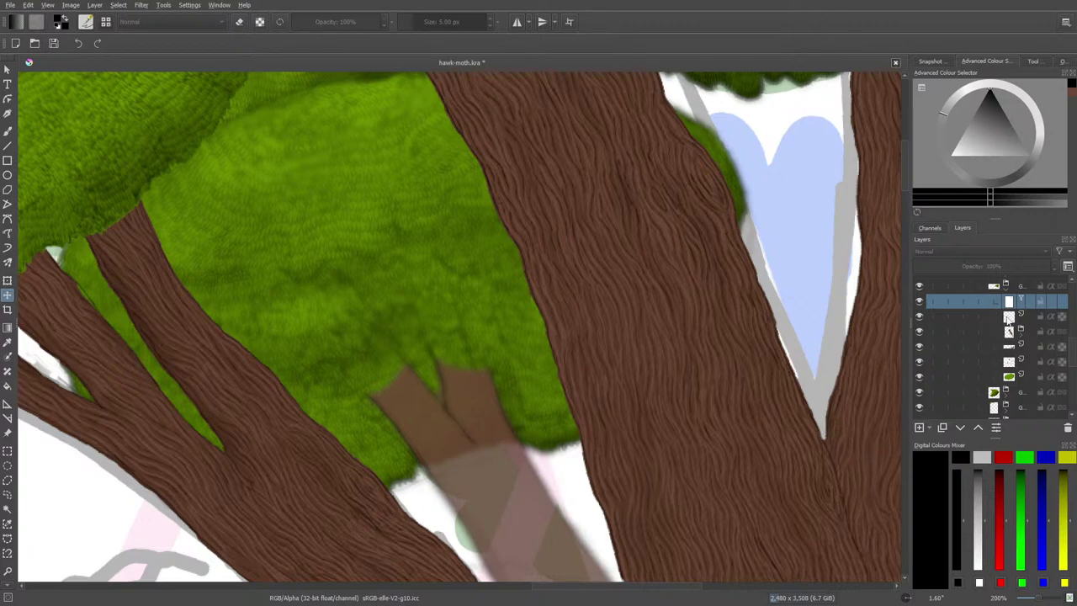
- Put the paint layer above the branch group into its own new group and move the blur filter layer inside it
left_click(1009, 317)
right_click(979, 319)
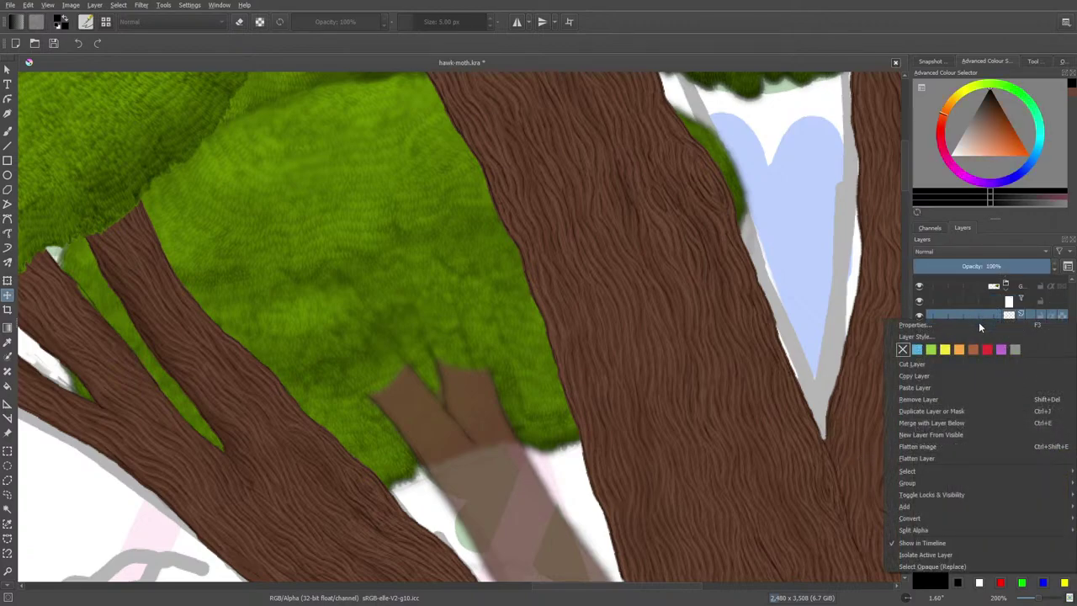
mouse_move(895, 473)
left_click(867, 483)
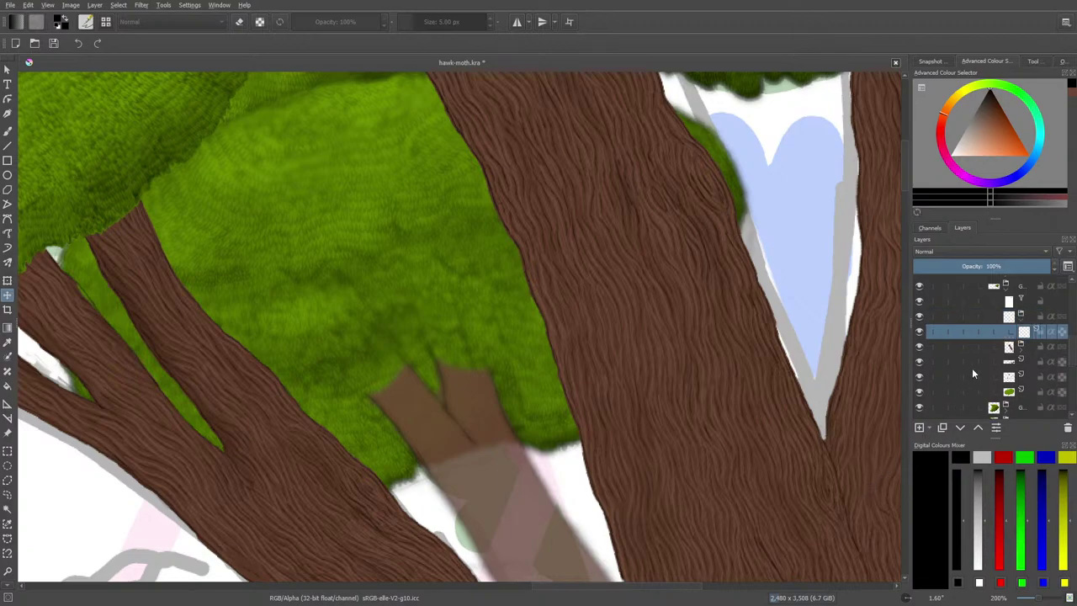
left_click(1009, 302)
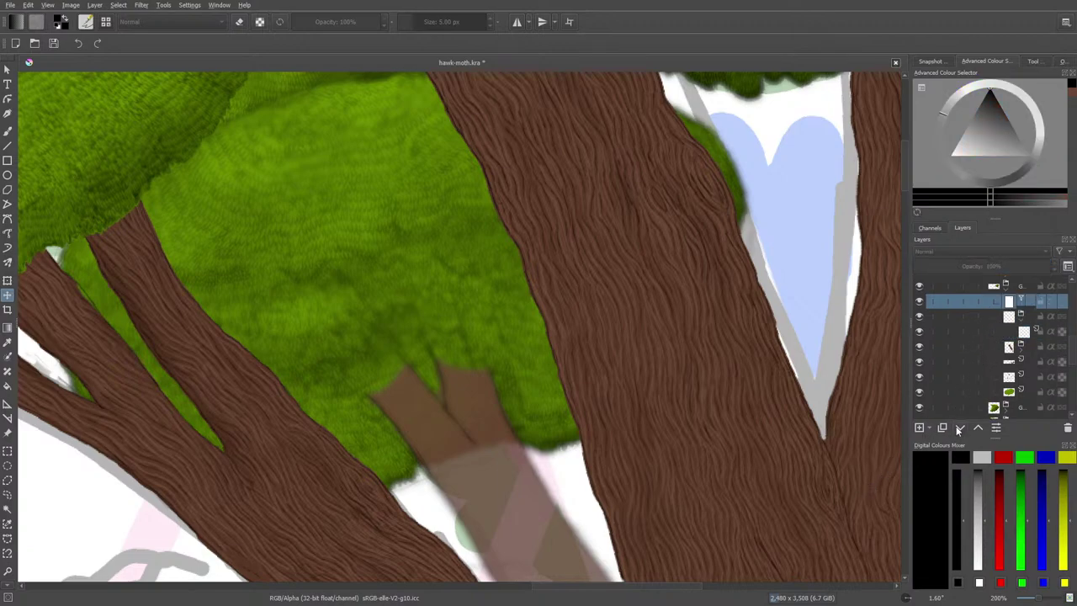
left_click(975, 317)
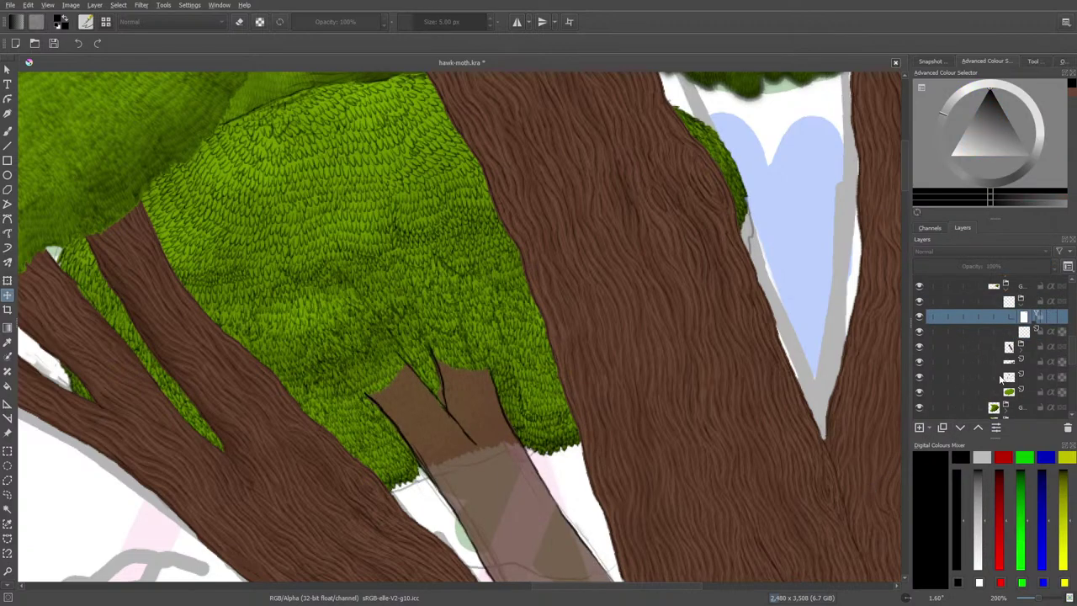
- Raise the leaf texture layer and the 61% opacity foliage sketch layer from beneath the branch group into the filtered foliage group
left_click(1009, 362)
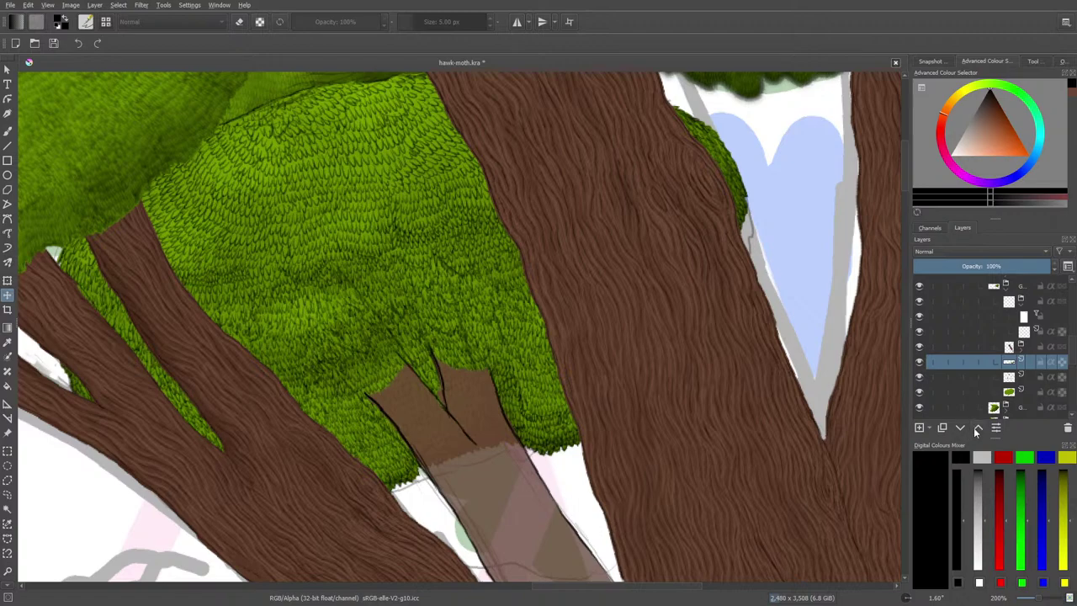
left_click(977, 429)
left_click(977, 429)
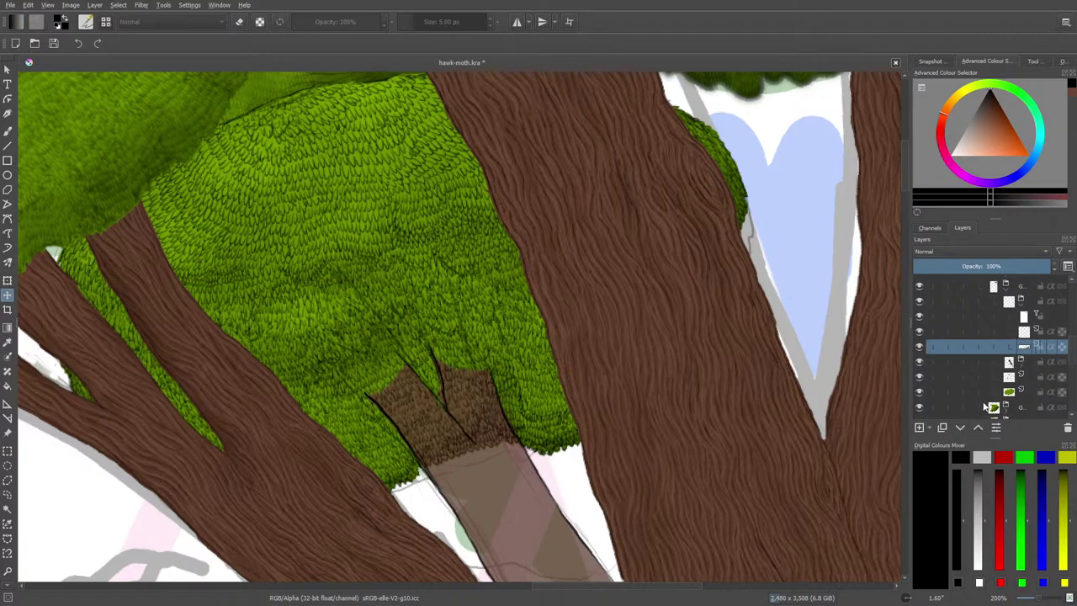
left_click(1008, 378)
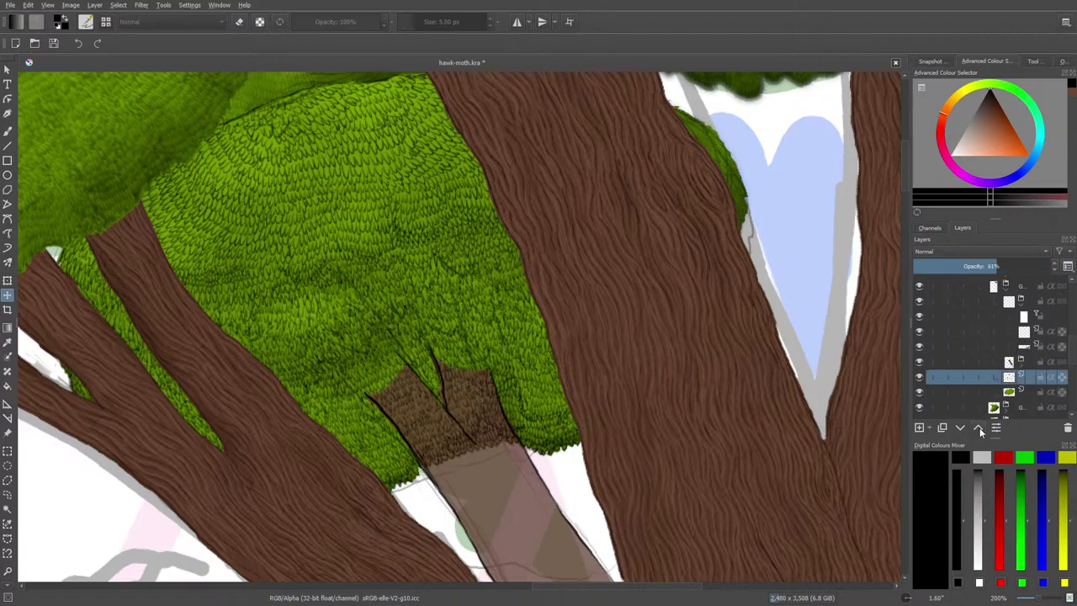
left_click(978, 429)
left_click(979, 429)
- Raise the green base foliage layer past the branch group and into the filtered foliage group
left_click(1007, 393)
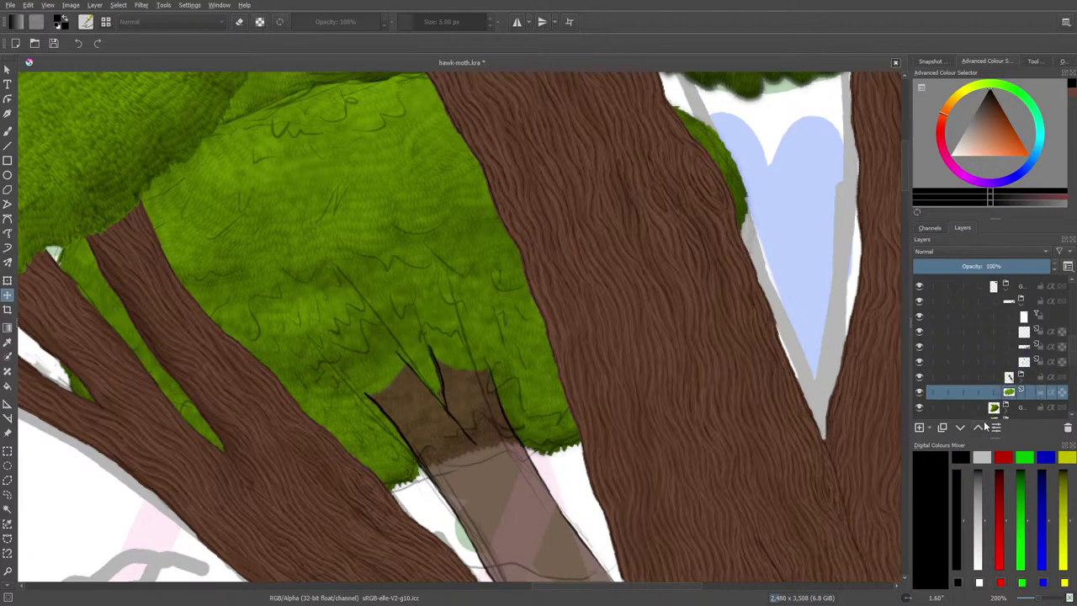
left_click(979, 430)
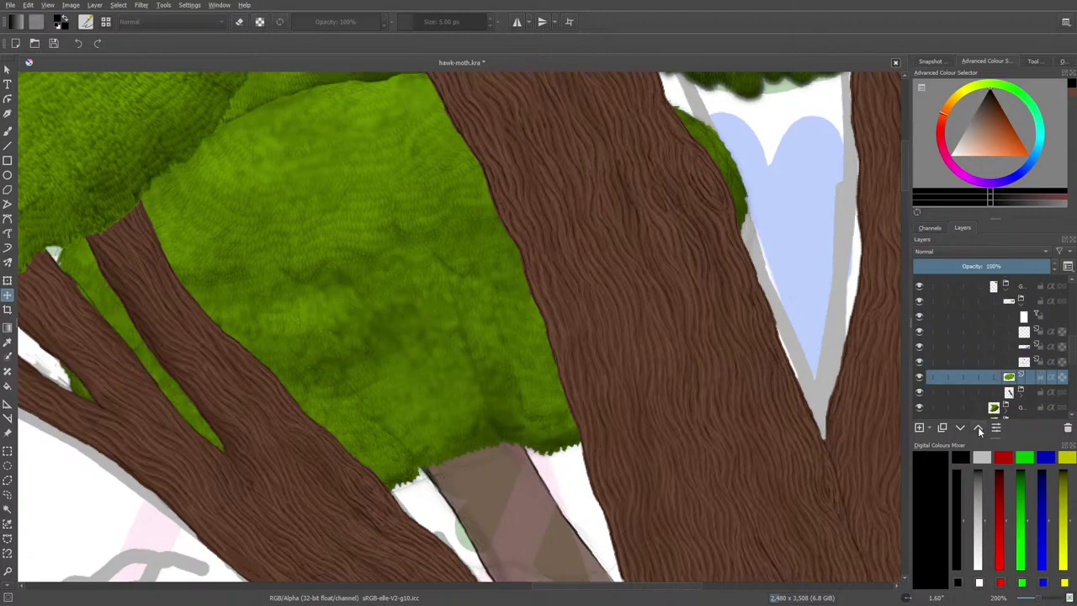
left_click(978, 430)
- Collapse the foliage group and shift the branch group down and right so its fork shows below the foliage edge
left_click(1013, 303)
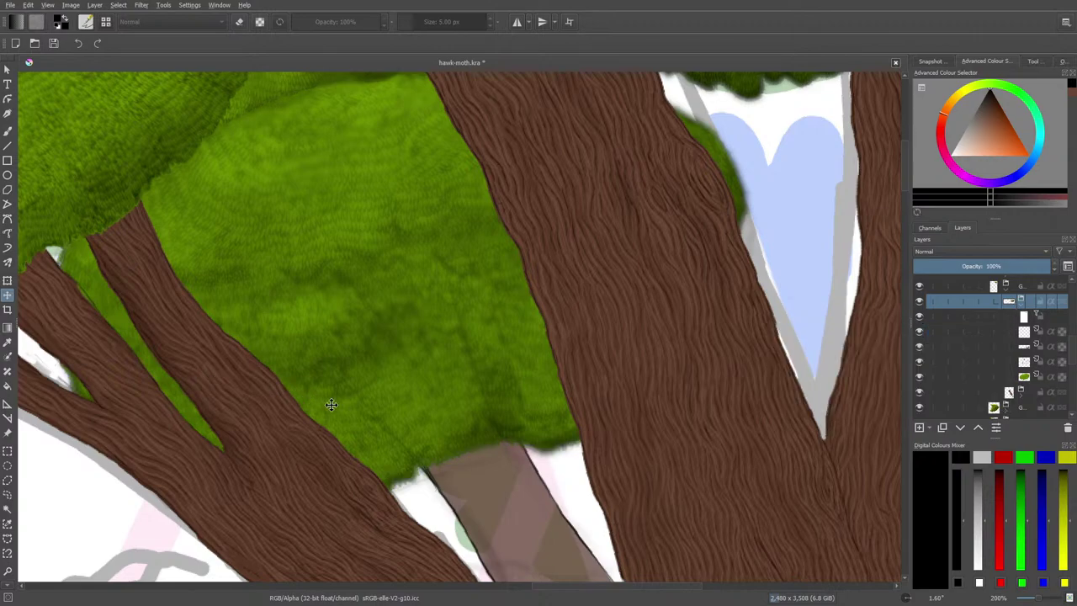
left_click(1019, 304)
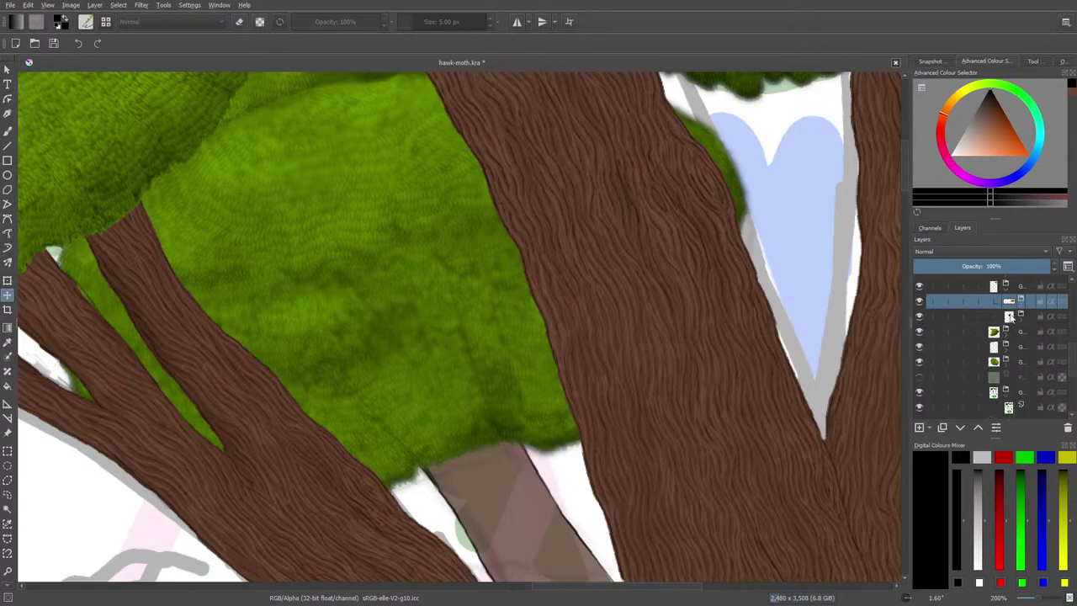
left_click(1009, 317)
left_click(1037, 599)
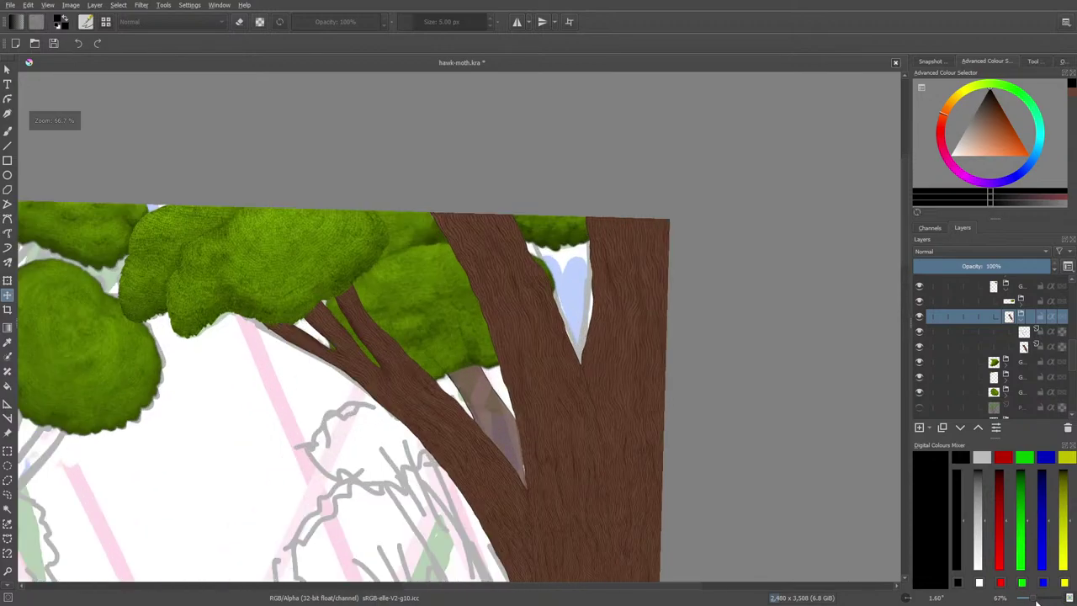
left_click(1037, 600)
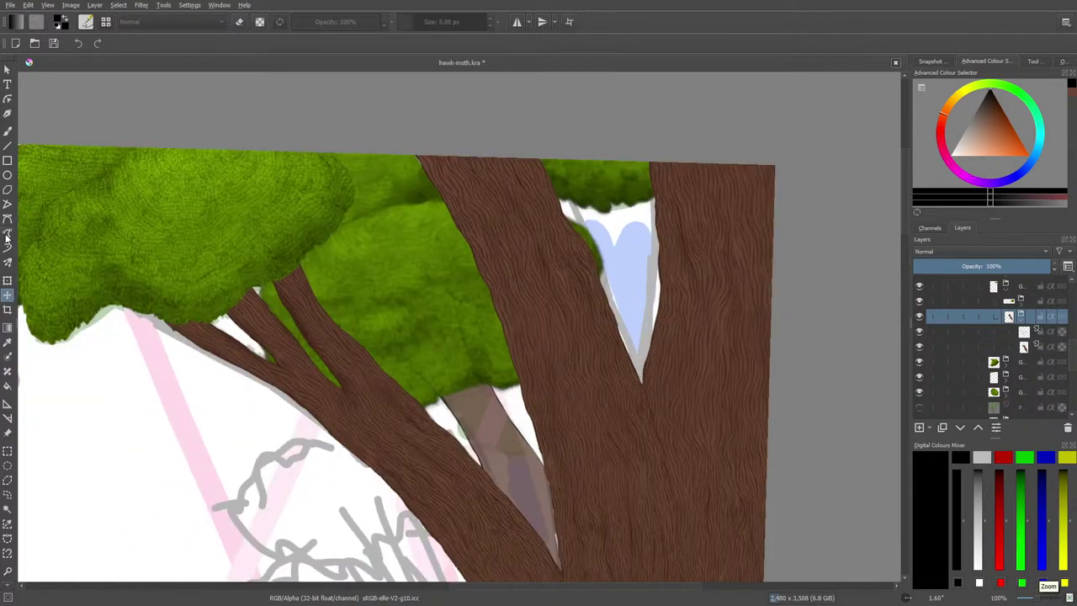
left_click_drag(495, 441, 513, 469)
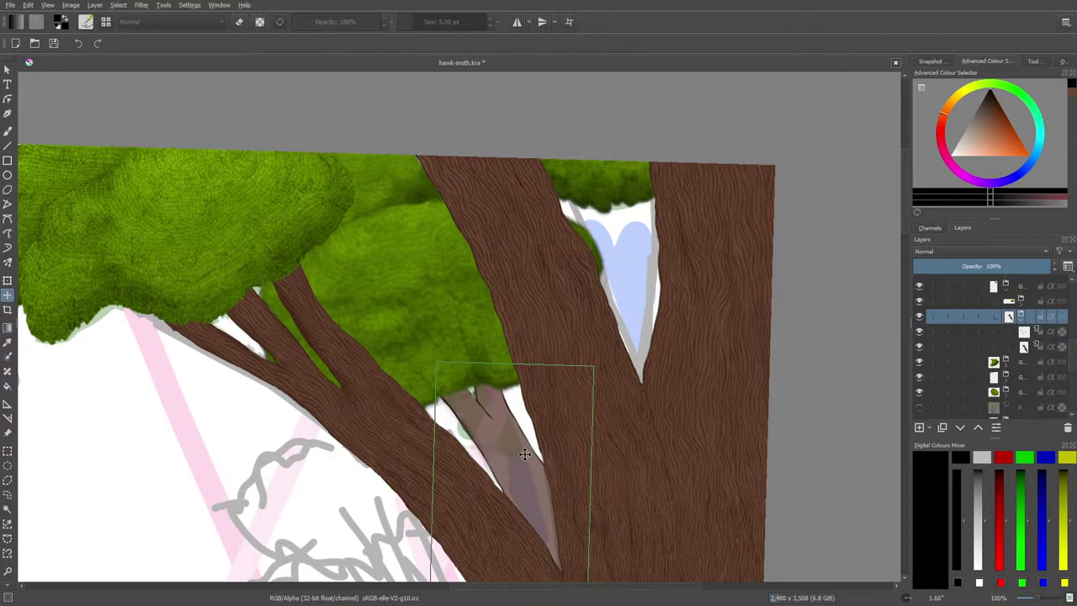
- Expand the foliage group and delete its 61% opacity sketch layer
left_click(1011, 318)
left_click(1006, 352)
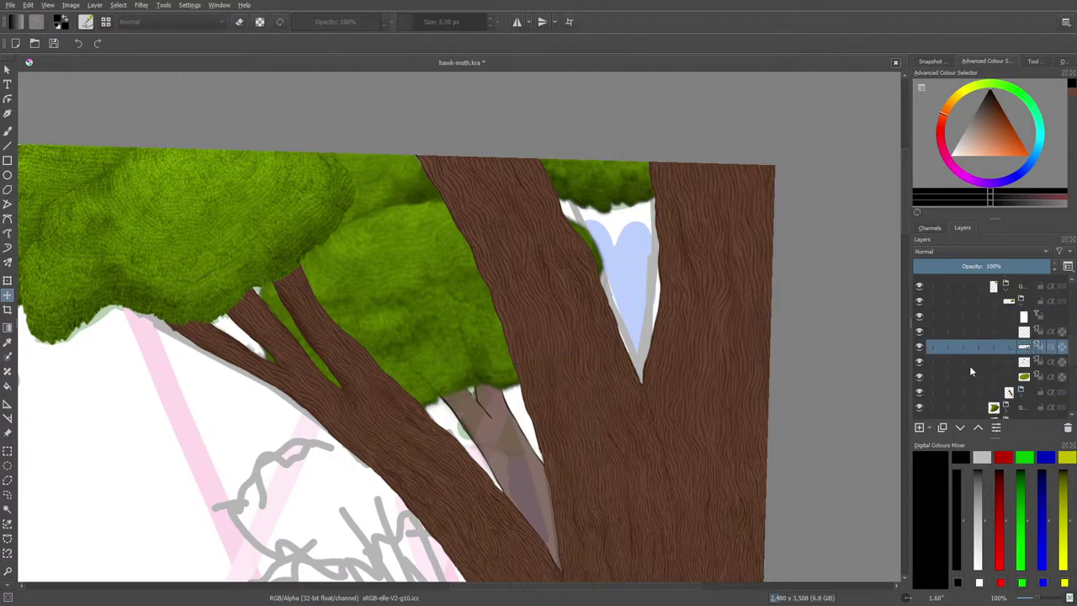
left_click(969, 365)
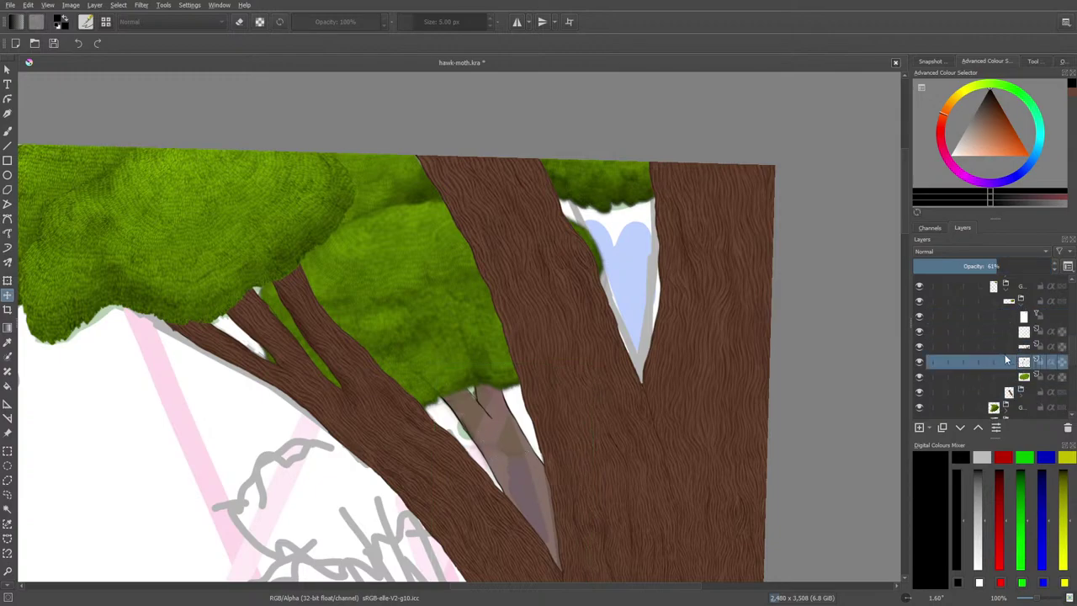
left_click(1068, 429)
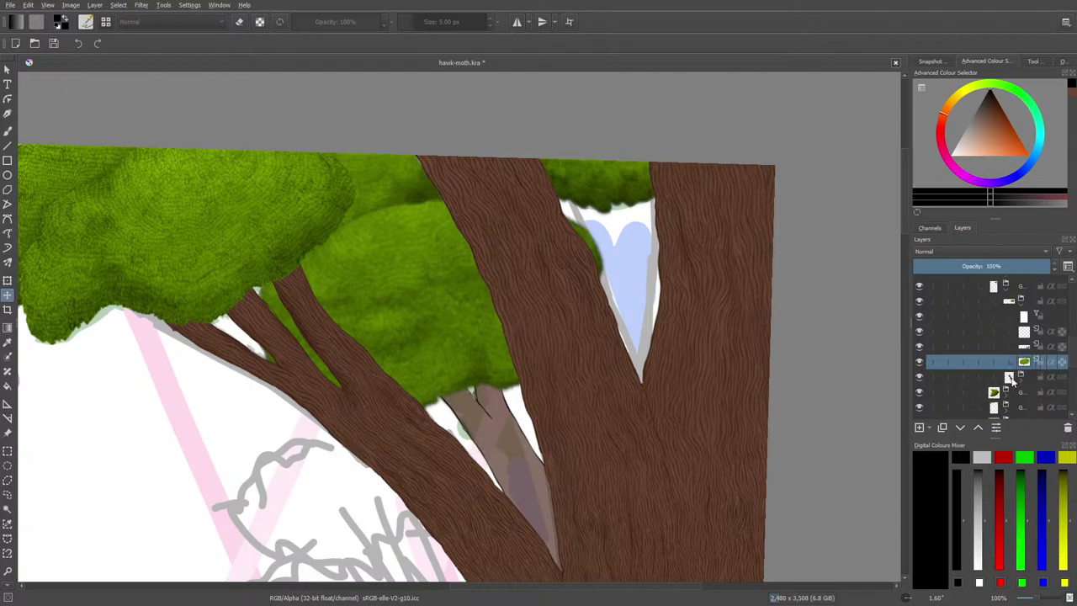
- Lower the branch group's line sketch layer to 61% opacity and add an empty paint layer above it
left_click(924, 392)
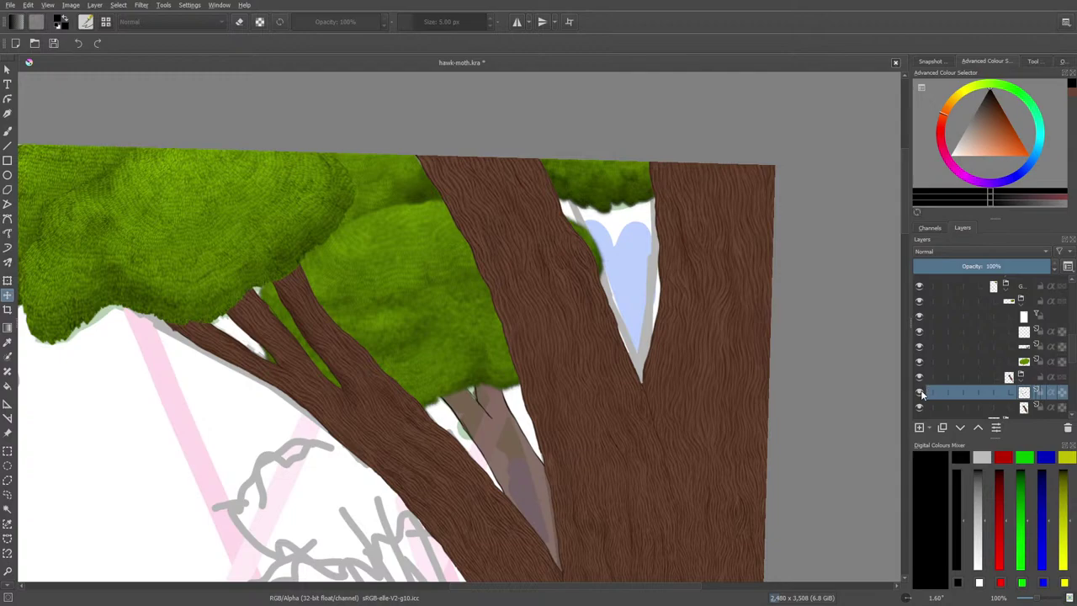
left_click(920, 392)
left_click(920, 393)
left_click(1018, 407)
left_click(999, 266)
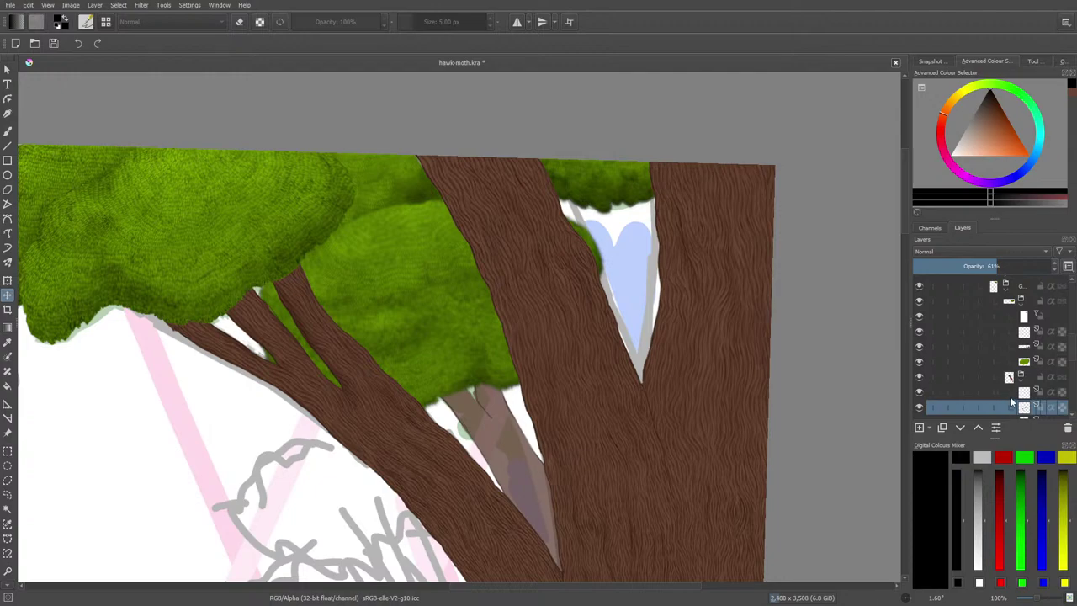
left_click(1009, 392)
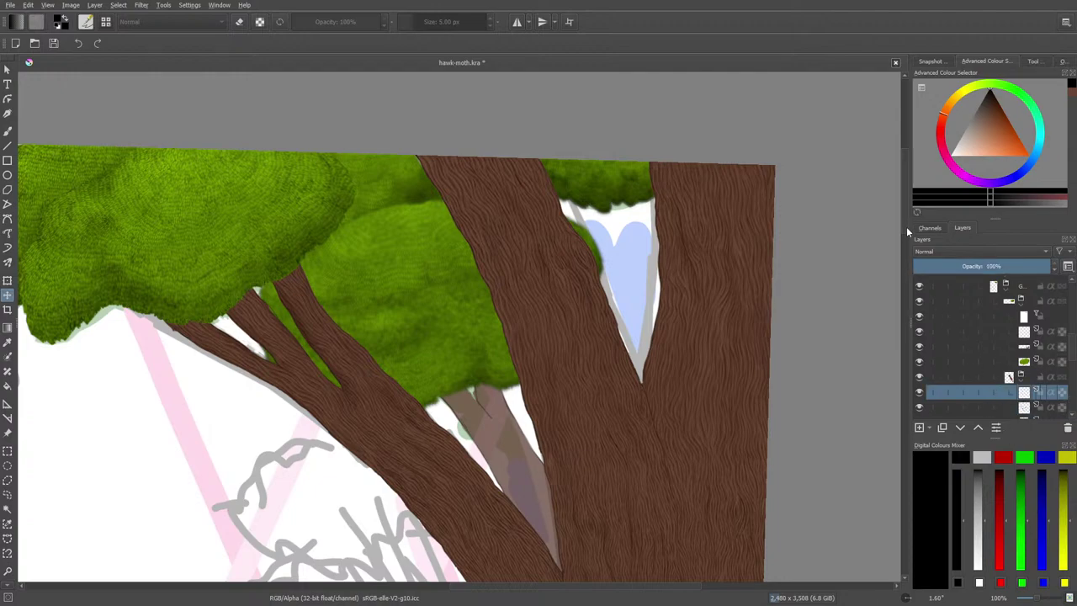
- Switch to the brush with the Pencil-2 preset at 3.58 px, with the branch between the trunks in close view
key("ctrl+plus")
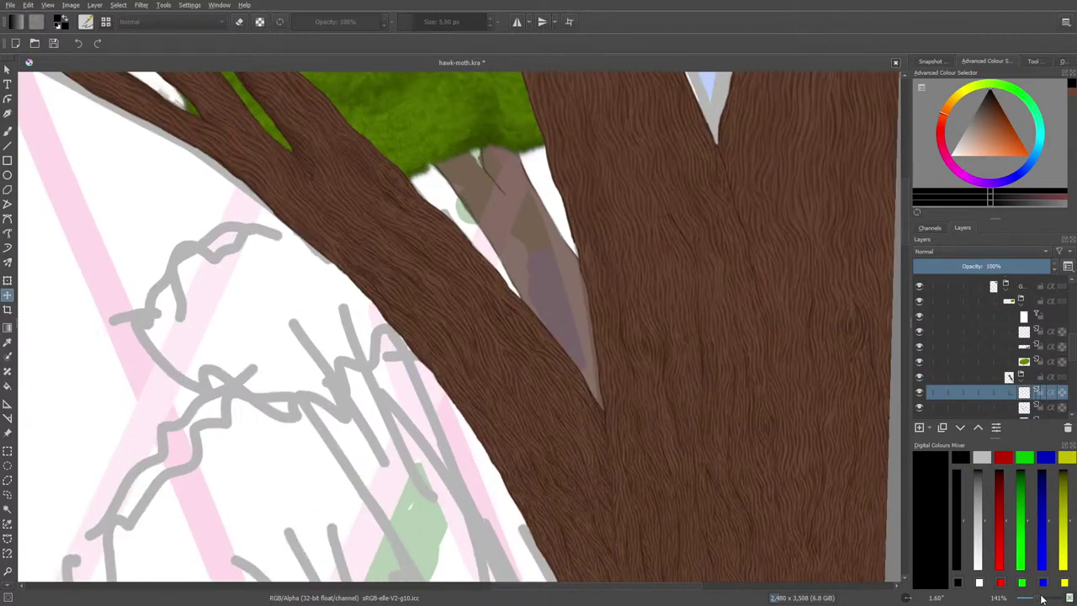
left_click(1044, 594)
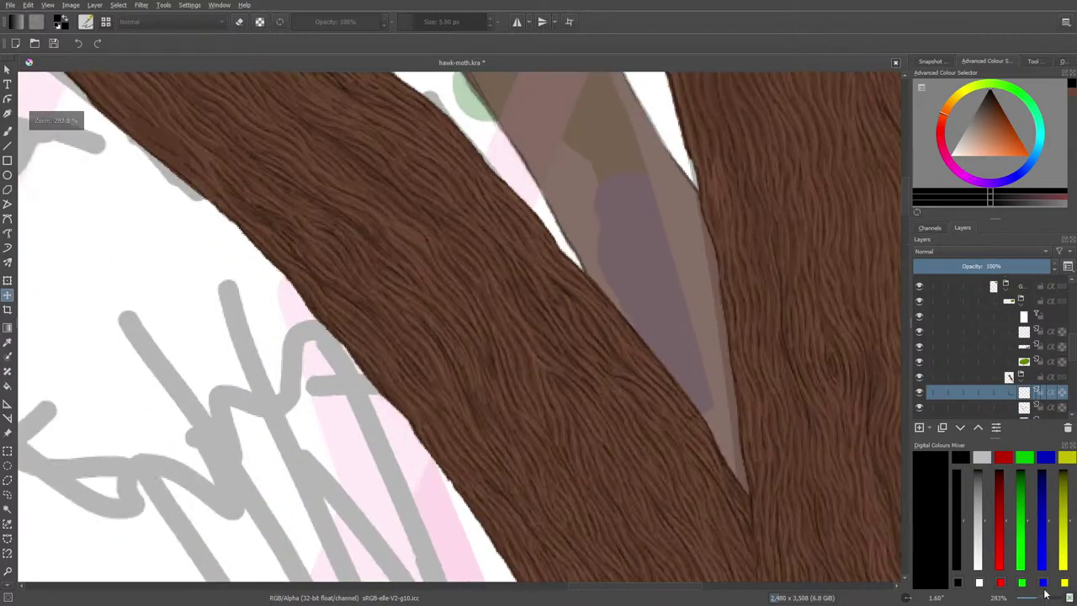
scroll(903, 189, "up", 5)
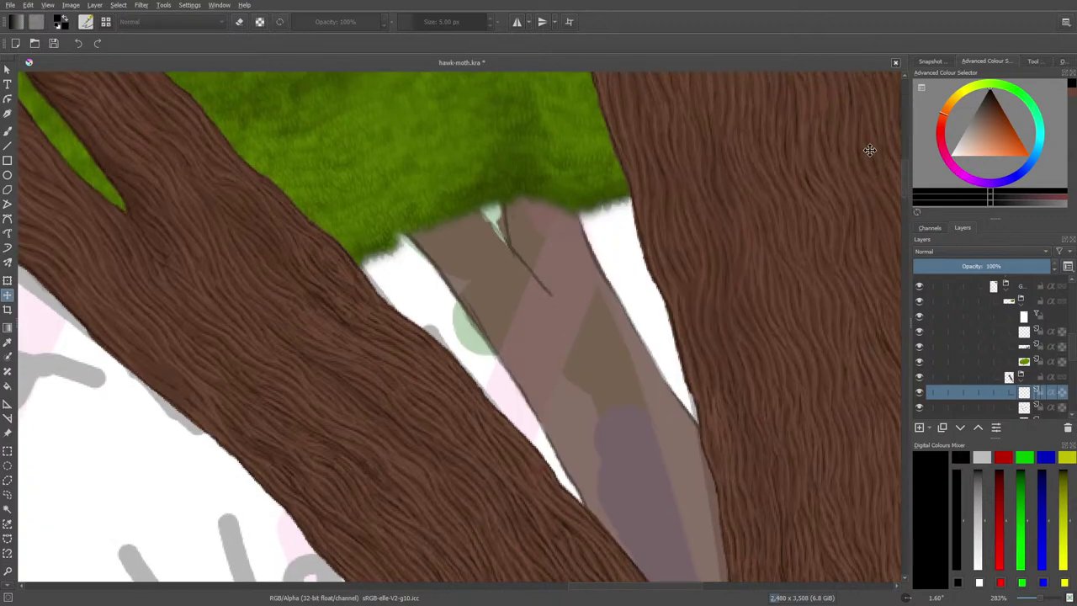
left_click(7, 130)
left_click(87, 22)
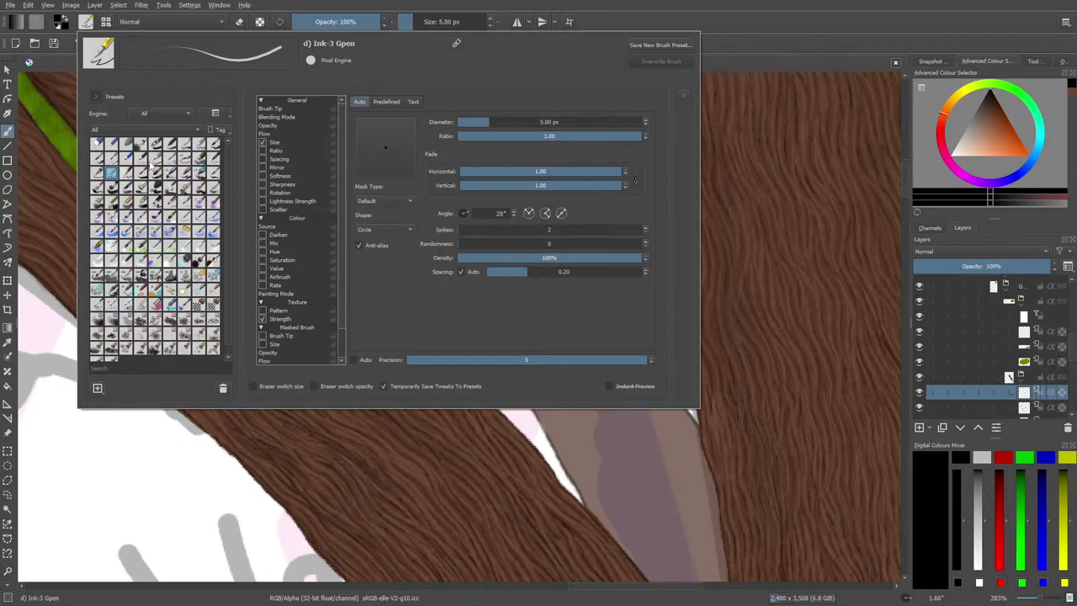
left_click(148, 164)
left_click(143, 160)
left_click(140, 158)
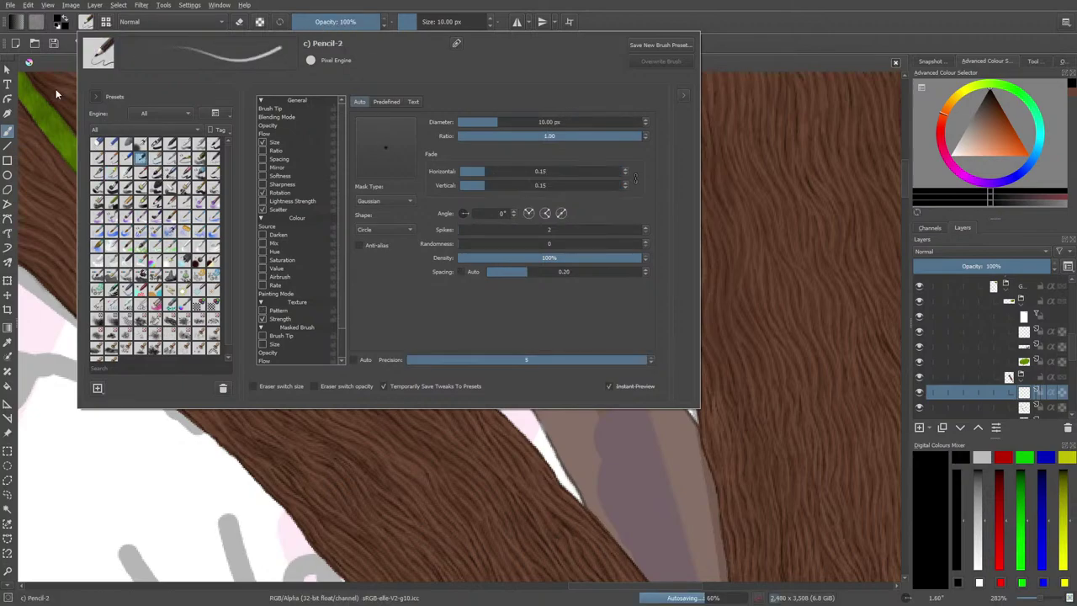
right_click(137, 191)
right_click(137, 191)
left_click(414, 22)
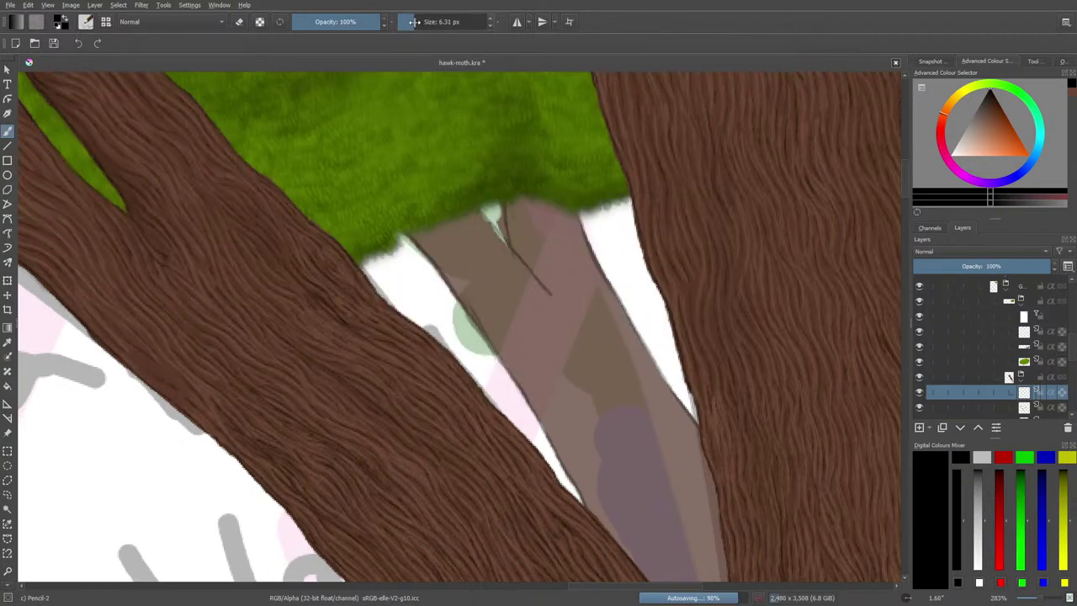
left_click_drag(413, 22, 410, 24)
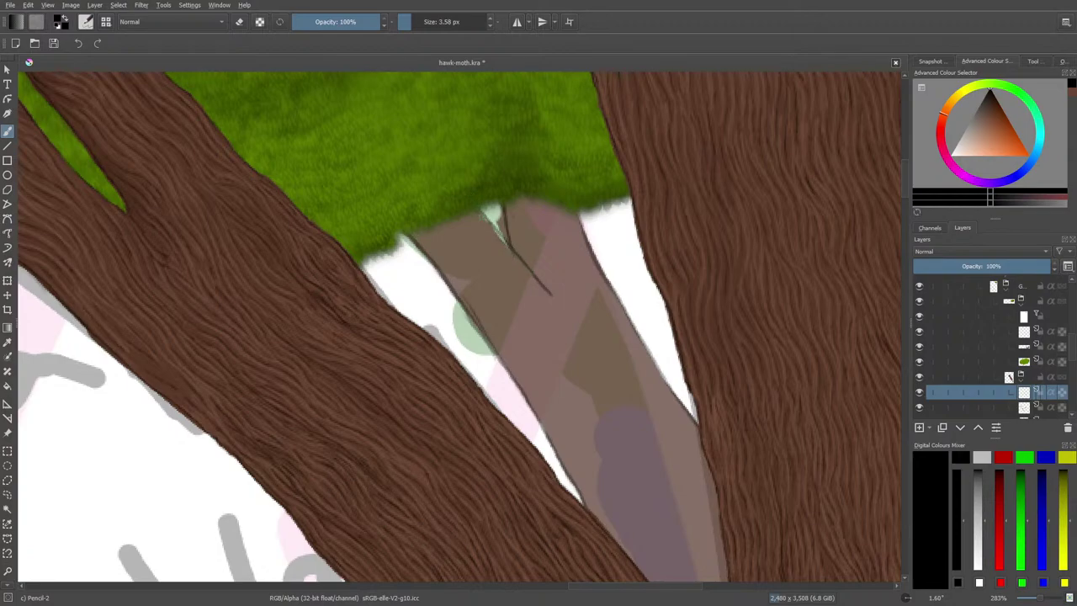
- Hide the branch's brown fill layer and lower its line sketch layer to 11% opacity
left_click(1019, 408)
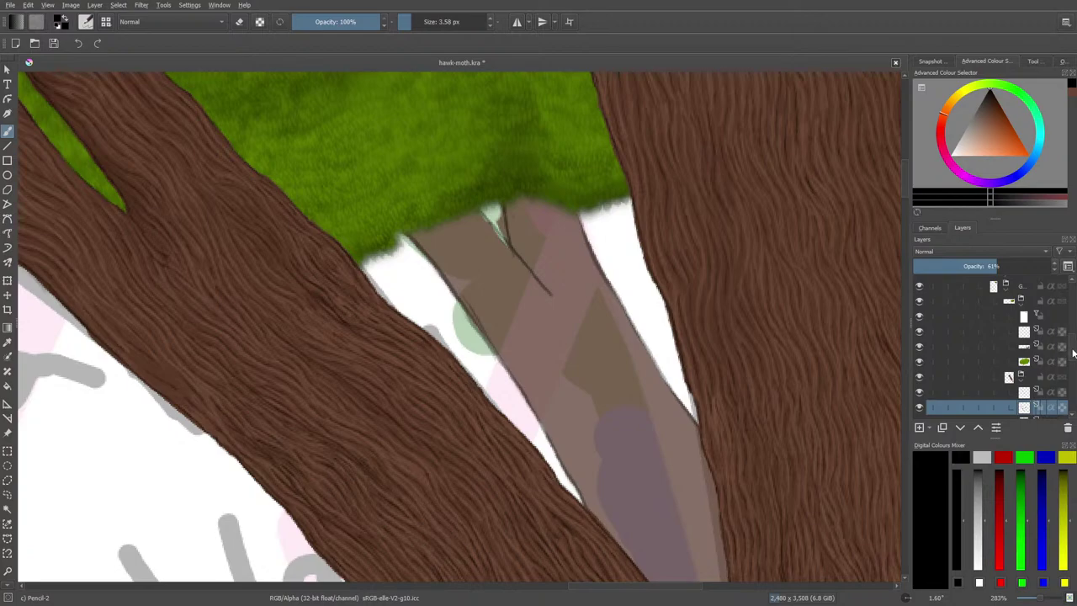
scroll(1052, 353, "down", 1)
left_click(919, 389)
mouse_move(935, 404)
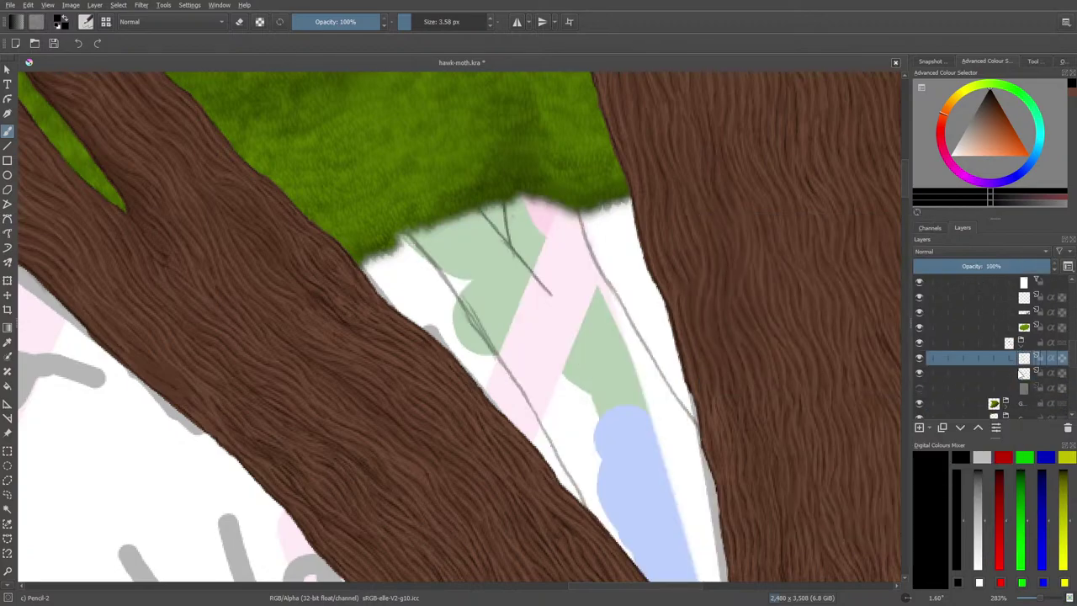
left_click_drag(989, 268, 928, 268)
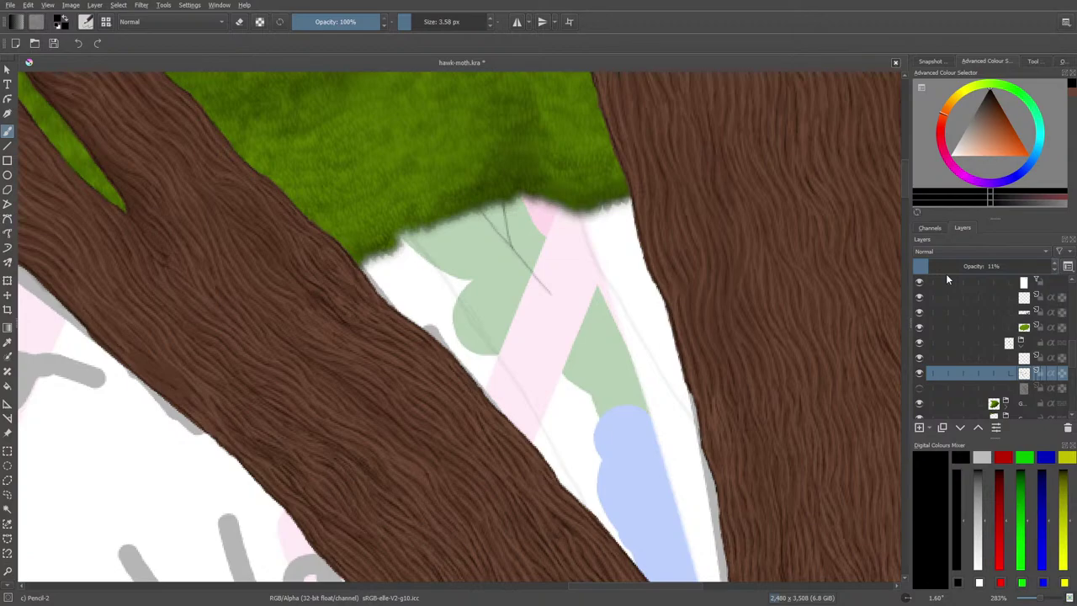
- Turn off the foliage blur and trace the branch's side outlines and fork on the paint layer above the faded sketch
left_click(1014, 358)
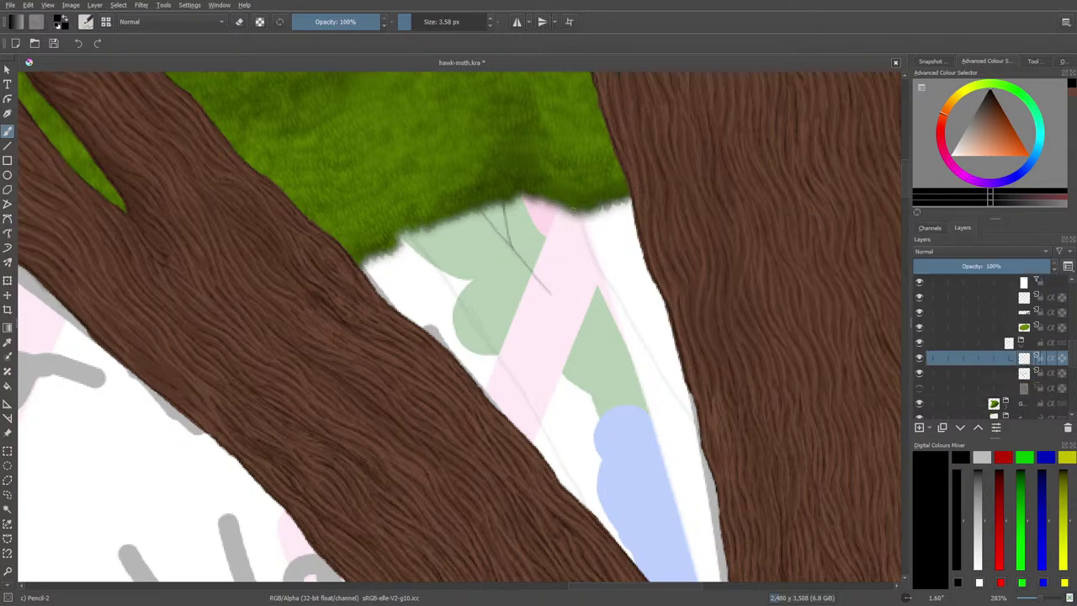
left_click(918, 283)
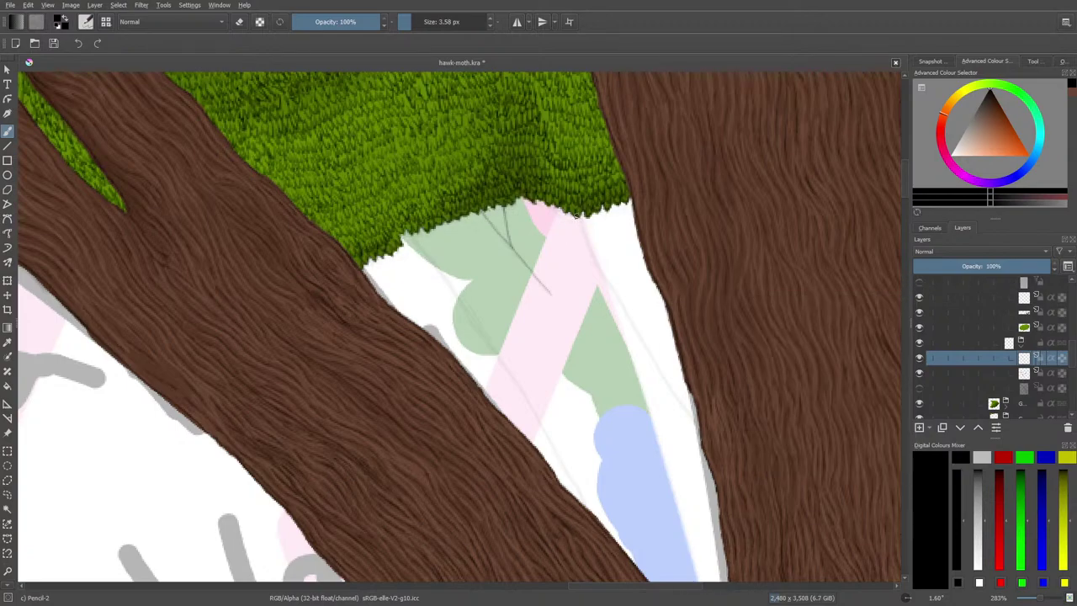
left_click_drag(581, 227, 696, 422)
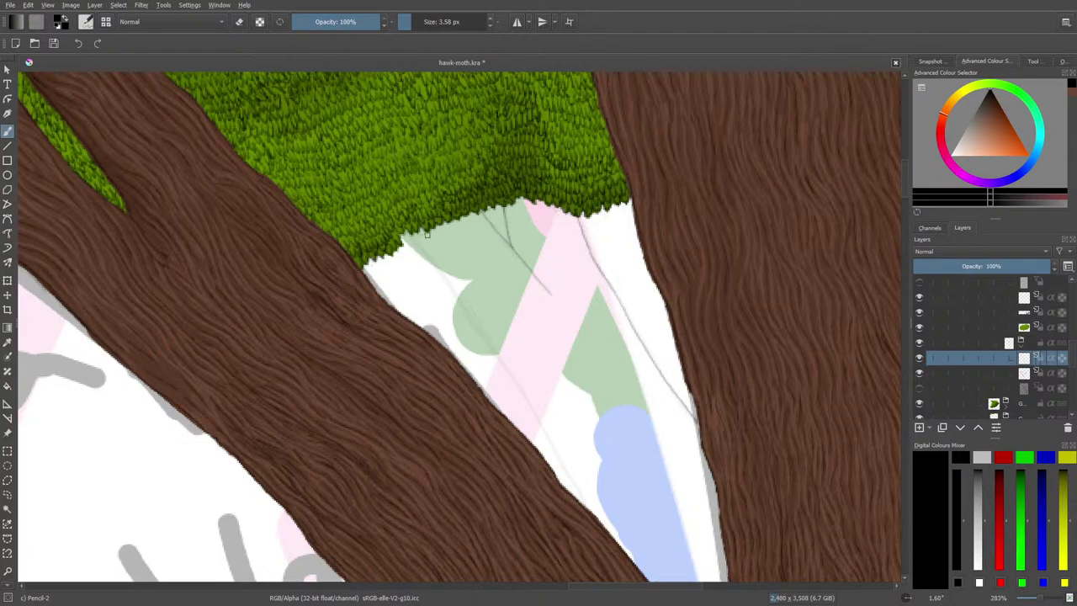
mouse_move(403, 236)
left_mouse_down()
mouse_move(550, 437)
mouse_move(575, 494)
left_mouse_up()
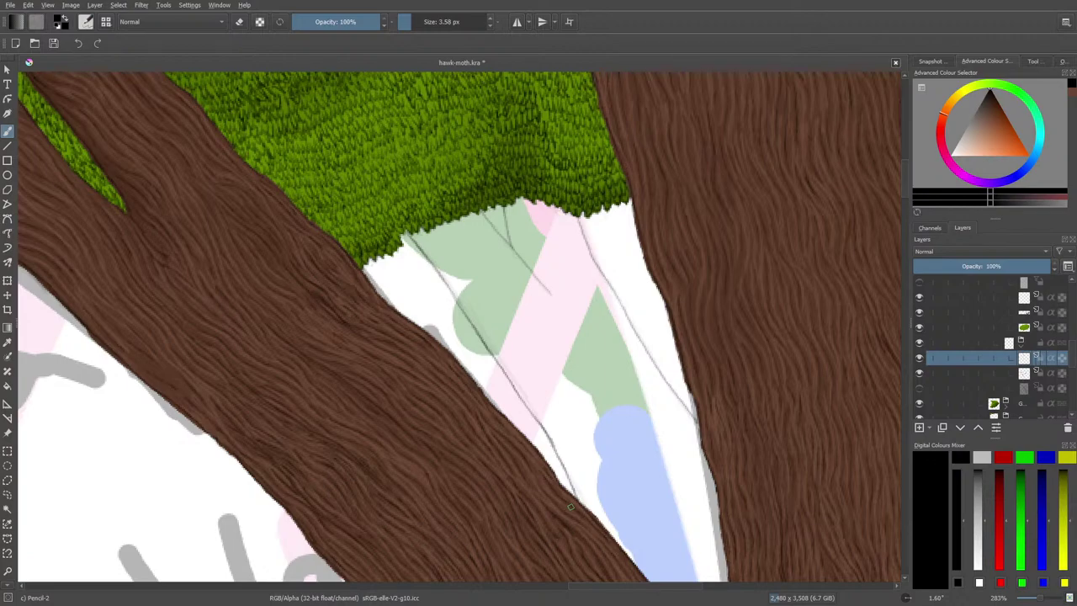
mouse_move(410, 238)
left_mouse_down()
mouse_move(548, 432)
mouse_move(579, 500)
left_mouse_up()
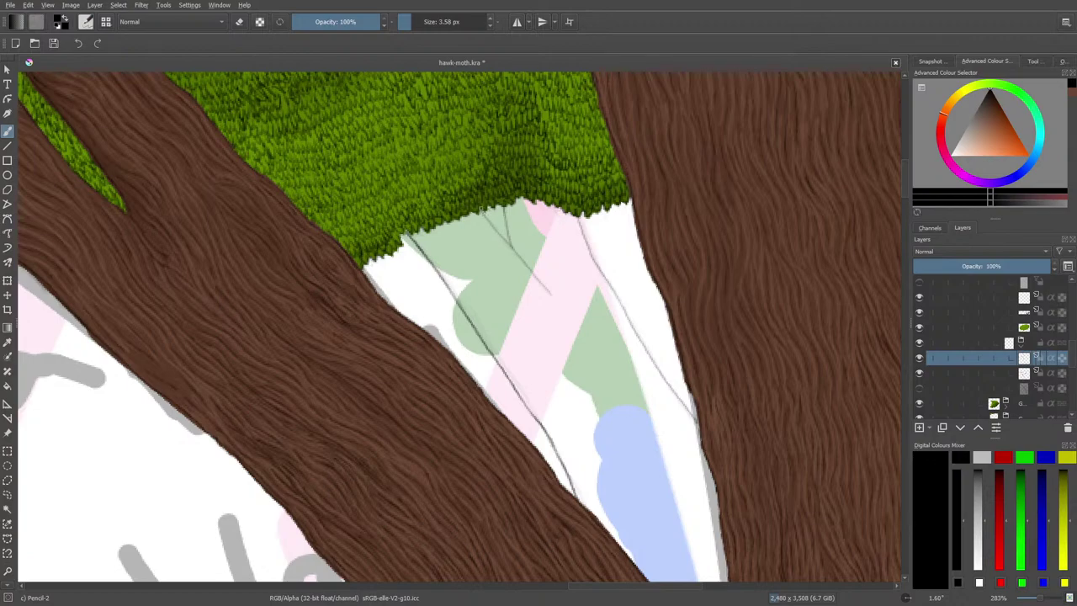
left_click_drag(493, 227, 543, 285)
left_click_drag(503, 209, 514, 246)
left_click_drag(575, 215, 681, 404)
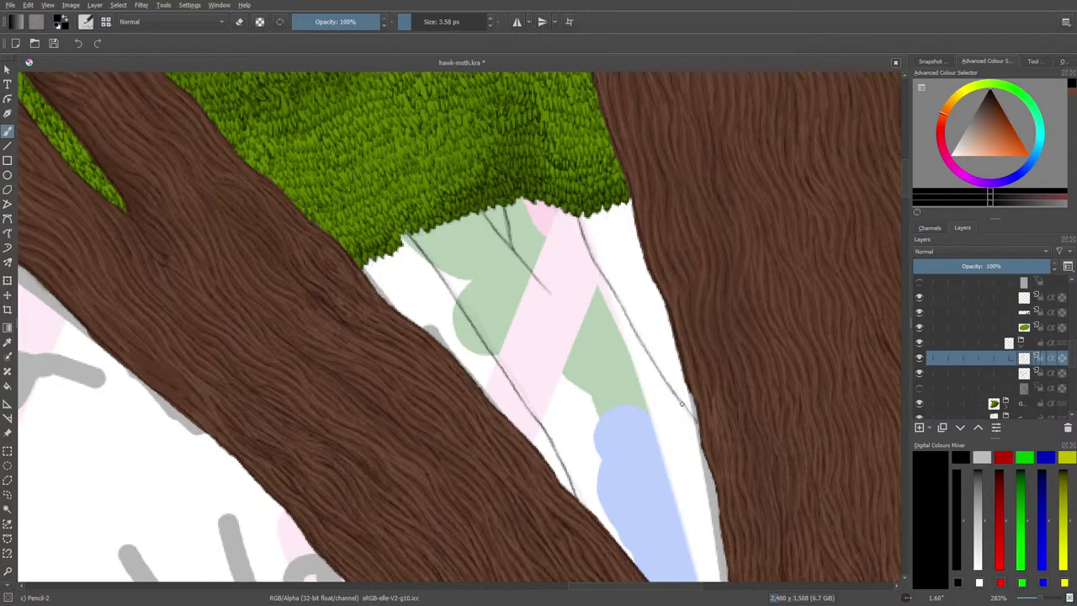
- Hide the 11% opacity sketch layer and reselect the traced line layer above it
left_click(995, 375)
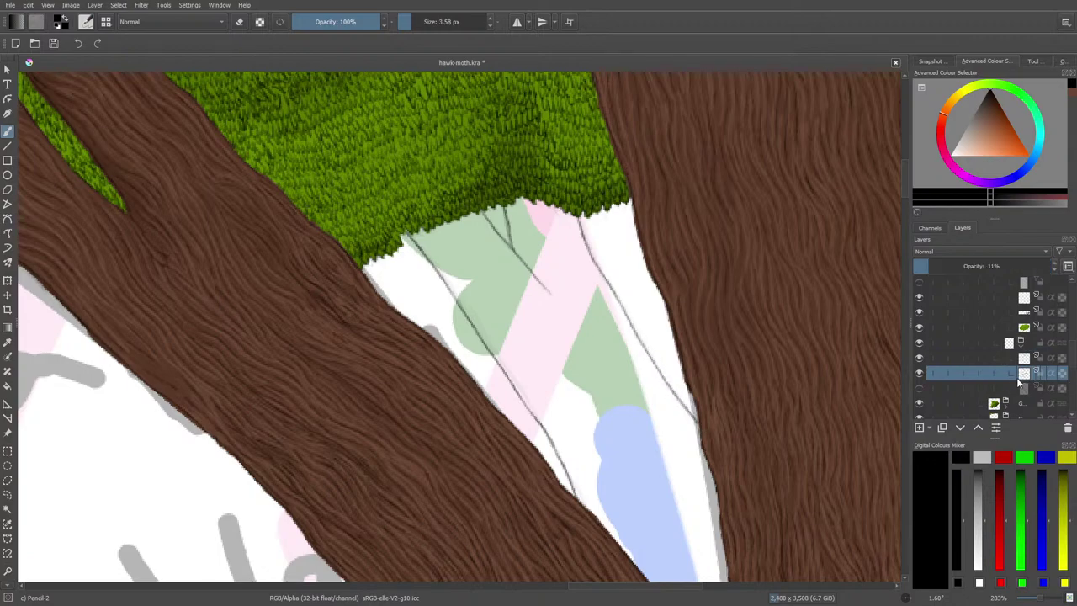
left_click(920, 375)
mouse_move(934, 418)
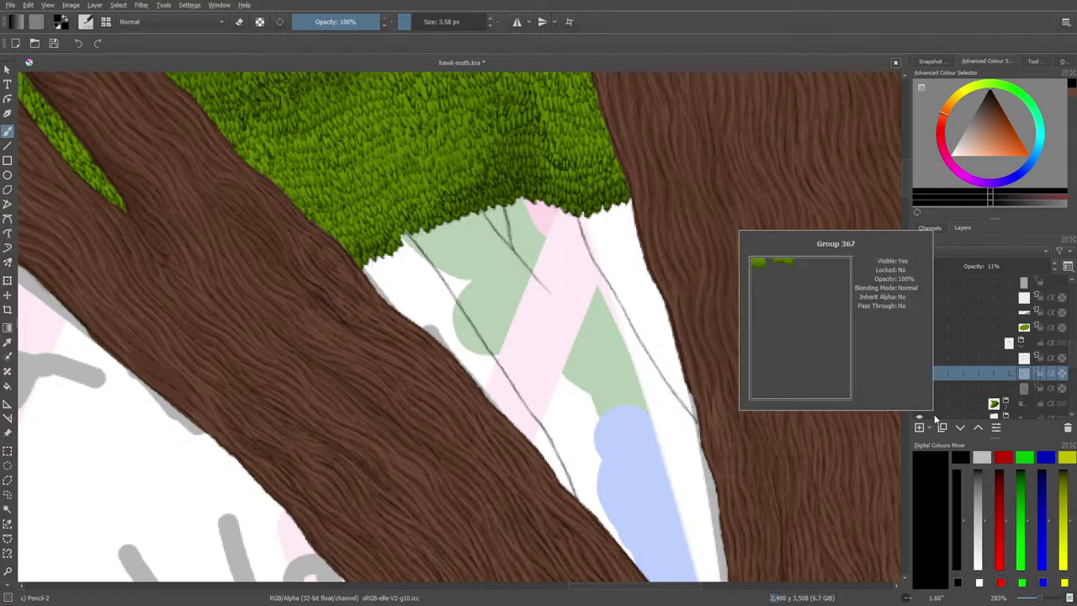
left_click(1022, 359)
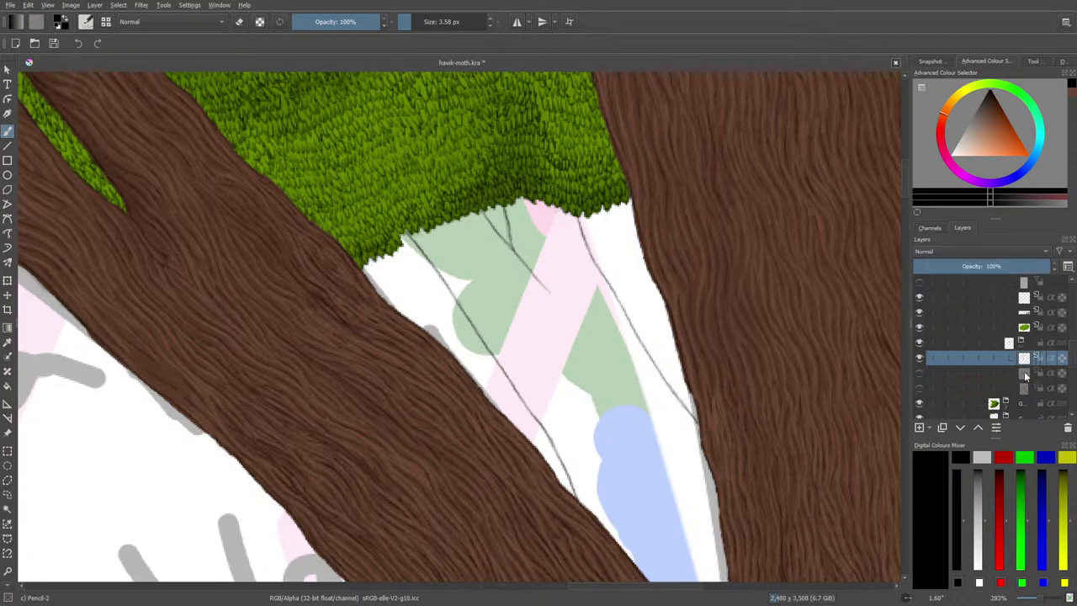
mouse_move(1024, 371)
scroll(905, 187, "down", 5)
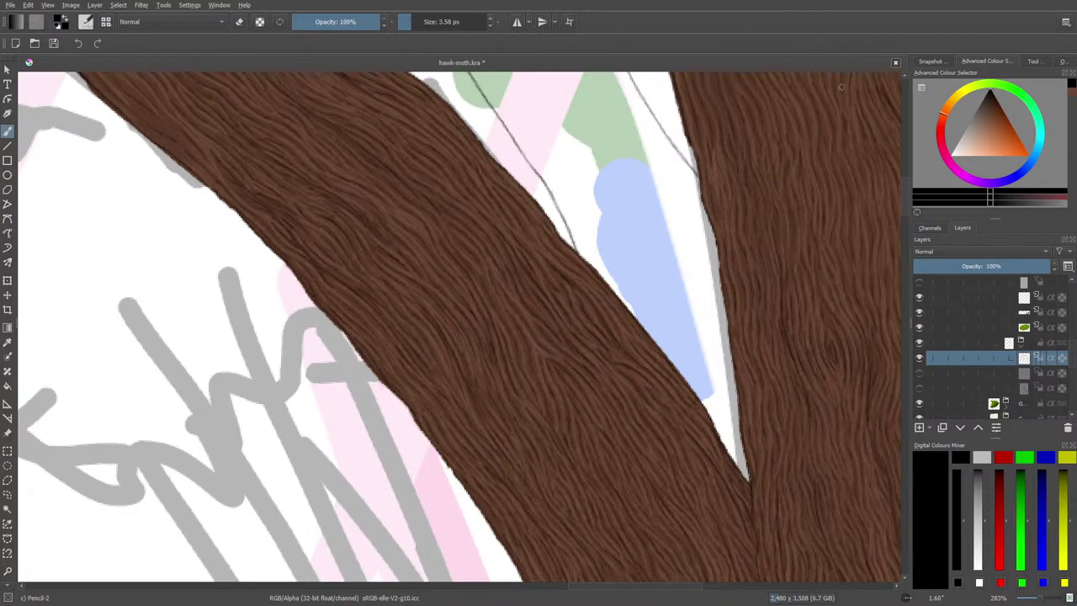
- Set the rough sketch layer beneath the traced outlines to 34% opacity and show it
left_click(1014, 375)
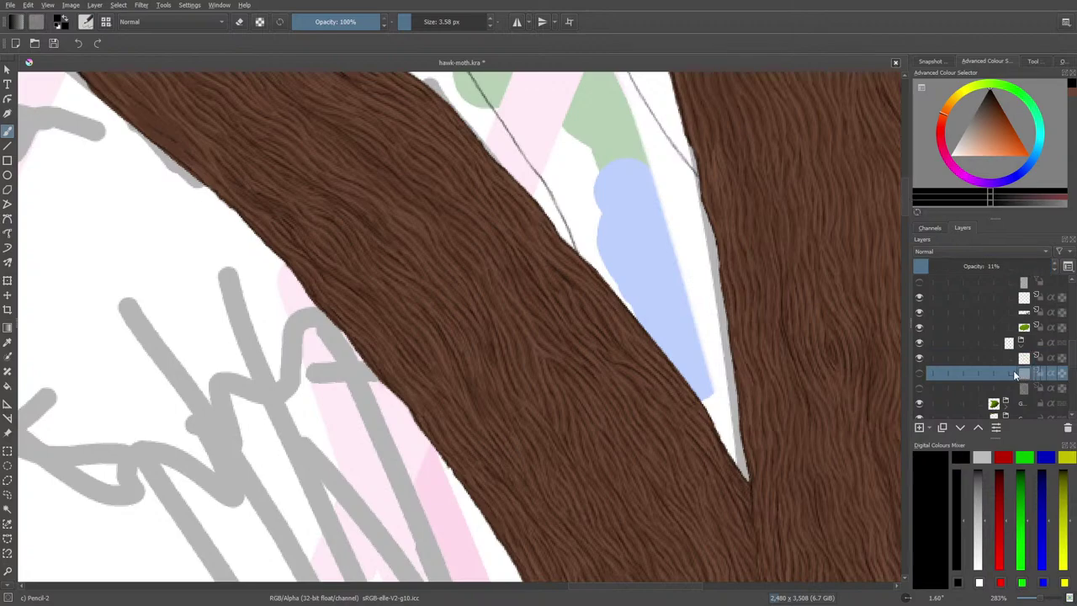
left_click(960, 267)
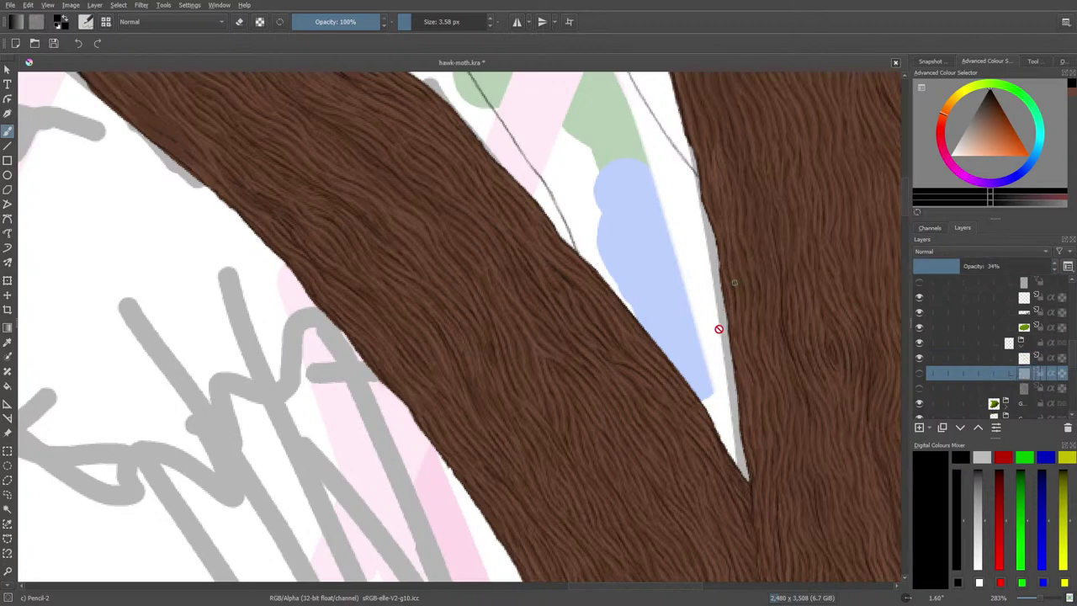
left_click(920, 375)
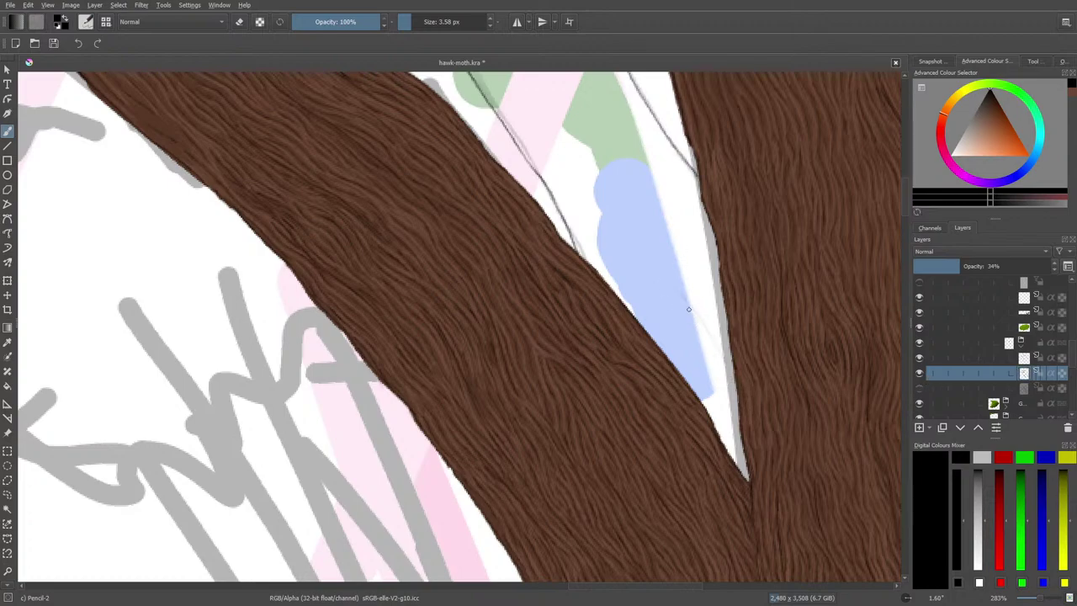
- Sketch faint bark grain guide lines along the whole branch between the trunks on the 34% opacity layer
mouse_move(684, 305)
left_mouse_down()
mouse_move(646, 228)
mouse_move(647, 289)
left_mouse_up()
left_click_drag(725, 420, 706, 374)
scroll(904, 205, "up", 3)
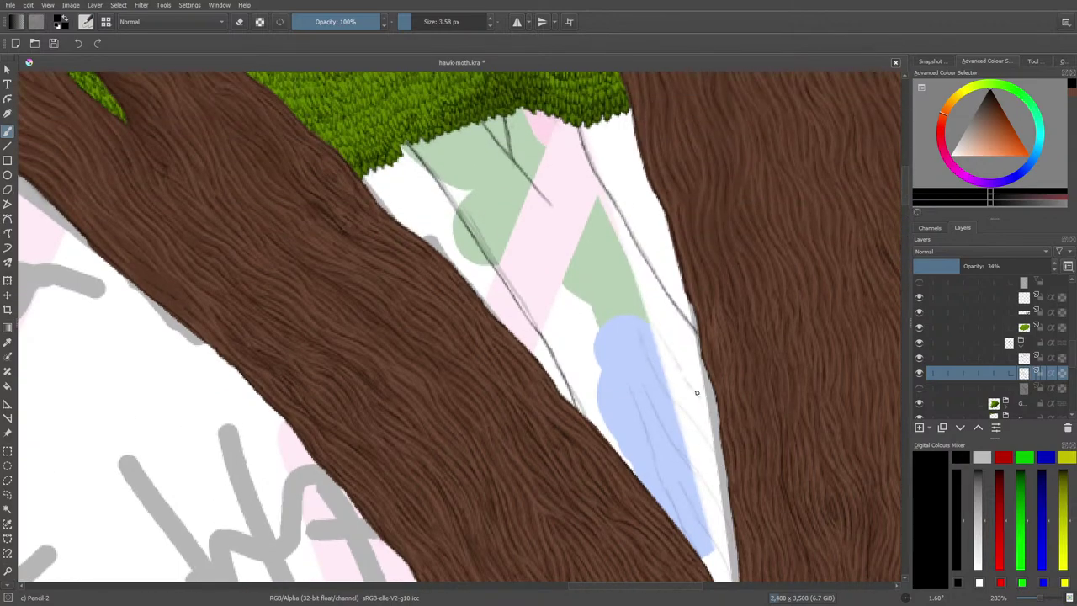
left_click_drag(700, 367, 621, 249)
left_click_drag(562, 154, 538, 118)
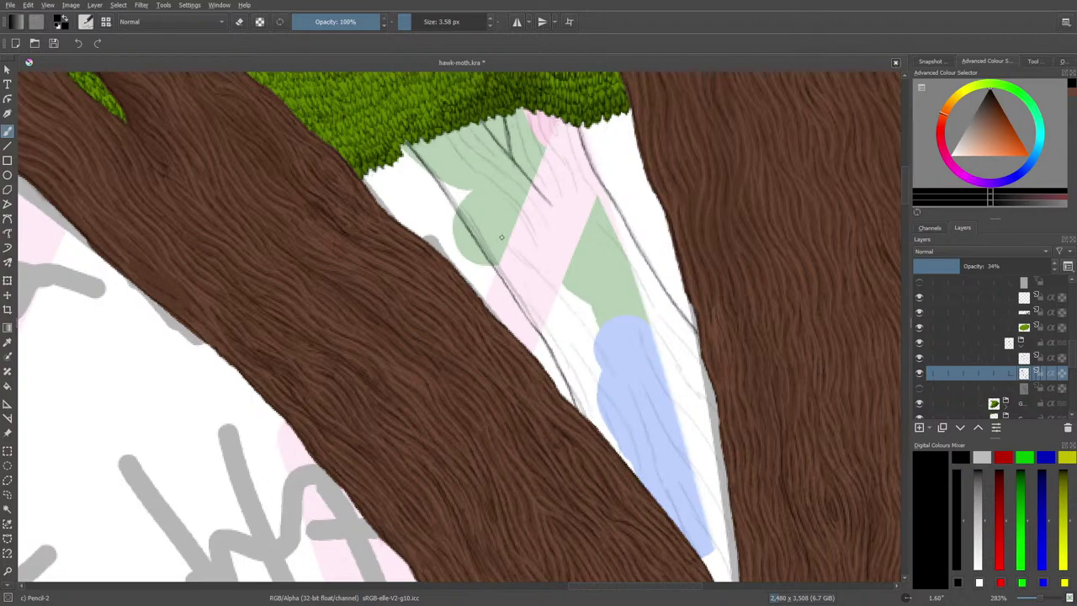
left_click_drag(595, 281, 606, 308)
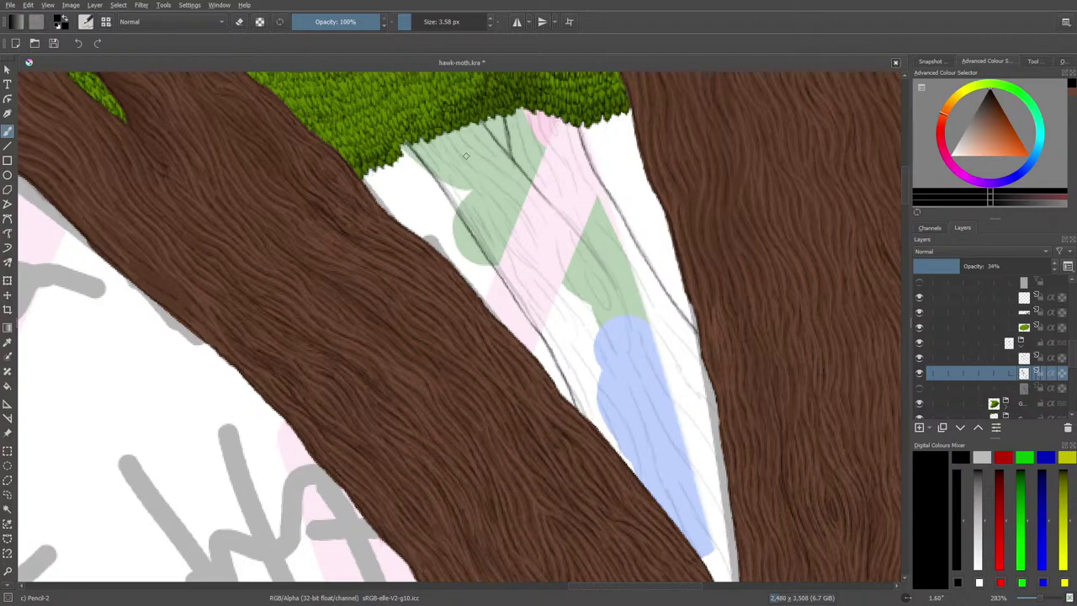
left_click_drag(639, 435, 663, 515)
- On the full-opacity line layer, extend the fork crease downward and draw darker bark lines over the lower branch
left_click(1022, 359)
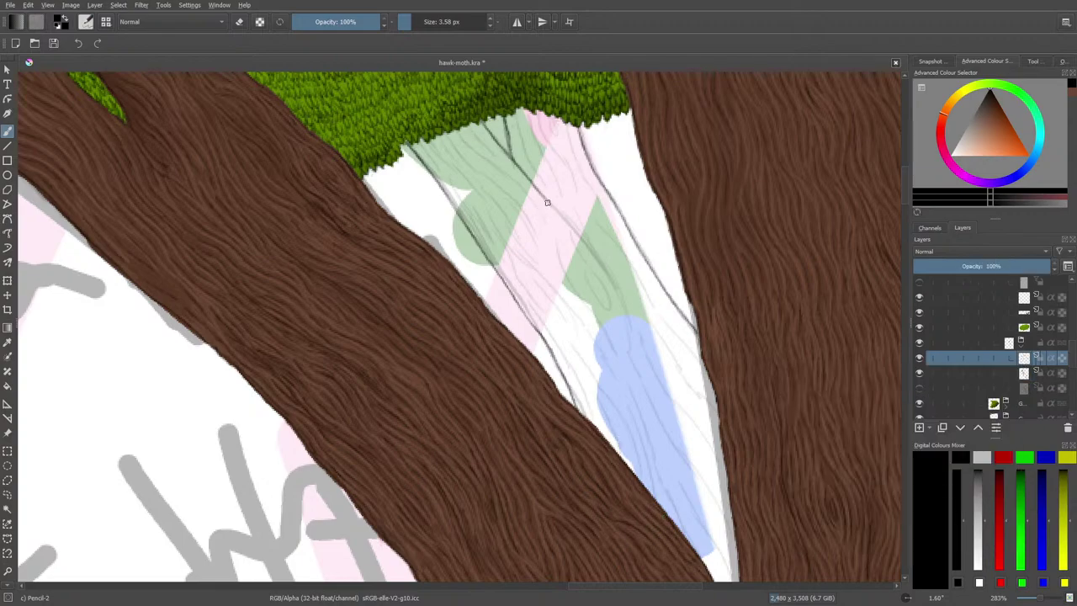
left_click_drag(534, 185, 587, 257)
left_click_drag(903, 187, 905, 200)
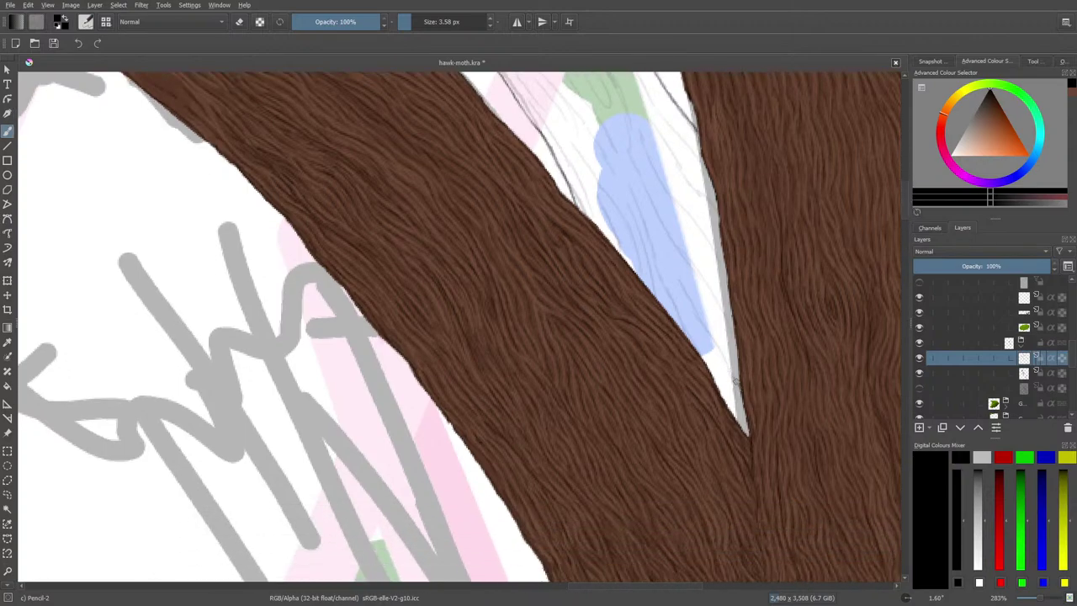
left_click_drag(736, 381, 690, 304)
left_click_drag(680, 255, 712, 297)
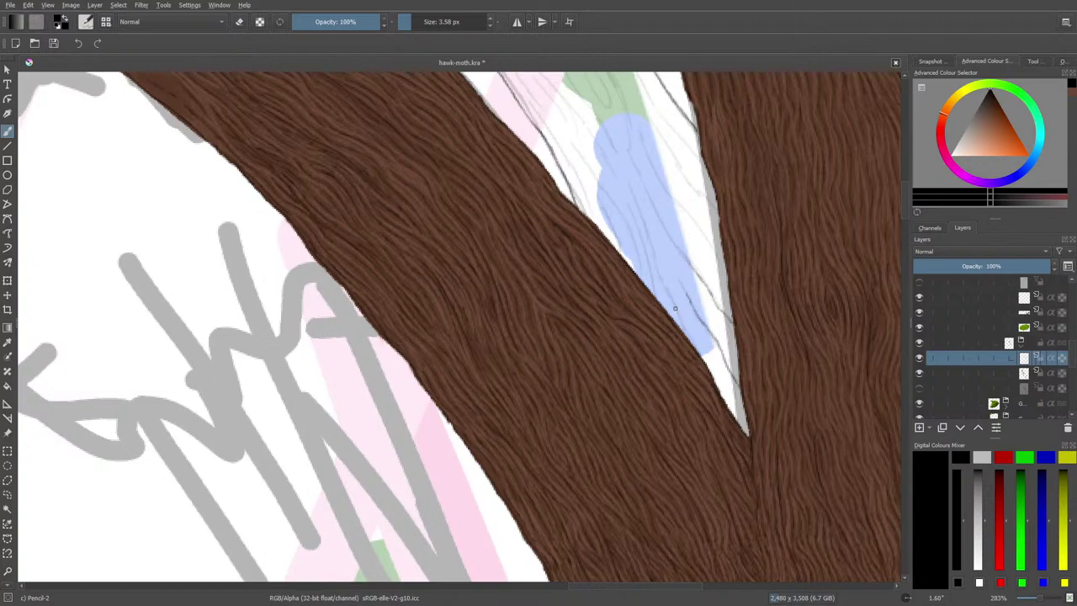
left_click_drag(675, 308, 697, 358)
left_click_drag(601, 213, 613, 237)
left_click_drag(578, 196, 587, 214)
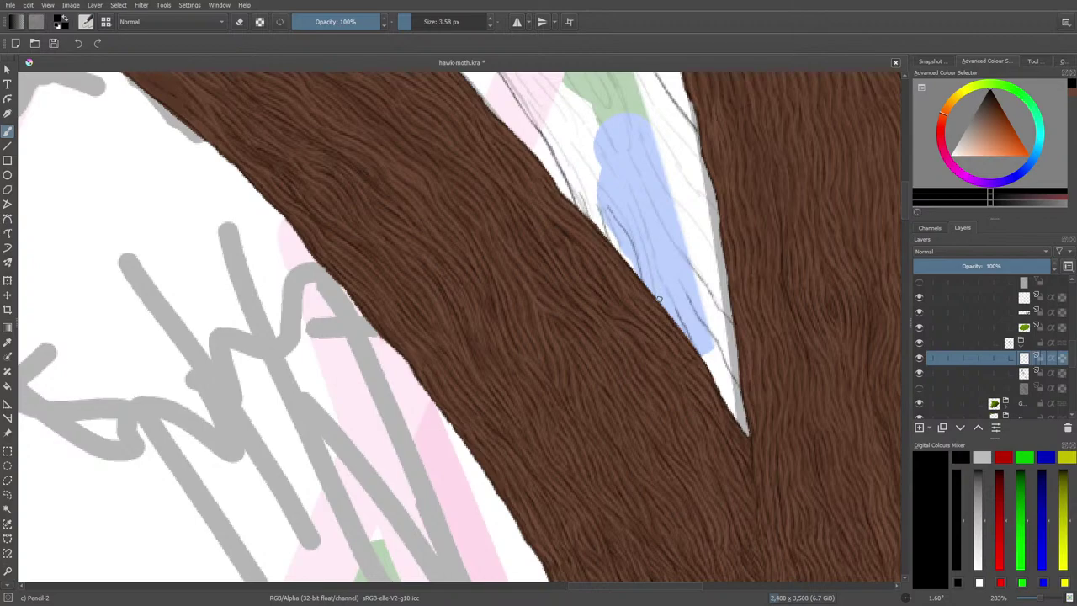
left_click_drag(659, 299, 638, 225)
mouse_move(674, 266)
left_mouse_down()
mouse_move(700, 301)
mouse_move(702, 243)
mouse_move(659, 185)
left_mouse_up()
- Fill the branch's narrow lower tip, where the two trunks meet, with dense short bark strokes running upward
scroll(905, 198, "down", 3)
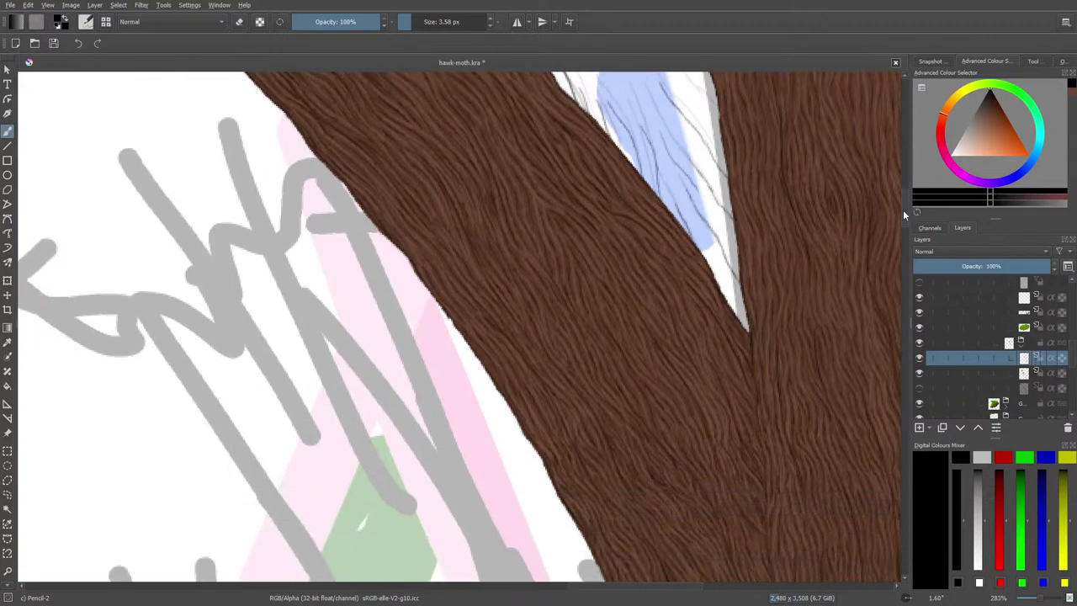
scroll(1043, 599, "up", 1)
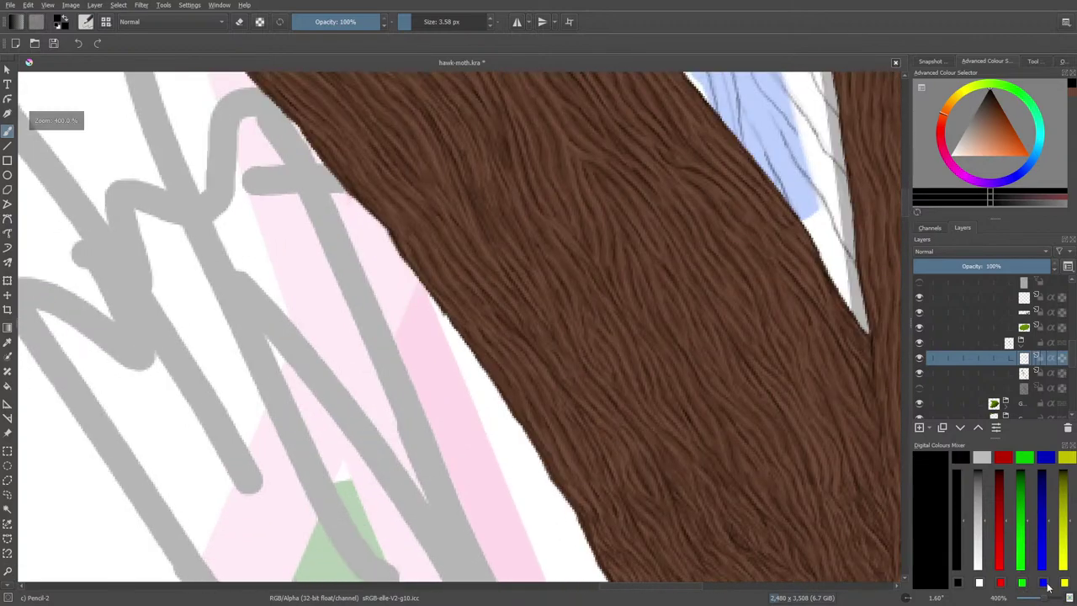
left_click_drag(617, 588, 638, 584)
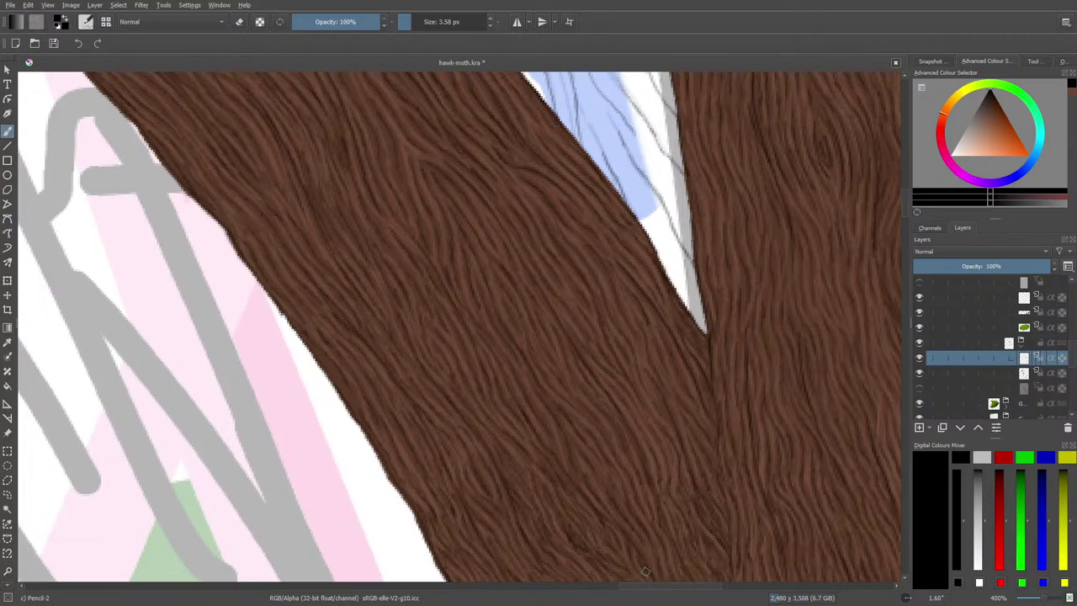
mouse_move(676, 258)
left_mouse_down()
mouse_move(708, 315)
mouse_move(704, 333)
mouse_move(666, 266)
mouse_move(655, 206)
mouse_move(625, 162)
left_mouse_up()
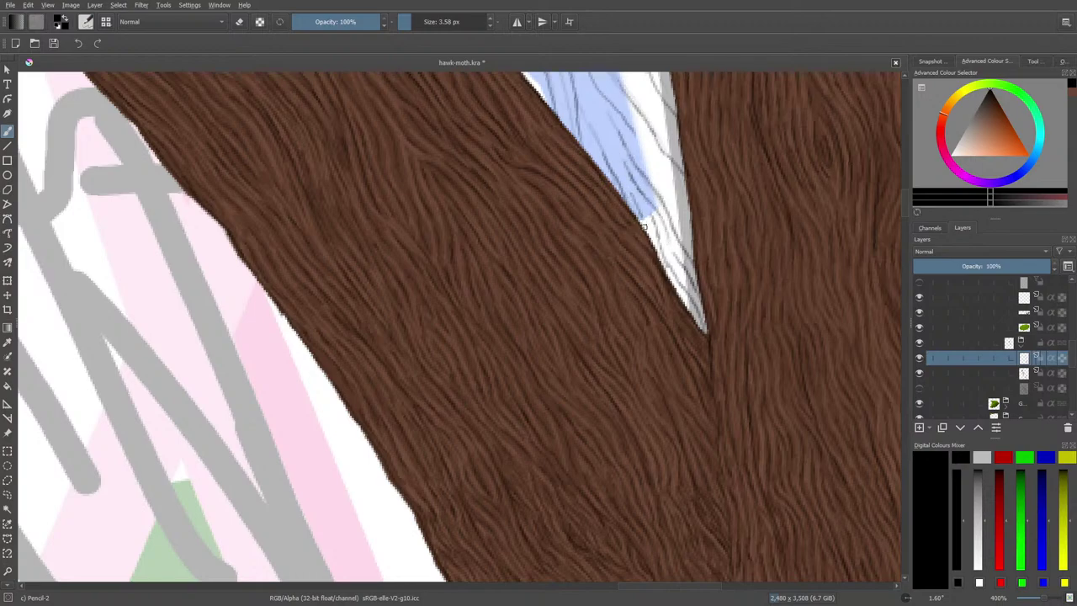
scroll(905, 206, "up", 3)
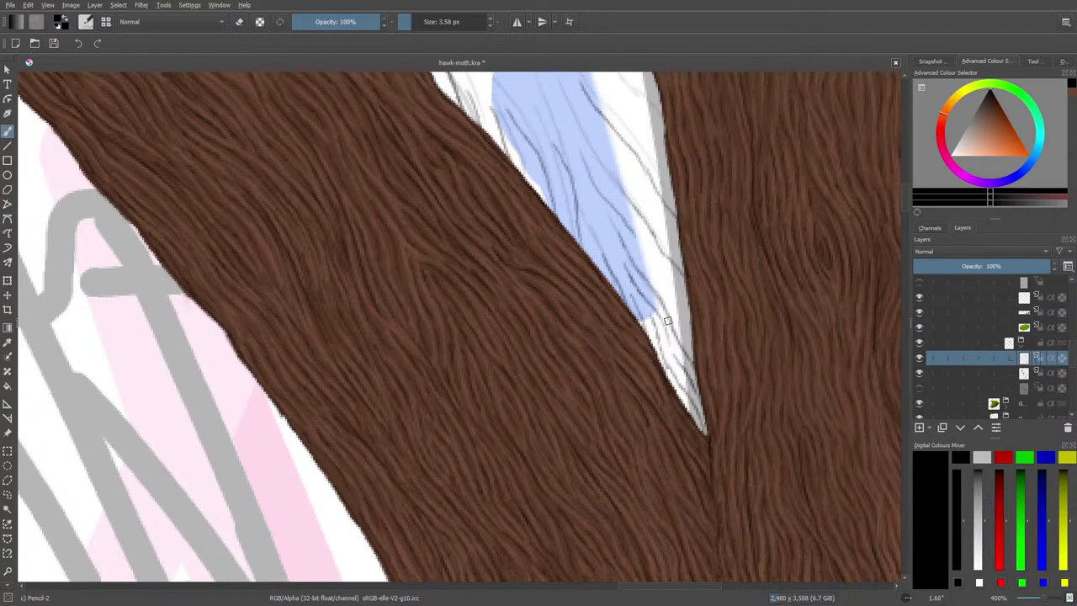
mouse_move(695, 346)
left_mouse_down()
mouse_move(659, 271)
mouse_move(675, 281)
mouse_move(646, 255)
mouse_move(605, 171)
left_mouse_up()
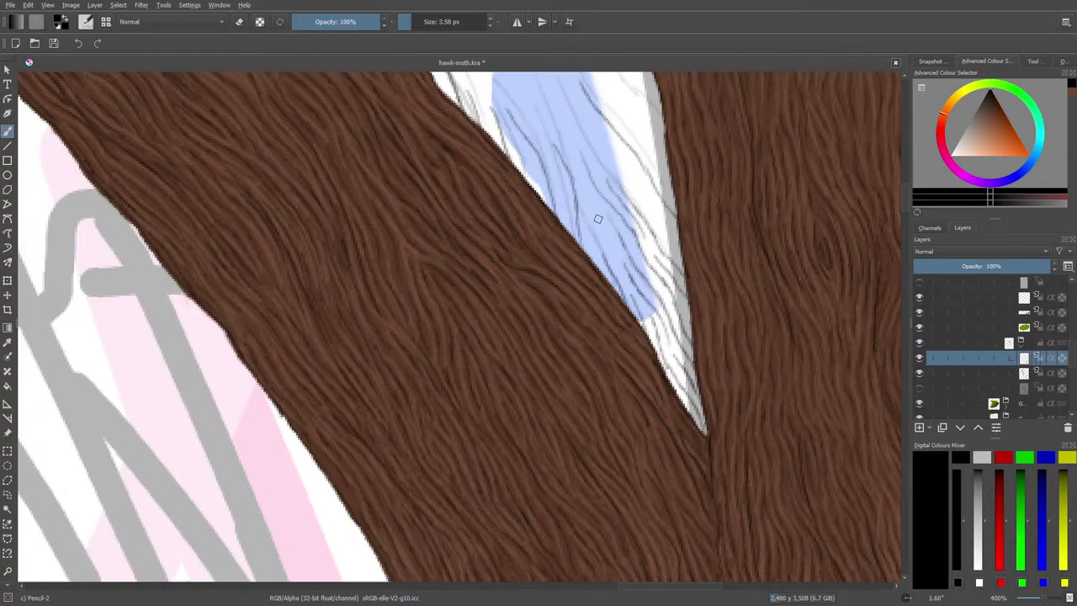
left_click_drag(596, 270, 584, 185)
left_click_drag(619, 266, 630, 293)
left_click_drag(629, 181, 686, 249)
- Continue the bark strokes up the branch's right edge and across the blue area in its middle
scroll(901, 190, "up", 5)
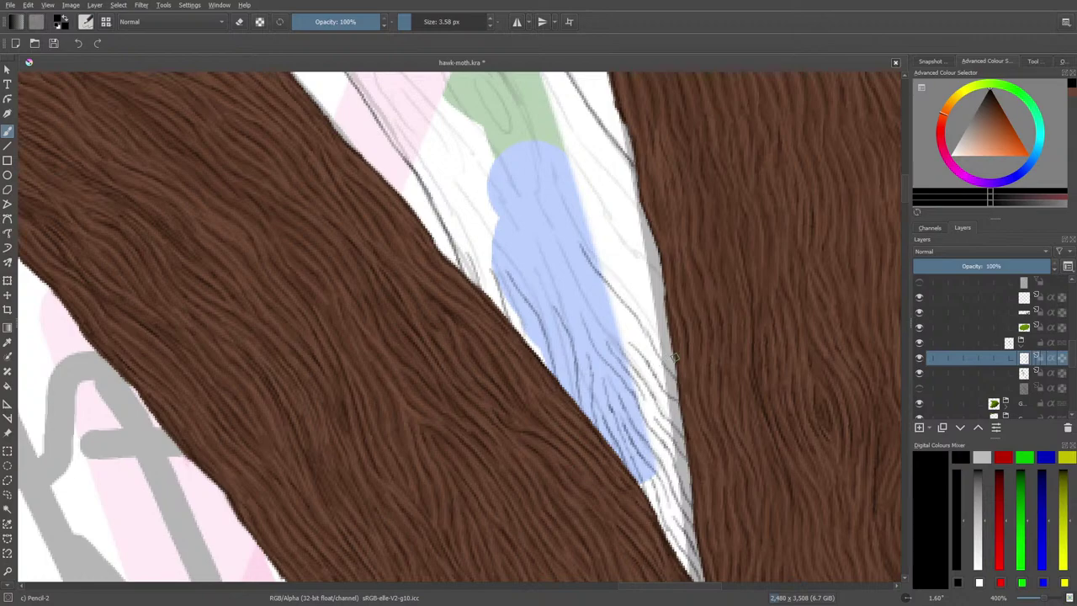
left_click_drag(656, 323, 634, 291)
mouse_move(651, 326)
left_mouse_down()
mouse_move(599, 237)
mouse_move(671, 323)
mouse_move(627, 241)
mouse_move(662, 264)
mouse_move(616, 207)
mouse_move(608, 175)
mouse_move(640, 225)
mouse_move(631, 186)
left_mouse_up()
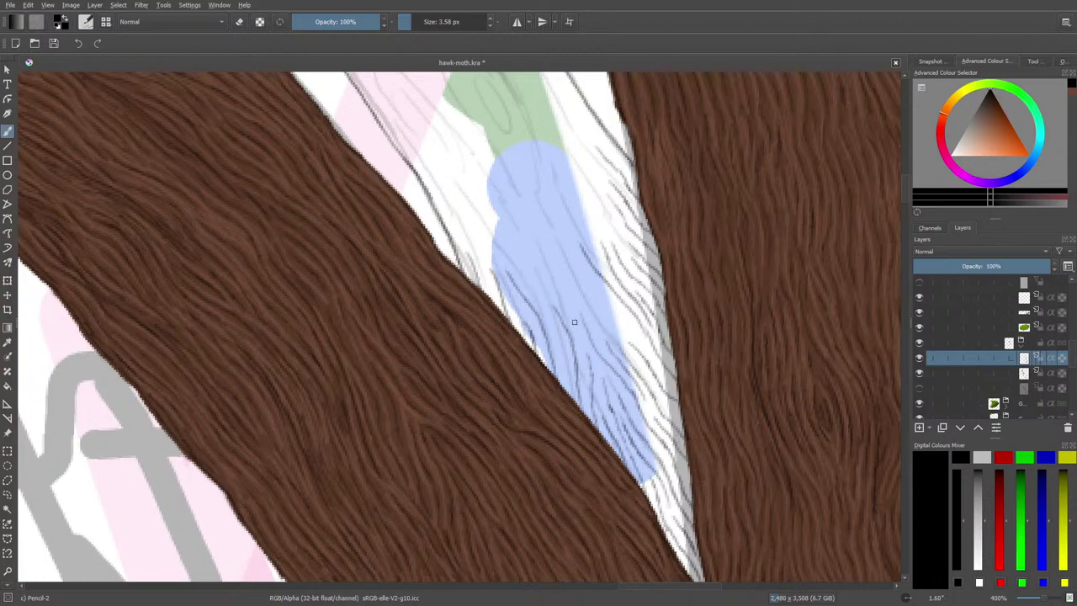
mouse_move(572, 322)
left_mouse_down()
mouse_move(532, 259)
mouse_move(532, 235)
mouse_move(617, 324)
left_mouse_up()
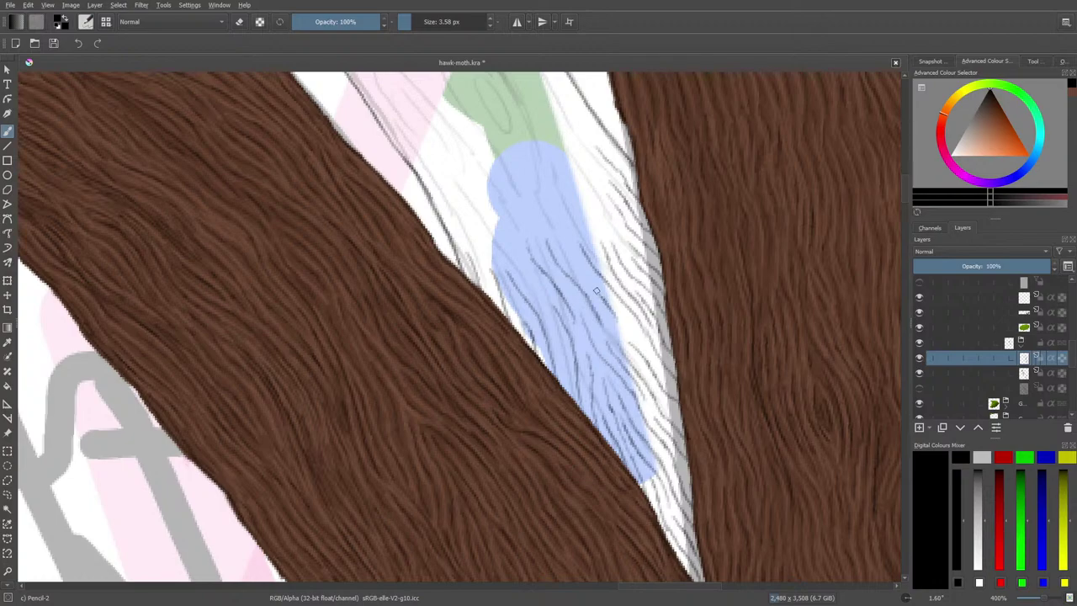
left_click_drag(582, 215, 555, 162)
mouse_move(573, 252)
left_mouse_down()
mouse_move(535, 138)
mouse_move(589, 195)
left_mouse_up()
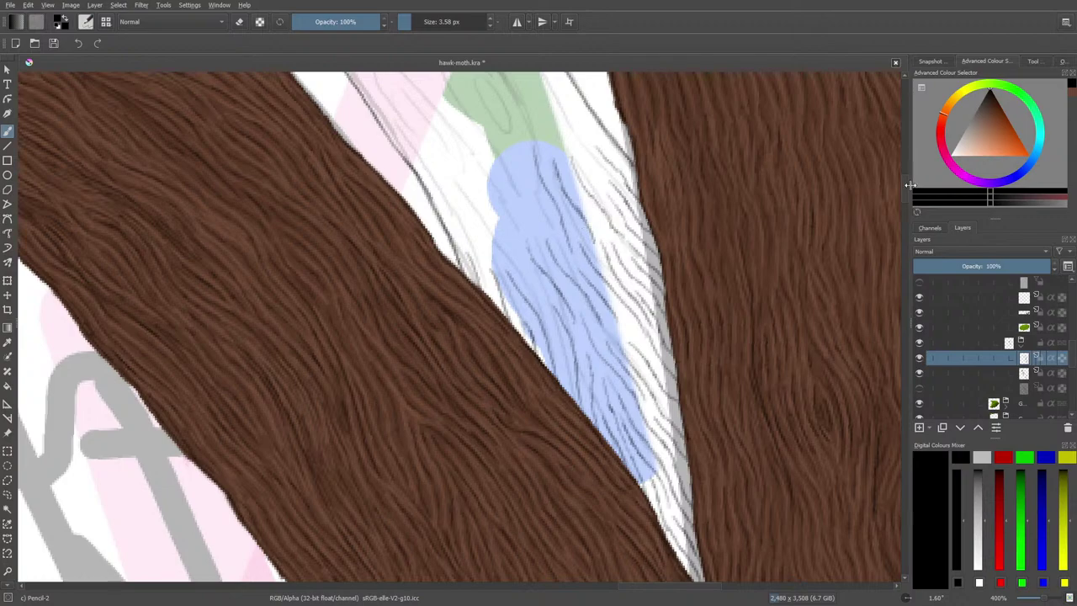
- Draw bark strokes above the blue area, from the branch's right edge across to the lower end of the fork crease
left_click_drag(909, 183, 906, 174)
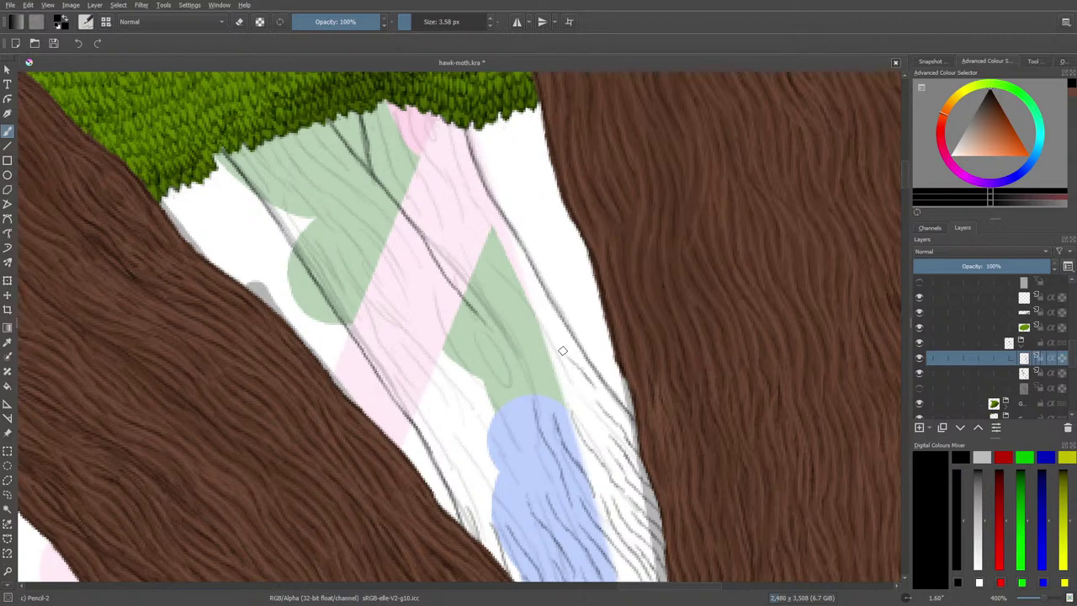
mouse_move(563, 351)
left_mouse_down()
mouse_move(544, 306)
mouse_move(571, 348)
mouse_move(570, 386)
left_mouse_up()
left_click_drag(592, 425, 530, 342)
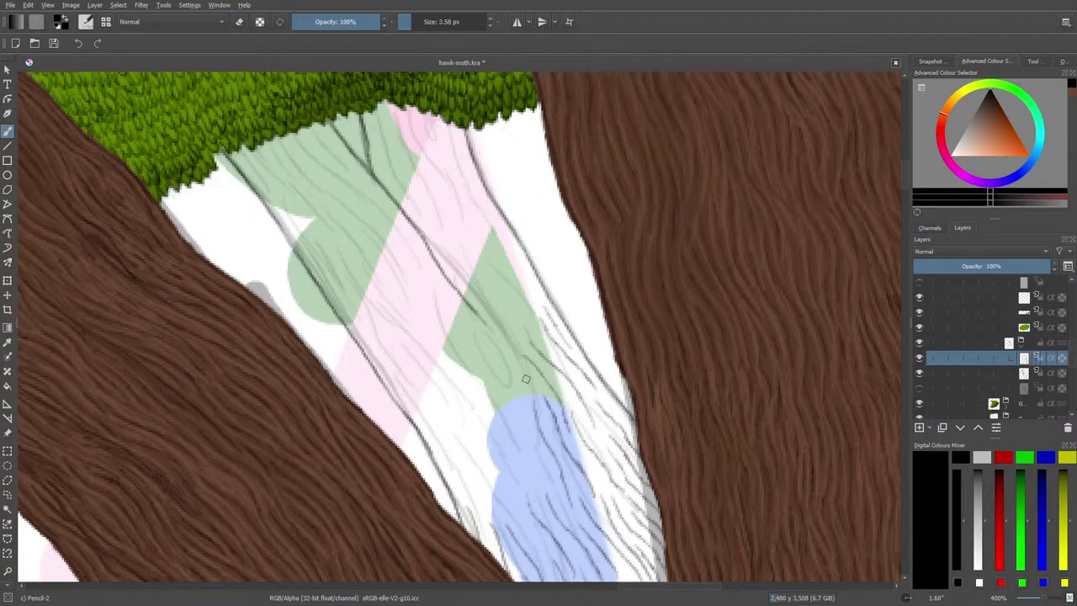
left_click_drag(525, 379, 542, 479)
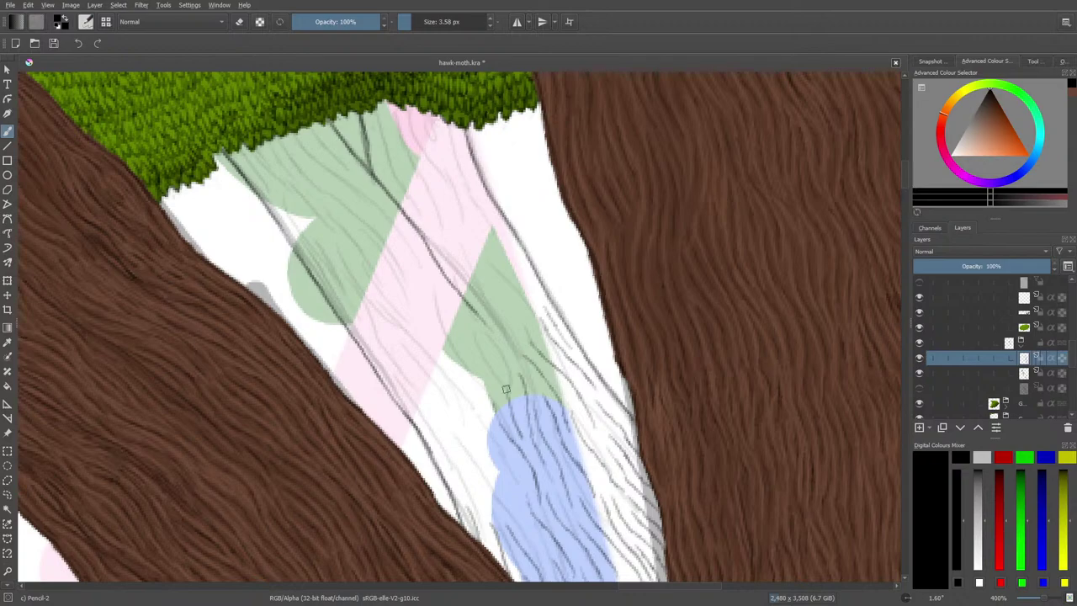
mouse_move(505, 386)
left_mouse_down()
mouse_move(489, 348)
mouse_move(511, 365)
mouse_move(486, 325)
mouse_move(524, 400)
mouse_move(523, 379)
mouse_move(518, 366)
mouse_move(513, 418)
left_mouse_up()
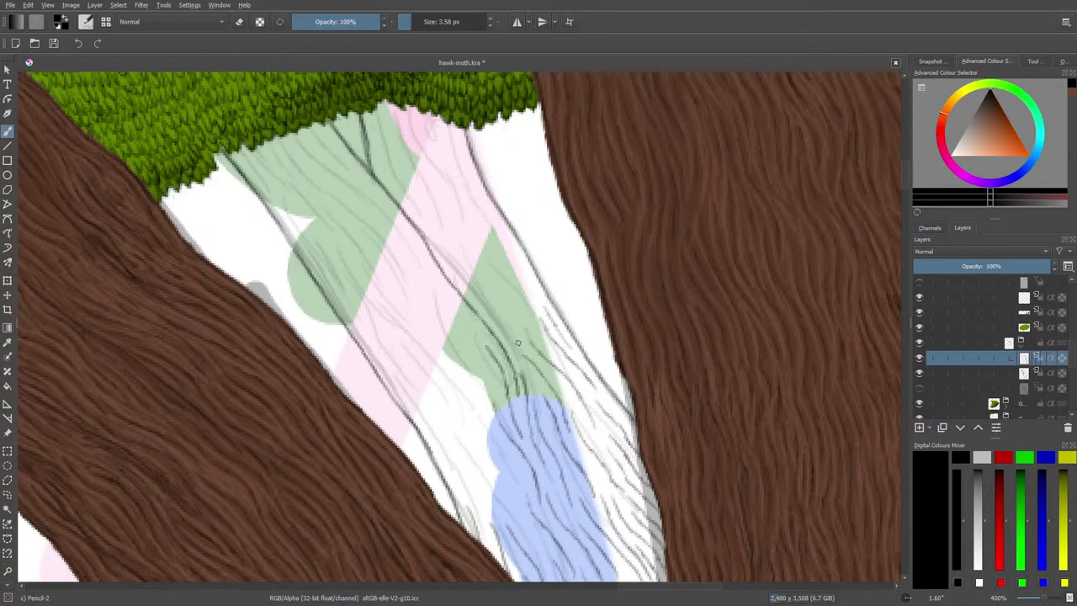
- Extend the bark strokes up the branch's right edge from the green area through the pink band towards the leaves
mouse_move(515, 340)
left_mouse_down()
mouse_move(475, 303)
mouse_move(452, 257)
mouse_move(543, 339)
mouse_move(477, 233)
left_mouse_up()
left_click_drag(484, 234, 544, 301)
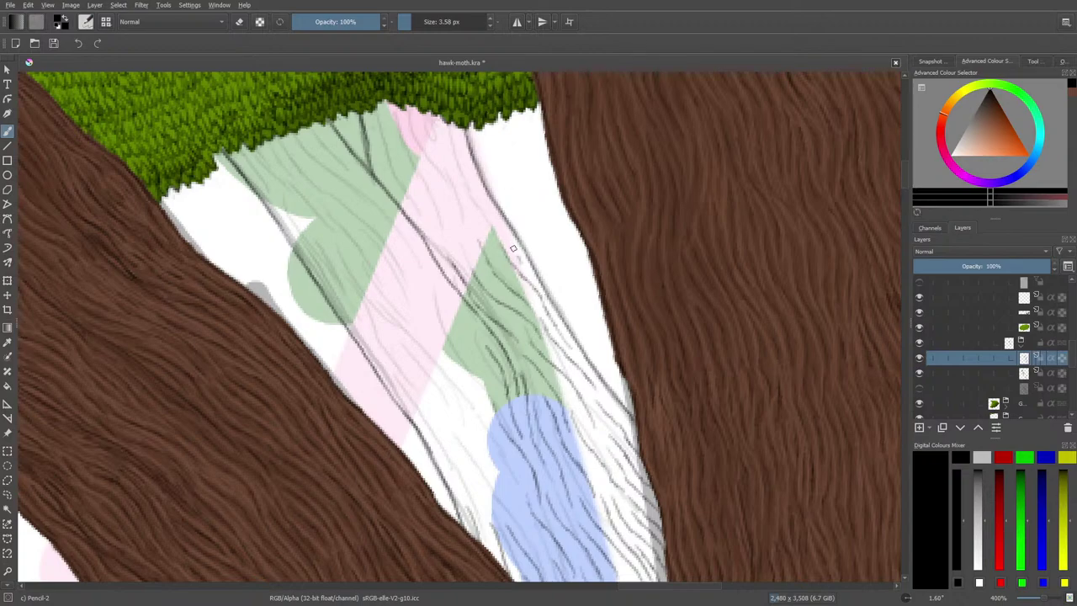
mouse_move(513, 251)
left_mouse_down()
mouse_move(474, 202)
mouse_move(464, 170)
mouse_move(493, 207)
left_mouse_up()
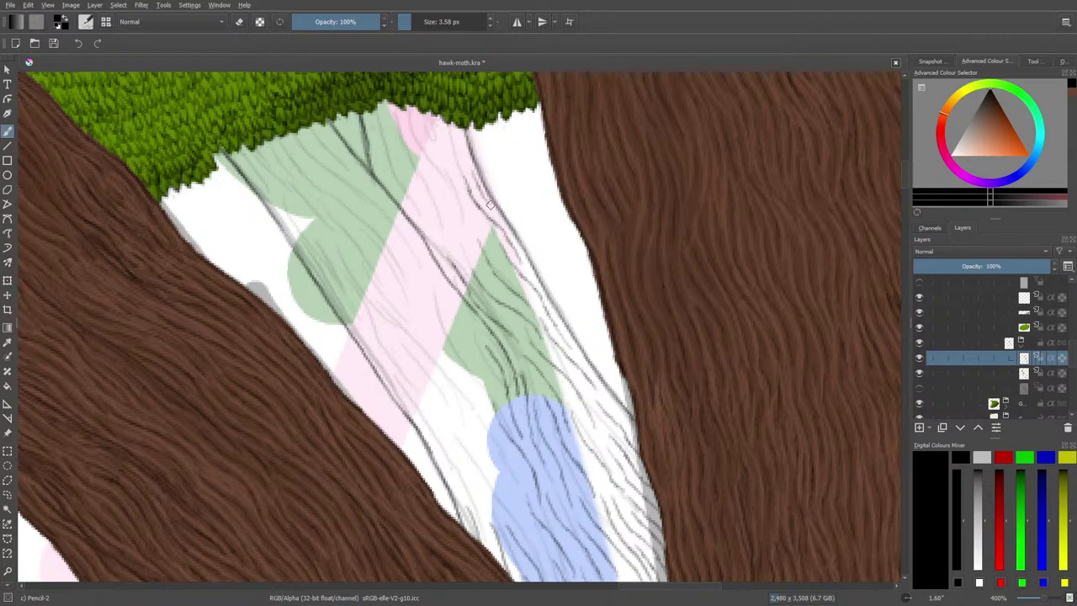
left_click_drag(460, 163, 450, 132)
- Fill the fork's right arm, from the leaves down along the crease, with wavy bark strokes
mouse_move(371, 111)
left_mouse_down()
mouse_move(387, 183)
mouse_move(414, 224)
left_mouse_up()
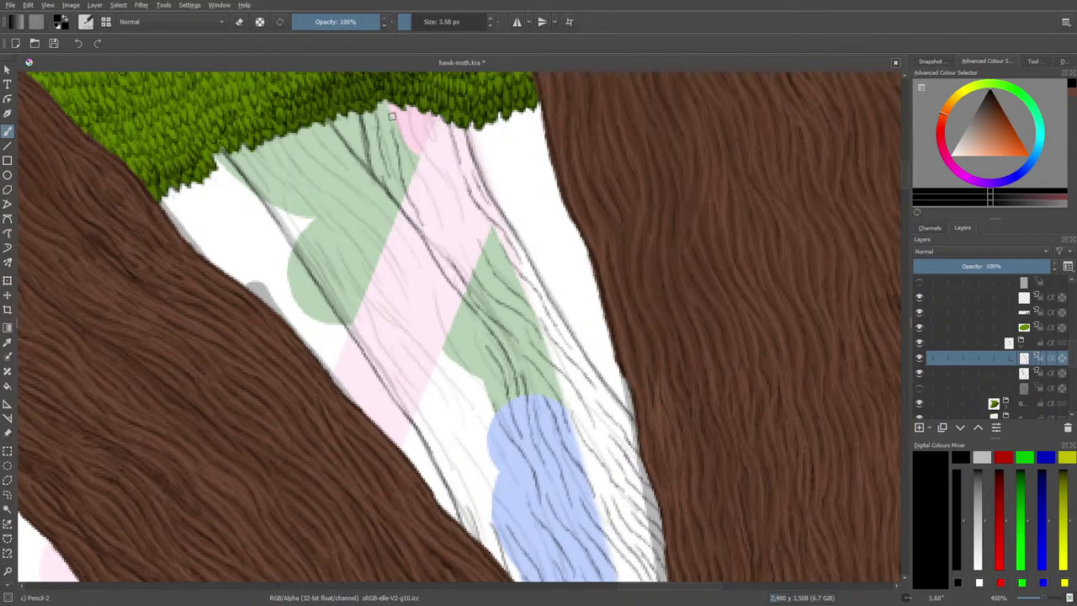
mouse_move(392, 109)
left_mouse_down()
mouse_move(431, 202)
mouse_move(451, 219)
left_mouse_up()
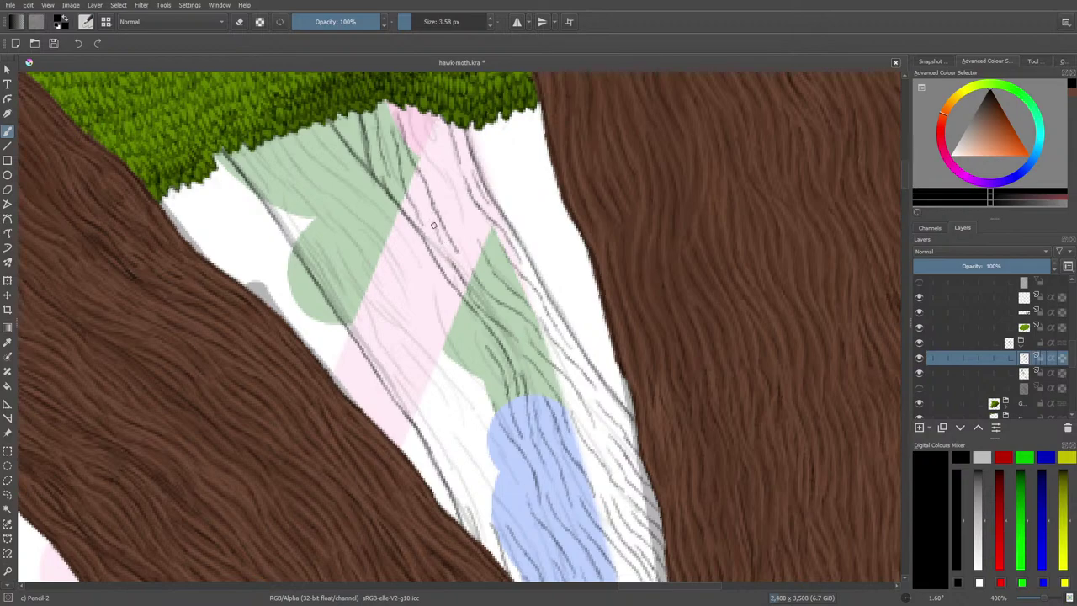
left_click_drag(433, 224, 412, 187)
mouse_move(473, 250)
left_mouse_down()
mouse_move(428, 160)
mouse_move(448, 166)
mouse_move(499, 256)
left_mouse_up()
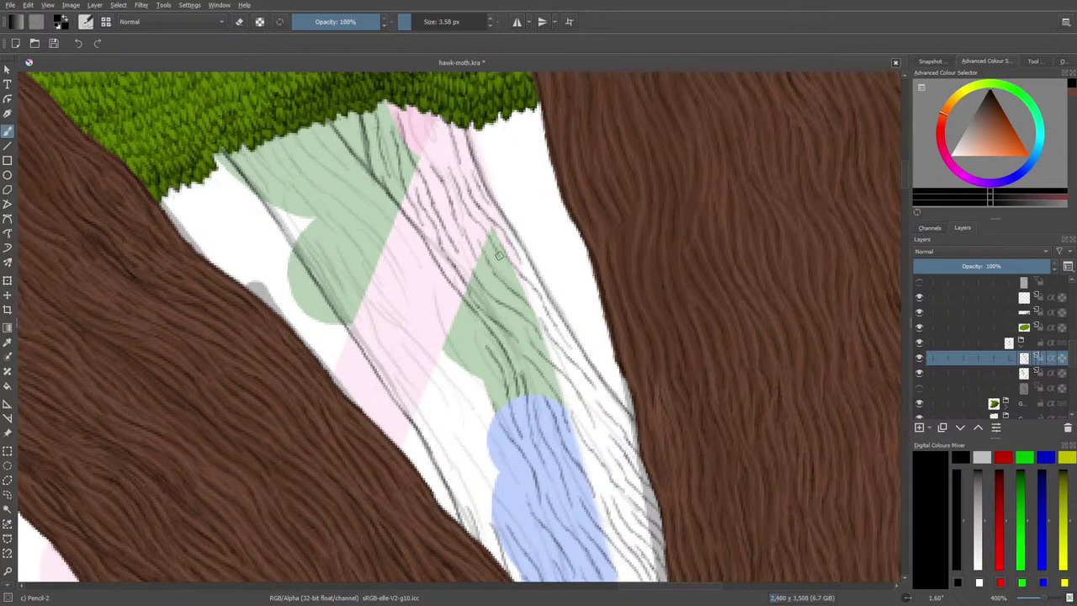
left_click_drag(434, 133, 432, 127)
- Cover the left half of the branch with bark strokes, from beside the blue area up to the leaves
scroll(652, 581, "left", 5)
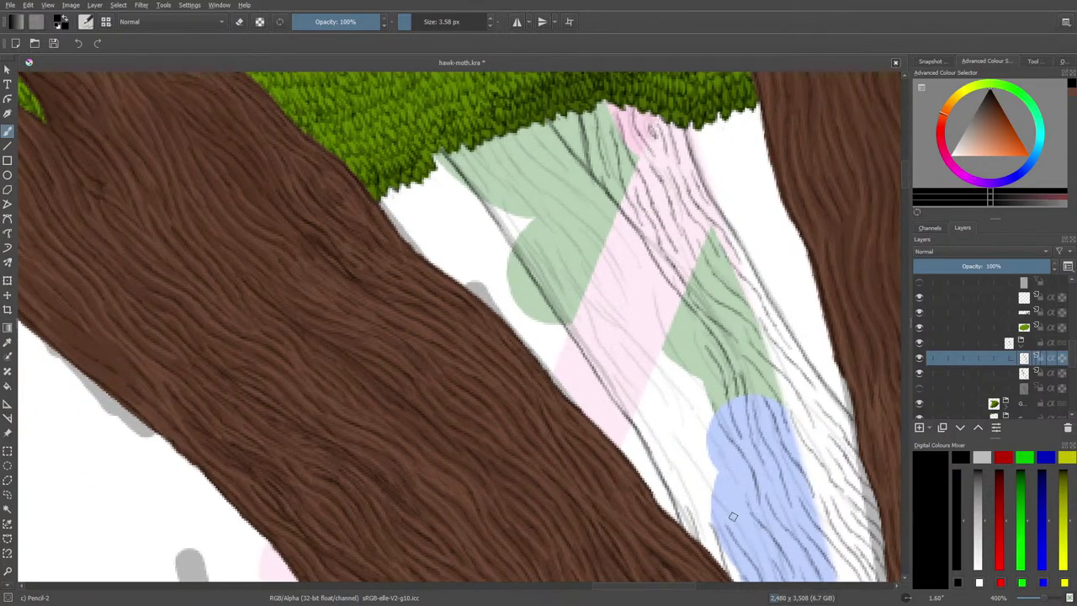
mouse_move(709, 493)
left_mouse_down()
mouse_move(678, 404)
mouse_move(662, 392)
mouse_move(704, 509)
mouse_move(688, 504)
mouse_move(628, 397)
mouse_move(661, 417)
mouse_move(615, 366)
mouse_move(603, 329)
mouse_move(705, 423)
mouse_move(680, 373)
mouse_move(705, 398)
mouse_move(659, 358)
mouse_move(657, 327)
mouse_move(709, 377)
mouse_move(695, 332)
mouse_move(640, 264)
mouse_move(617, 254)
mouse_move(672, 349)
mouse_move(624, 300)
mouse_move(631, 326)
mouse_move(600, 270)
left_mouse_up()
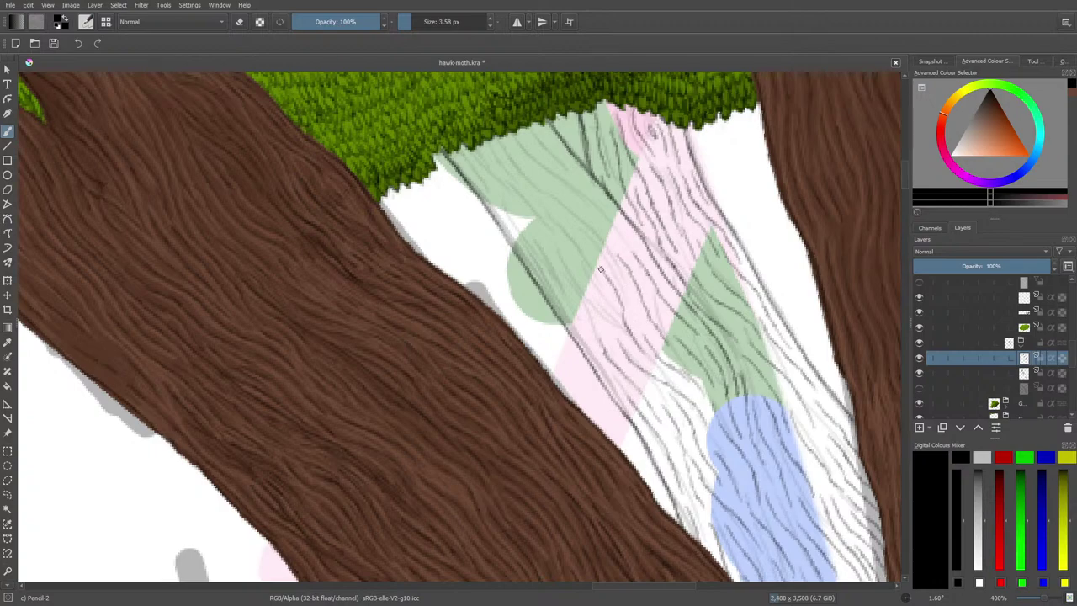
mouse_move(634, 308)
left_mouse_down()
mouse_move(577, 214)
mouse_move(542, 208)
mouse_move(618, 318)
mouse_move(567, 254)
mouse_move(561, 265)
mouse_move(619, 354)
mouse_move(589, 360)
mouse_move(618, 386)
mouse_move(528, 244)
mouse_move(531, 258)
mouse_move(562, 313)
mouse_move(544, 232)
mouse_move(514, 226)
mouse_move(529, 253)
mouse_move(501, 212)
mouse_move(515, 204)
mouse_move(548, 246)
left_mouse_up()
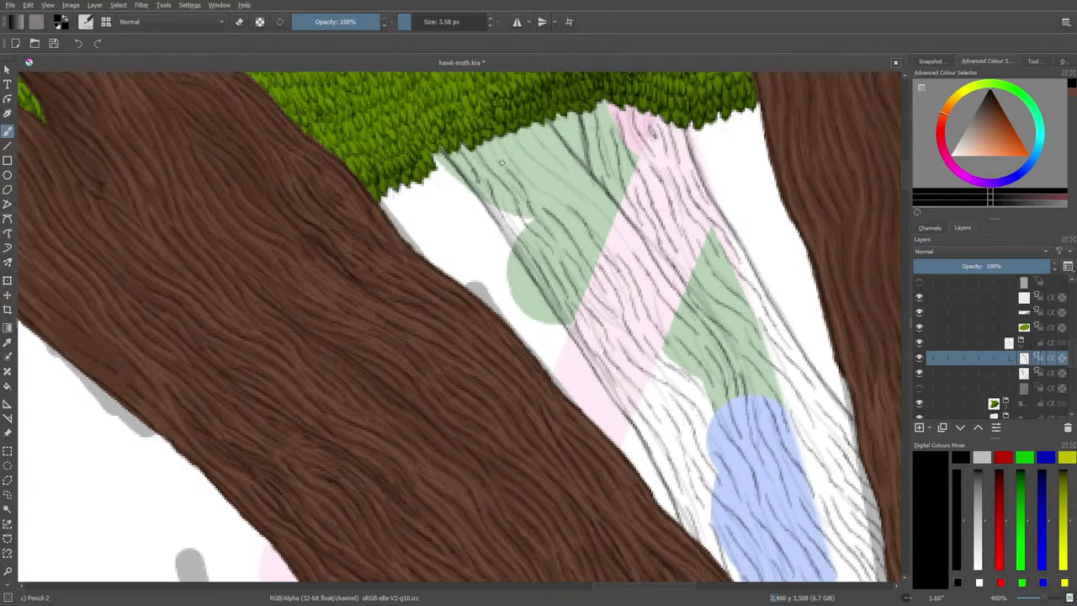
left_click_drag(508, 153, 562, 200)
mouse_move(621, 246)
left_mouse_down()
mouse_move(525, 154)
mouse_move(551, 160)
mouse_move(637, 244)
left_mouse_up()
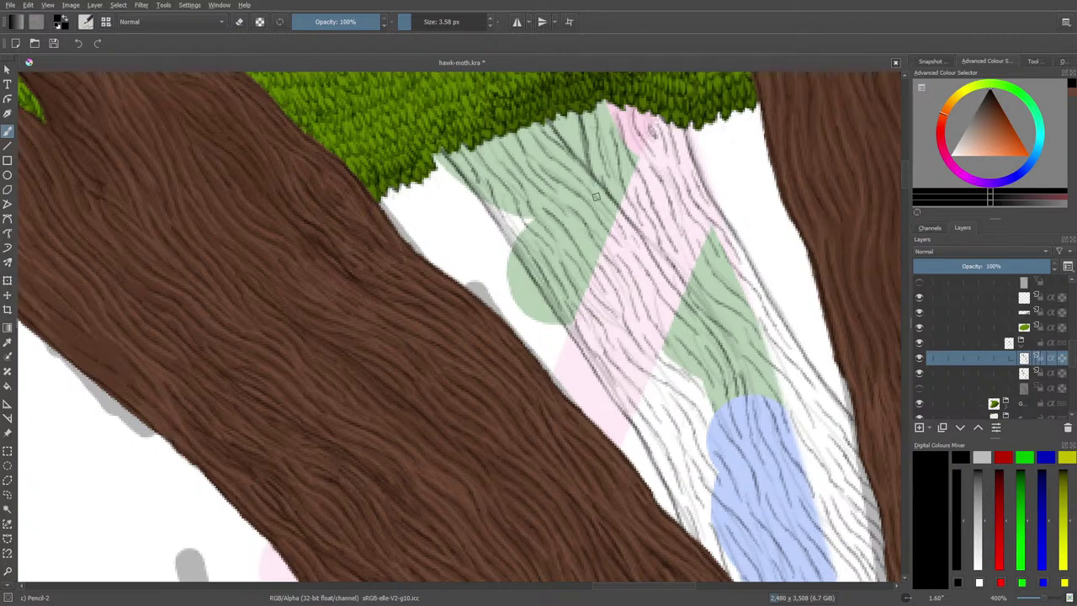
- Show the branch's hidden brown fill layer and raise its opacity to 100%
left_click(920, 388)
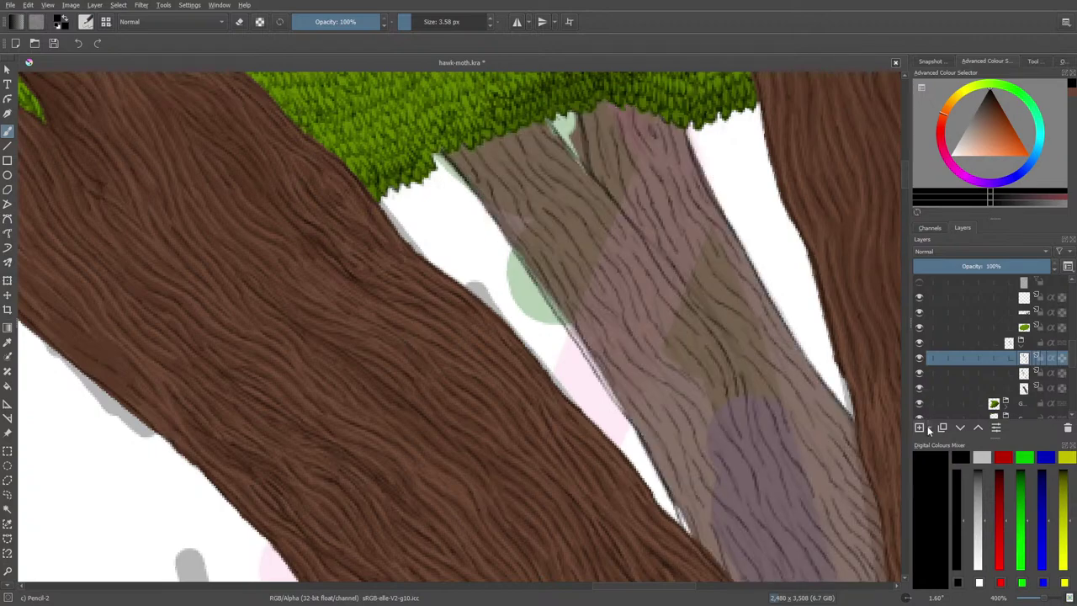
left_click(1019, 389)
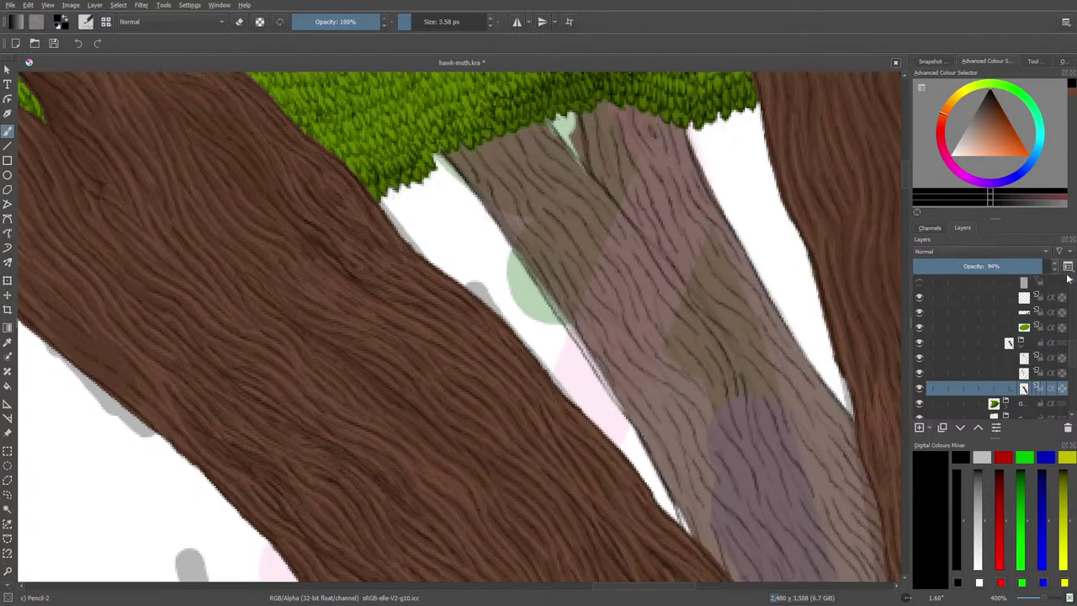
left_click_drag(1067, 278, 1071, 288)
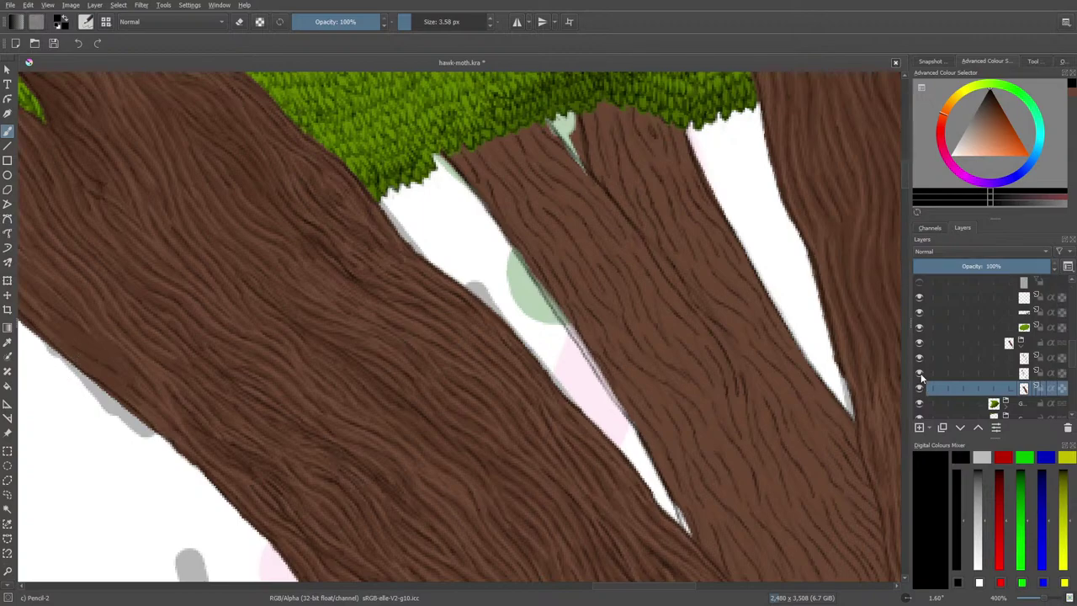
- Toggle the 34% opacity bark sketch layer to check its effect, and delete that layer
left_click(920, 373)
left_click(919, 372)
left_click(980, 377)
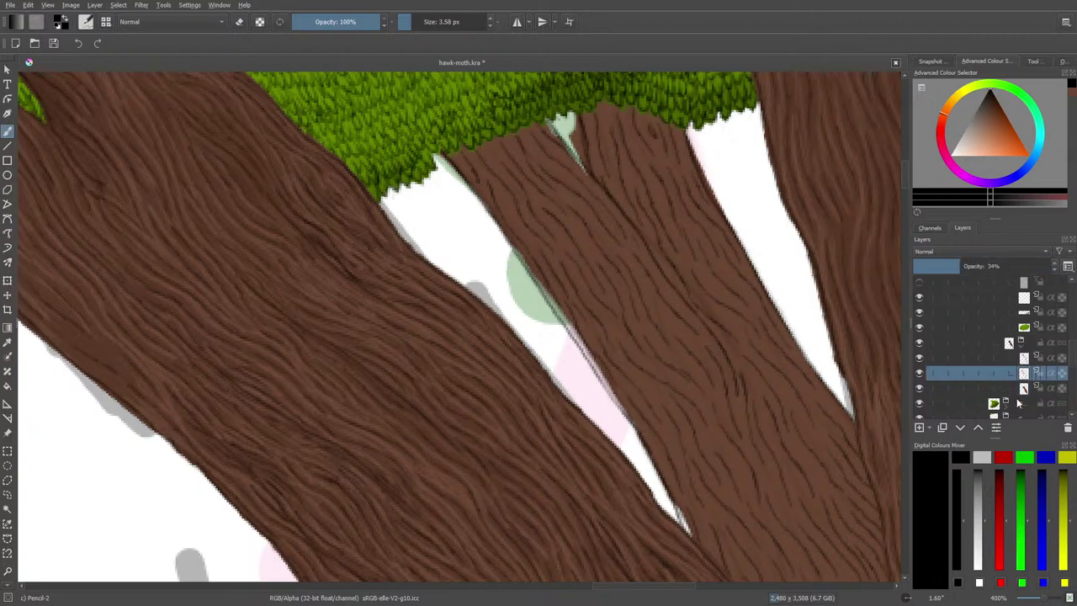
left_click(1067, 429)
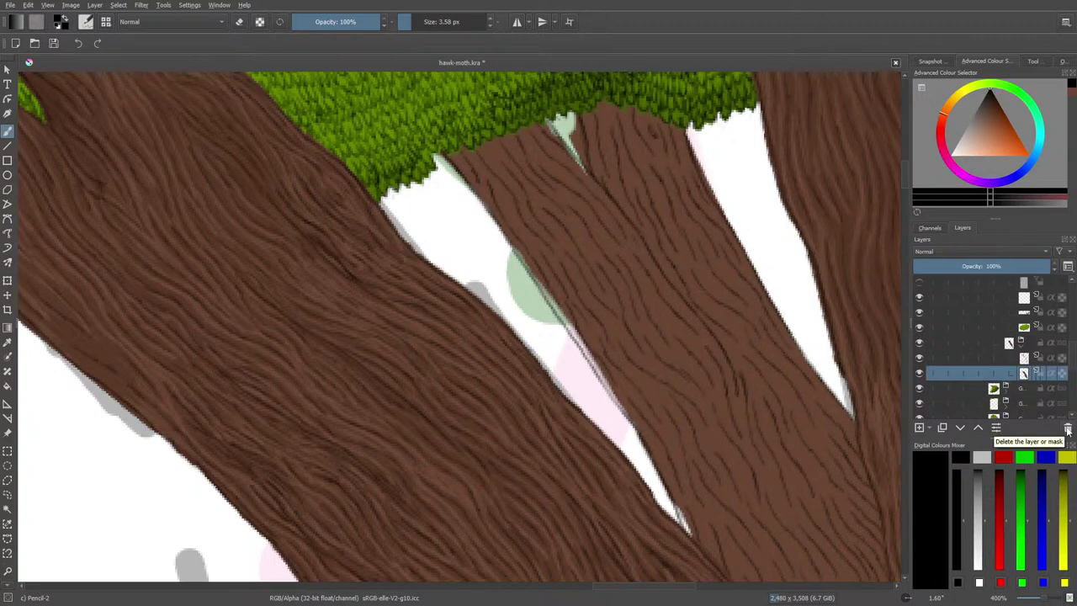
- Sample the branch's brown and fill the thin gaps along its left outline on the fill layer with the Pencil-2 brush
mouse_move(1018, 374)
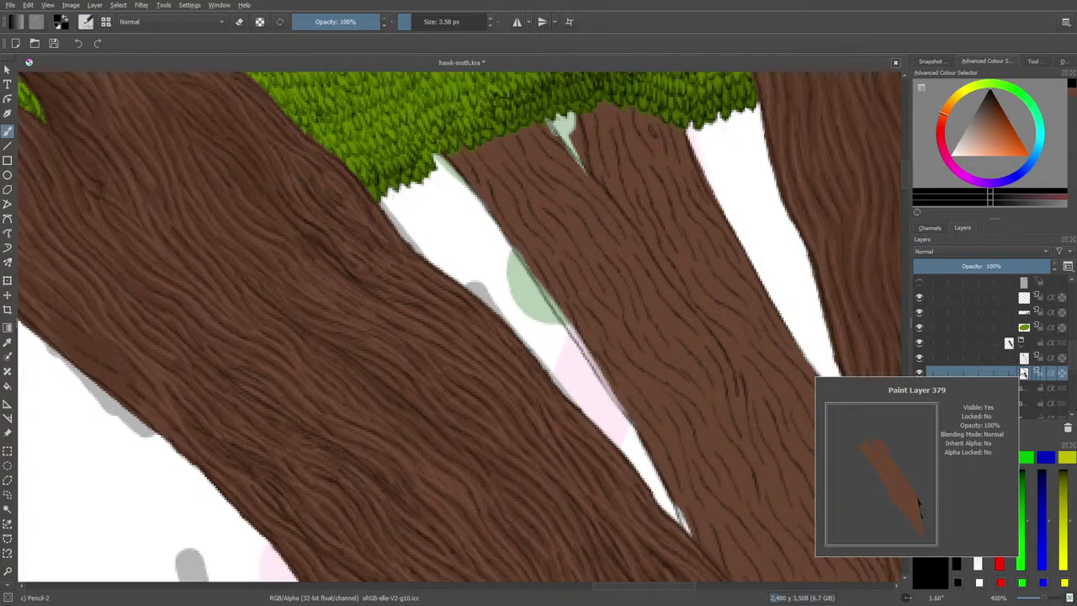
left_click(8, 340)
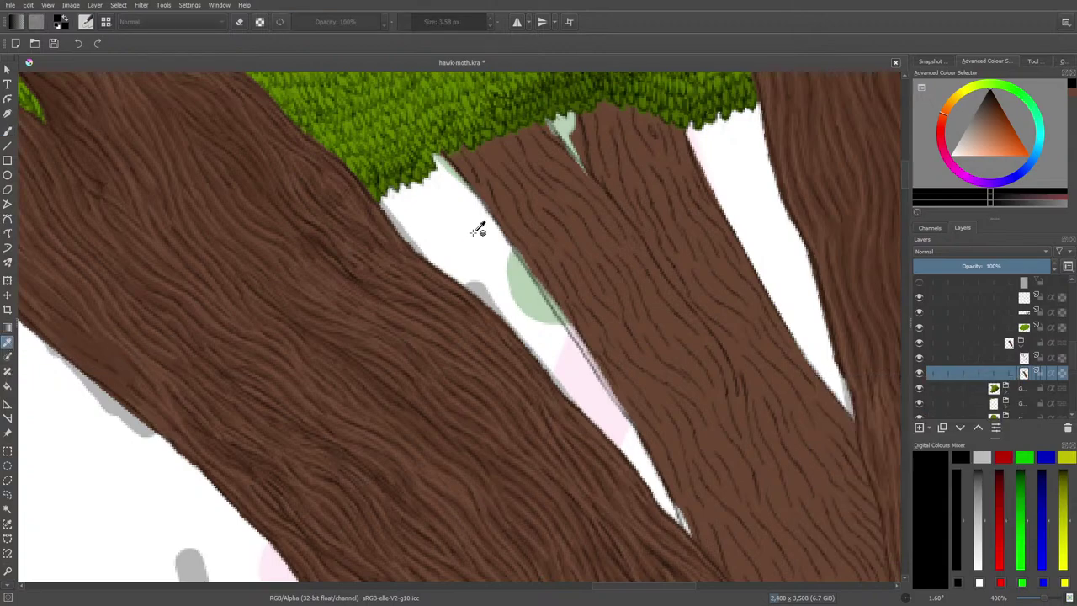
left_click(579, 221)
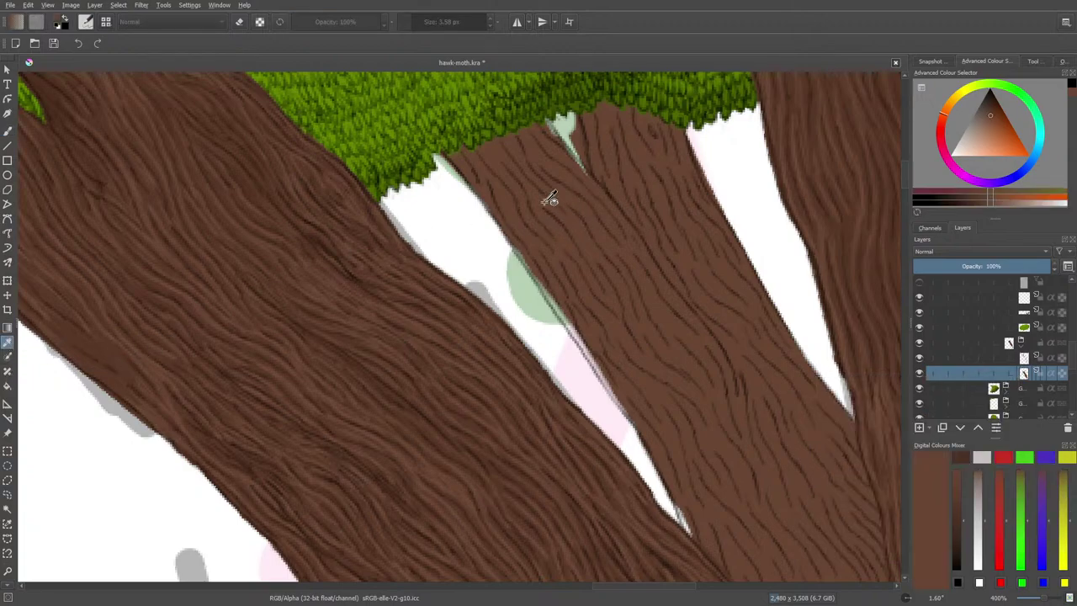
left_click(7, 129)
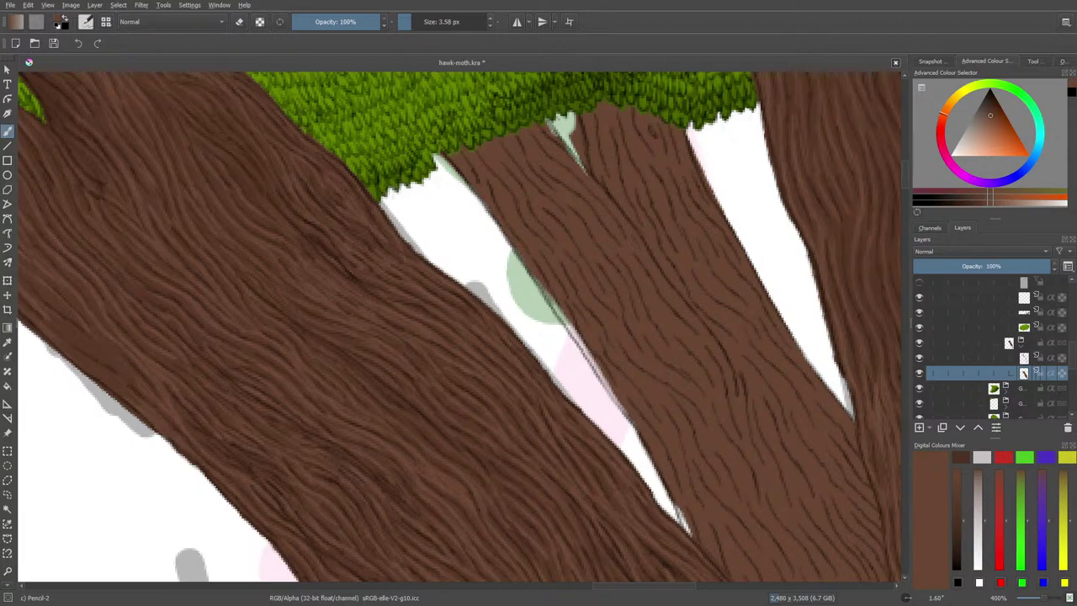
left_click_drag(554, 299, 567, 325)
mouse_move(576, 329)
left_mouse_down()
mouse_move(593, 360)
mouse_move(571, 321)
mouse_move(606, 383)
mouse_move(584, 344)
left_mouse_up()
left_click_drag(606, 385, 617, 404)
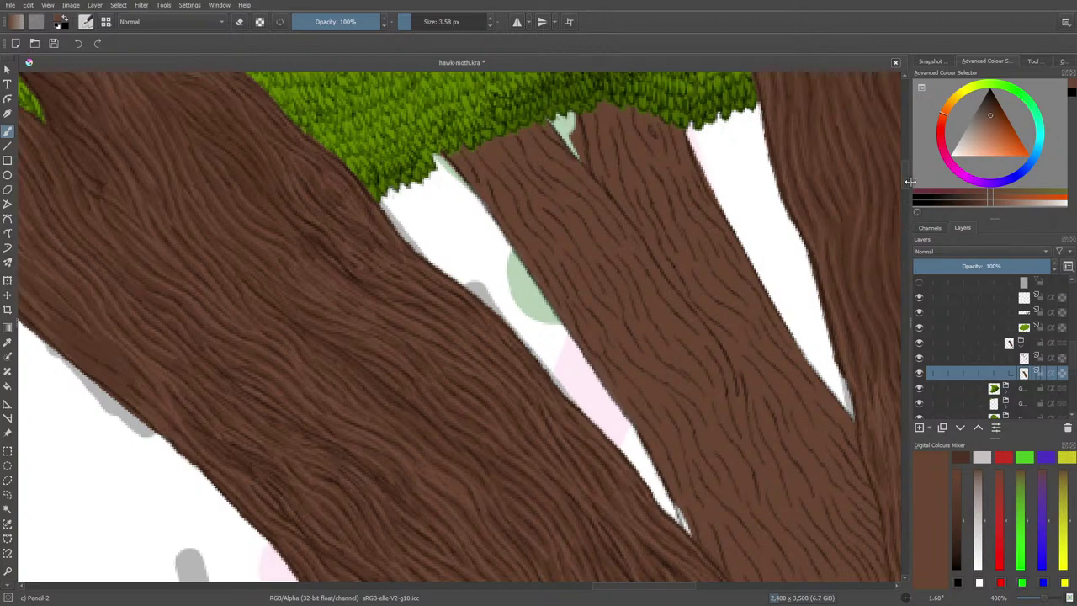
scroll(907, 186, "down", 5)
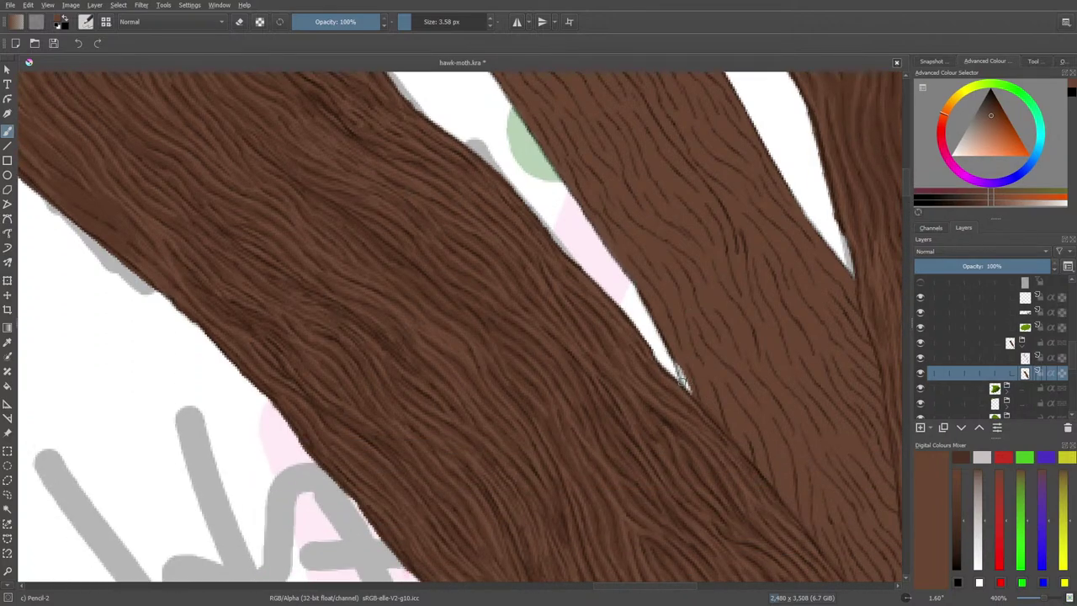
left_click_drag(678, 367, 685, 387)
- Erase the brown fill inside the fork notch below the leaves using the circle eraser at about 7 px
scroll(899, 172, "up", 5)
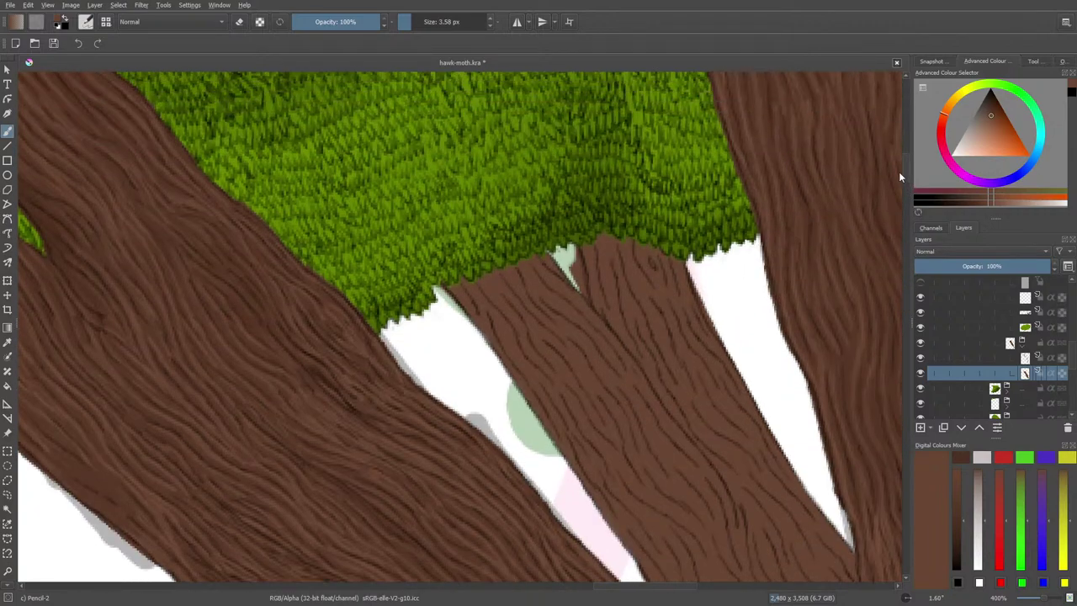
key("e")
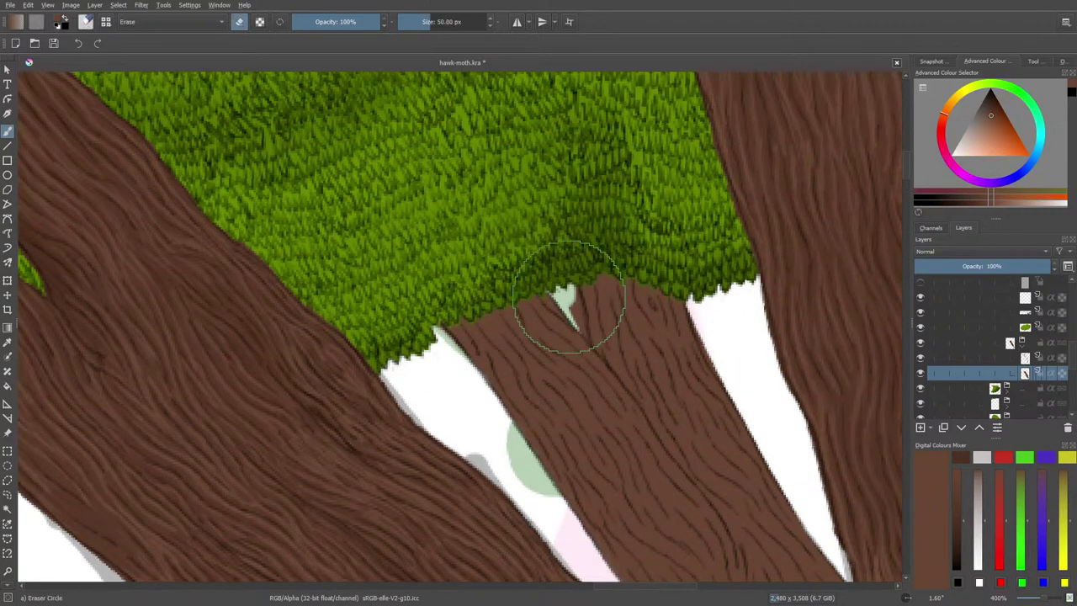
mouse_move(572, 313)
left_mouse_down()
mouse_move(565, 292)
mouse_move(576, 318)
left_mouse_up()
left_click_drag(428, 21, 412, 21)
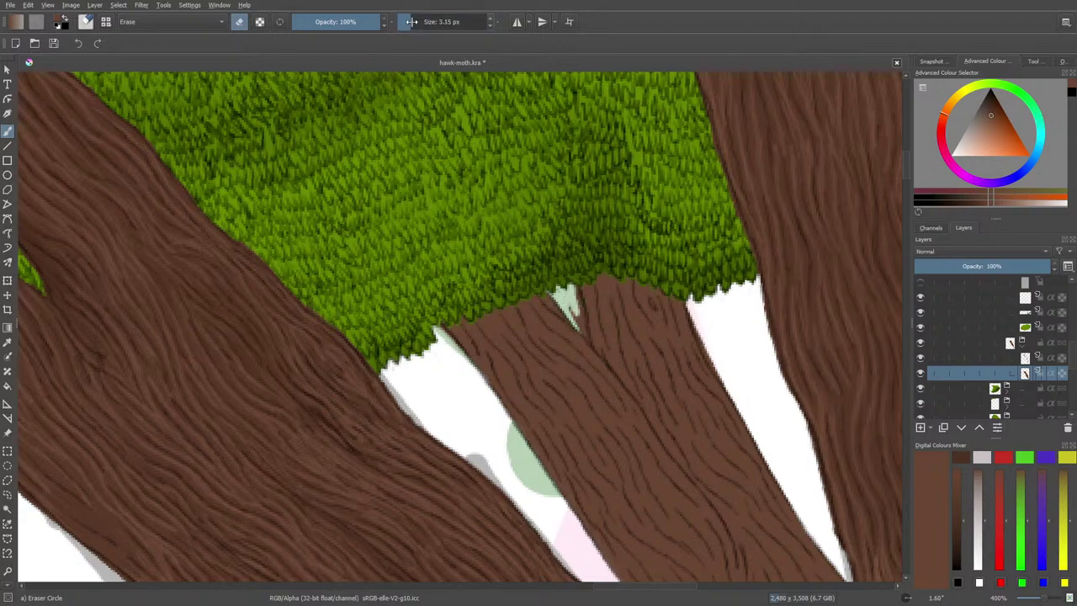
left_click_drag(579, 286, 579, 310)
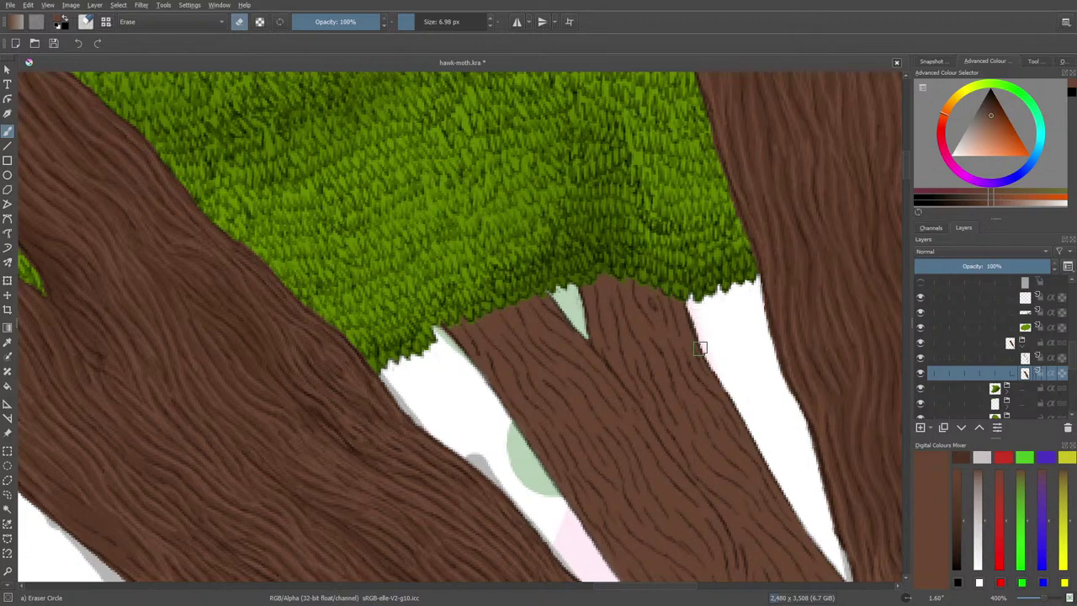
- Sample light and dark brown bark tones from the right-hand trunk as the Pencil-2 brush colour for the branch
scroll(905, 170, "down", 5)
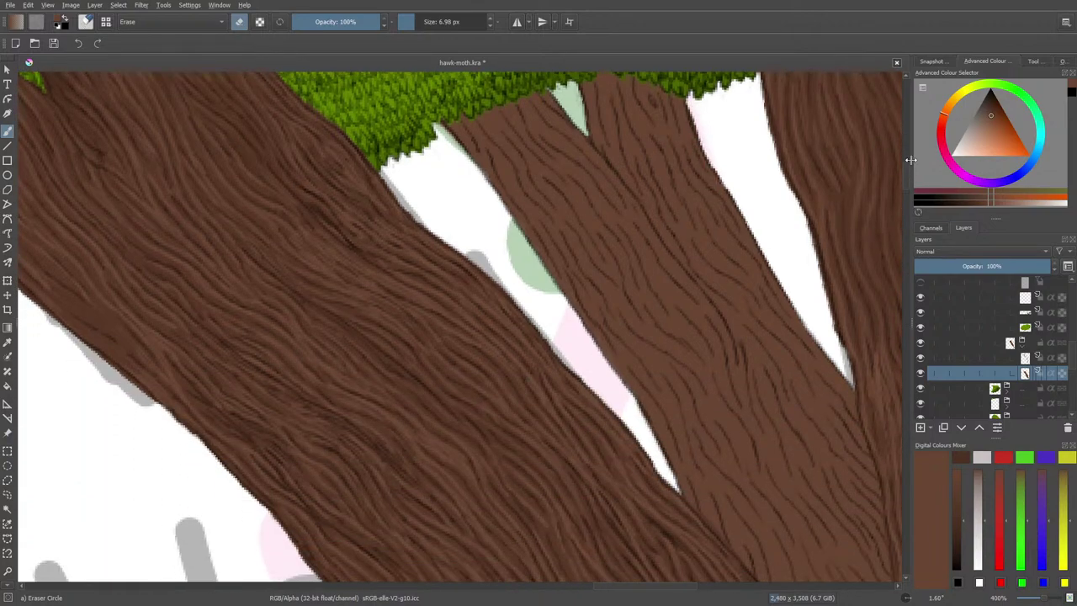
key("p")
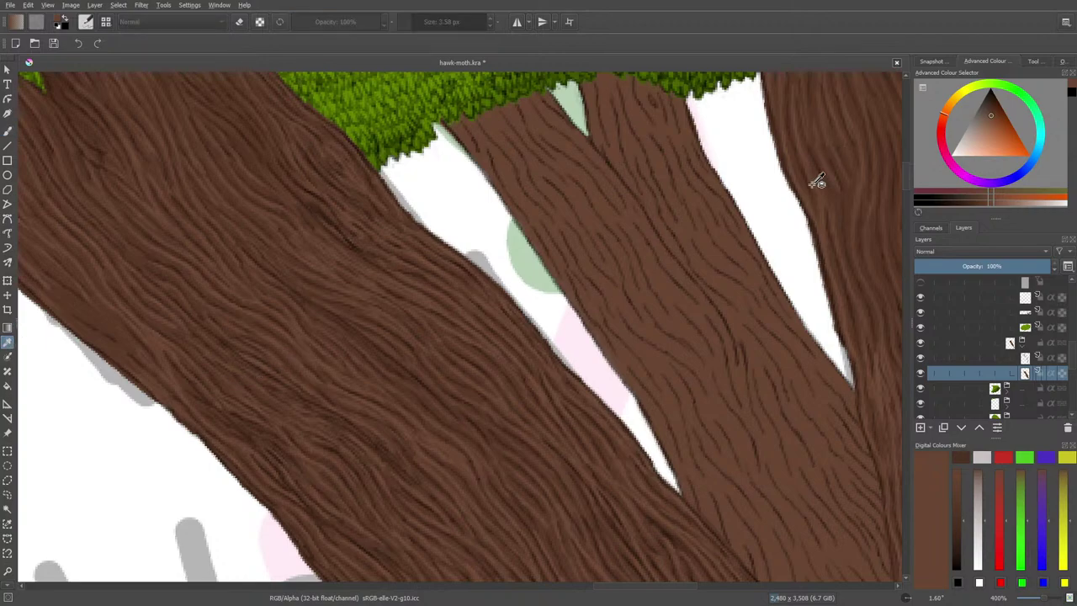
left_click(830, 229)
left_click(829, 236)
left_click(884, 372)
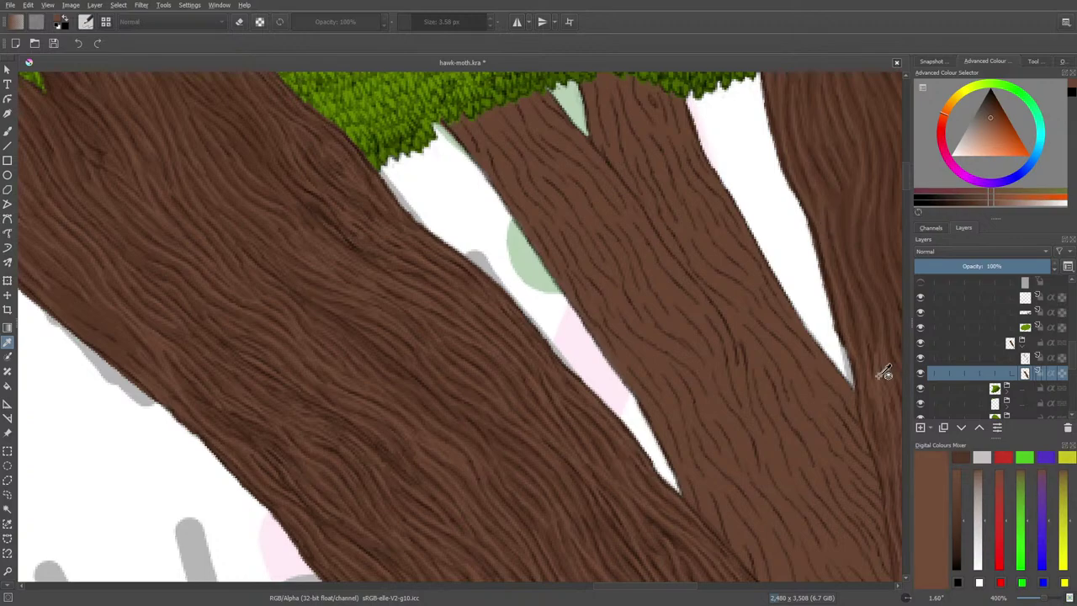
left_click(8, 129)
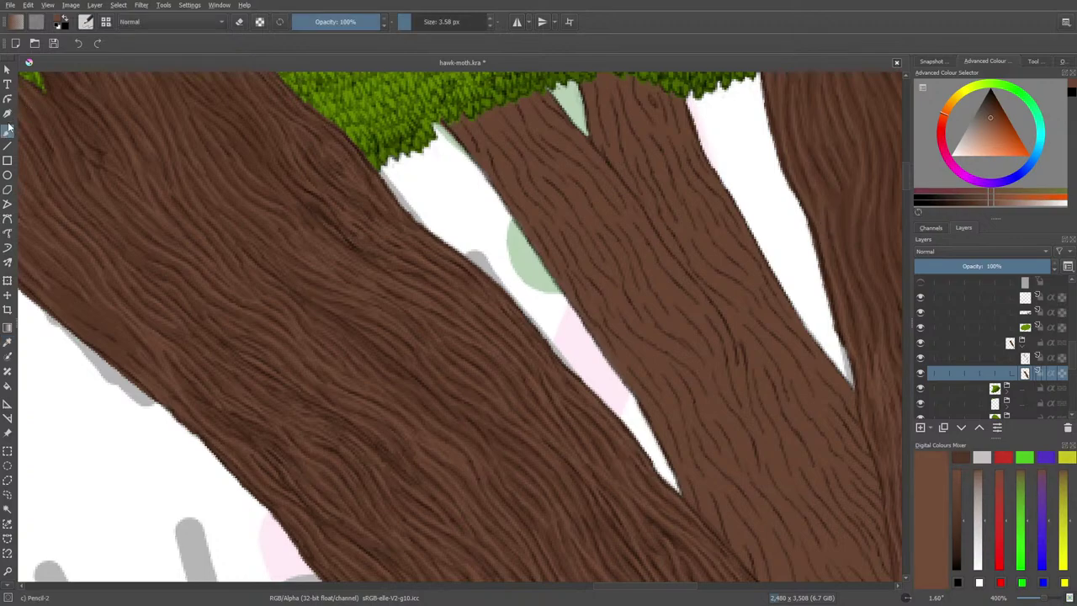
left_click_drag(904, 173, 907, 191)
left_click_drag(625, 587, 645, 586)
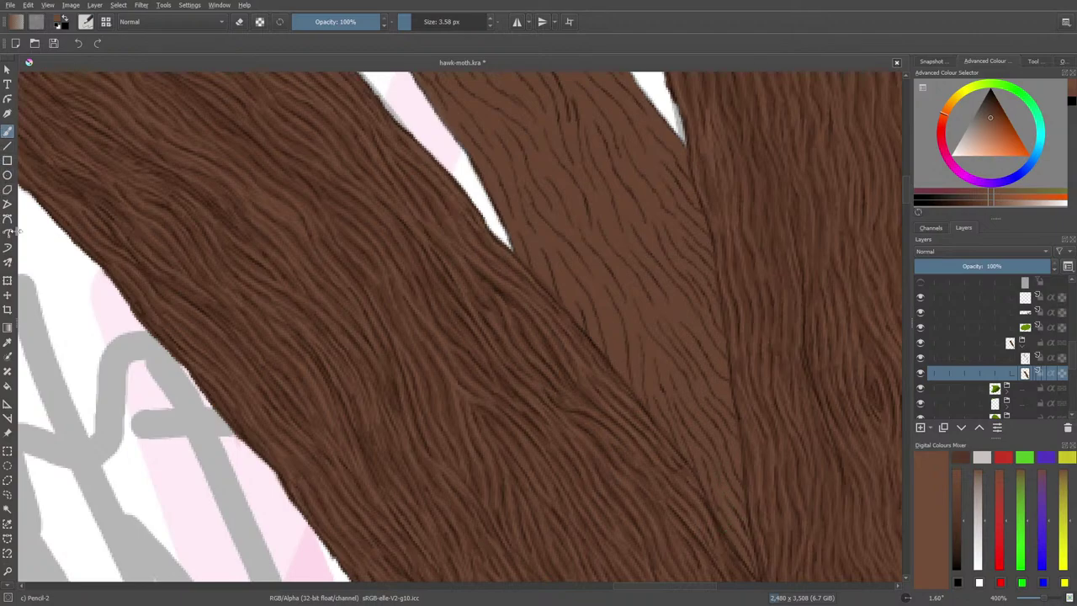
left_click(8, 345)
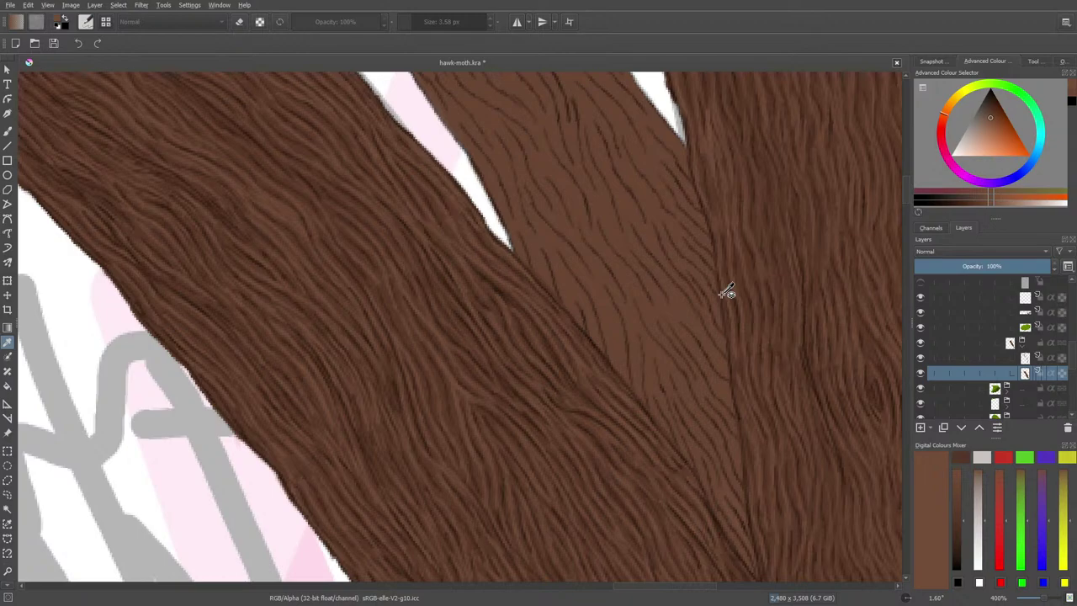
left_click(872, 331)
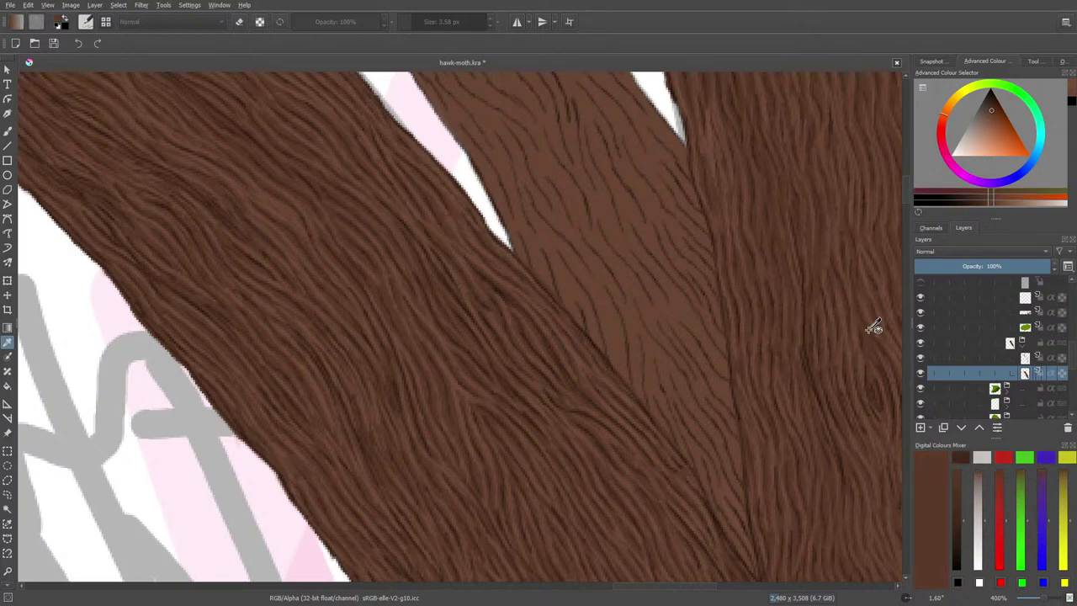
- Paint dark brown over the lower part of the middle branch using the Basic-1 brush with Preserve Alpha on
left_click(7, 131)
left_click(85, 22)
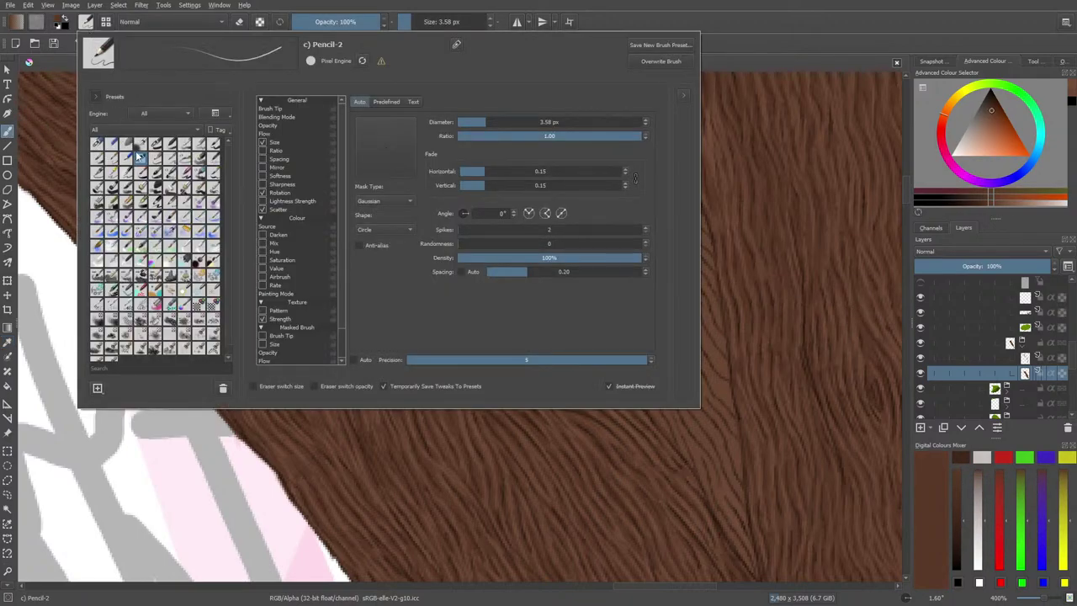
left_click(154, 145)
right_click(126, 176)
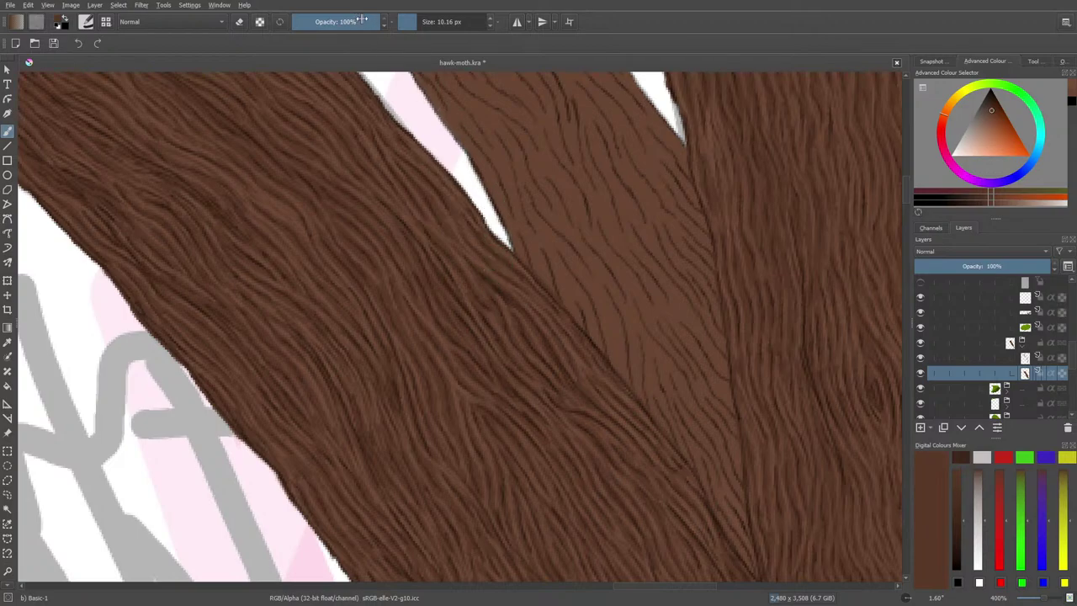
left_click(259, 22)
mouse_move(665, 174)
left_mouse_down()
mouse_move(664, 122)
mouse_move(688, 186)
mouse_move(712, 333)
mouse_move(698, 233)
mouse_move(721, 422)
mouse_move(726, 391)
left_mouse_up()
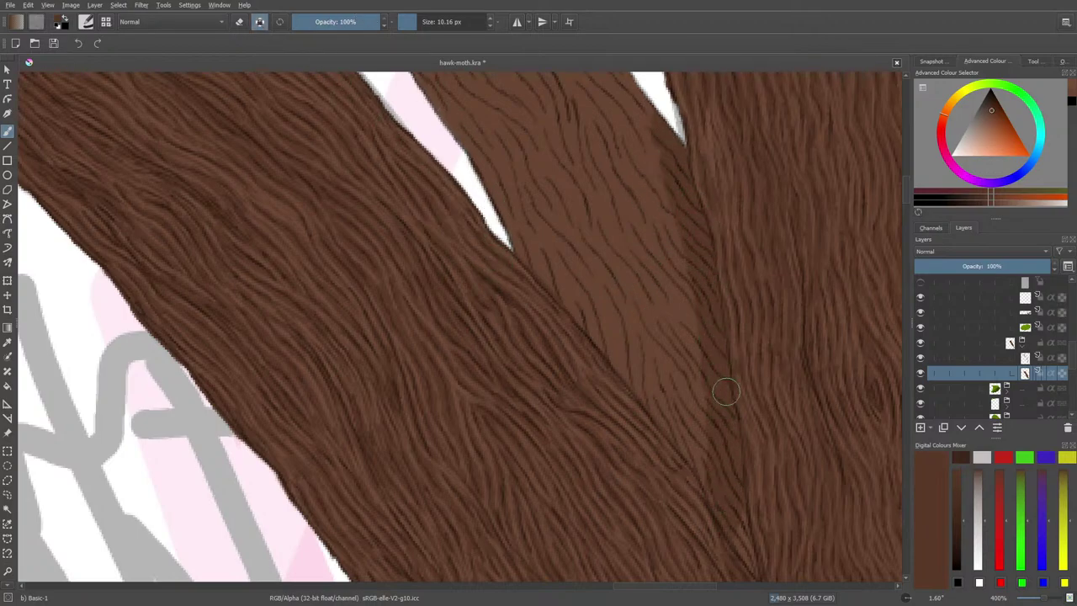
left_click_drag(698, 347, 693, 501)
mouse_move(665, 294)
left_mouse_down()
mouse_move(647, 386)
mouse_move(585, 265)
mouse_move(593, 327)
mouse_move(530, 210)
left_mouse_up()
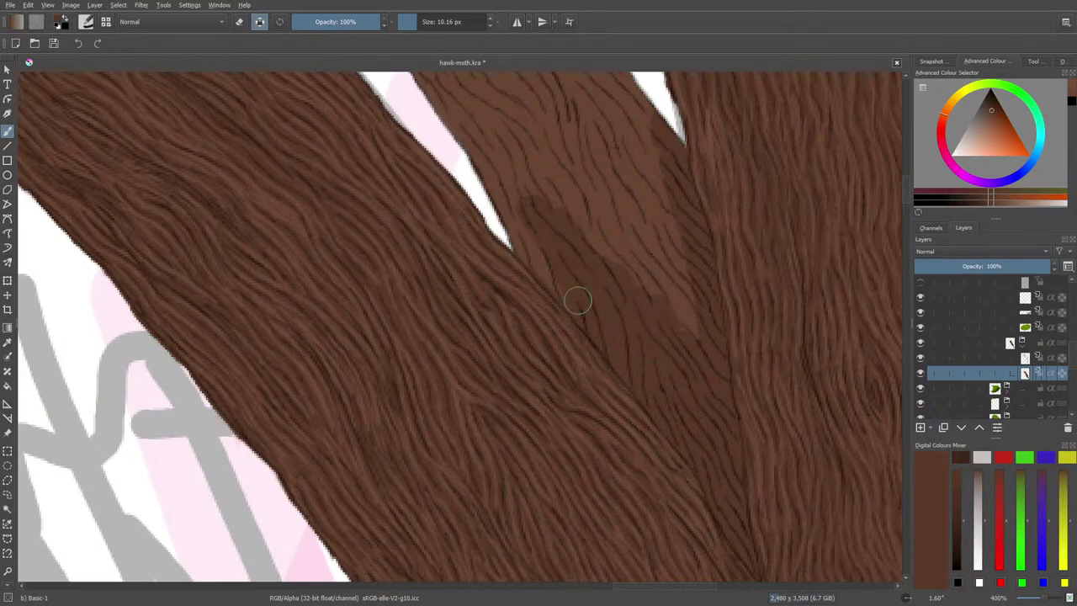
mouse_move(577, 300)
left_mouse_down()
mouse_move(499, 212)
mouse_move(567, 168)
mouse_move(623, 232)
mouse_move(656, 315)
mouse_move(606, 110)
mouse_move(639, 126)
left_mouse_up()
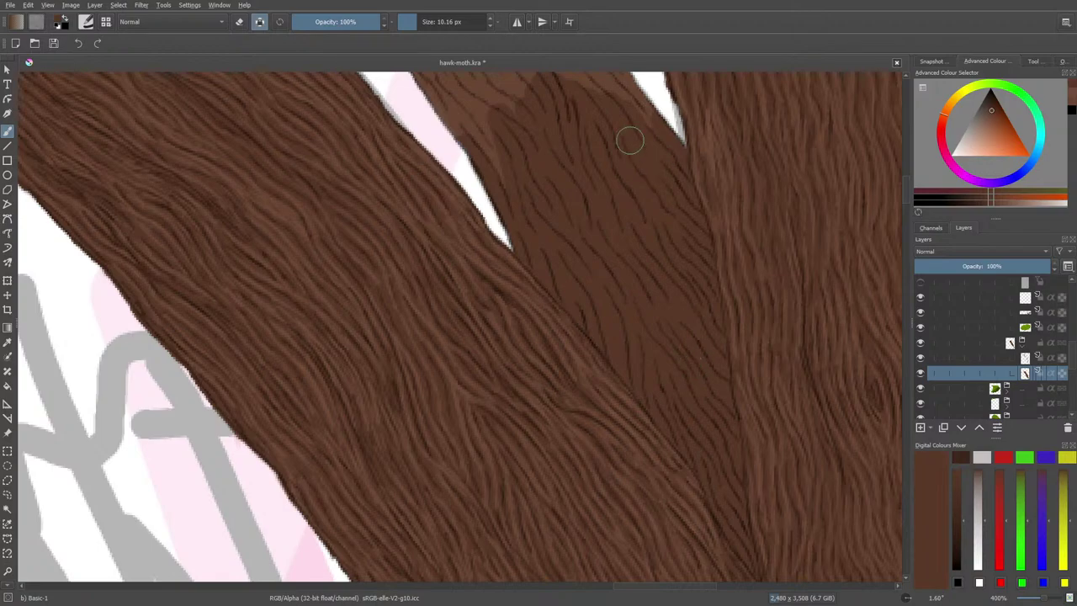
- Extend the dark brown base over the upper part of the middle branch up to the green moss
left_click_drag(909, 199, 904, 189)
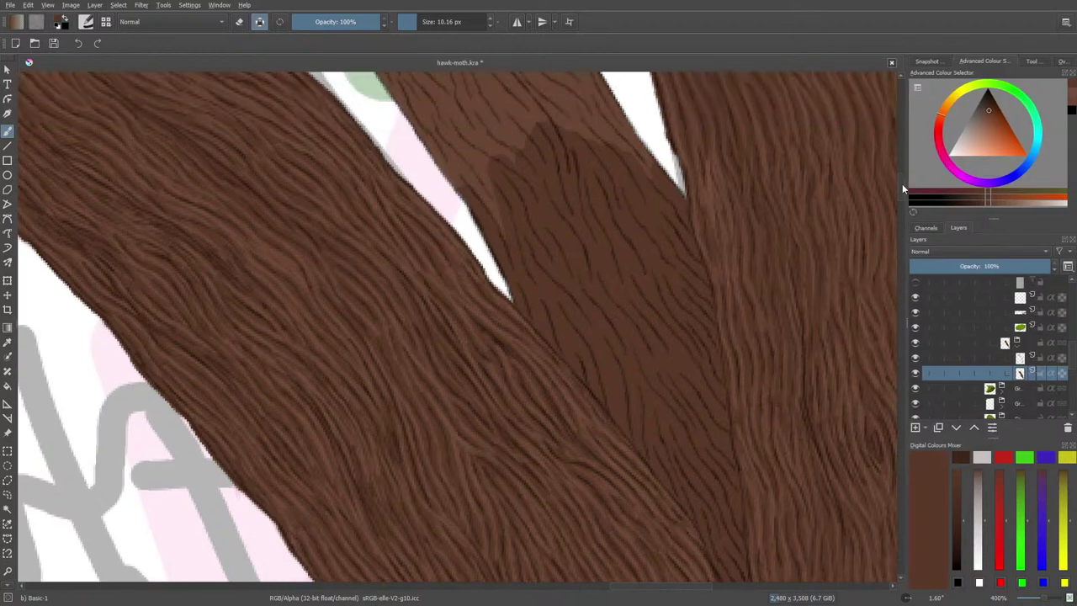
mouse_move(557, 233)
left_mouse_down()
mouse_move(663, 346)
mouse_move(479, 112)
mouse_move(579, 259)
mouse_move(611, 336)
mouse_move(416, 153)
mouse_move(407, 154)
mouse_move(551, 335)
mouse_move(351, 157)
mouse_move(444, 241)
mouse_move(475, 321)
mouse_move(440, 308)
left_mouse_up()
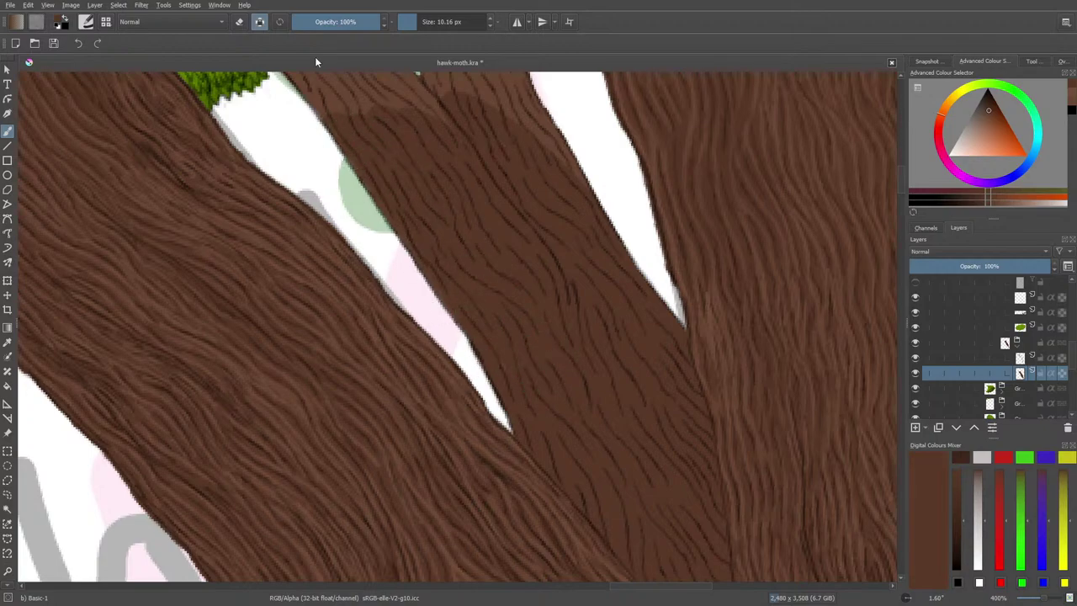
scroll(900, 174, "up", 5)
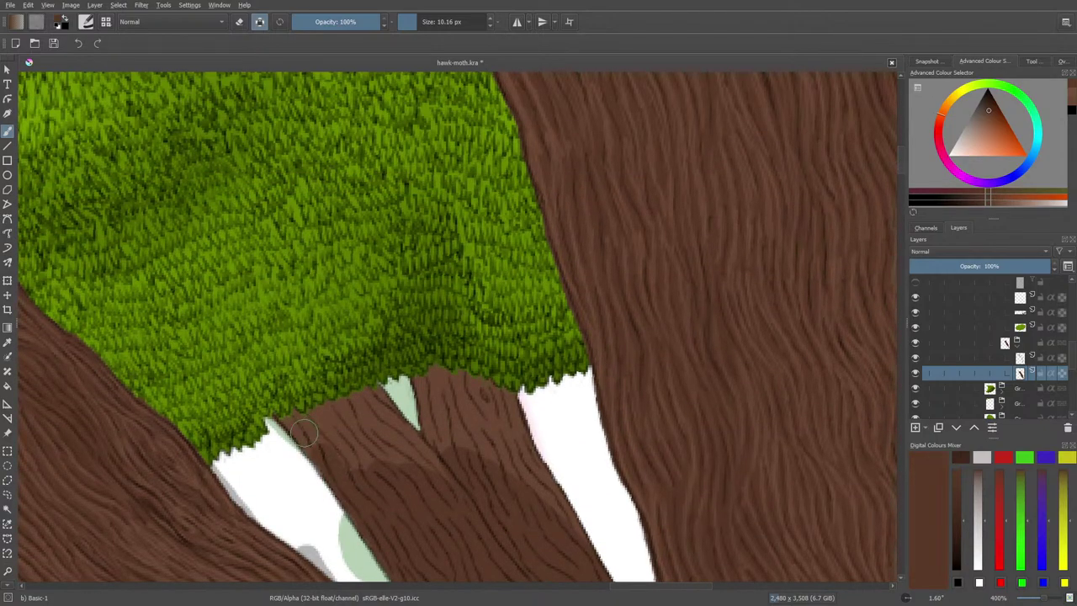
mouse_move(305, 432)
left_mouse_down()
mouse_move(424, 534)
mouse_move(278, 421)
mouse_move(385, 443)
mouse_move(497, 529)
mouse_move(338, 399)
mouse_move(446, 420)
mouse_move(586, 531)
mouse_move(509, 450)
mouse_move(356, 337)
mouse_move(340, 307)
mouse_move(449, 352)
mouse_move(518, 395)
left_mouse_up()
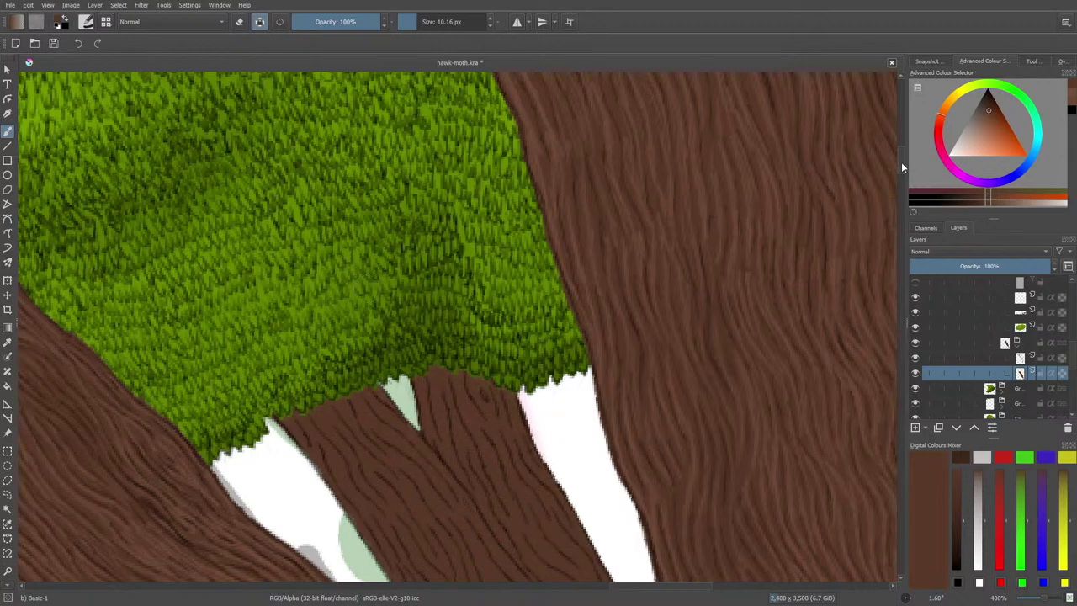
- Sample the lighter brown from the bark of the right-hand trunk and choose the Pencil-2 brush for it
scroll(901, 162, "down", 5)
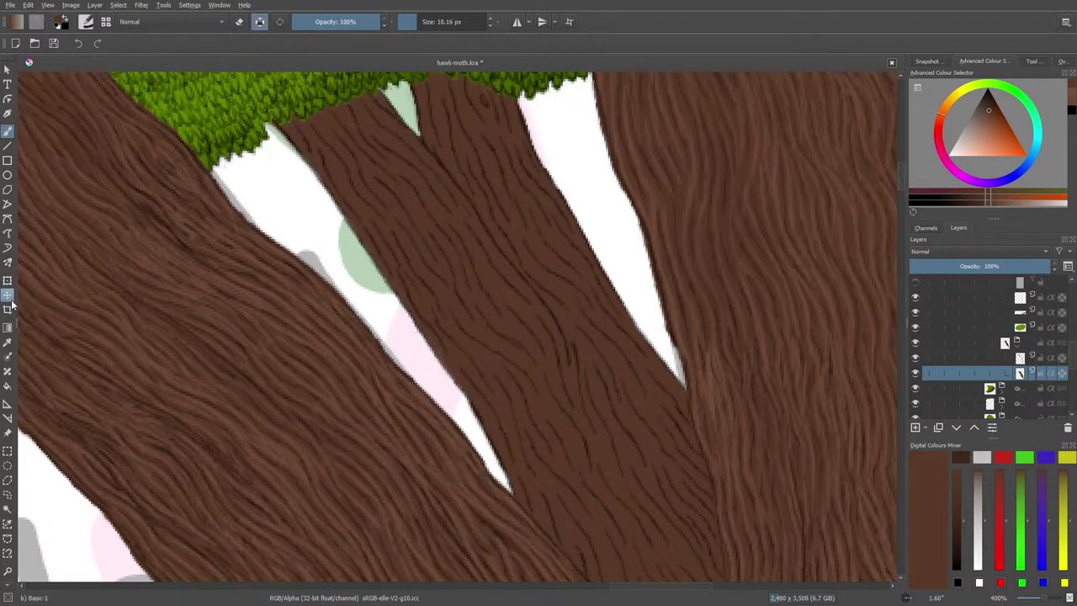
left_click(7, 341)
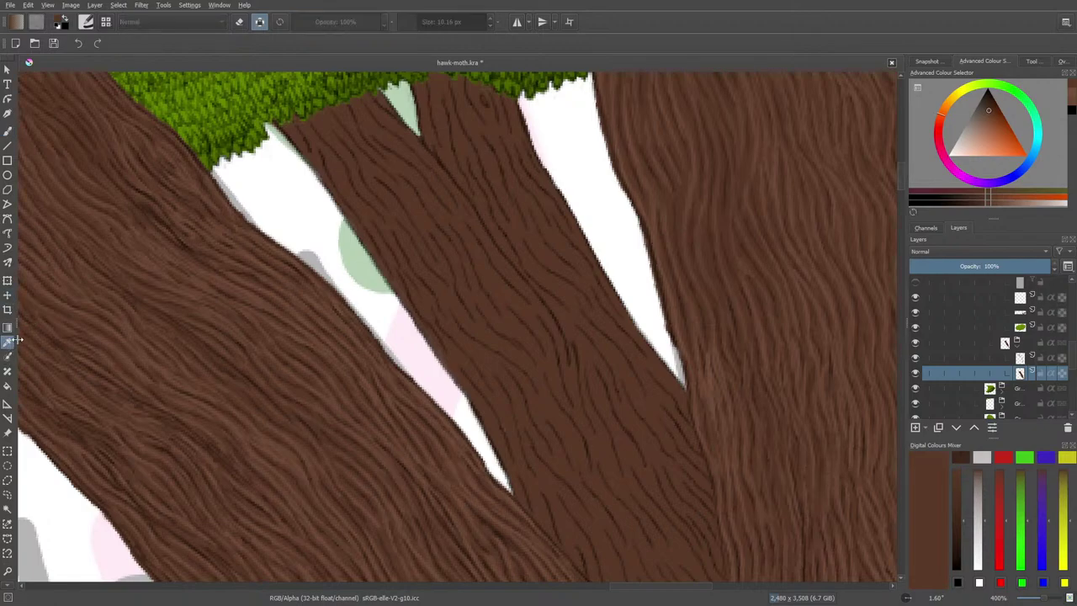
left_click(713, 370)
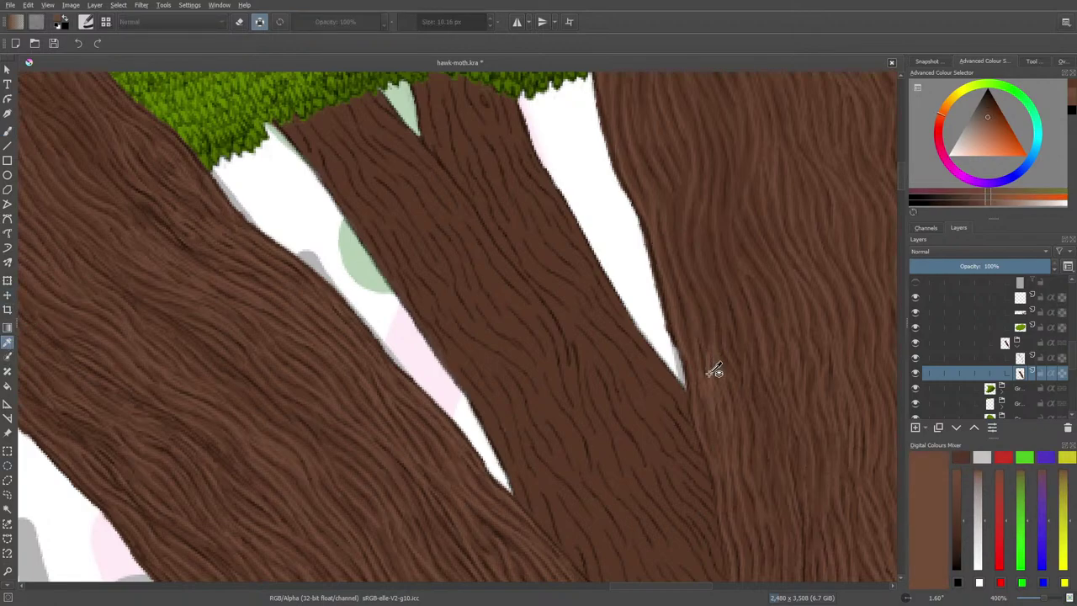
left_click(7, 134)
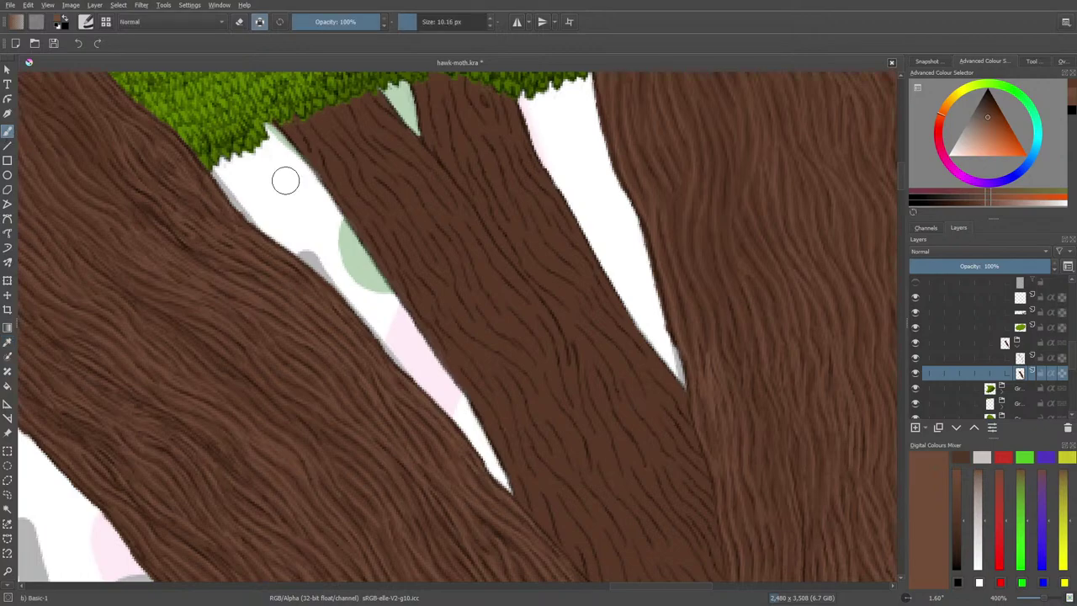
left_click(89, 23)
left_click(111, 172)
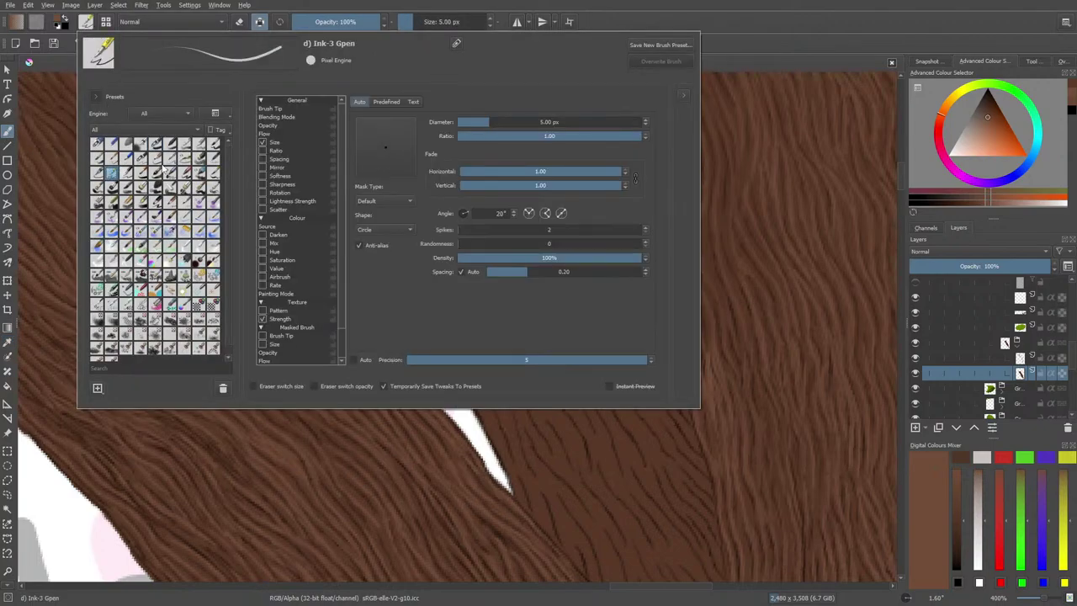
left_click(160, 160)
left_click(143, 164)
right_click(72, 124)
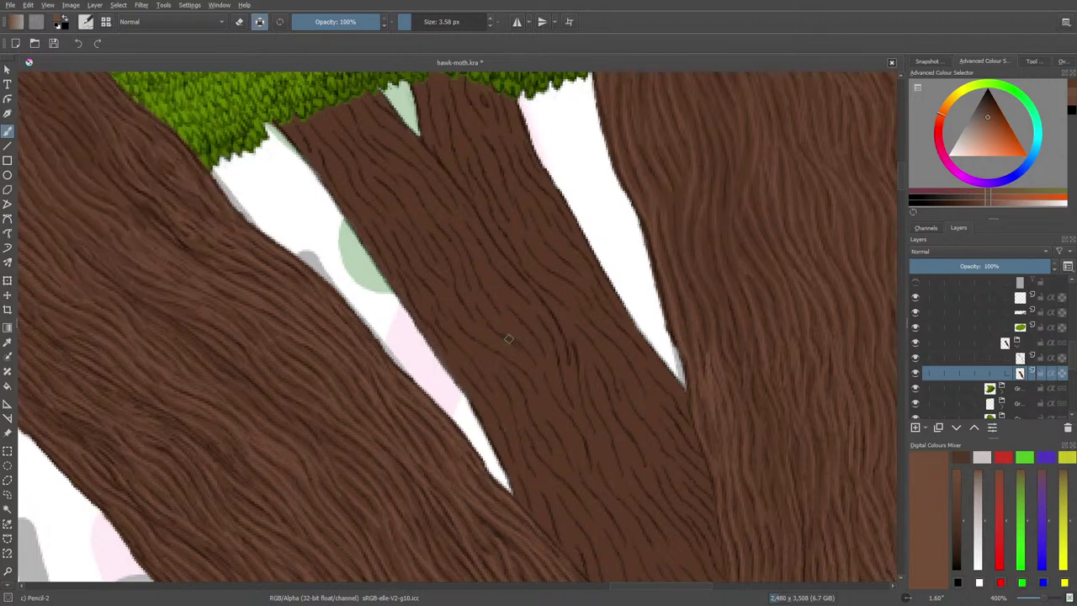
- Draw fine, wavy light brown bark strands over the dark base on the lower part of the middle branch
right_click(578, 421)
right_click(578, 422)
scroll(892, 177, "down", 3)
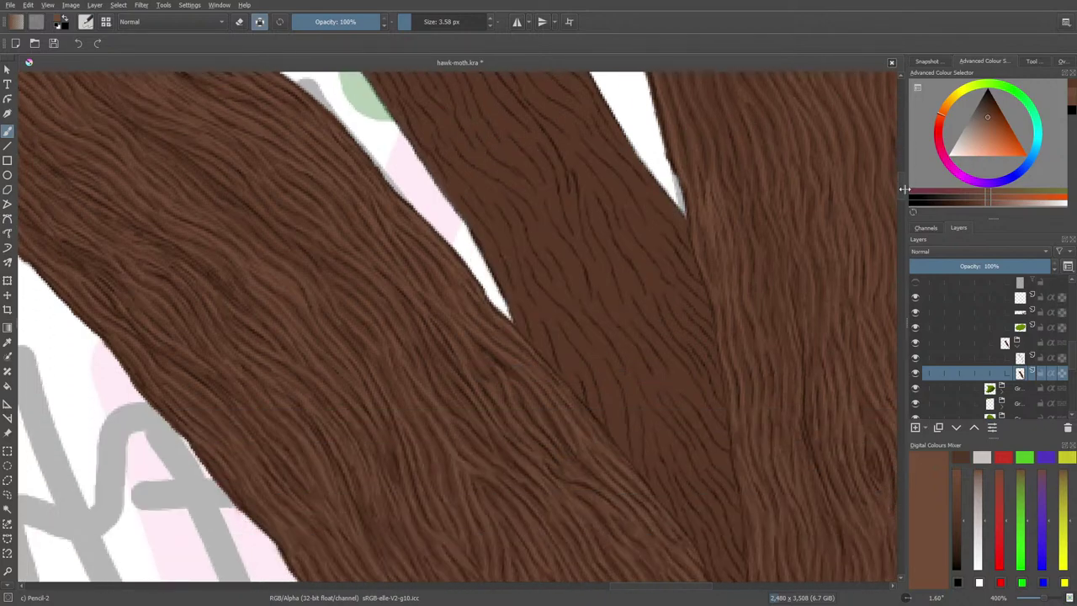
scroll(904, 188, "down", 2)
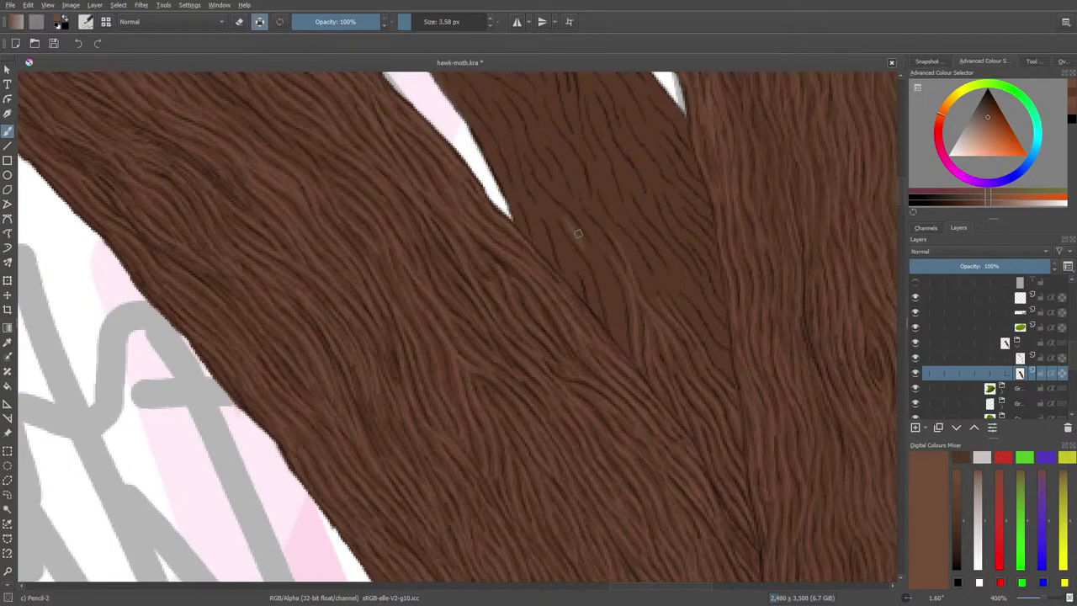
mouse_move(580, 242)
left_mouse_down()
mouse_move(610, 292)
mouse_move(602, 275)
left_mouse_up()
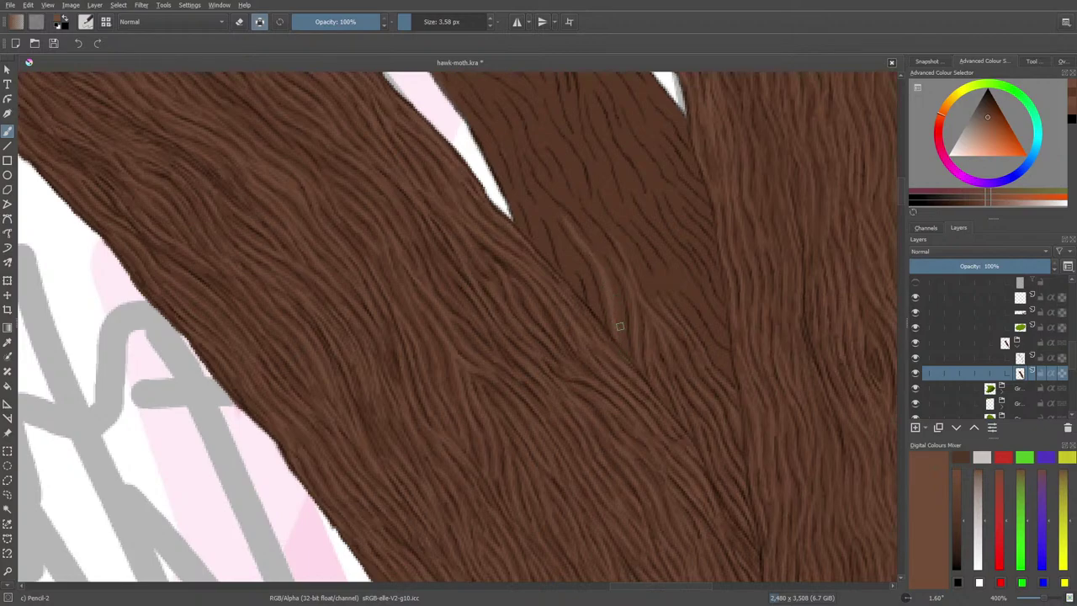
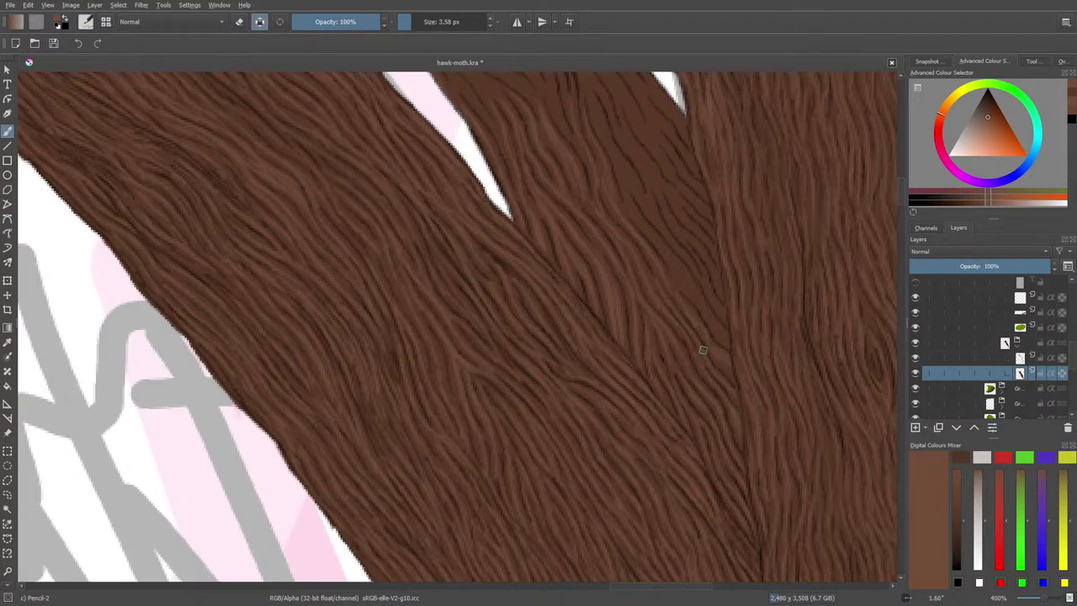
left_click_drag(639, 591, 654, 591)
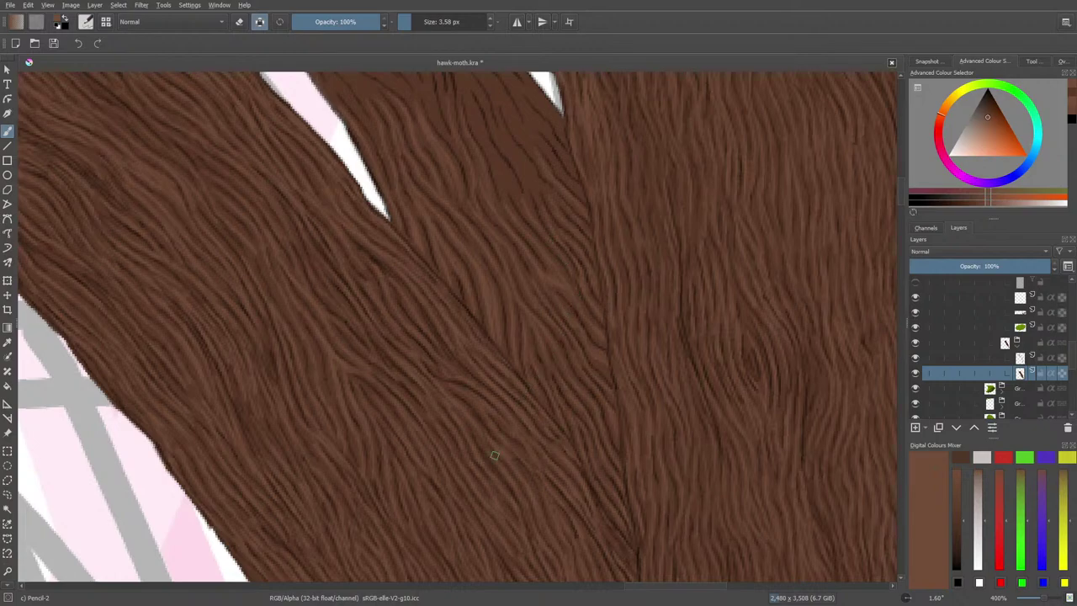
left_click_drag(901, 191, 900, 180)
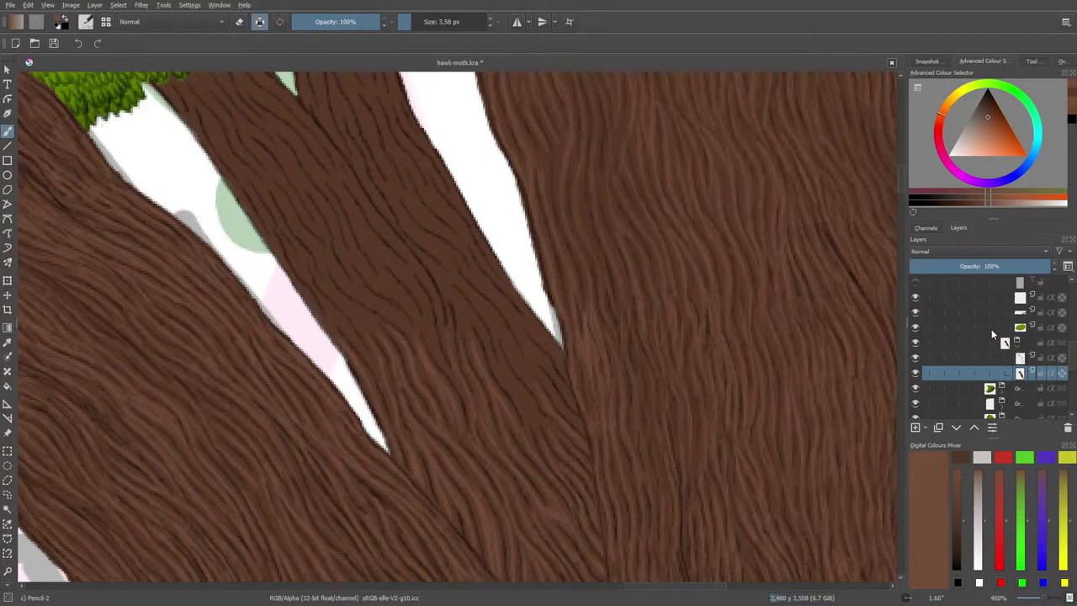
mouse_move(991, 331)
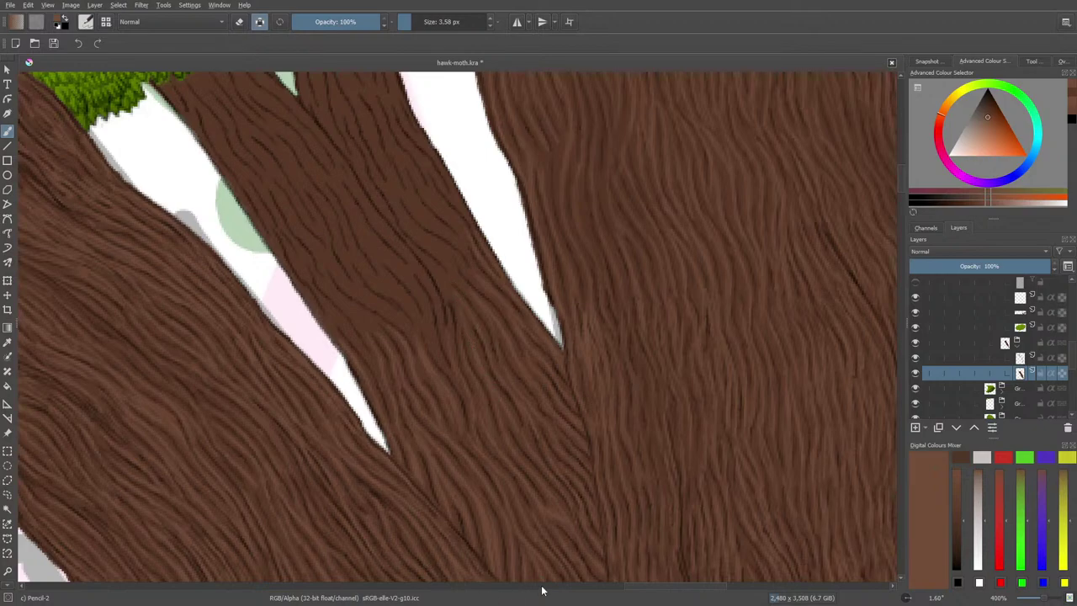
- Switch to the Basic-1 brush and turn off Preserve Alpha for painting on the blank area beside the tree
mouse_move(126, 580)
left_mouse_down()
mouse_move(252, 471)
mouse_move(342, 434)
left_mouse_up()
right_click(342, 433)
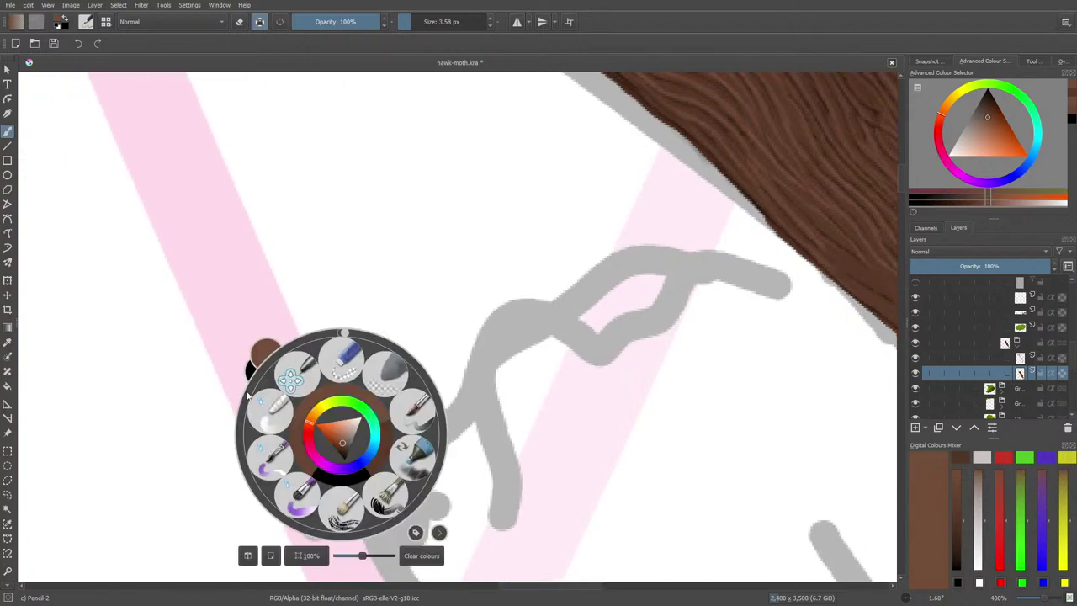
left_click(197, 329)
left_click(86, 21)
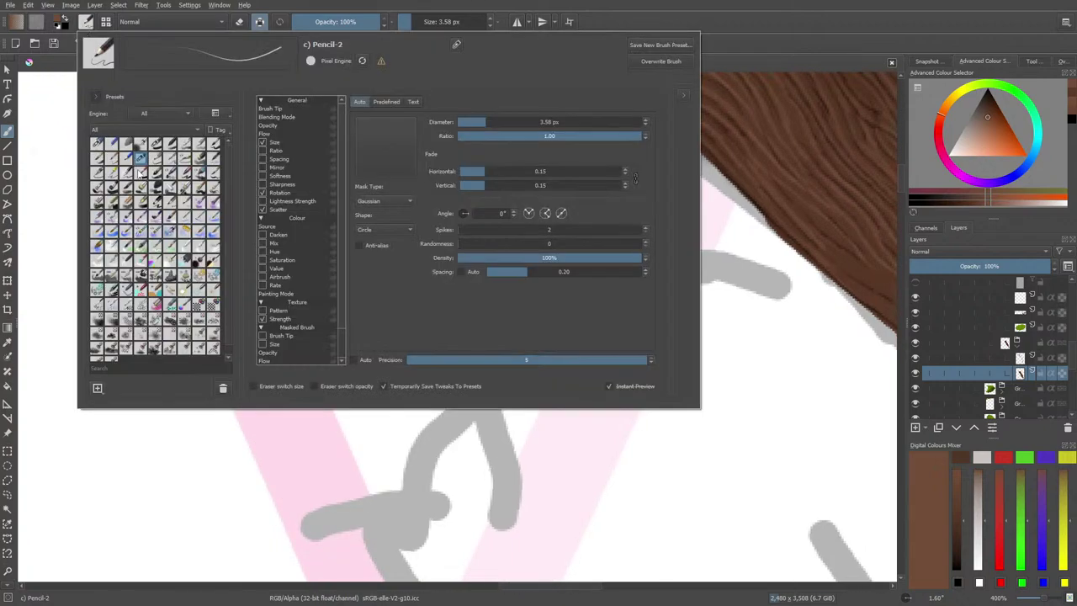
left_click(143, 158)
right_click(348, 433)
left_click(237, 290)
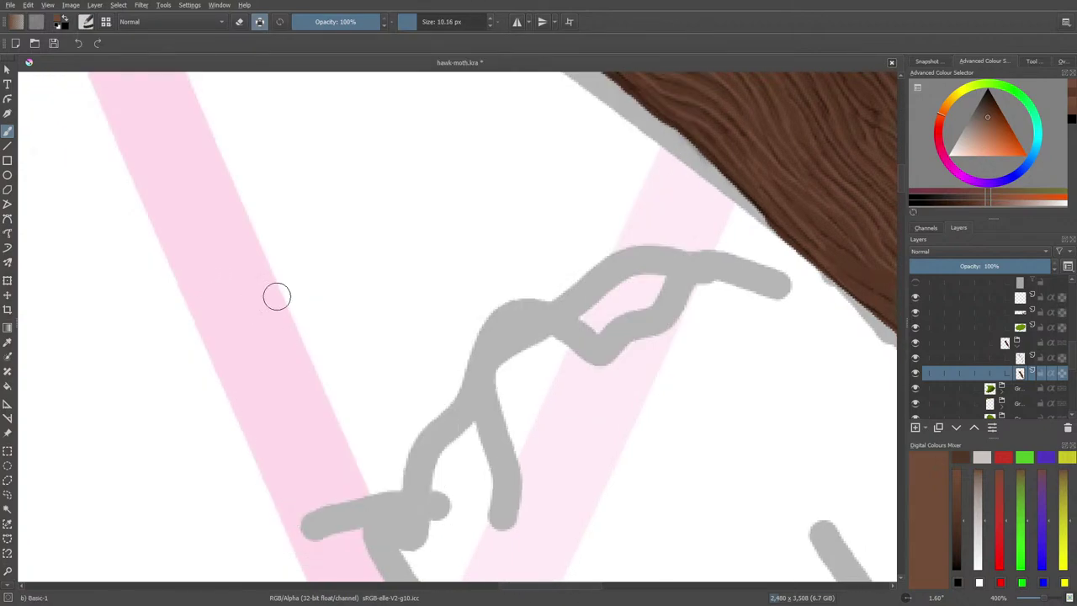
left_click(259, 21)
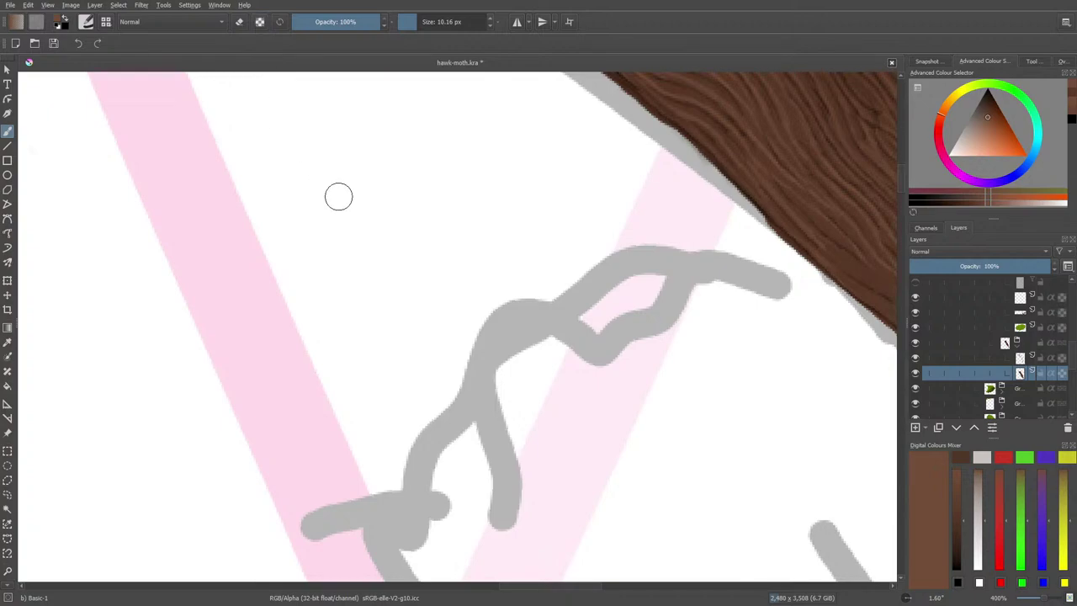
- Paint overlapping test swatches in medium brown, dark reddish brown and near-black brown on the blank area beside the tree
left_click_drag(359, 230, 348, 329)
right_click(340, 293)
left_click(339, 309)
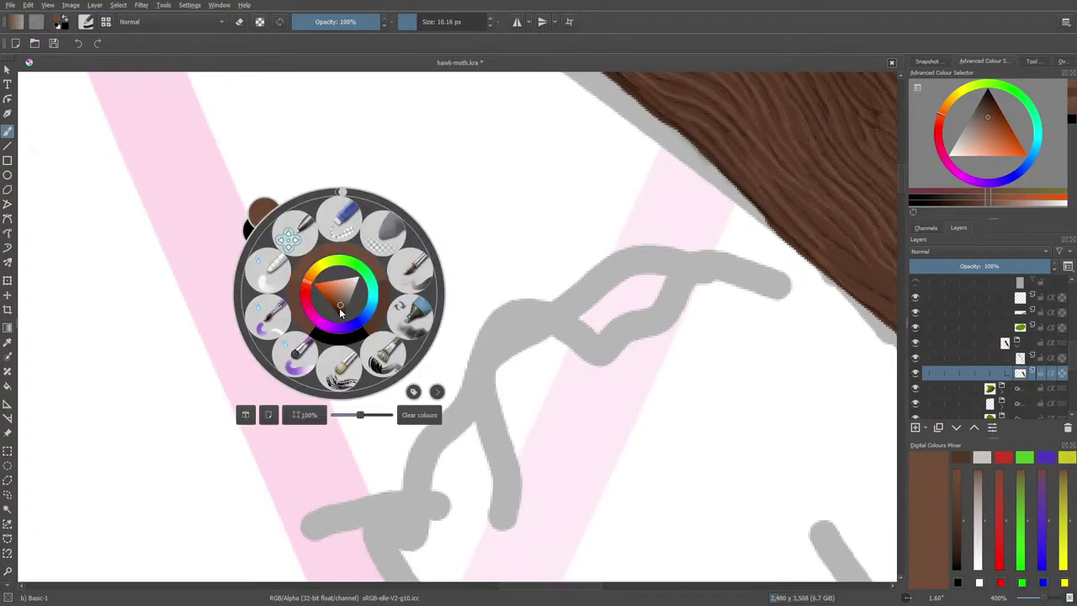
mouse_move(357, 229)
left_mouse_down()
mouse_move(382, 323)
mouse_move(356, 305)
left_mouse_up()
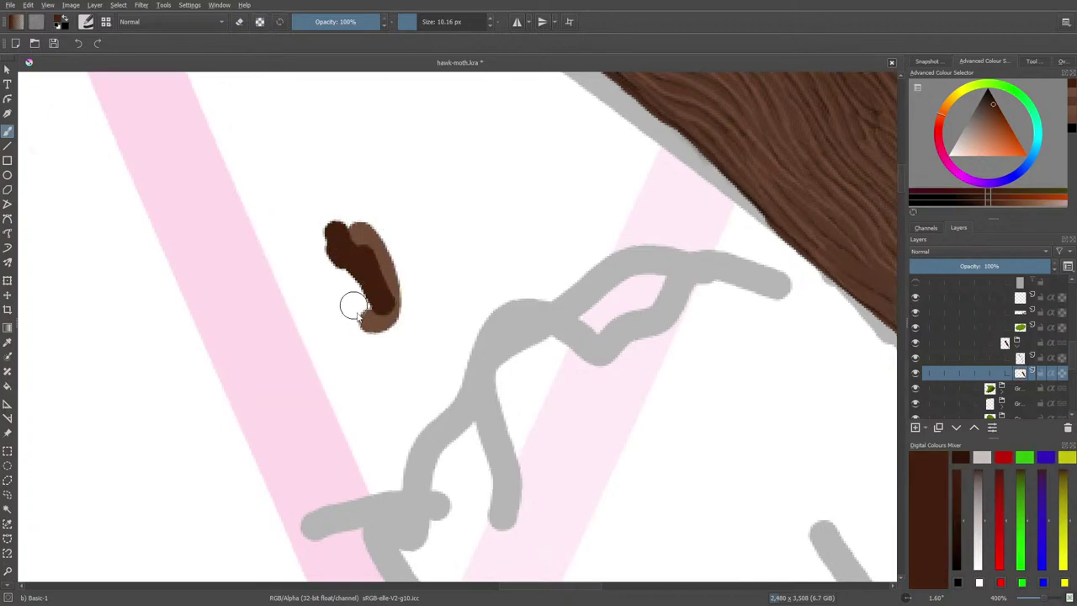
right_click(357, 308)
left_click(354, 331)
left_click(351, 199)
mouse_move(364, 206)
left_mouse_down()
mouse_move(392, 221)
mouse_move(414, 274)
left_mouse_up()
left_click_drag(351, 305, 328, 265)
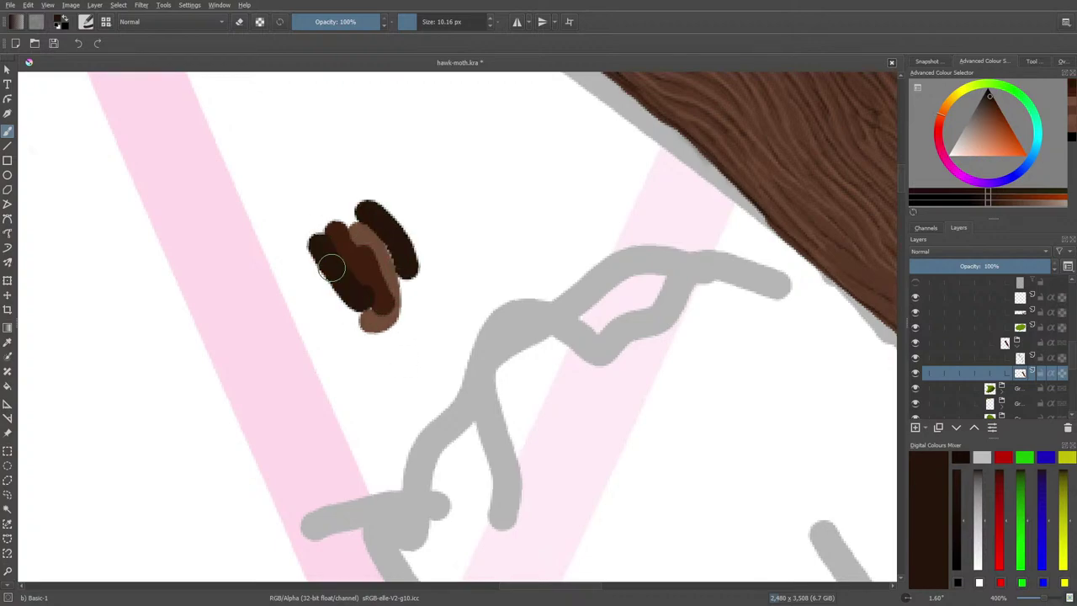
- Pick a deep purple and paint an inner ring and outer broken strokes around the brown swatches
right_click(370, 353)
left_click(371, 346)
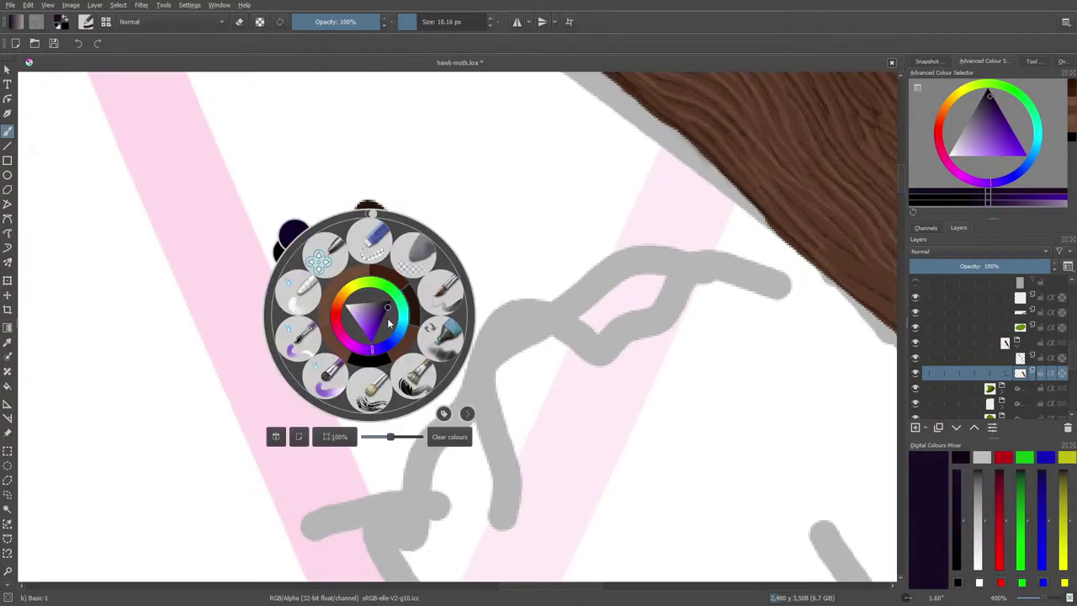
left_click(378, 326)
left_click(396, 222)
left_click_drag(374, 185, 434, 278)
left_click_drag(402, 345, 307, 261)
mouse_move(373, 349)
left_mouse_down()
mouse_move(312, 311)
mouse_move(345, 339)
mouse_move(411, 354)
mouse_move(376, 362)
mouse_move(307, 273)
mouse_move(325, 233)
left_mouse_up()
left_click_drag(452, 378, 475, 234)
left_click_drag(423, 173, 354, 128)
left_click_drag(296, 135, 274, 166)
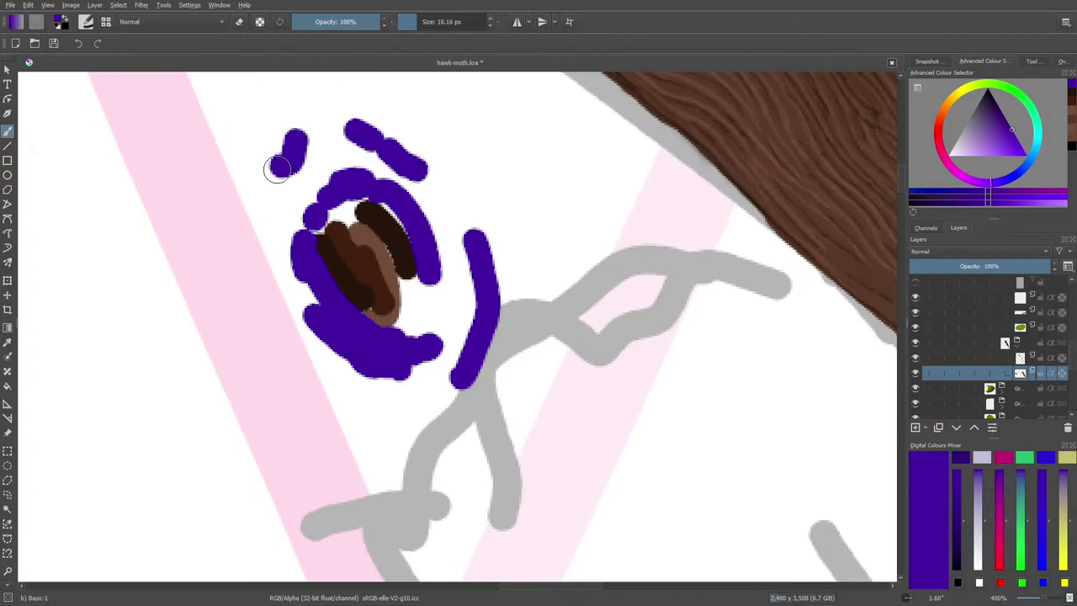
mouse_move(271, 235)
left_mouse_down()
mouse_move(305, 349)
mouse_move(370, 416)
left_mouse_up()
left_click_drag(425, 431, 543, 317)
left_click_drag(500, 188, 475, 178)
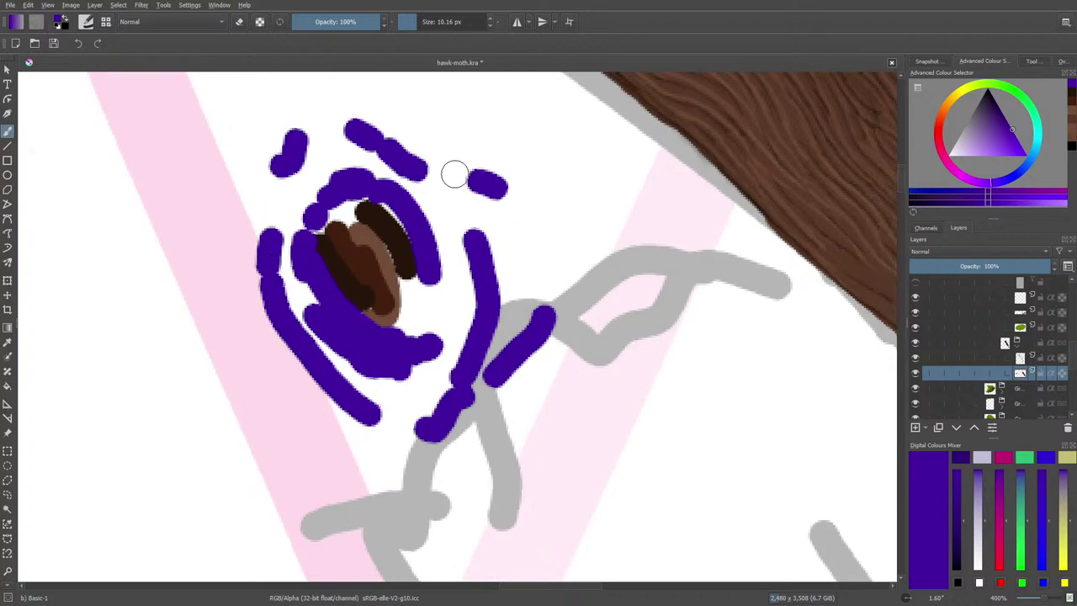
- Sample the medium brown from the test swatches as the painting colour for the Basic-1 brush
key("e")
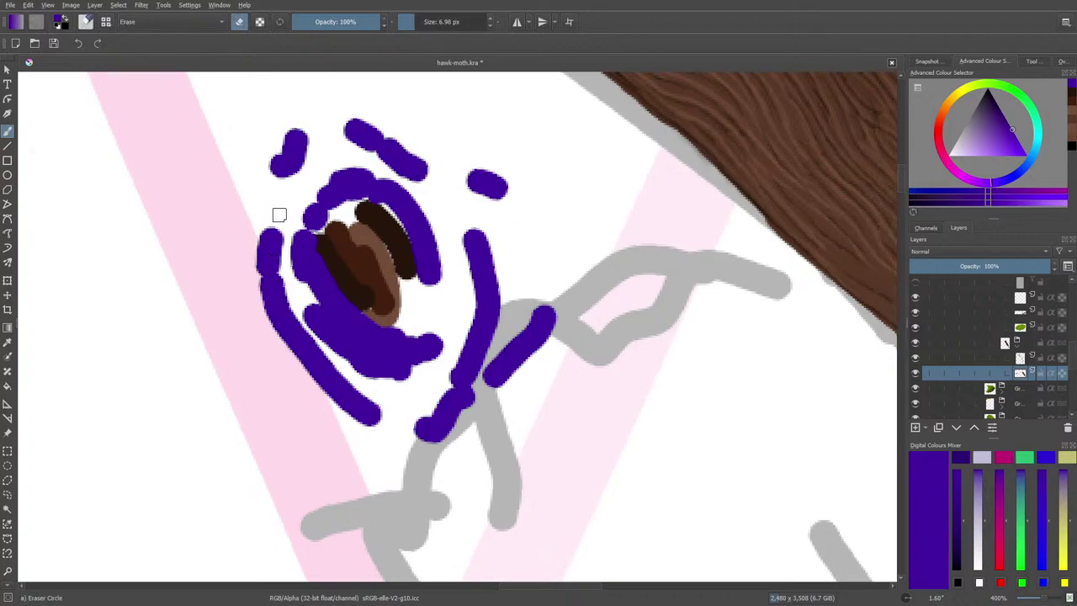
key("e")
left_click(10, 338)
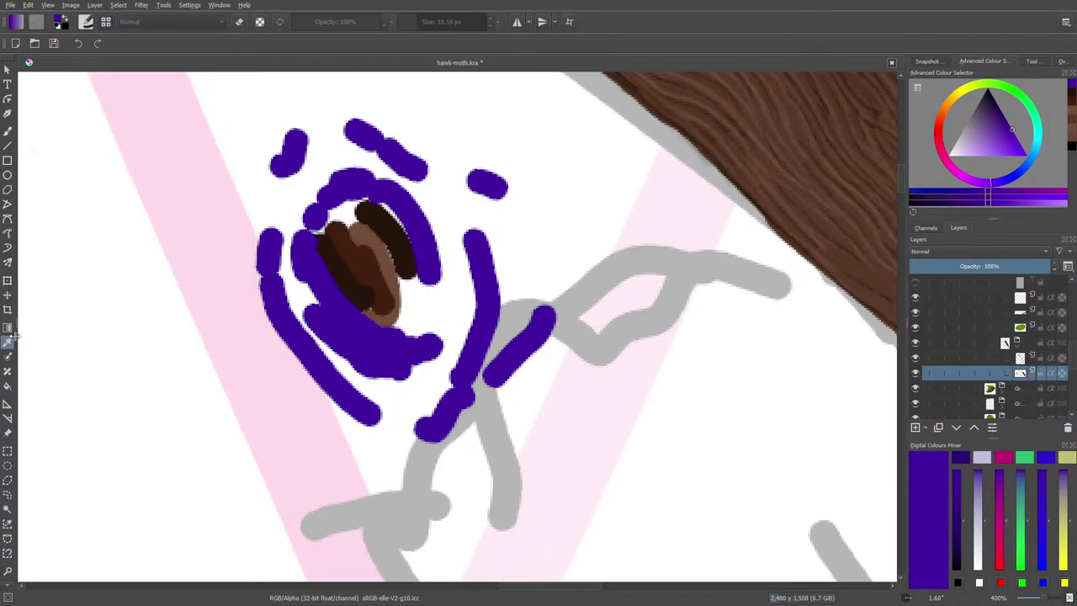
left_click(375, 239)
left_click(7, 130)
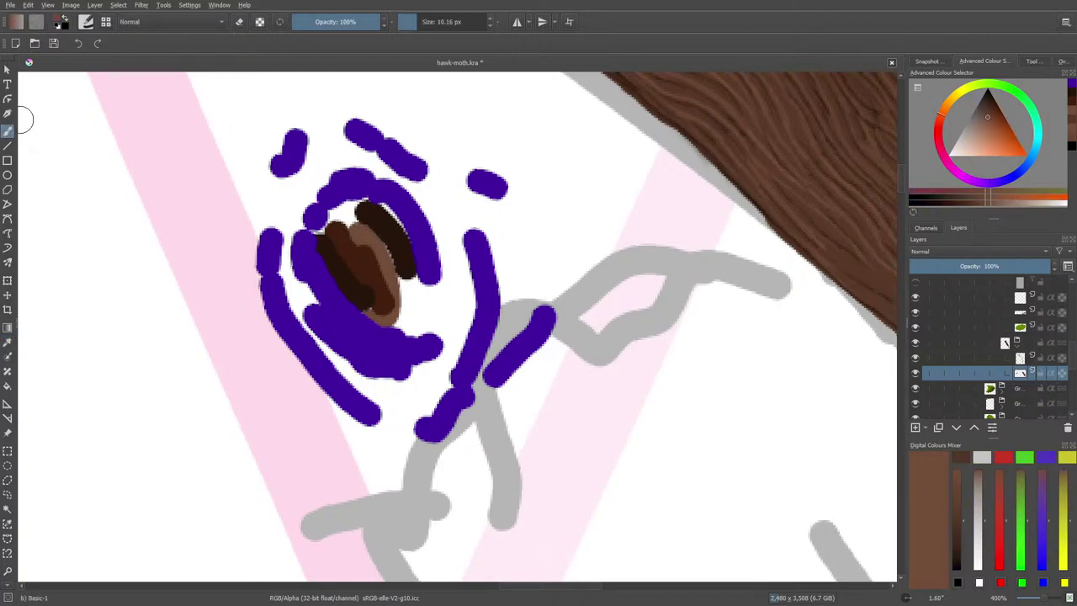
- Erase all the purple and brown test swatches beside the tree with the Eraser Circle brush at about 50 px
key("e")
left_click_drag(423, 22, 446, 22)
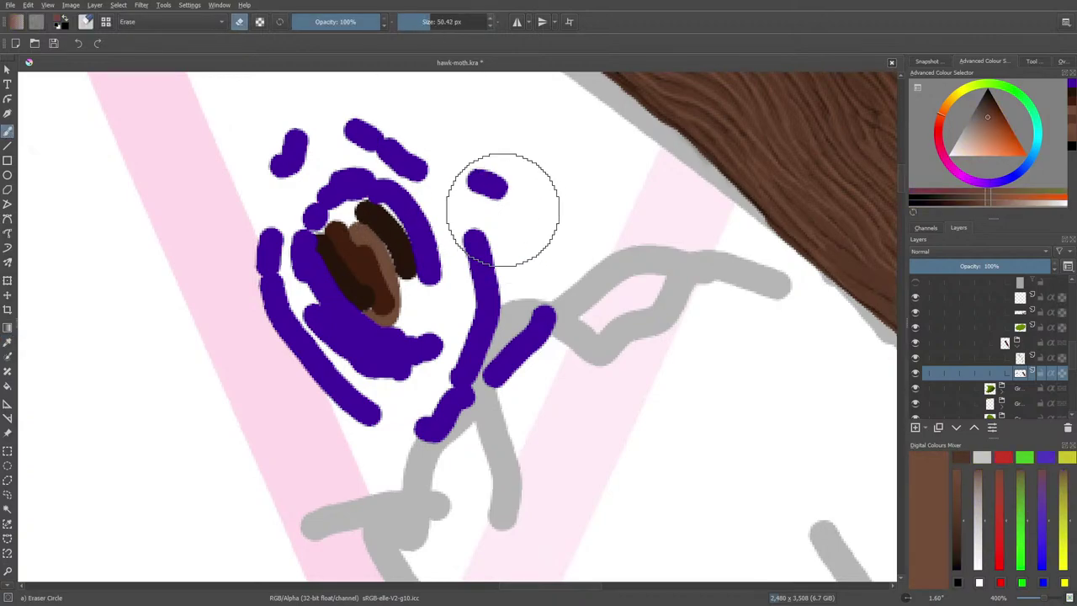
mouse_move(502, 210)
left_mouse_down()
mouse_move(397, 105)
mouse_move(502, 275)
mouse_move(527, 363)
mouse_move(272, 121)
mouse_move(486, 446)
mouse_move(210, 197)
mouse_move(426, 470)
mouse_move(303, 361)
left_mouse_up()
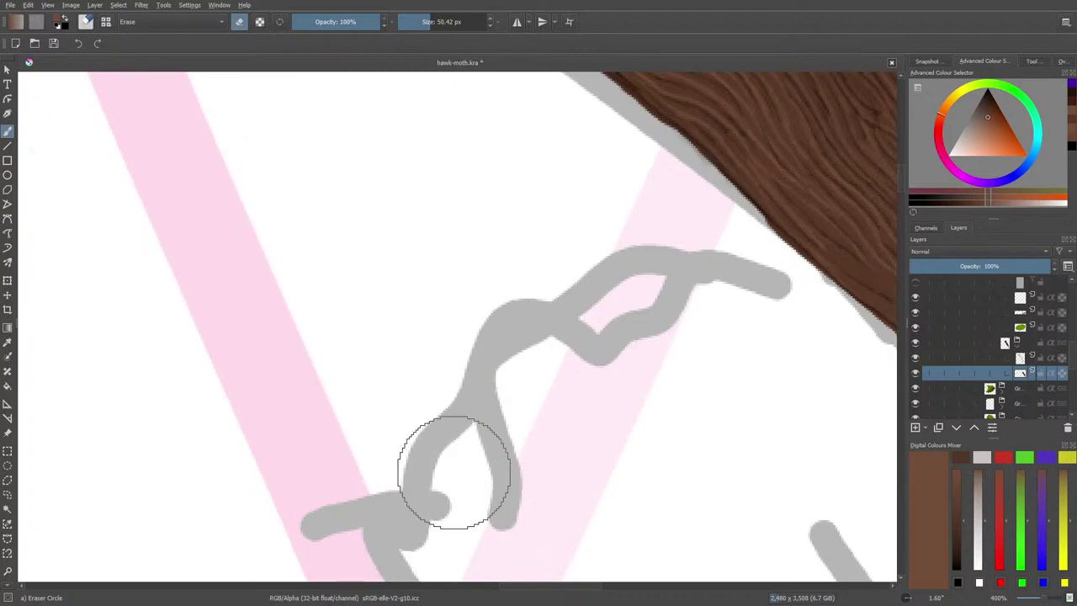
key("e")
- Switch to the Pencil-2 brush and paint fine medium-brown bark lines on the thin forked branch just below the foliage
left_click_drag(517, 589, 630, 589)
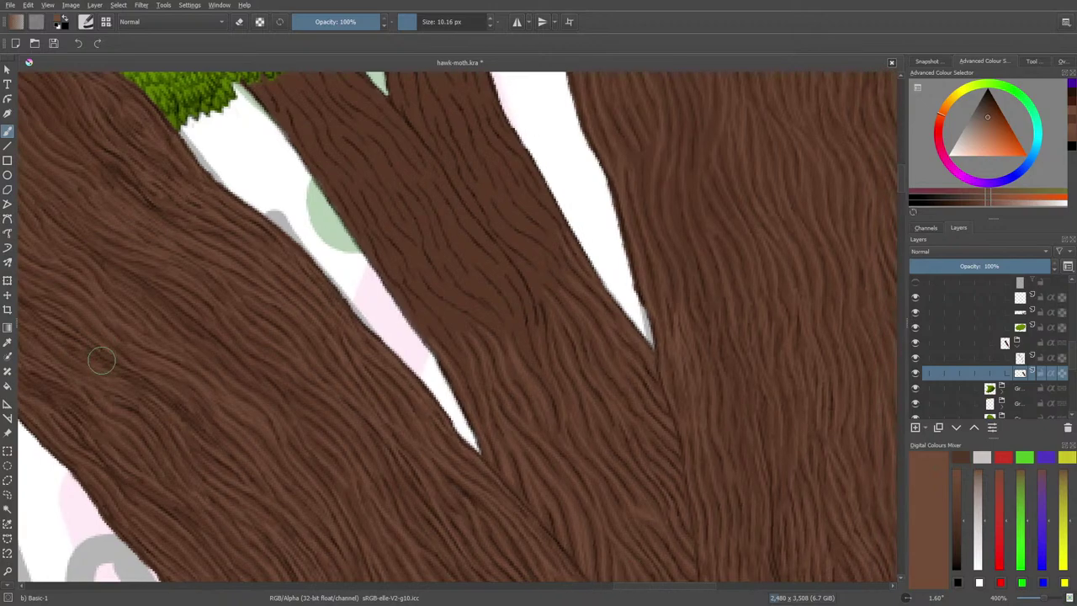
left_click(86, 22)
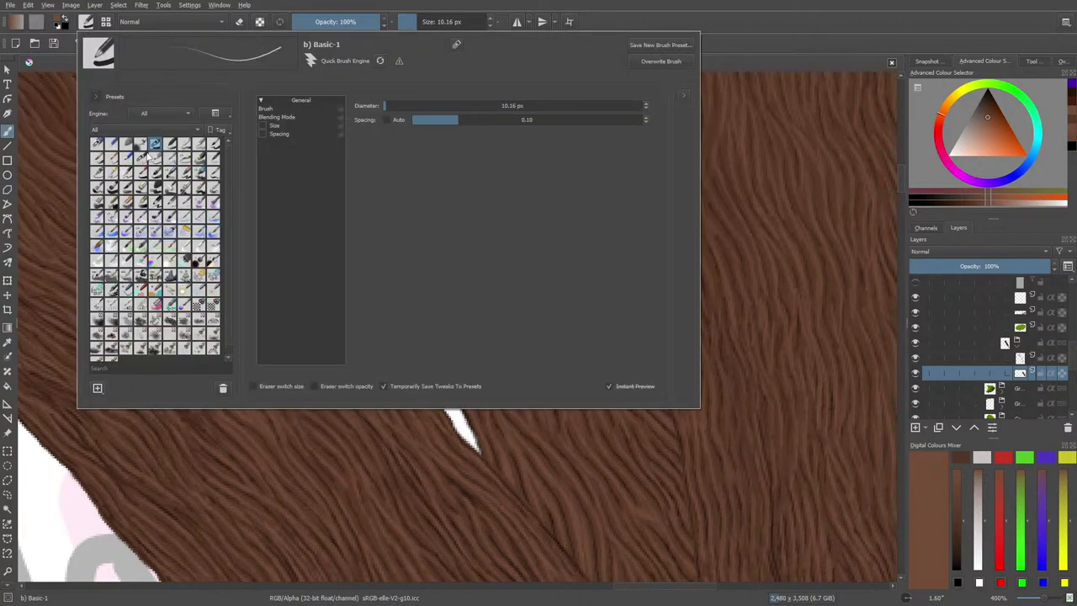
left_click(140, 158)
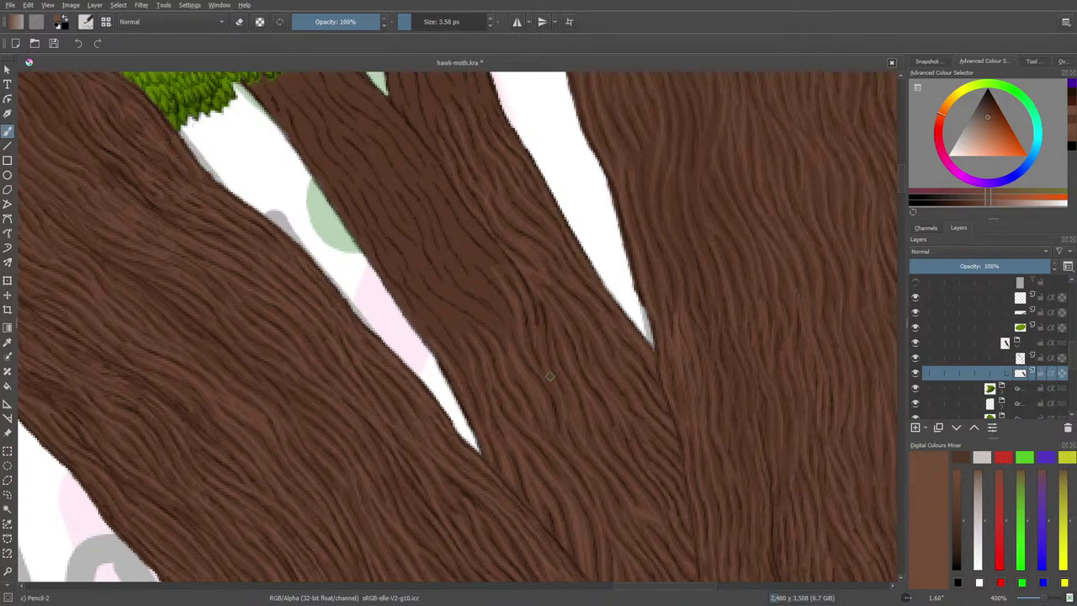
scroll(900, 181, "up", 2)
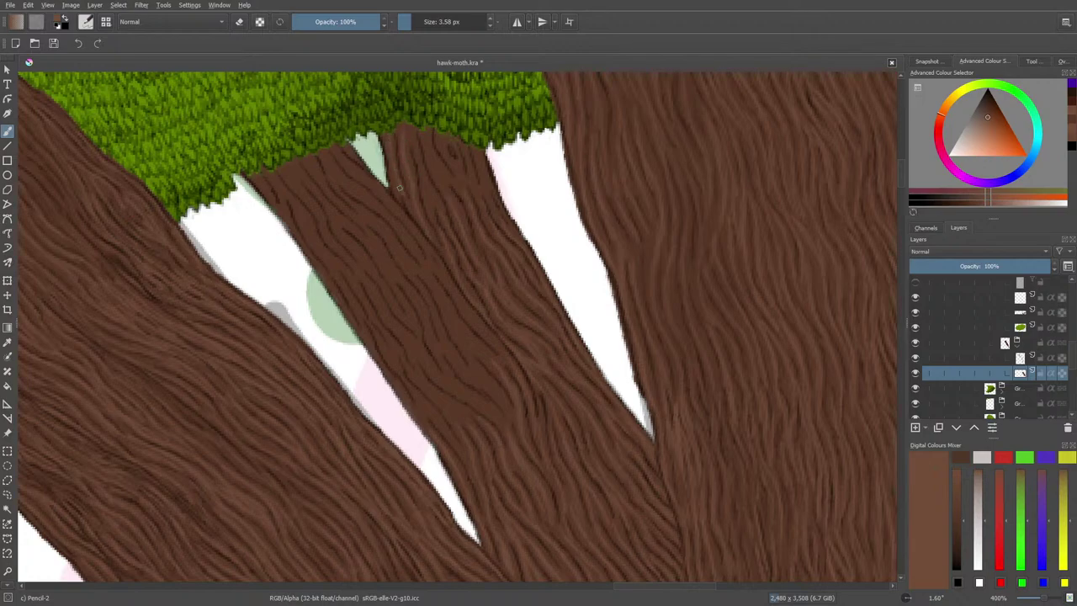
left_click(415, 136)
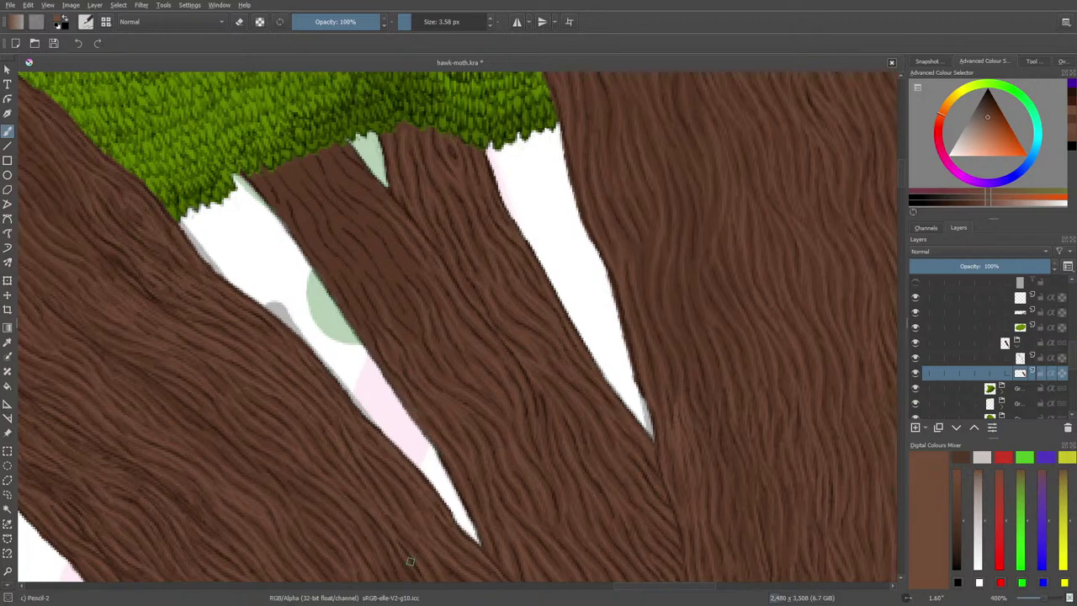
- Fill the remaining dark area on the left fork of the thin branch with fine medium-brown bark lines
mouse_move(536, 176)
left_mouse_down()
mouse_move(545, 201)
mouse_move(532, 191)
mouse_move(545, 202)
mouse_move(535, 222)
mouse_move(544, 210)
mouse_move(525, 220)
mouse_move(531, 171)
mouse_move(538, 193)
left_mouse_up()
key("e")
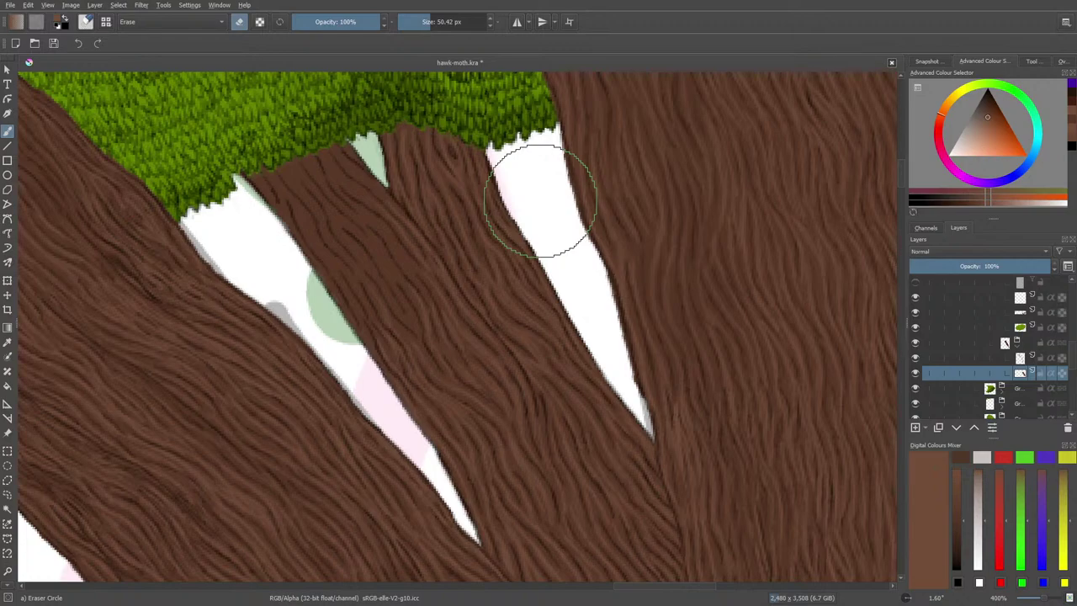
key("e")
left_click_drag(641, 582, 734, 578)
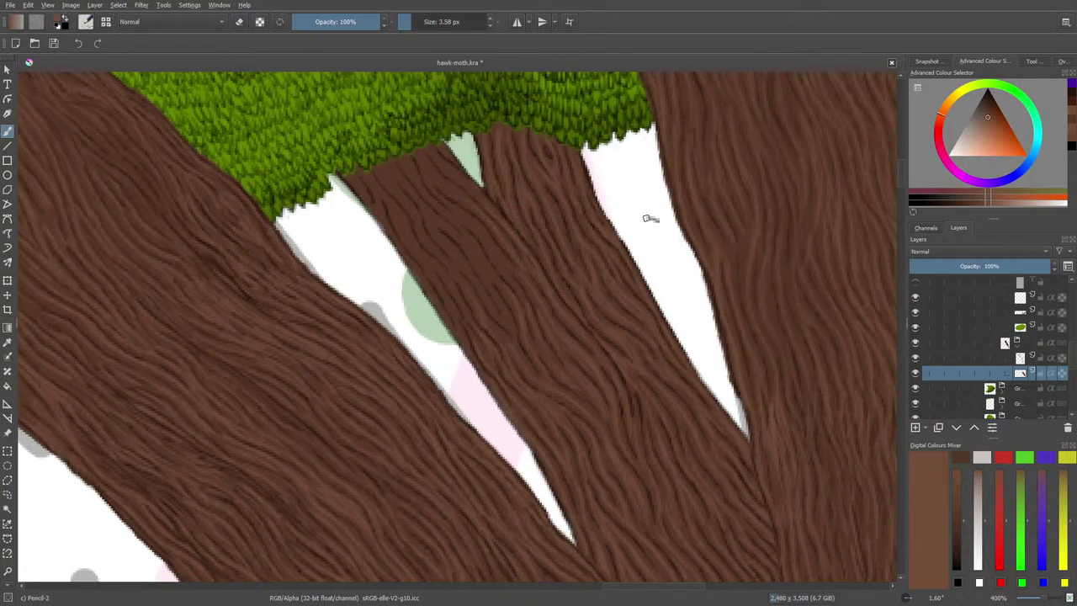
mouse_move(644, 218)
left_mouse_down()
mouse_move(640, 232)
mouse_move(655, 220)
mouse_move(643, 249)
mouse_move(645, 238)
mouse_move(649, 260)
mouse_move(656, 250)
mouse_move(643, 258)
mouse_move(648, 221)
mouse_move(650, 253)
left_mouse_up()
key("e")
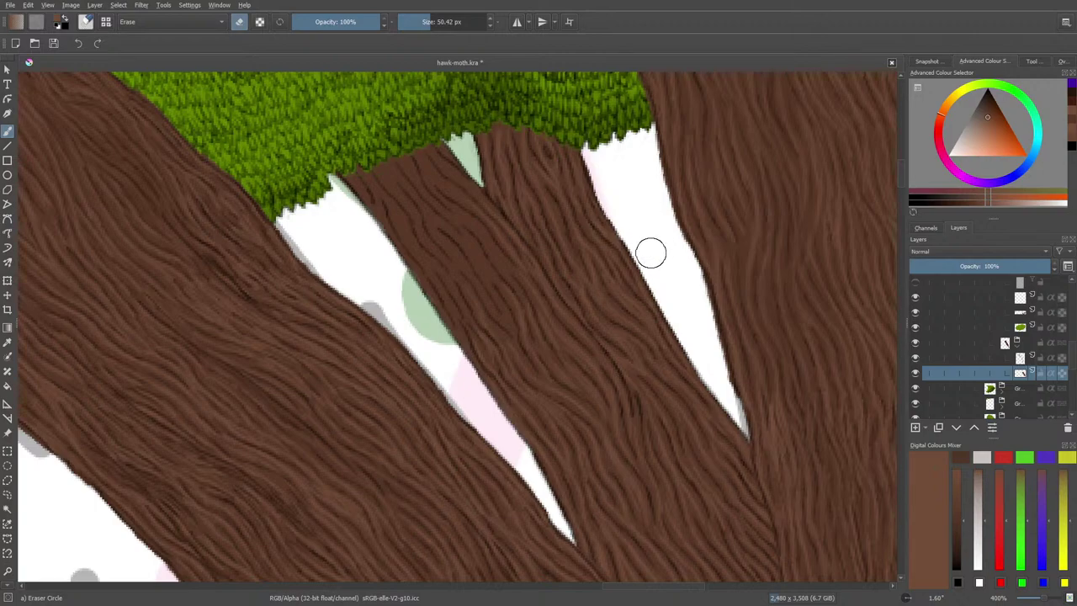
key("e")
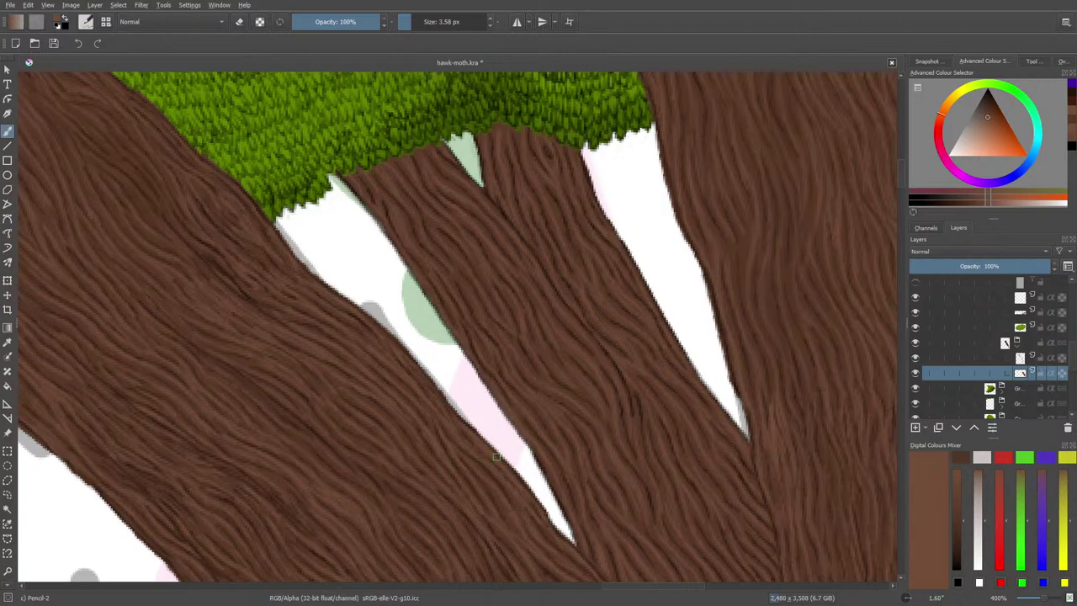
- Pick a darker brown as the painting colour and switch to the Basic-1 brush
mouse_move(496, 457)
left_mouse_down()
mouse_move(899, 185)
mouse_move(902, 212)
mouse_move(903, 178)
left_mouse_up()
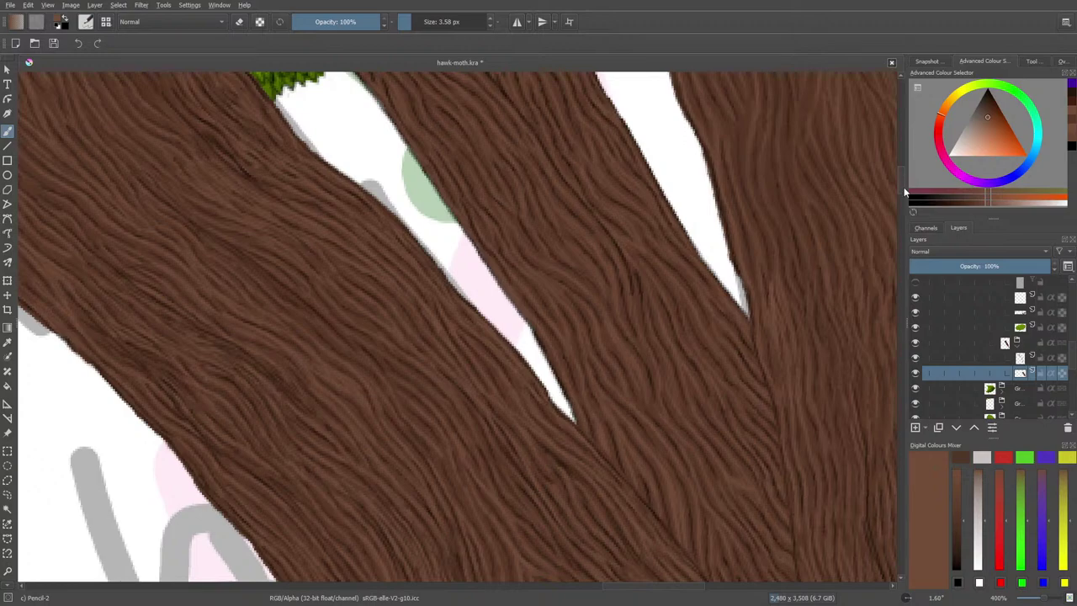
left_click(1035, 599)
left_click(1035, 599)
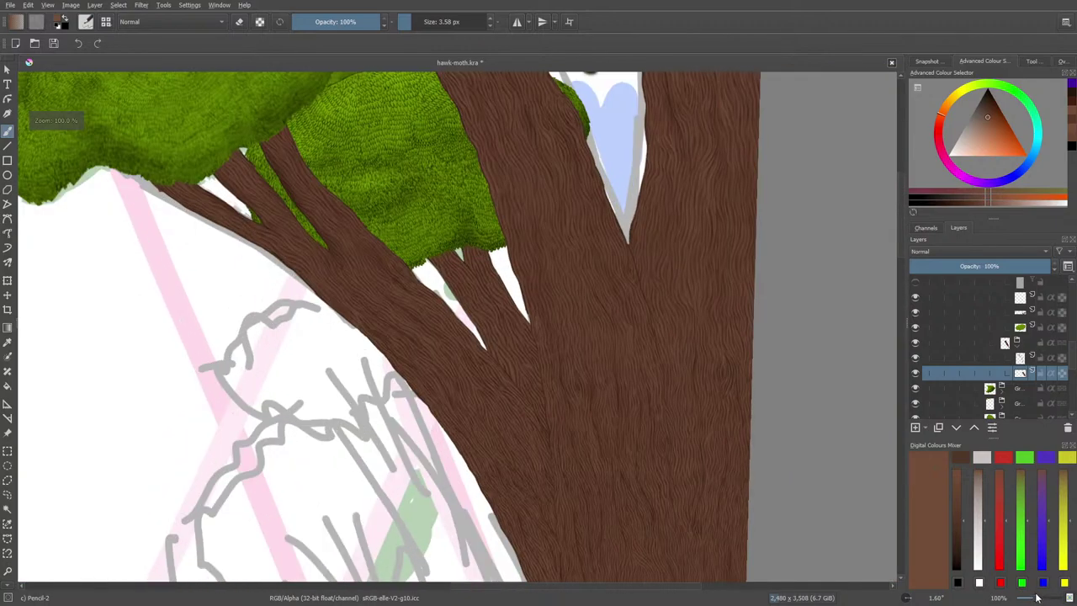
left_click(1039, 597)
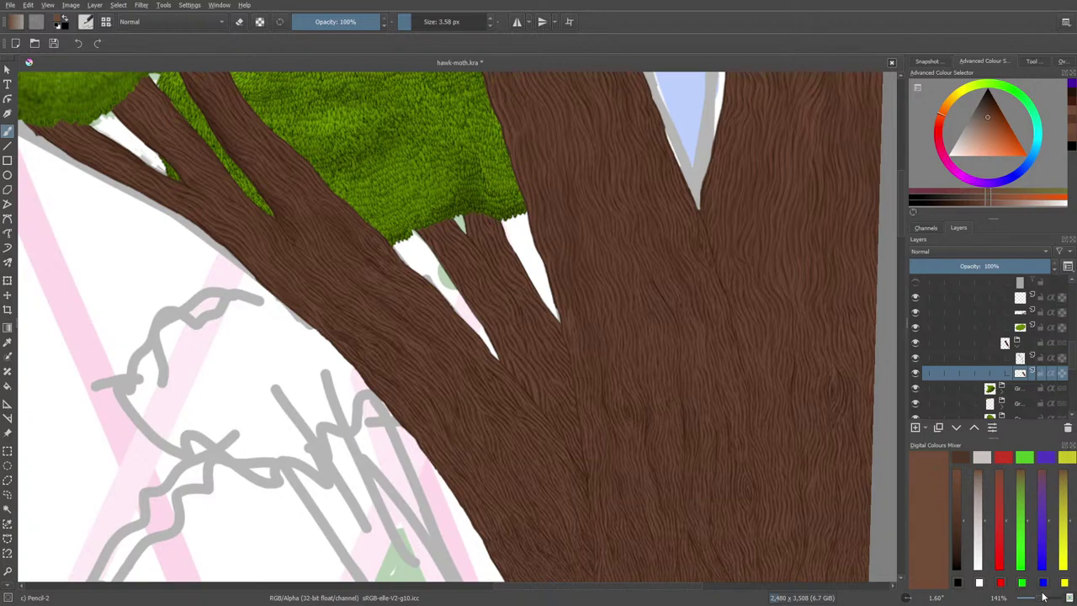
right_click(523, 378)
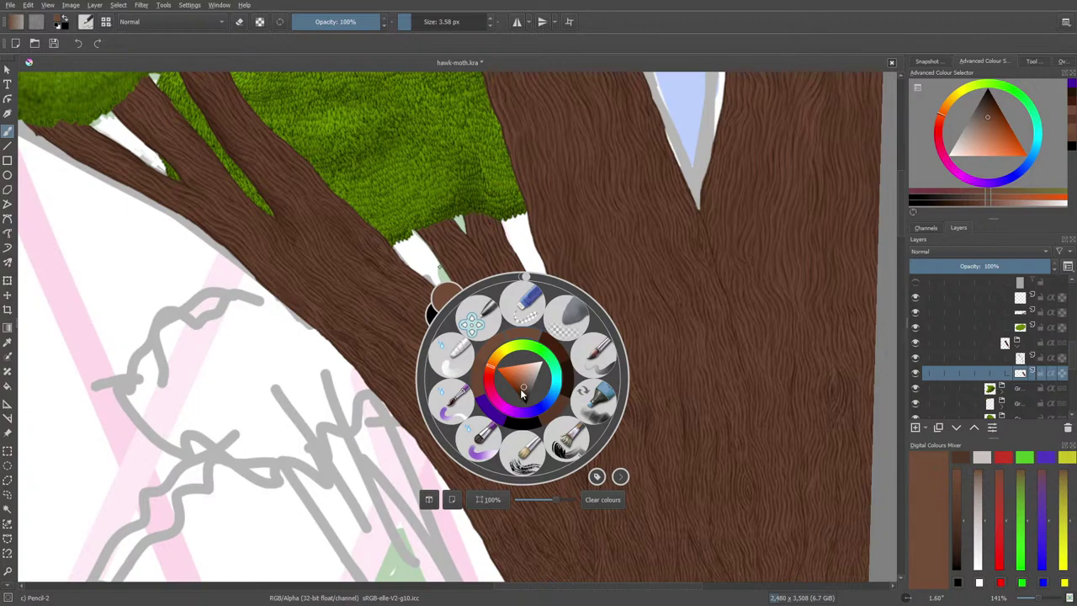
left_click(523, 389)
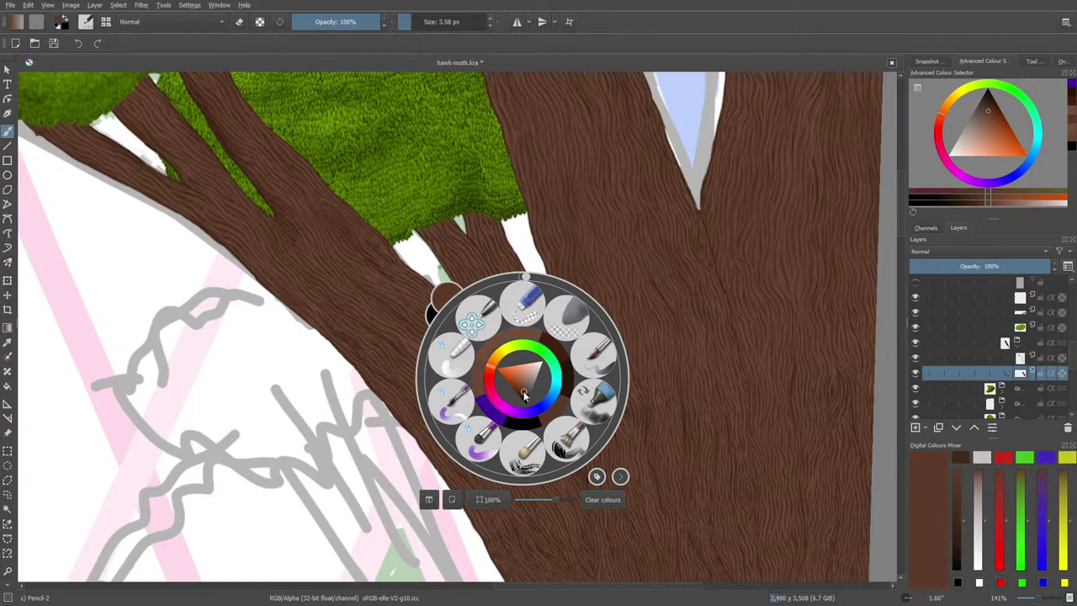
left_click(90, 25)
left_click(158, 148)
right_click(505, 432)
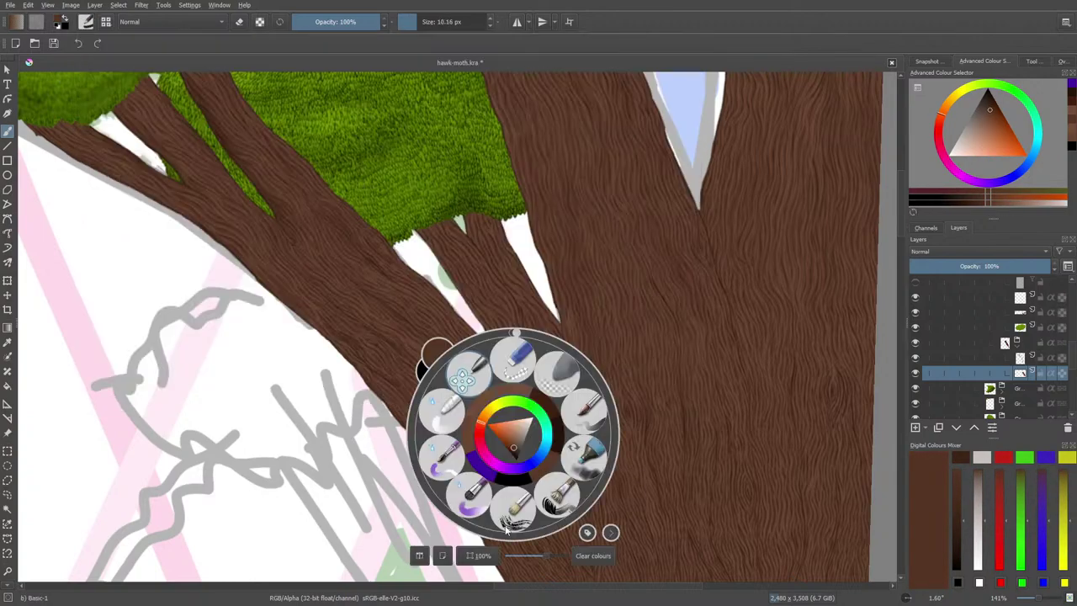
left_click(395, 269)
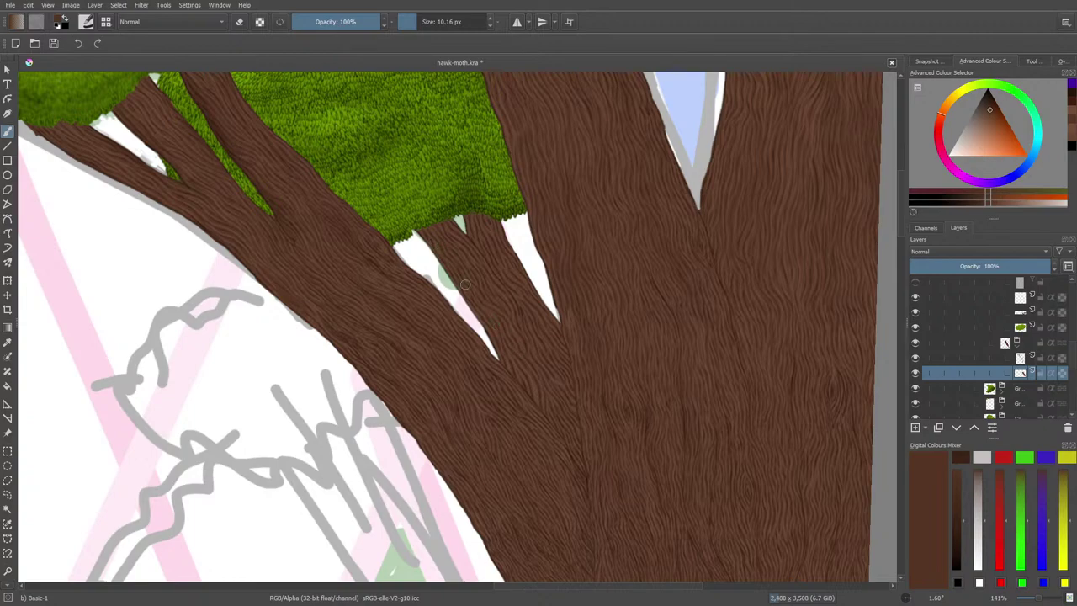
- Turn on Preserve Alpha, try shading the thin branches at 75% opacity and undo those strokes
left_click(261, 22)
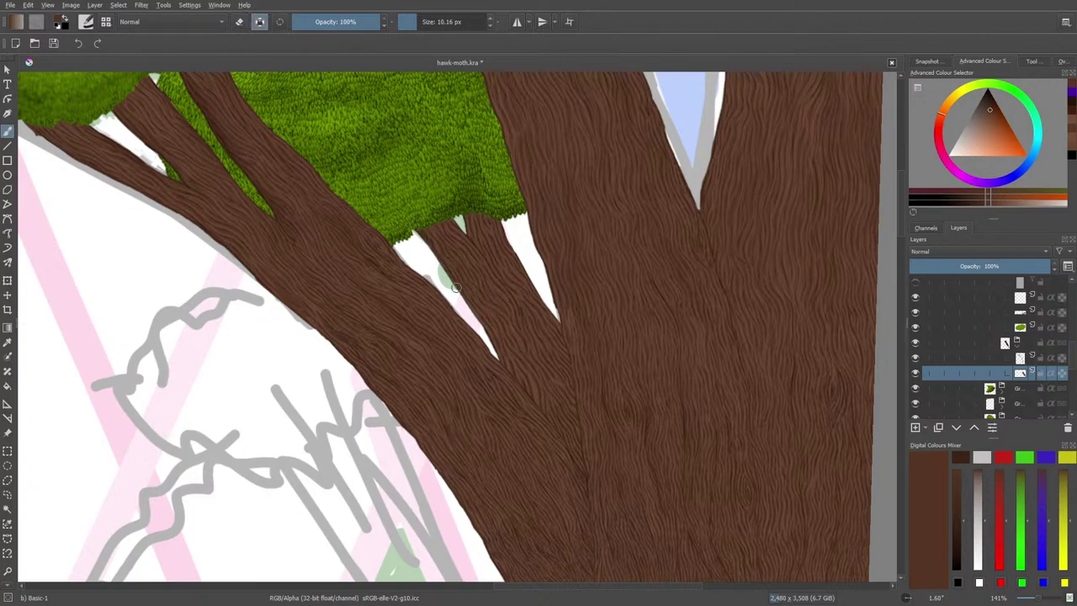
left_click_drag(320, 21, 359, 24)
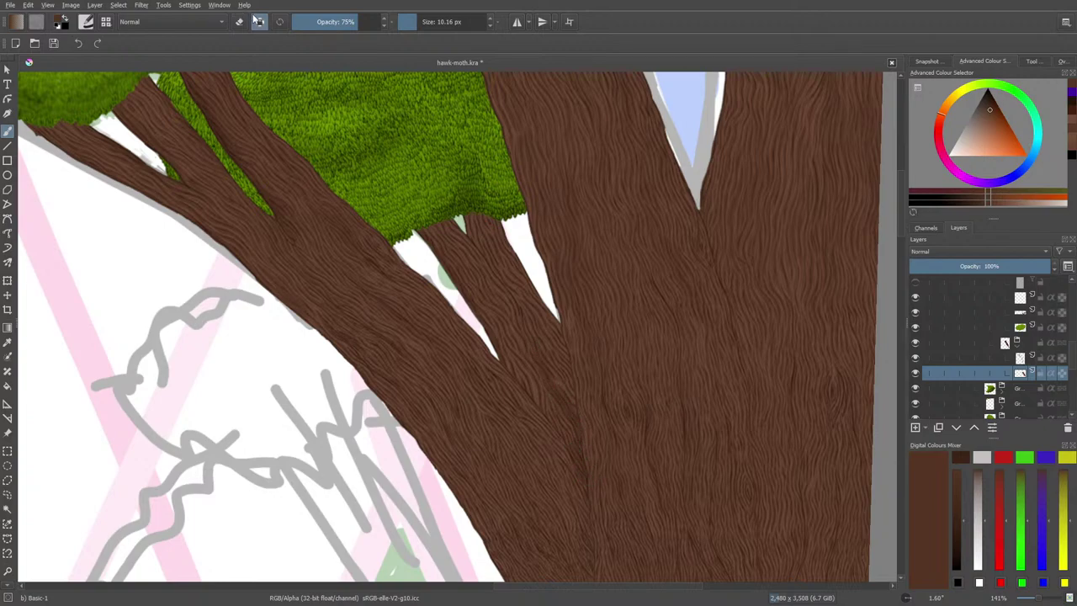
left_click(76, 45)
left_click(77, 44)
left_click(77, 45)
- Pick a near-black brown as the painting colour for the branch shadows
right_click(461, 400)
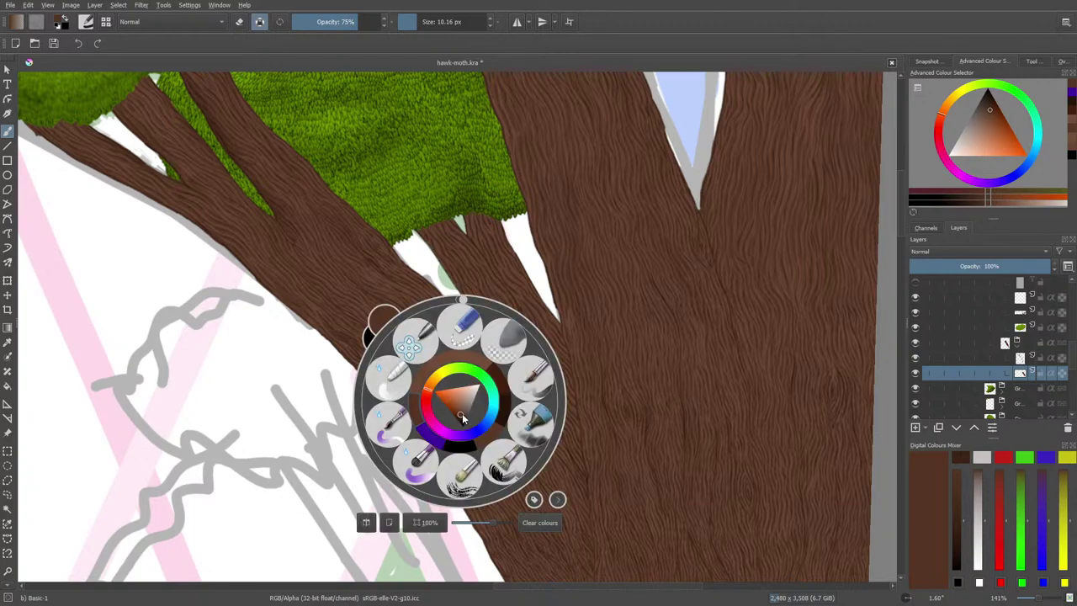
left_click(461, 417)
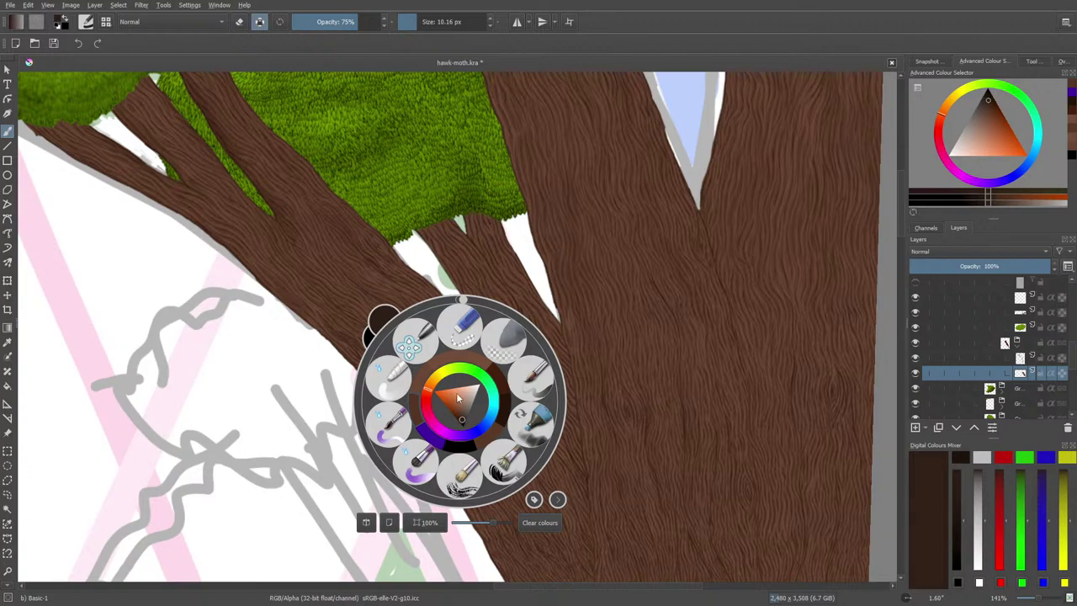
left_click(350, 252)
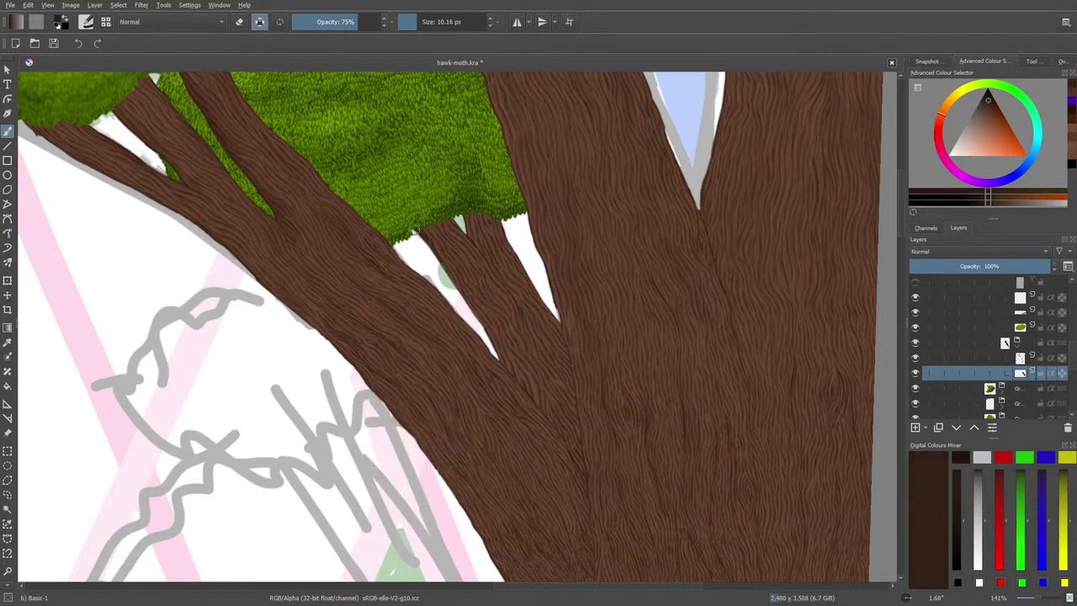
- Try a near-black brown shadow stroke along the left edge of the thin branch and undo it
mouse_move(437, 258)
left_mouse_down()
mouse_move(495, 363)
mouse_move(474, 319)
left_mouse_up()
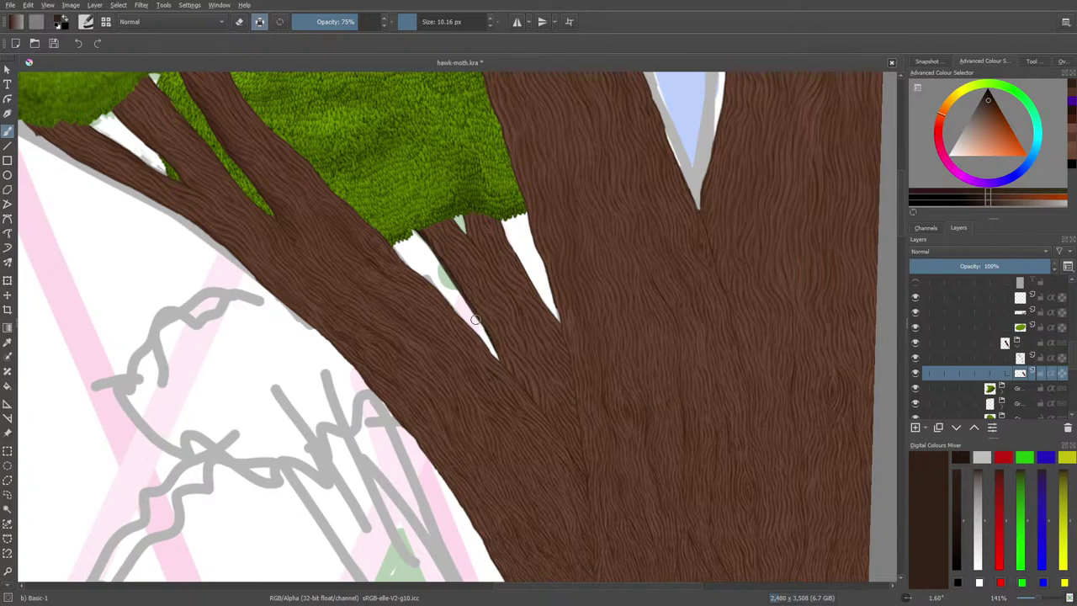
left_click(78, 43)
left_click(78, 43)
left_click(76, 43)
- Switch to the Basic-2 Opacity brush at 75% opacity and about 11 px, and shade the thin branches' edges and base
left_click(86, 21)
left_click(169, 145)
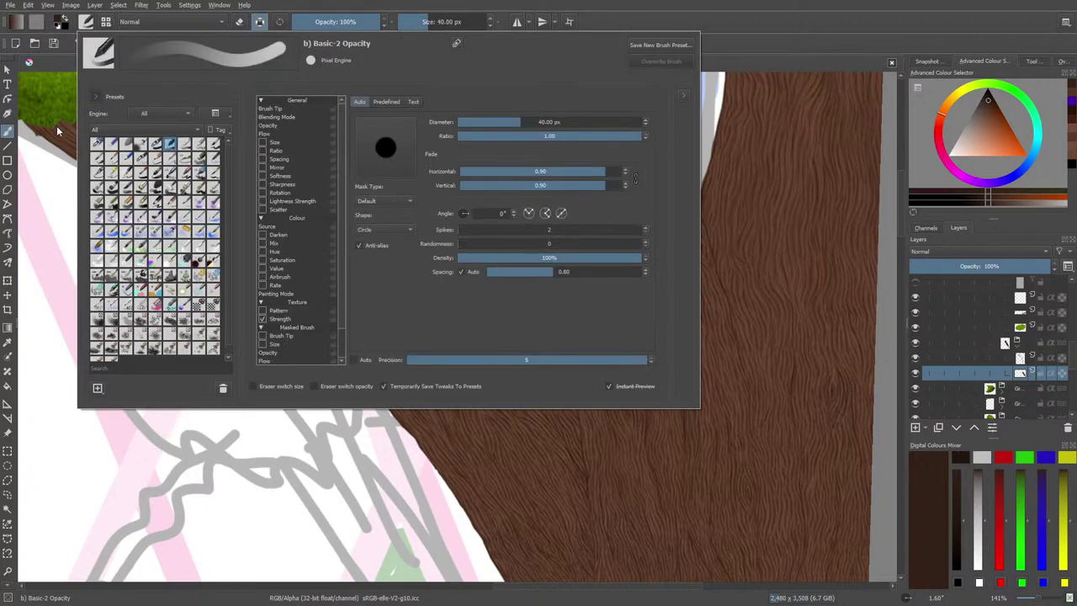
left_click(155, 144)
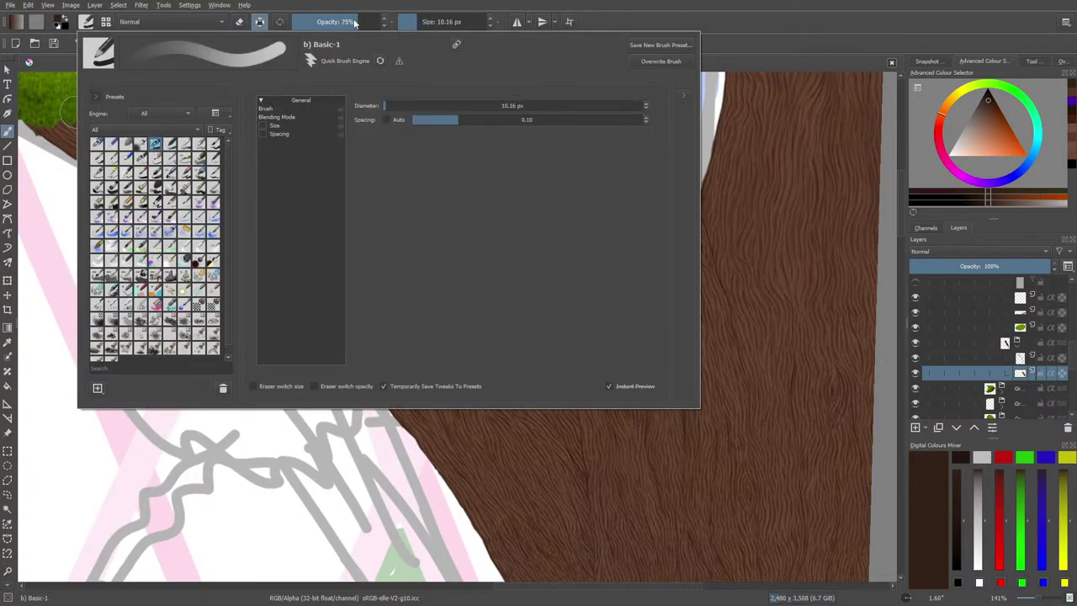
left_click(354, 22)
left_click(85, 22)
left_click(168, 145)
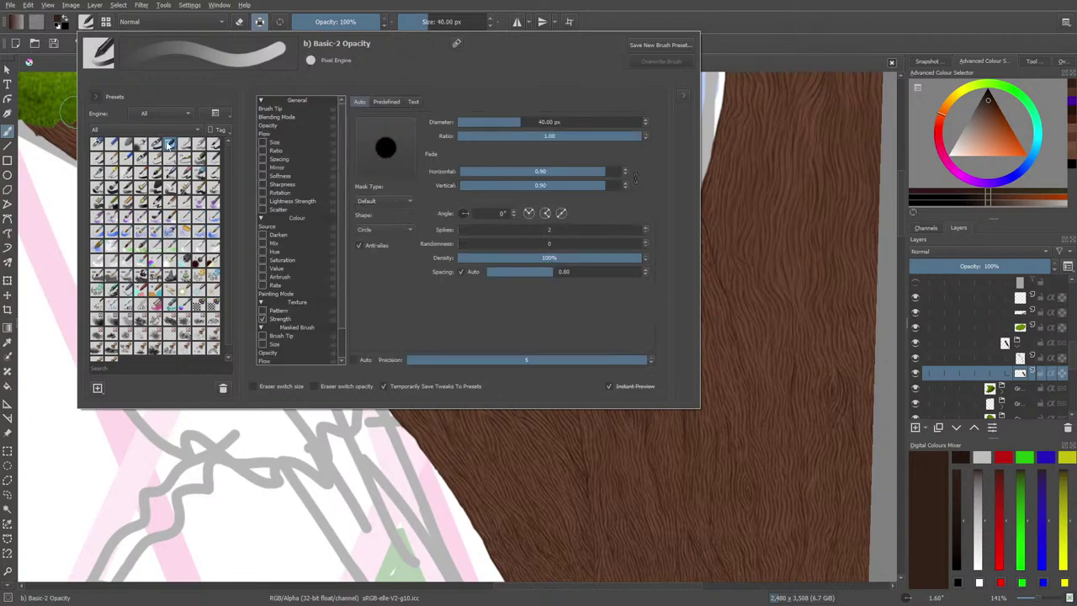
right_click(325, 432)
left_click(349, 23)
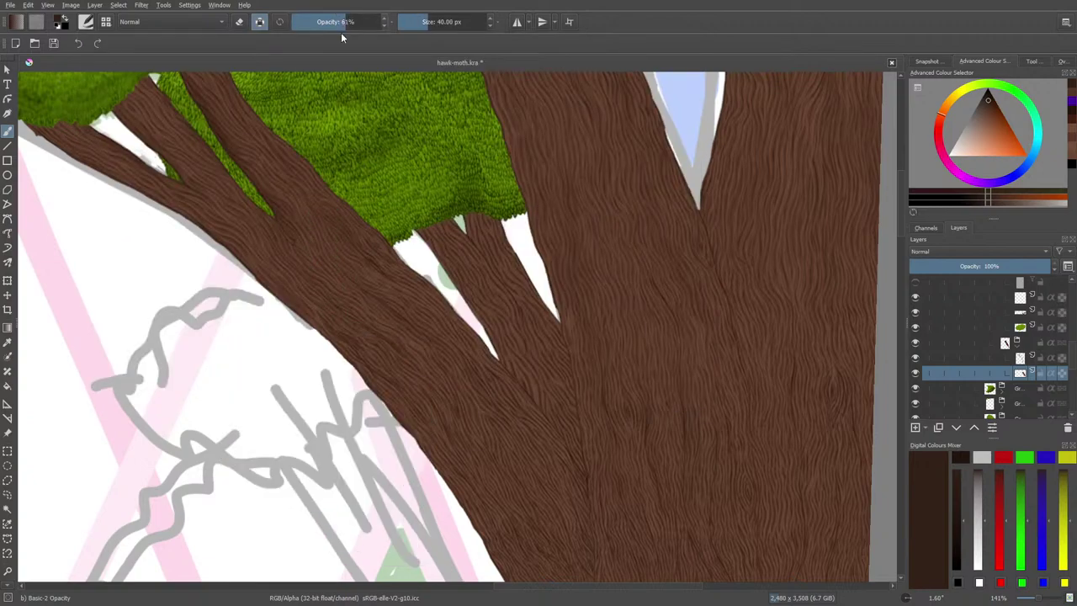
left_click_drag(345, 24, 358, 32)
left_click_drag(437, 24, 417, 25)
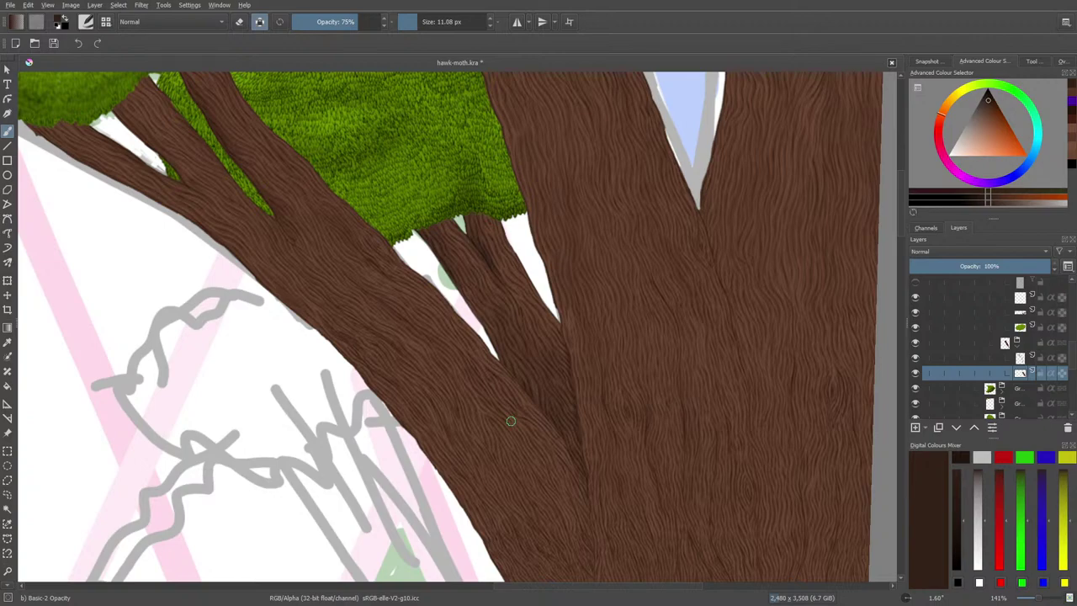
- Show the hidden blur filter layer and move it up out of its group so it blurs the thin branches too
left_click(915, 285)
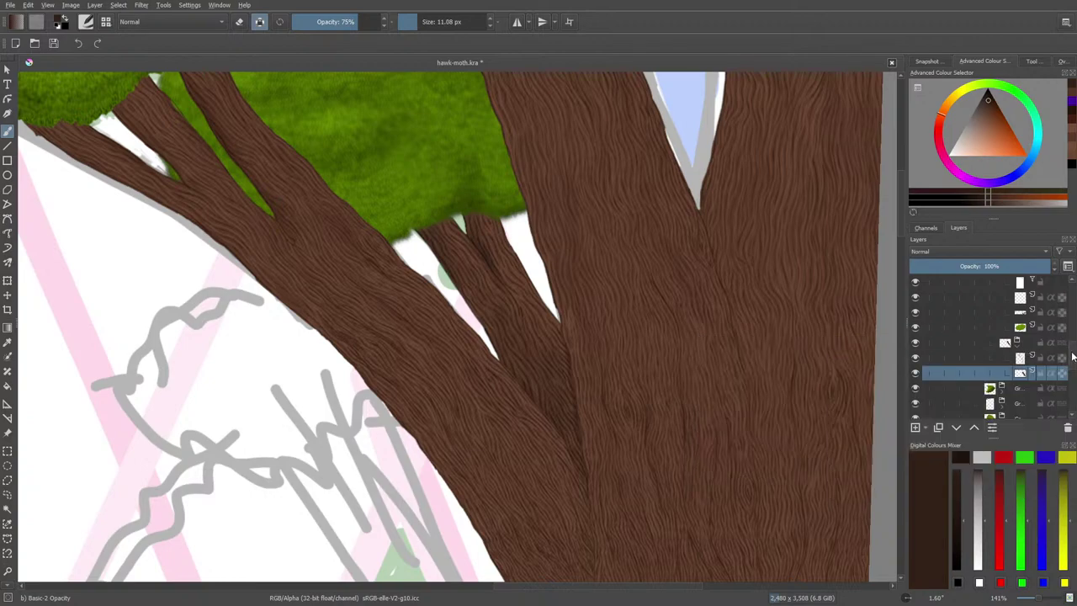
scroll(1005, 316, "up", 2)
left_click(1005, 317)
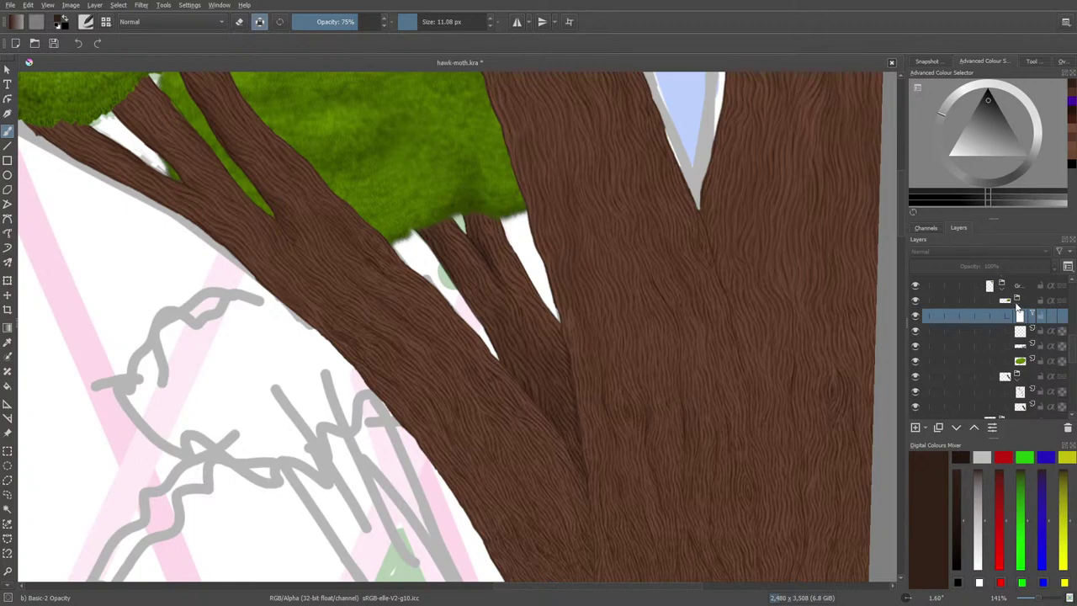
left_click(1020, 375)
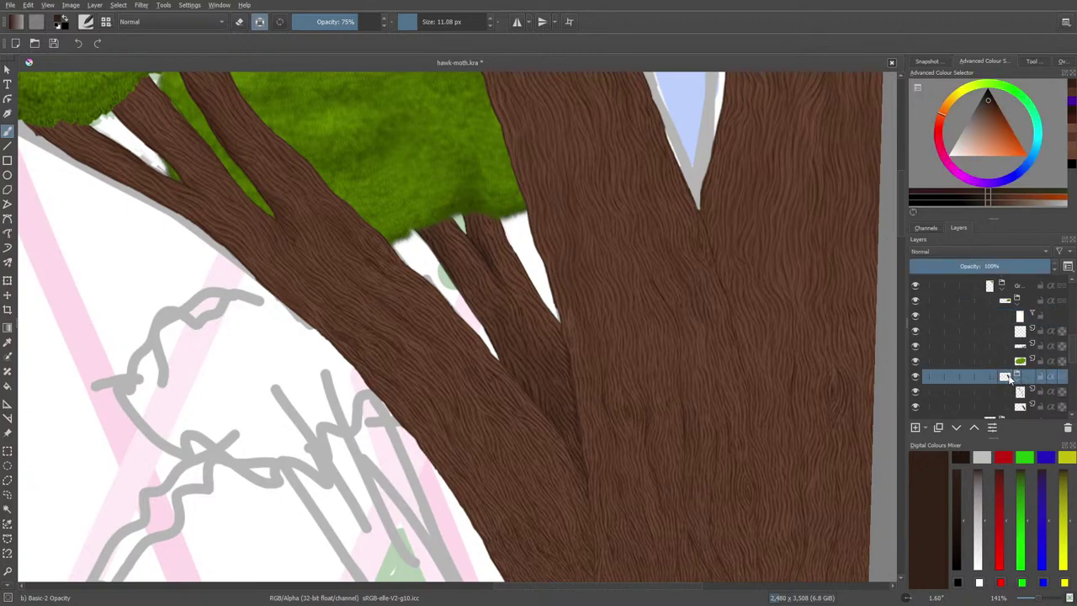
left_click(1020, 316)
left_click(974, 428)
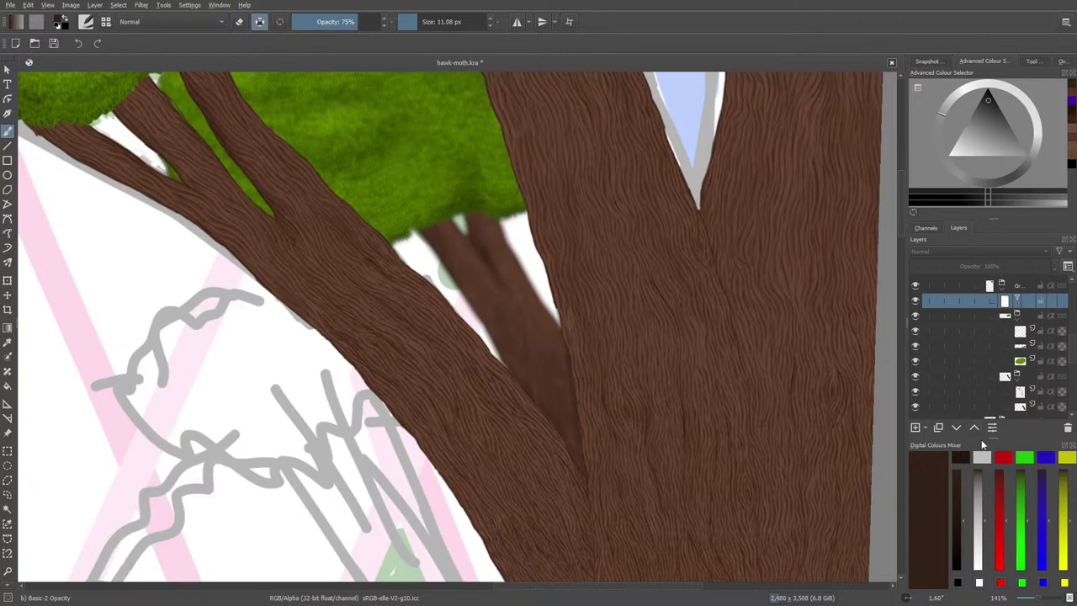
- Try erasing the blur filter over the thin branches with the Eraser Soft brush at about 18 px and 75% opacity
key("e")
left_click(85, 21)
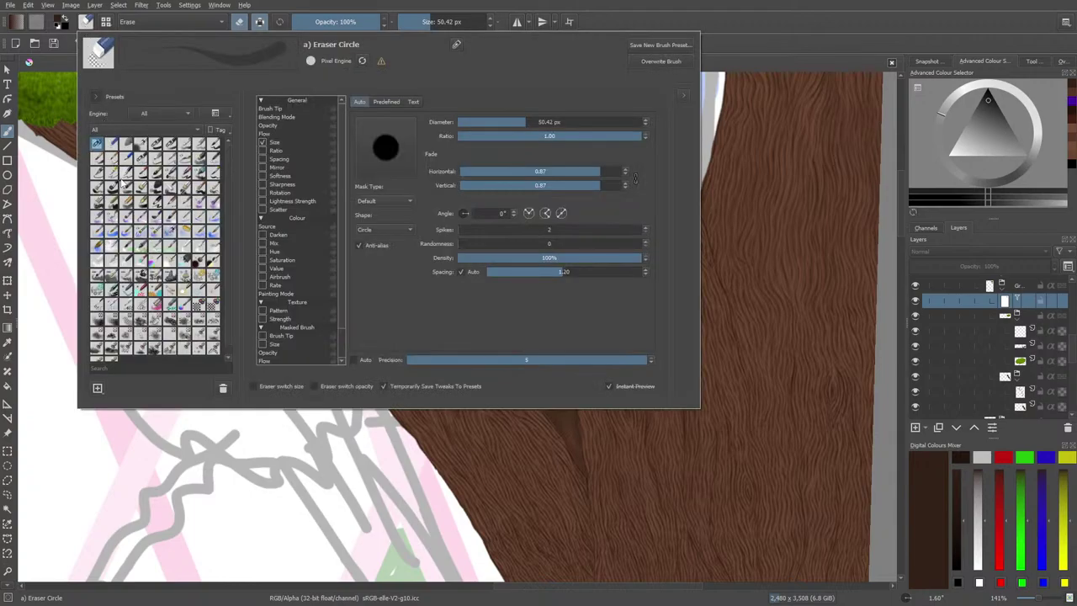
left_click(127, 148)
left_click(276, 484)
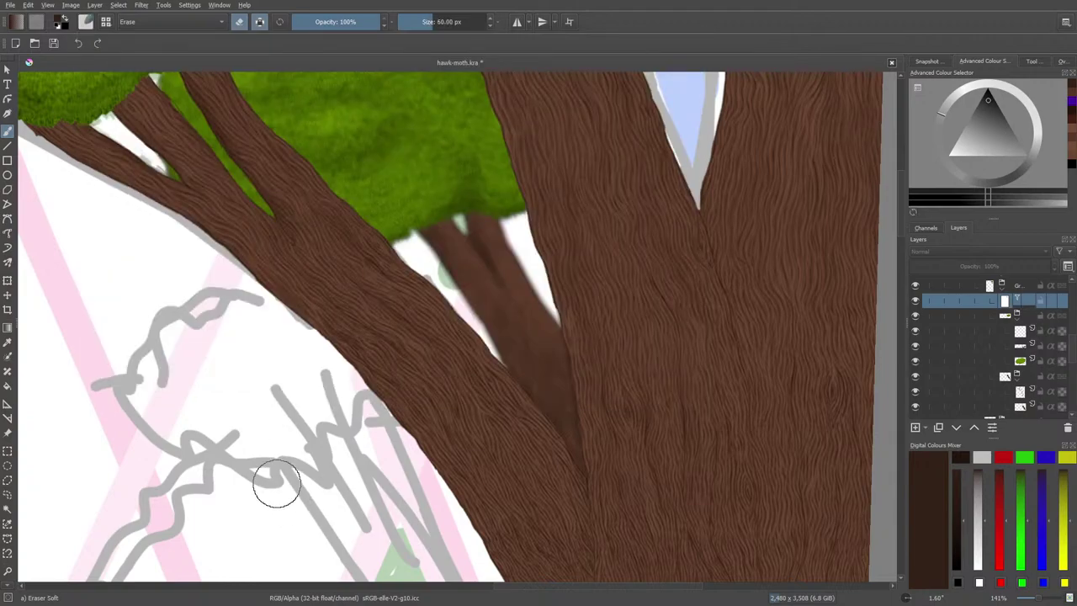
left_click_drag(425, 22, 419, 19)
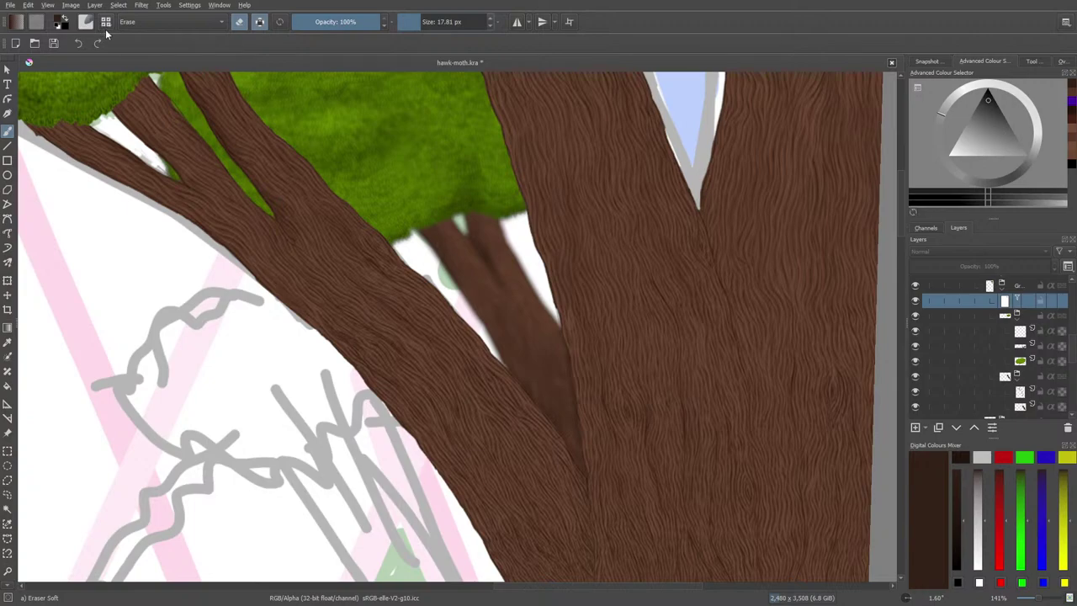
left_click_drag(374, 21, 360, 21)
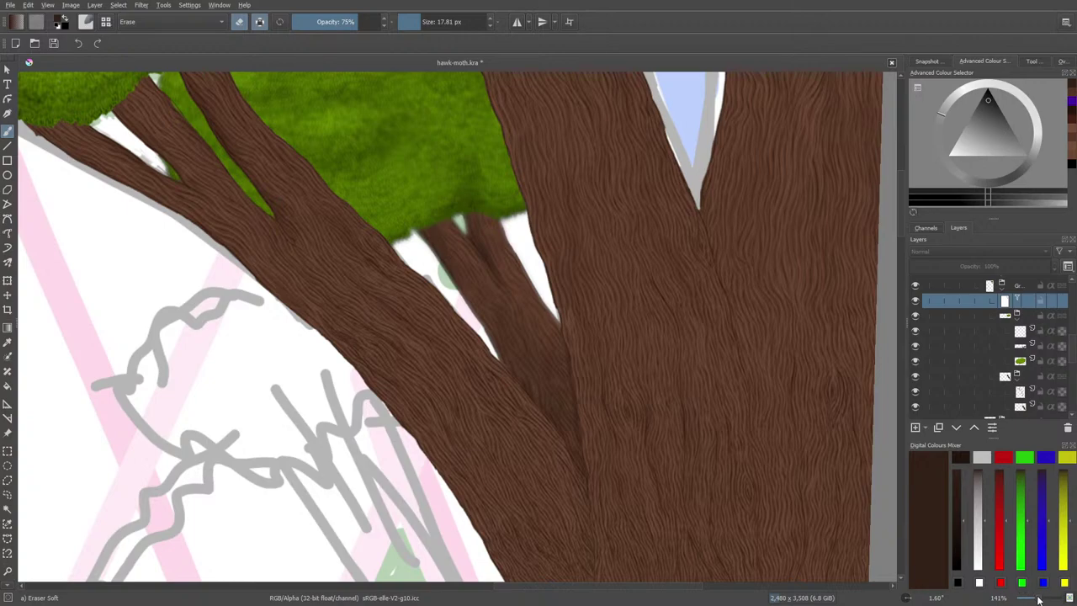
left_click_drag(1039, 599, 1036, 602)
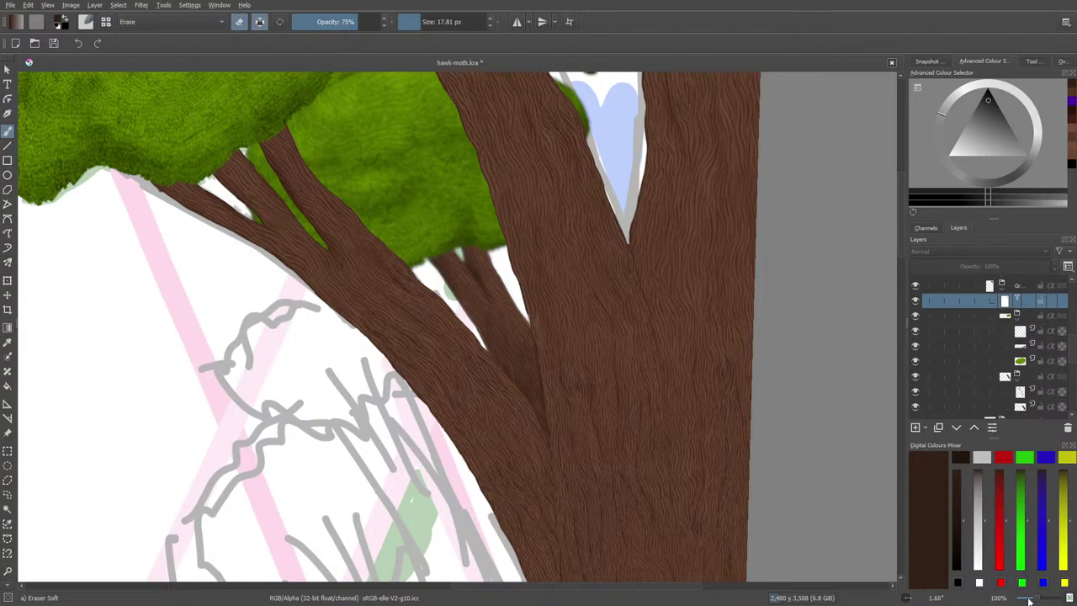
- Undo the recent eraser strokes on the filter layer and return to the Basic-2 Opacity brush
left_click(78, 45)
left_click(77, 45)
left_click(77, 45)
left_click(76, 45)
left_click(77, 46)
key("e")
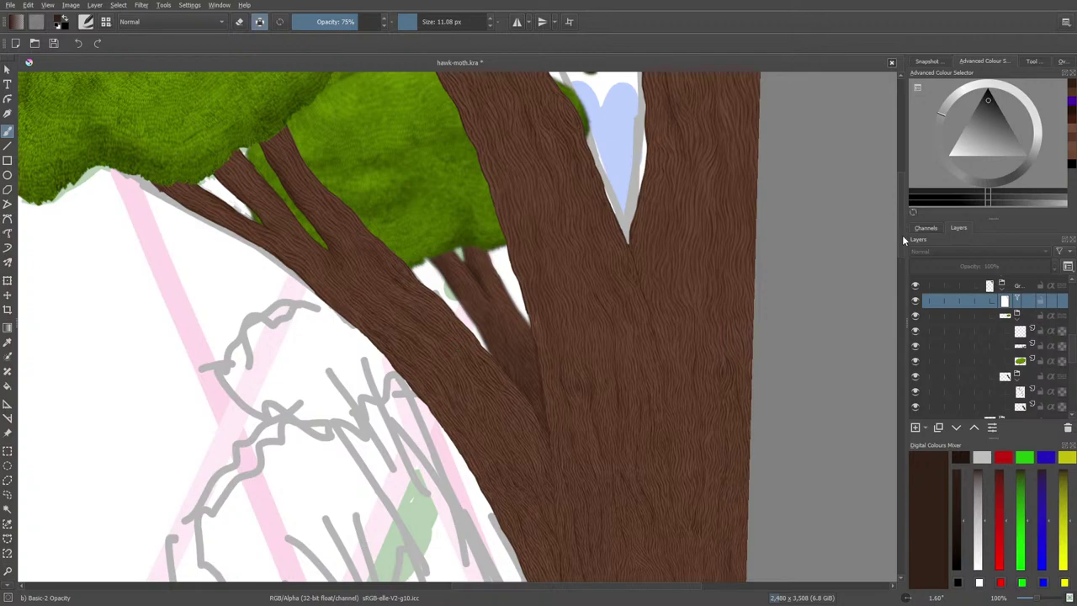
- Select and collapse the background foliage group, and move the foliage slightly to the right behind the tree branches
scroll(389, 327, "down", 3)
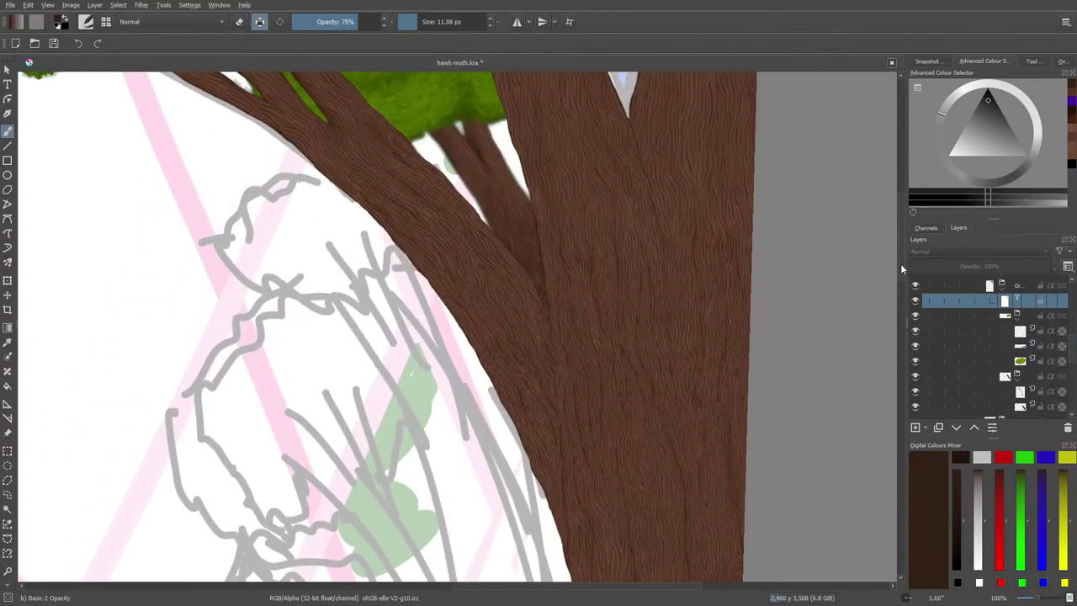
left_click(1028, 598)
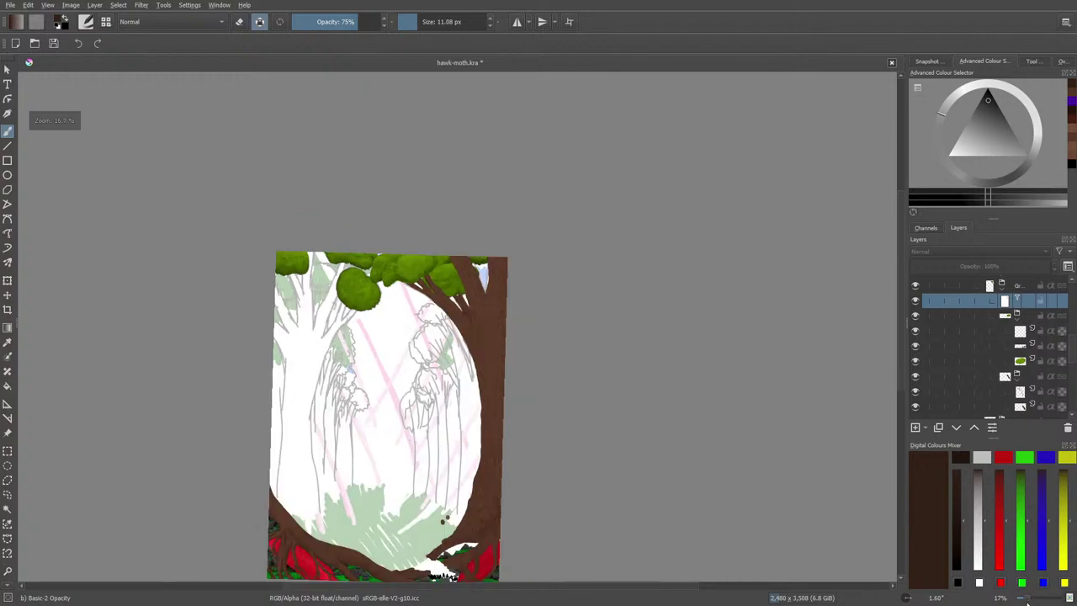
left_click(1027, 598)
left_click_drag(1027, 598, 1033, 603)
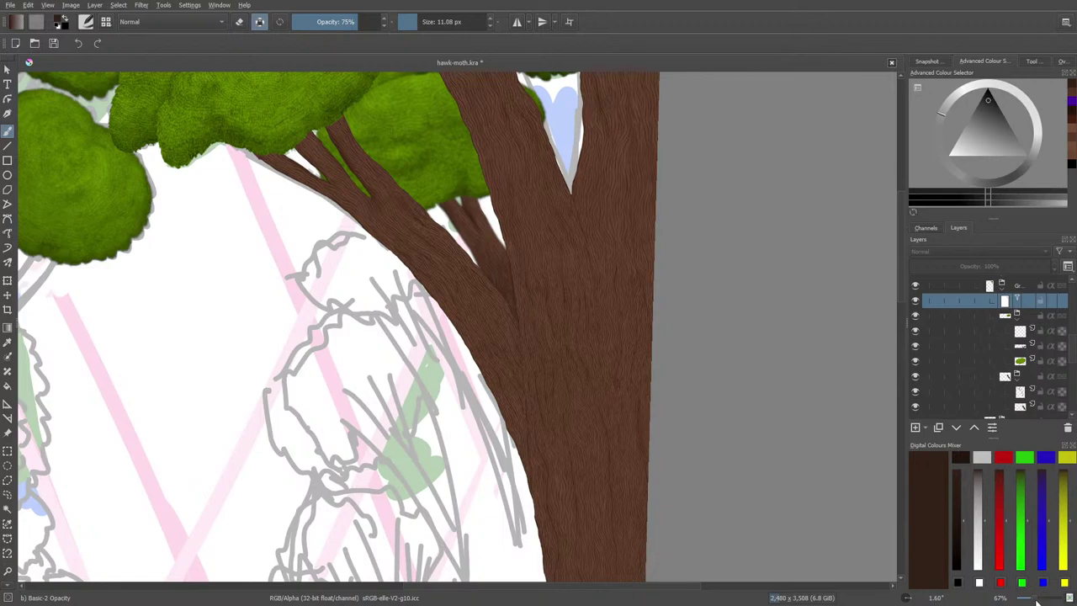
left_click_drag(1030, 603, 1035, 601)
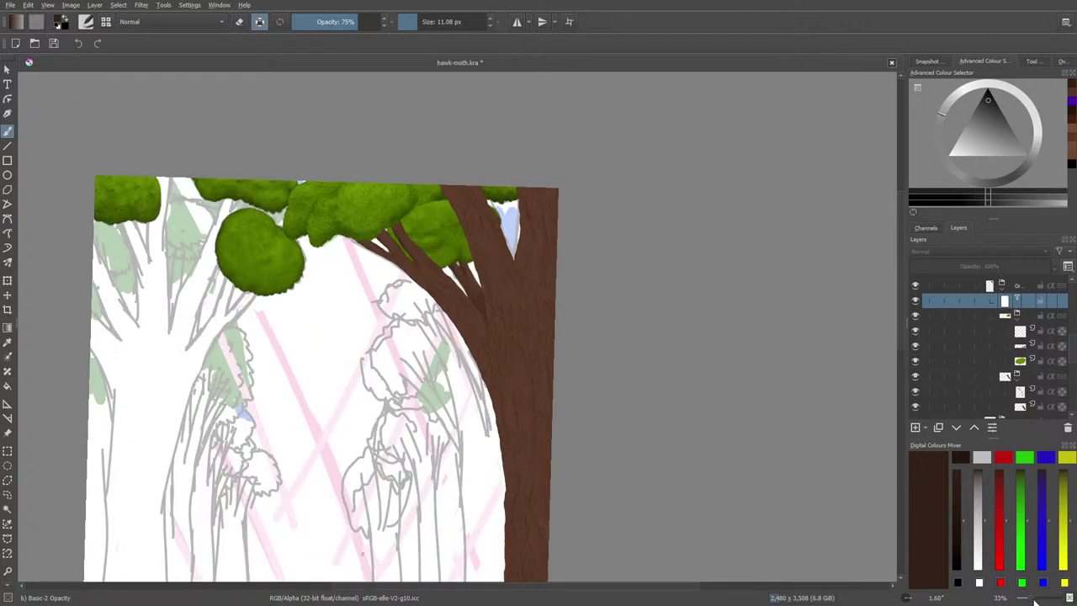
left_click_drag(1035, 601, 1032, 600)
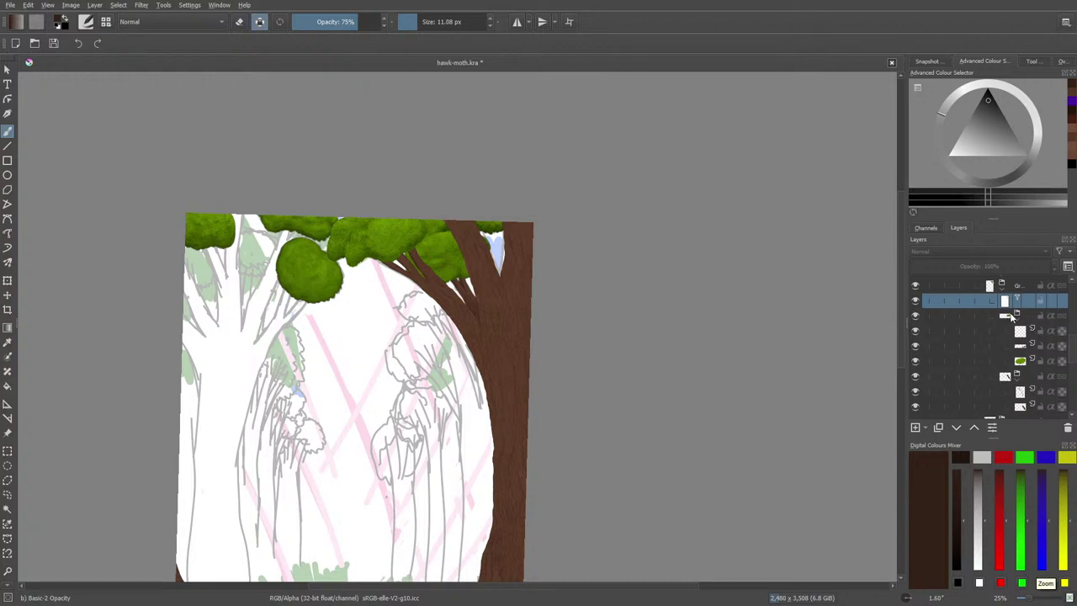
left_click(1013, 315)
mouse_move(1020, 337)
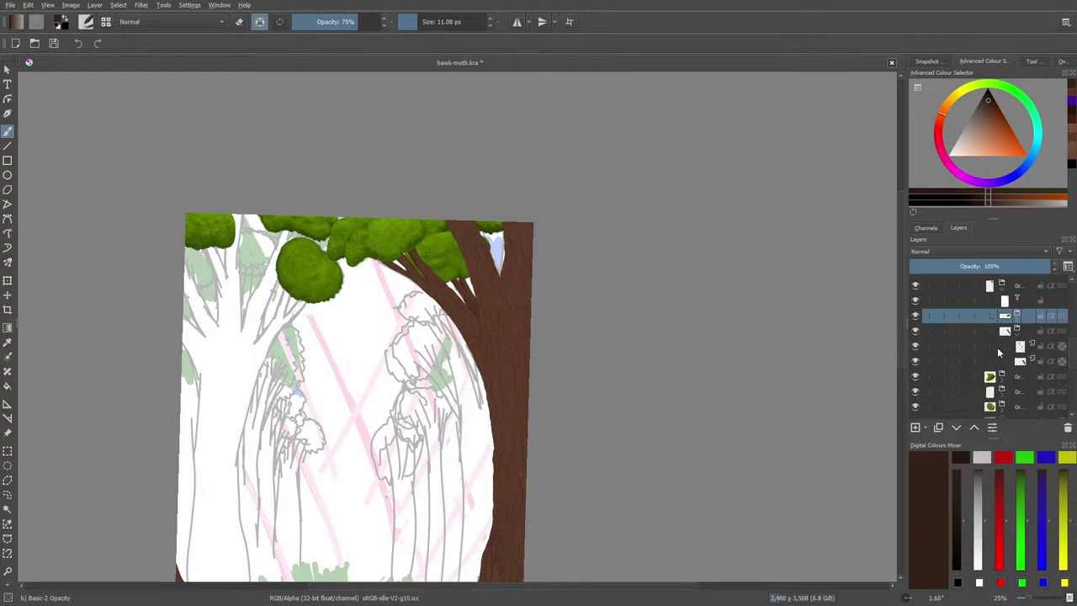
left_click(8, 294)
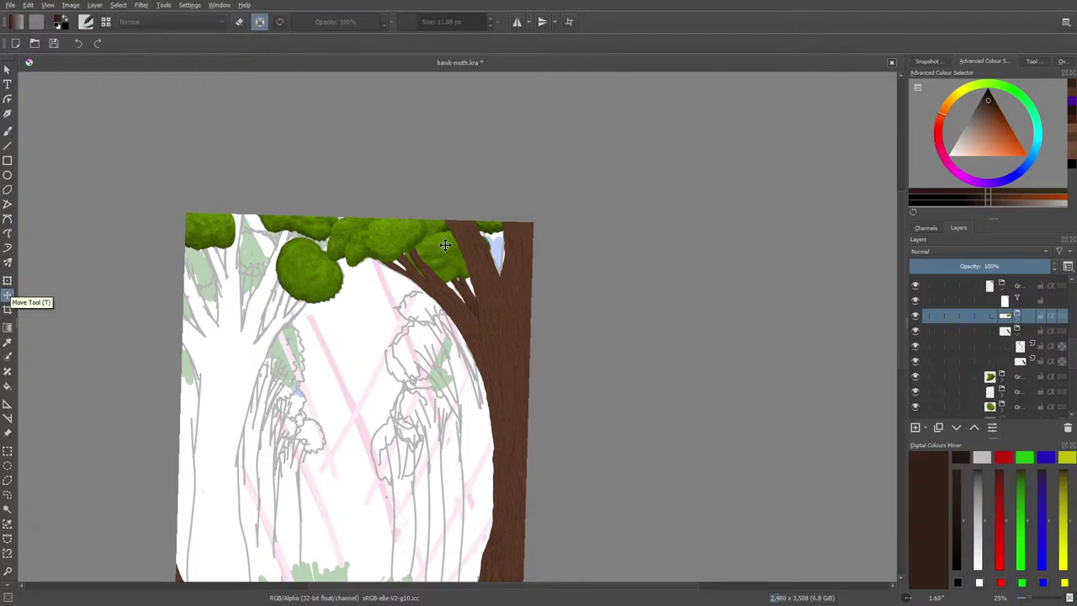
left_click_drag(445, 252, 453, 251)
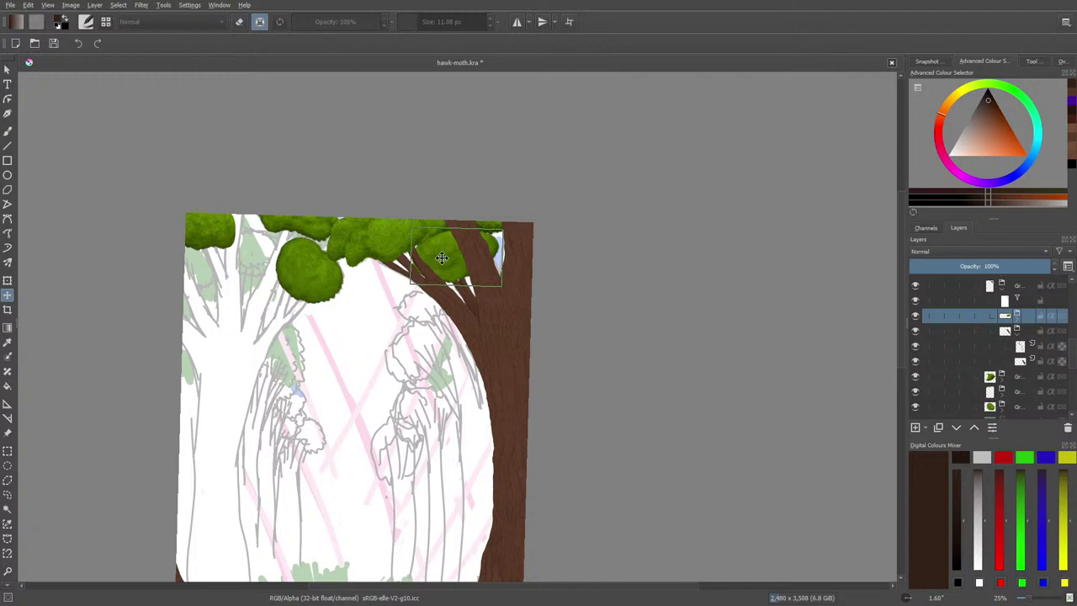
- Rotate the background foliage clump slightly clockwise and shift it a little back to the left behind the branches
left_click(9, 281)
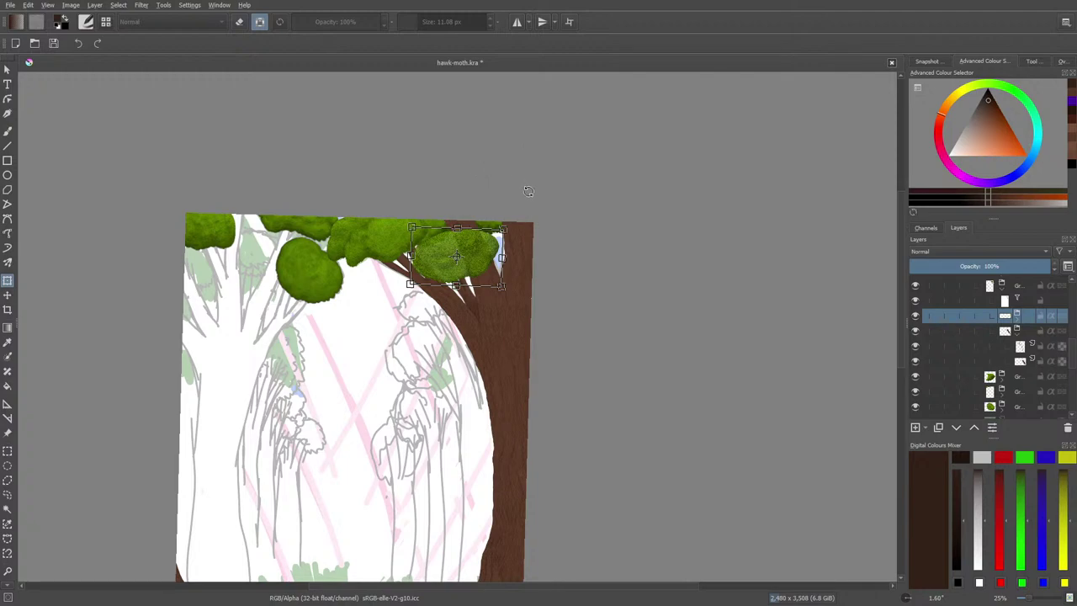
key("Return")
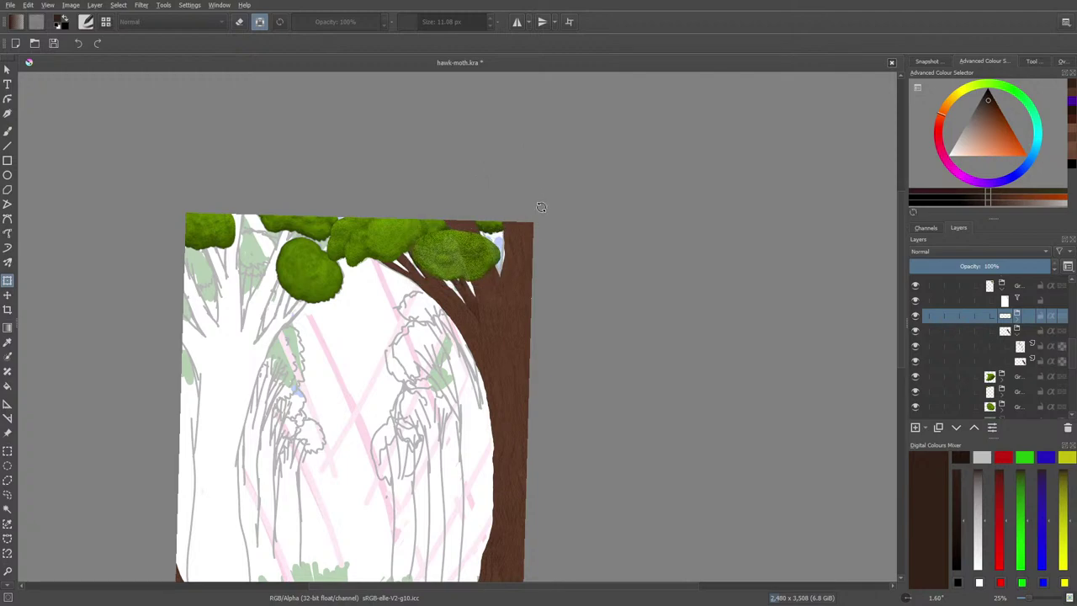
left_click_drag(539, 203, 541, 201)
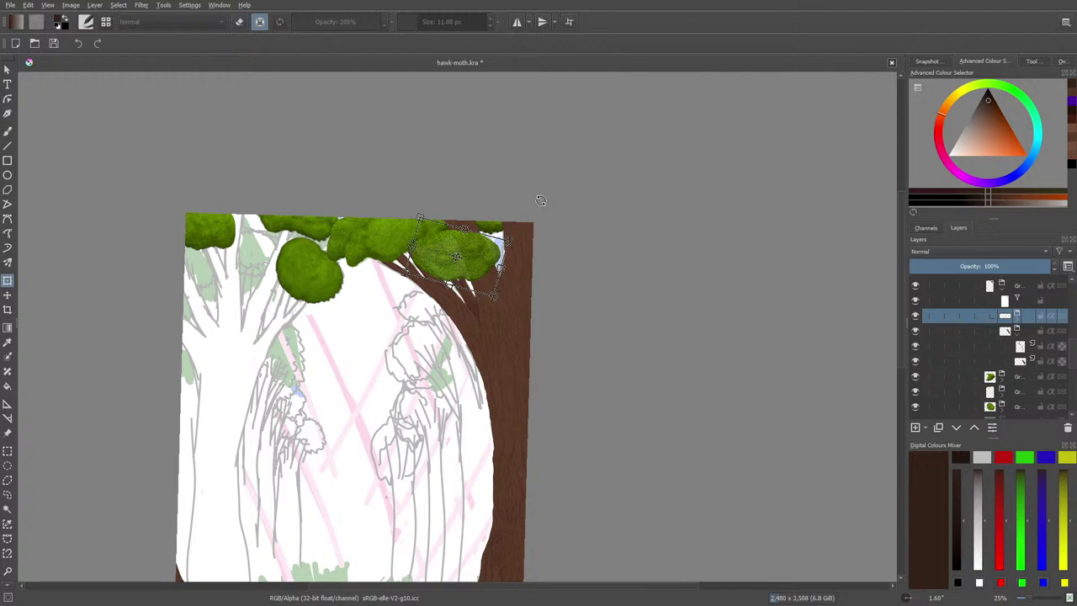
left_click(7, 296)
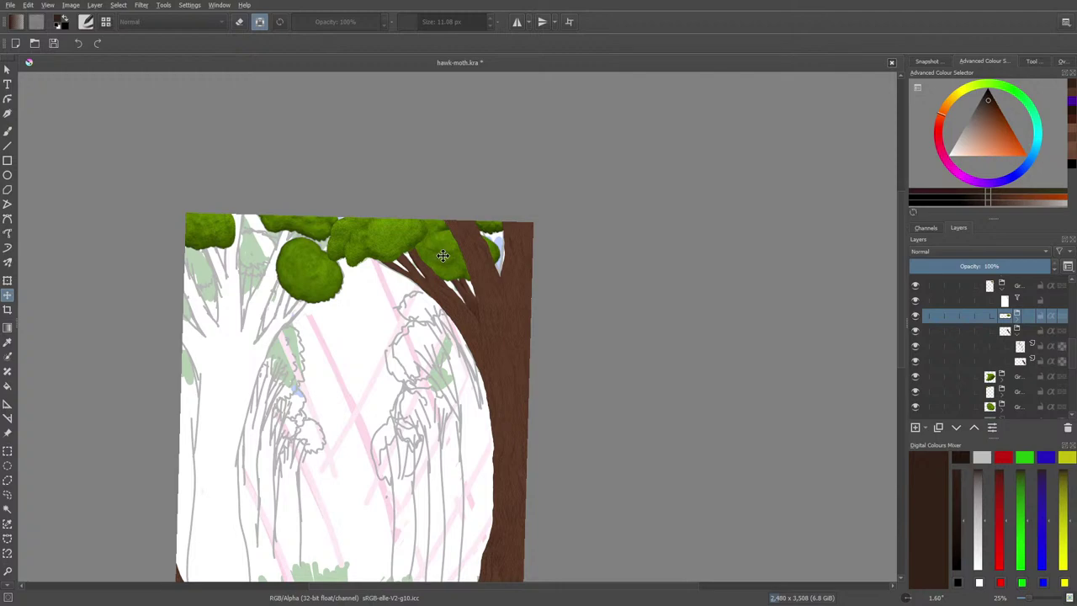
left_click_drag(443, 255, 440, 254)
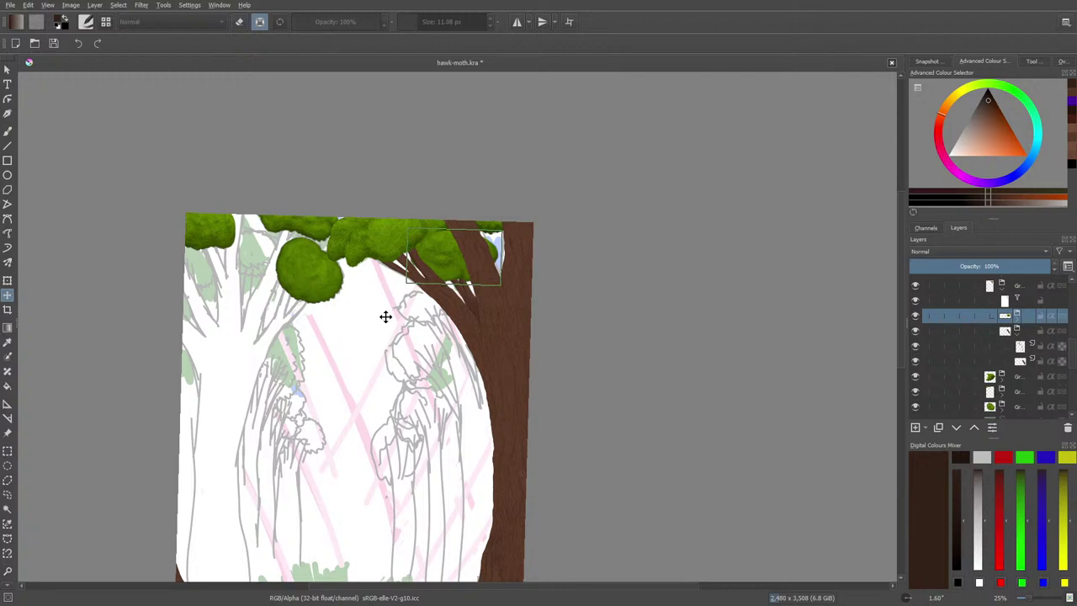
left_click_drag(430, 254, 431, 262)
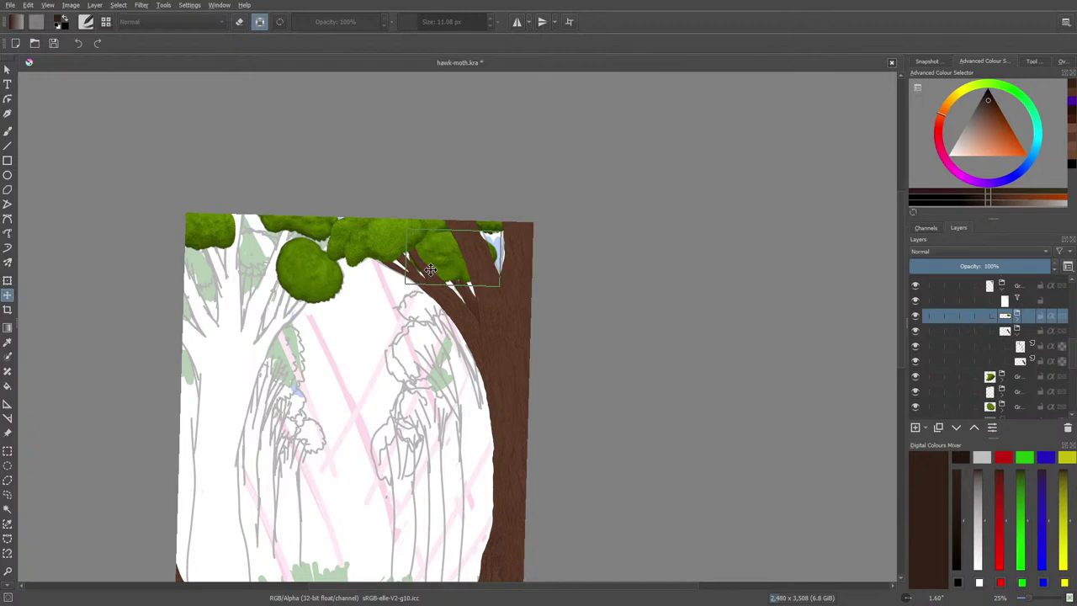
- Nudge the background foliage clump slightly up and to the right between the large branches
left_click(1028, 600)
left_click_drag(1028, 600, 1033, 600)
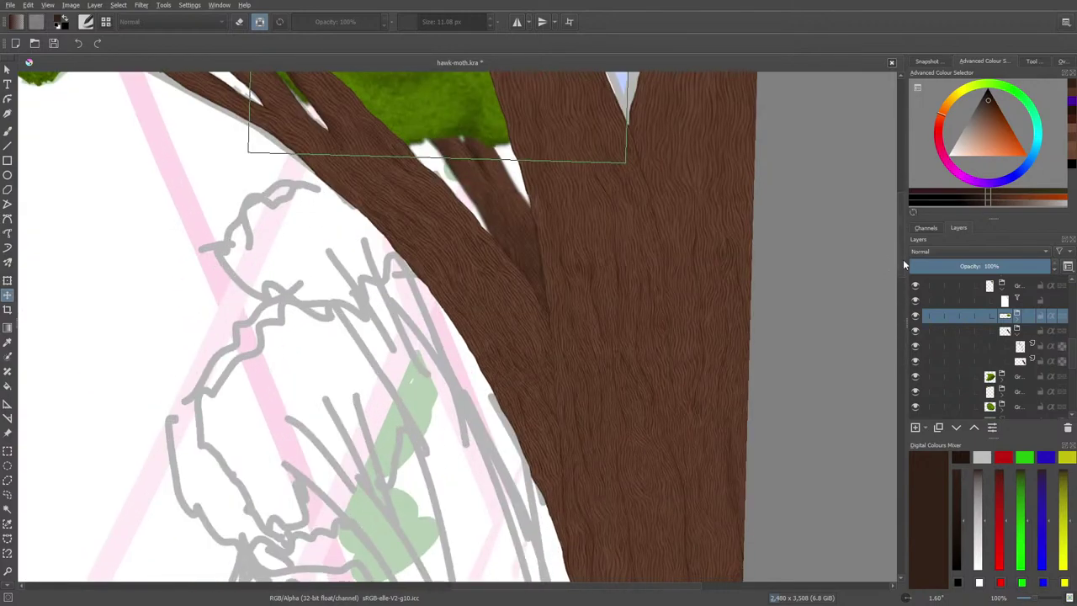
left_click_drag(902, 259, 897, 225)
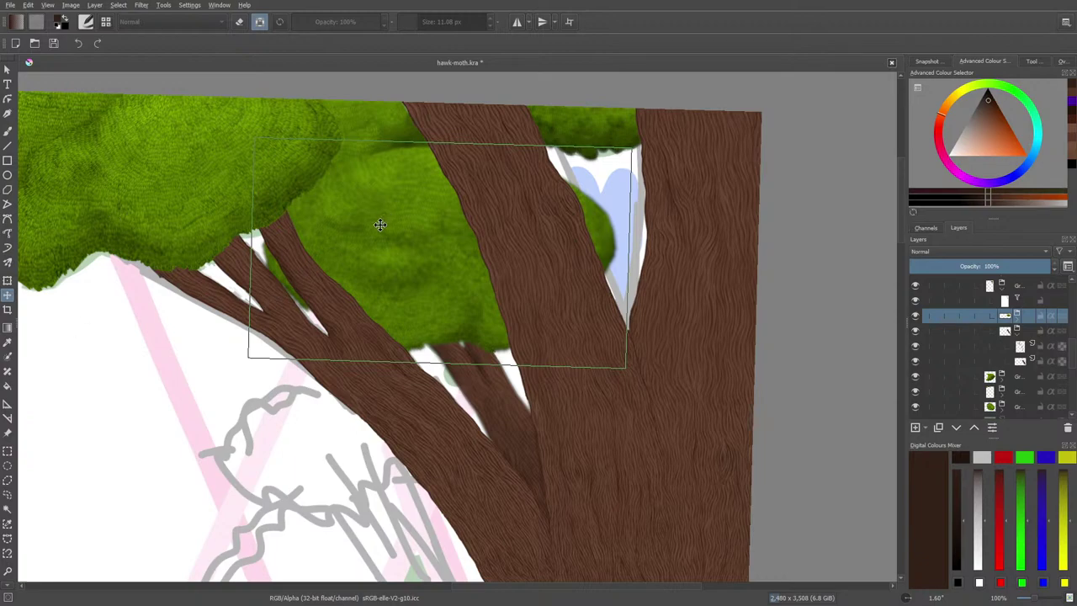
left_click_drag(377, 225, 382, 222)
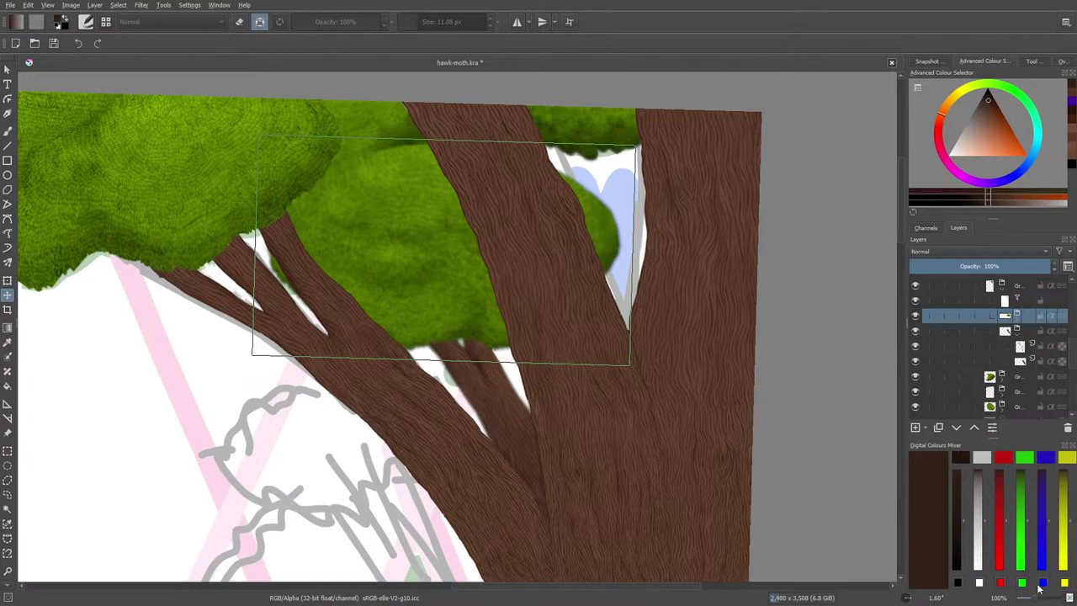
- Rotate the background foliage clump slightly counterclockwise, move it a little left behind the branches, and return to the freehand brush
left_click_drag(1035, 598, 1031, 599)
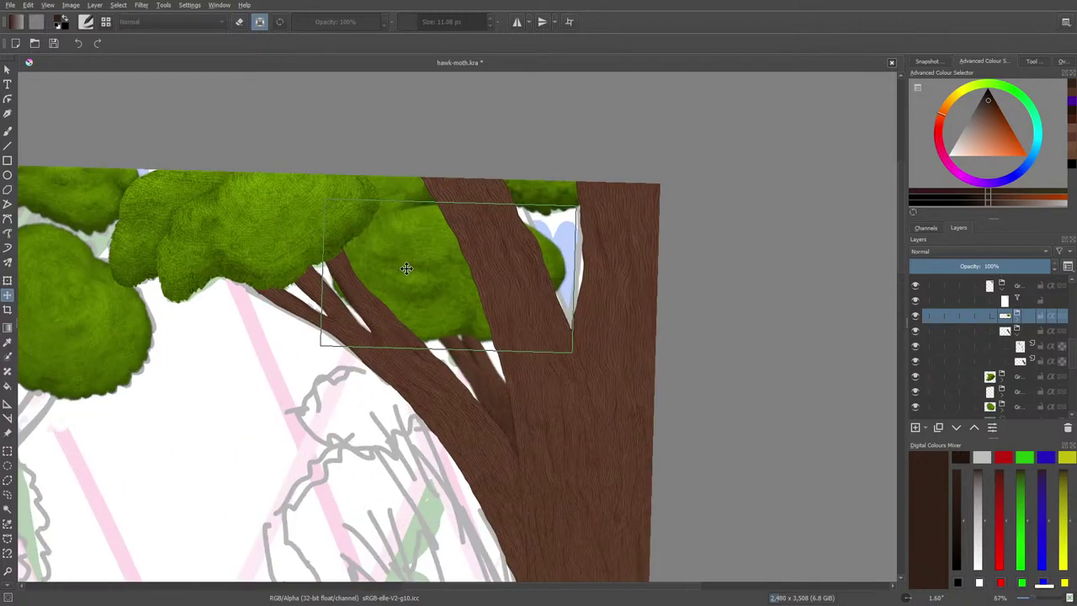
left_click(7, 281)
key("Return")
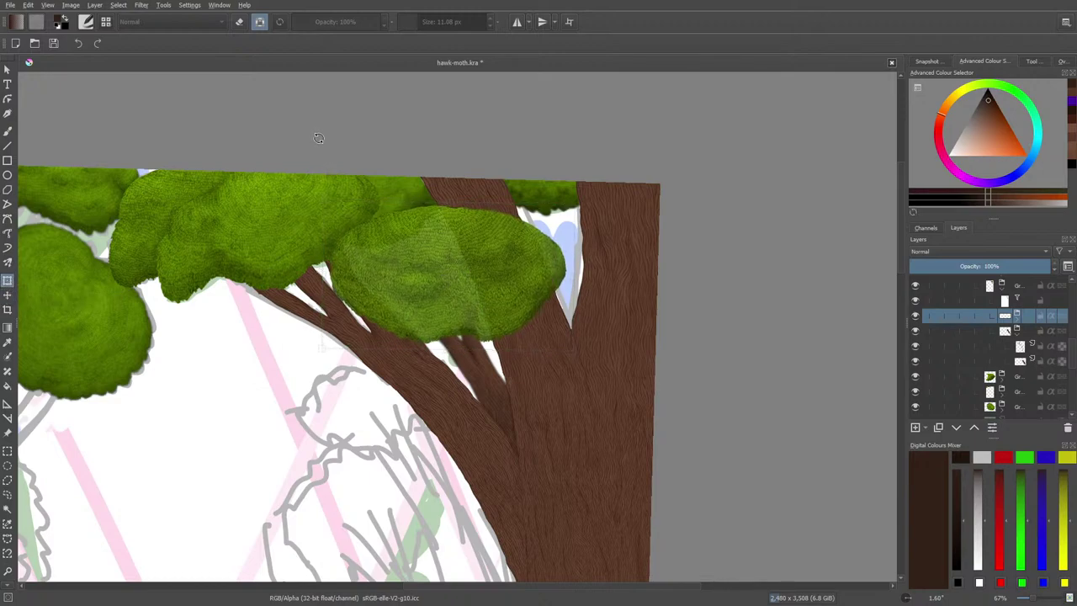
left_click(301, 151)
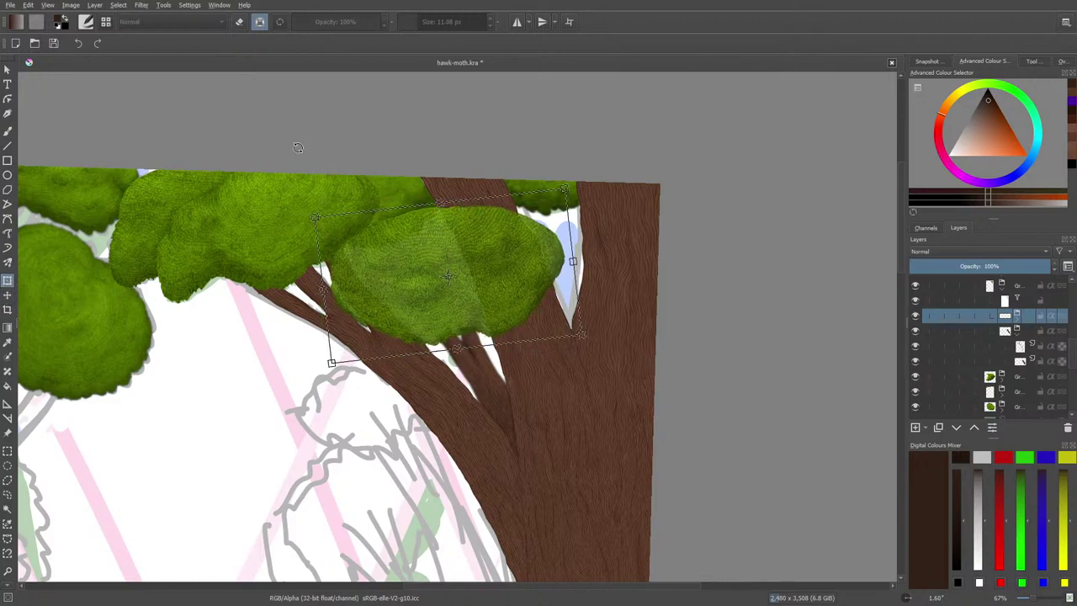
left_click(7, 295)
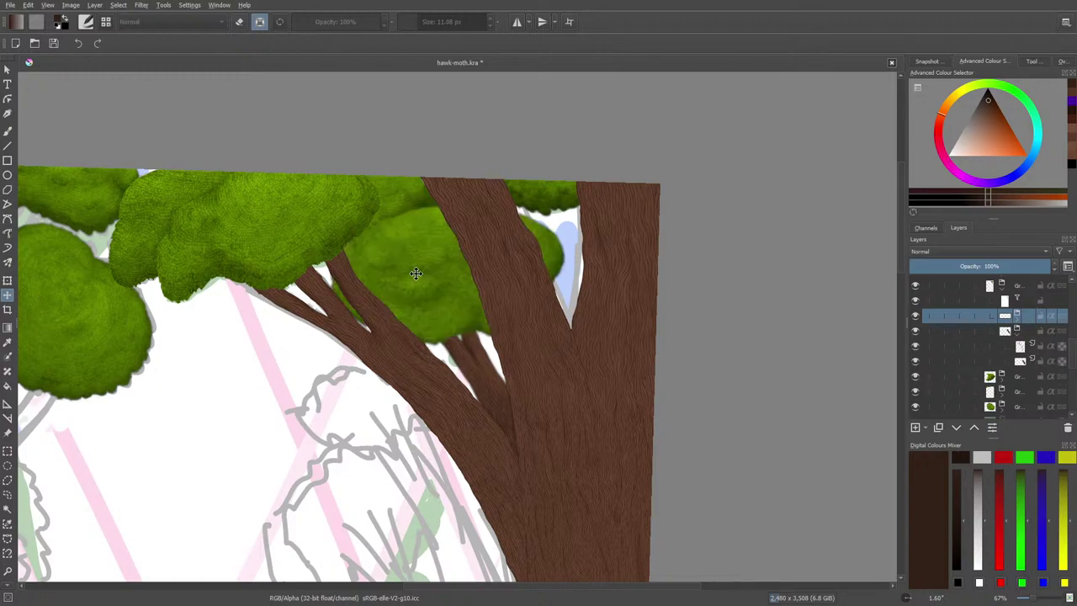
left_click_drag(413, 280, 404, 277)
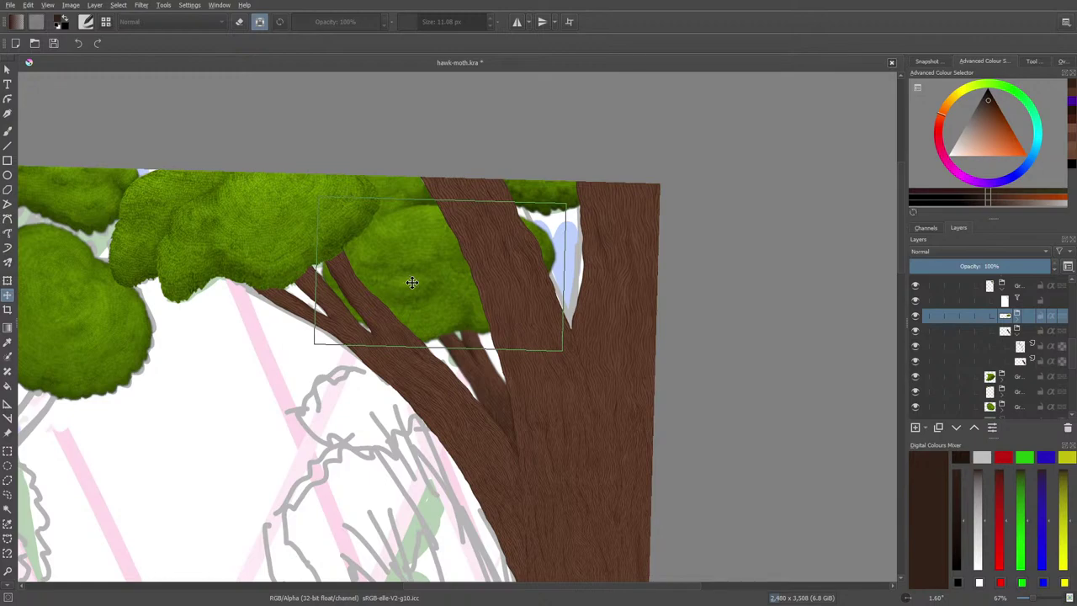
left_click(7, 131)
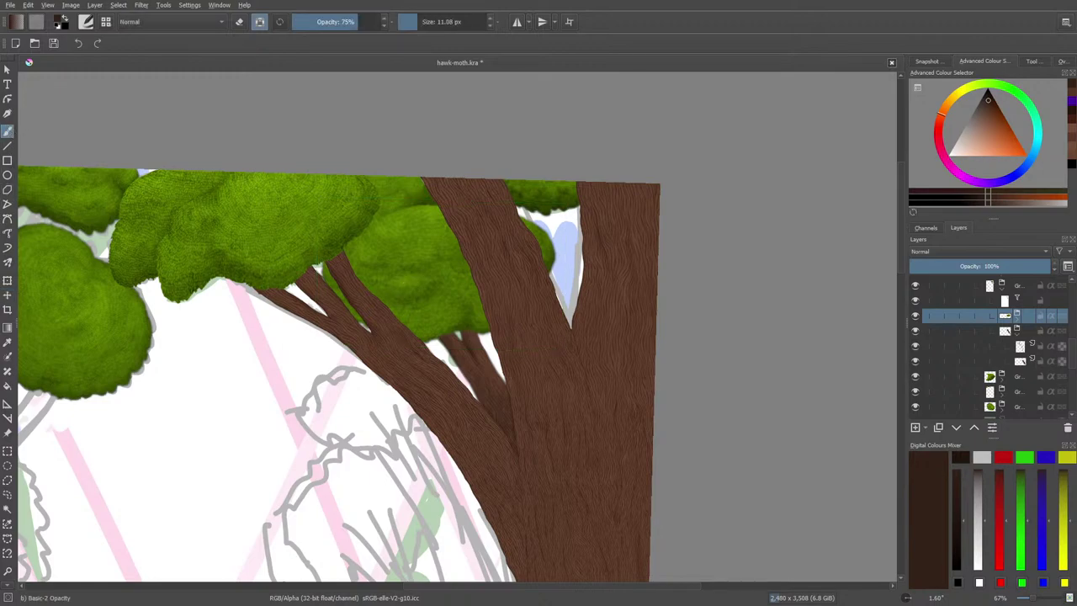
- Identify the round foliage clump's group by toggling its visibility off and on, and select and expand that group
left_click_drag(1033, 599, 1034, 602)
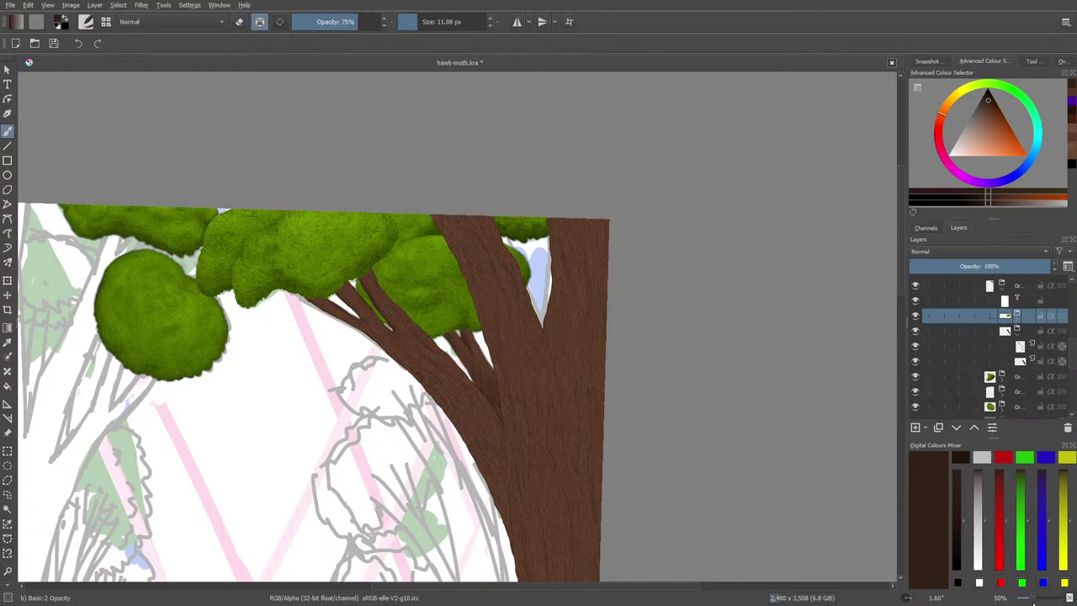
left_click_drag(1034, 602, 1035, 602)
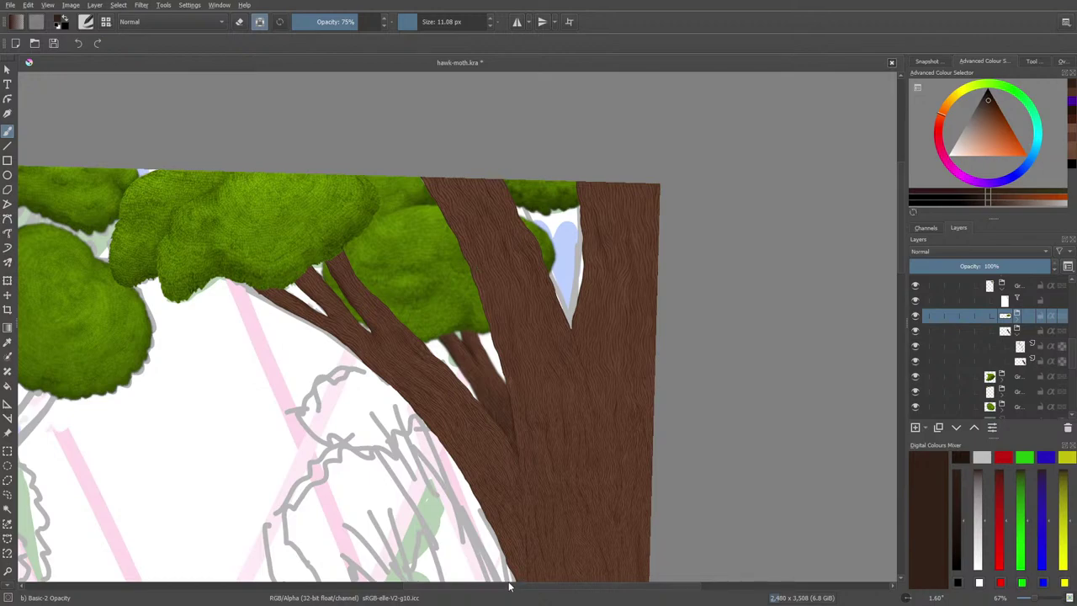
mouse_move(508, 584)
left_mouse_down()
mouse_move(372, 598)
mouse_move(477, 591)
mouse_move(407, 591)
mouse_move(456, 592)
mouse_move(446, 564)
mouse_move(399, 554)
mouse_move(407, 547)
mouse_move(383, 512)
left_mouse_up()
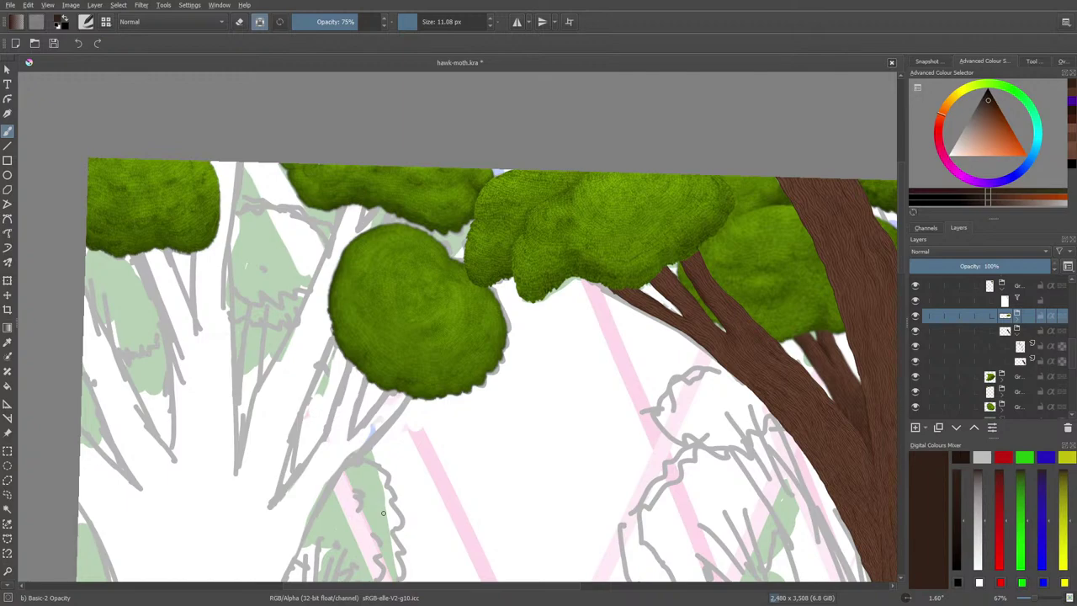
scroll(967, 326, "down", 2)
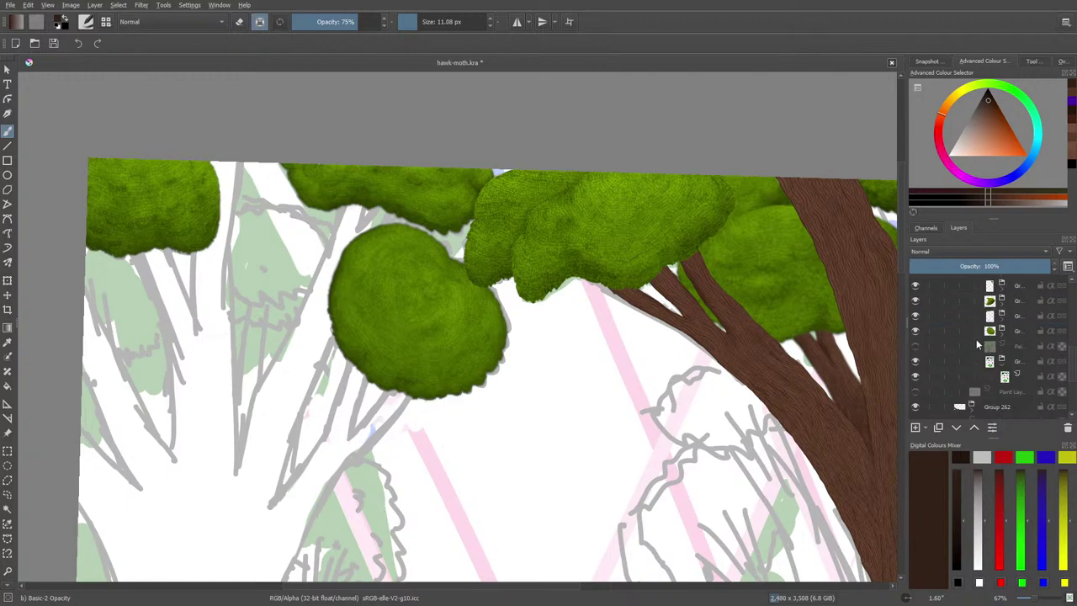
left_click(916, 333)
left_click(917, 334)
mouse_move(937, 346)
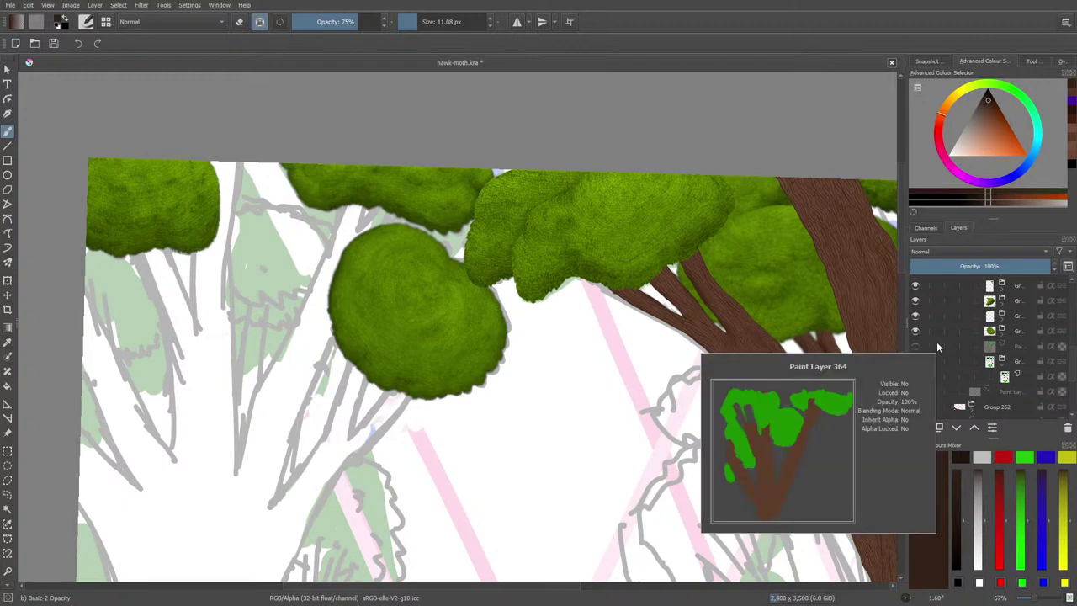
left_click(989, 331)
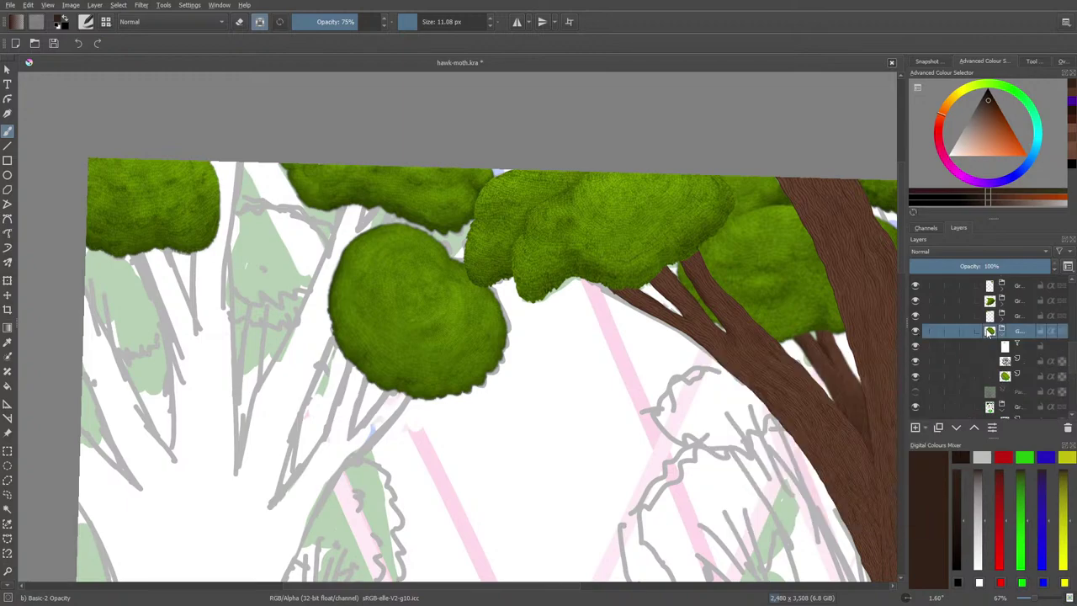
- Collapse the round foliage clump's group, add a paint layer beneath it, group that layer, and add a second paint layer inside the group
left_click(1001, 332)
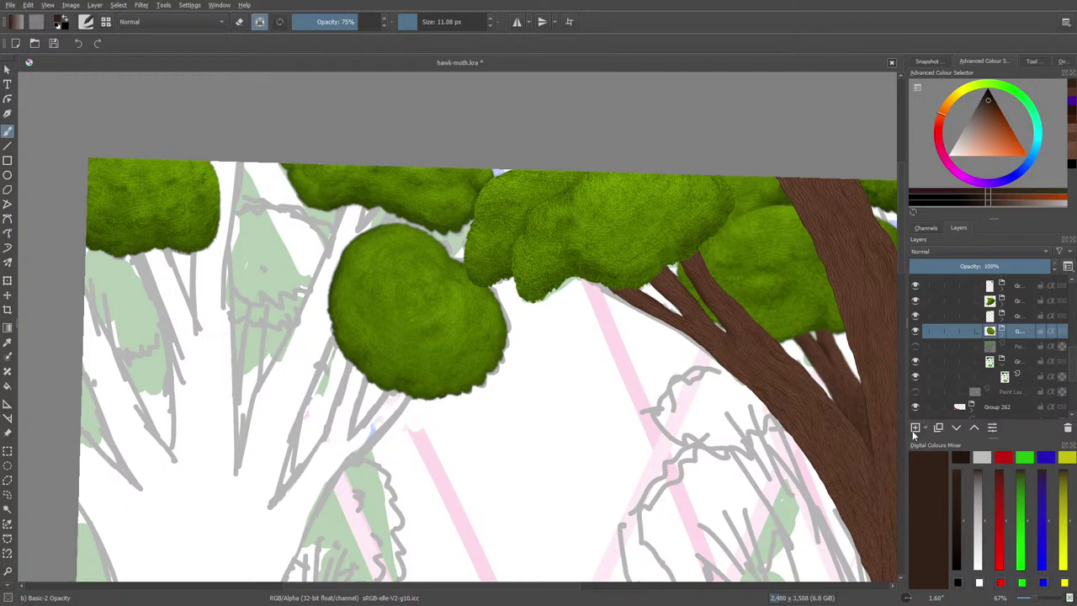
left_click(914, 428)
left_click(954, 427)
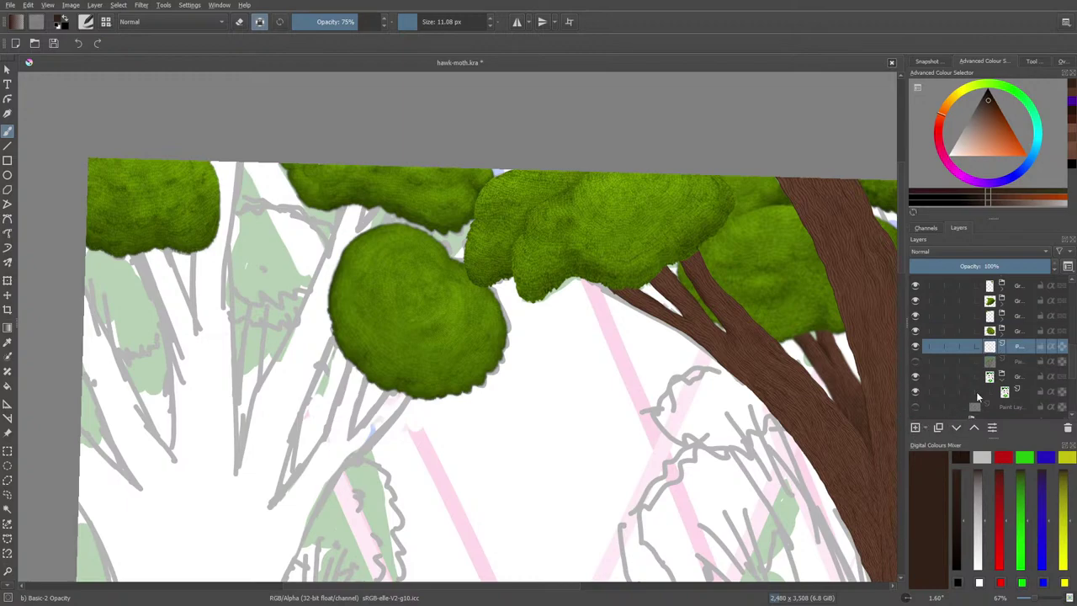
mouse_move(976, 391)
right_click(956, 347)
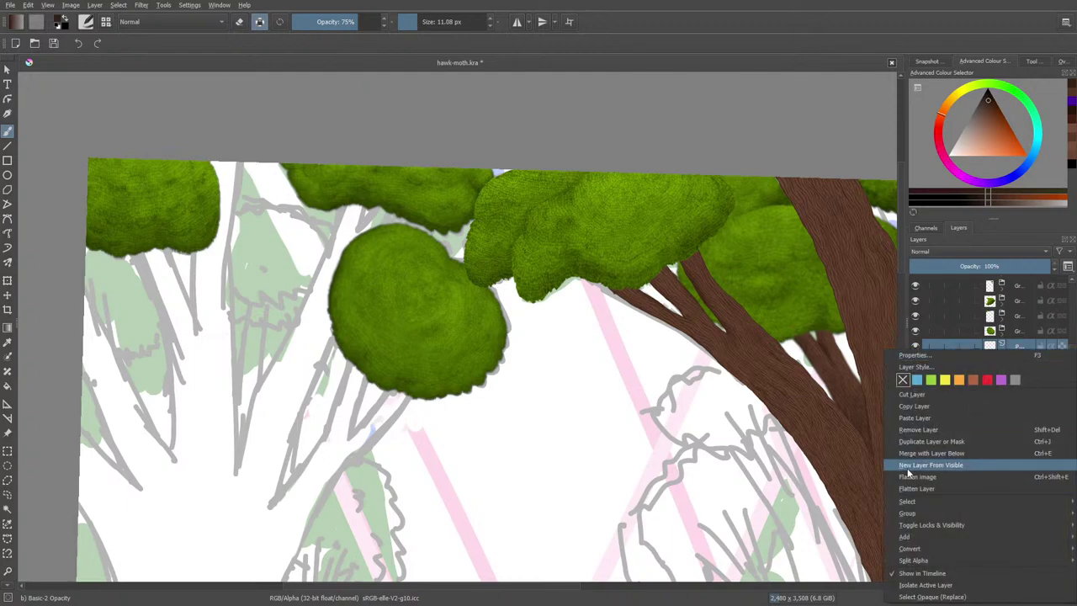
mouse_move(905, 515)
left_click(867, 513)
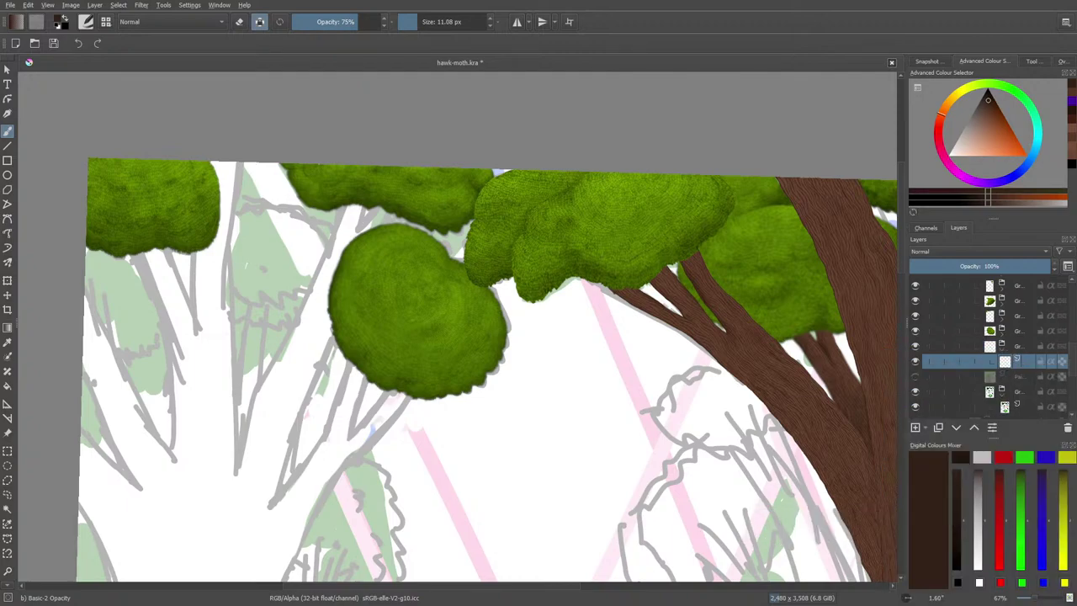
left_click(915, 427)
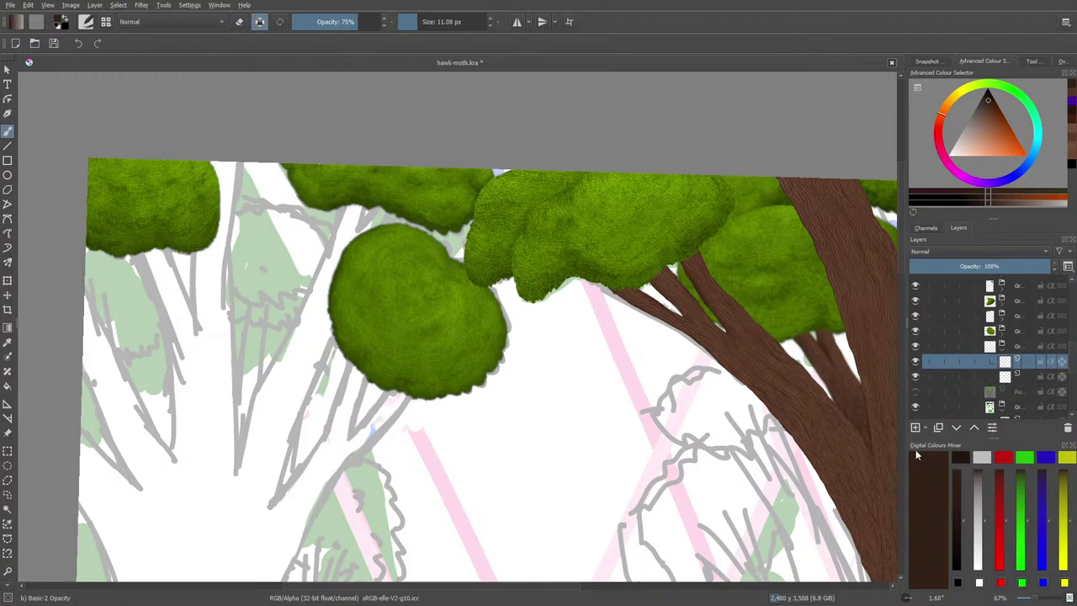
- Choose the Pencil-2 brush preset and set the painting colour to black
scroll(500, 589, "left", 5)
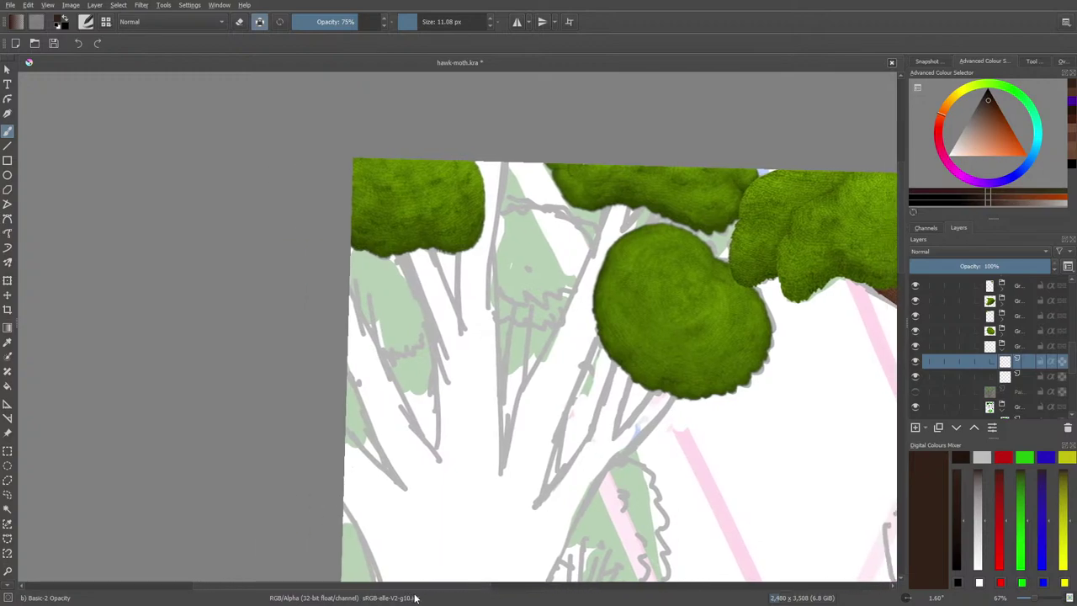
left_click_drag(414, 598, 427, 574)
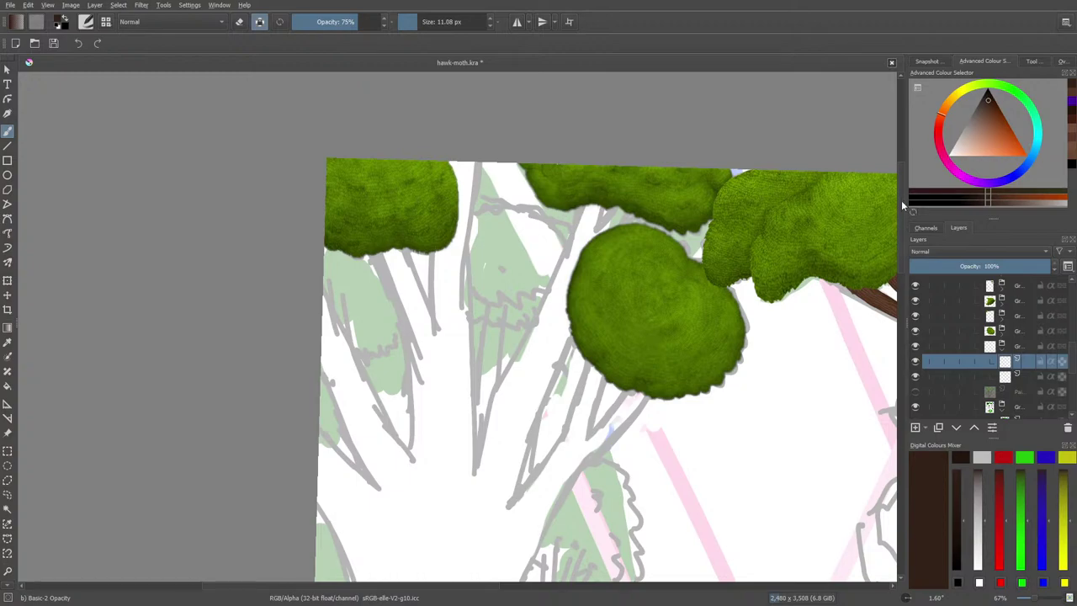
scroll(901, 206, "down", 4)
scroll(903, 202, "up", 5)
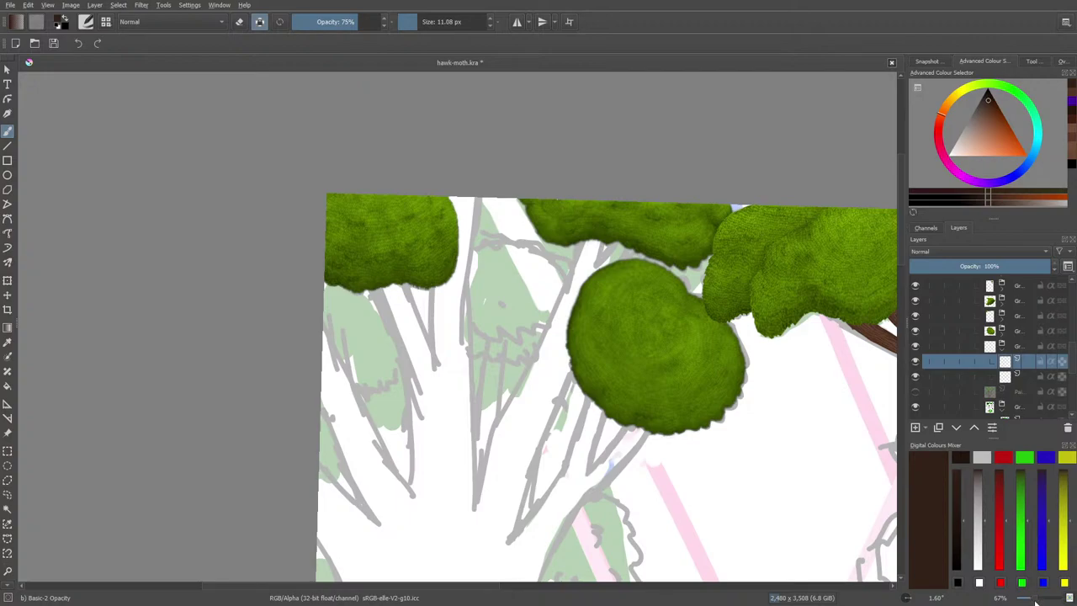
left_click_drag(1035, 601, 1040, 603)
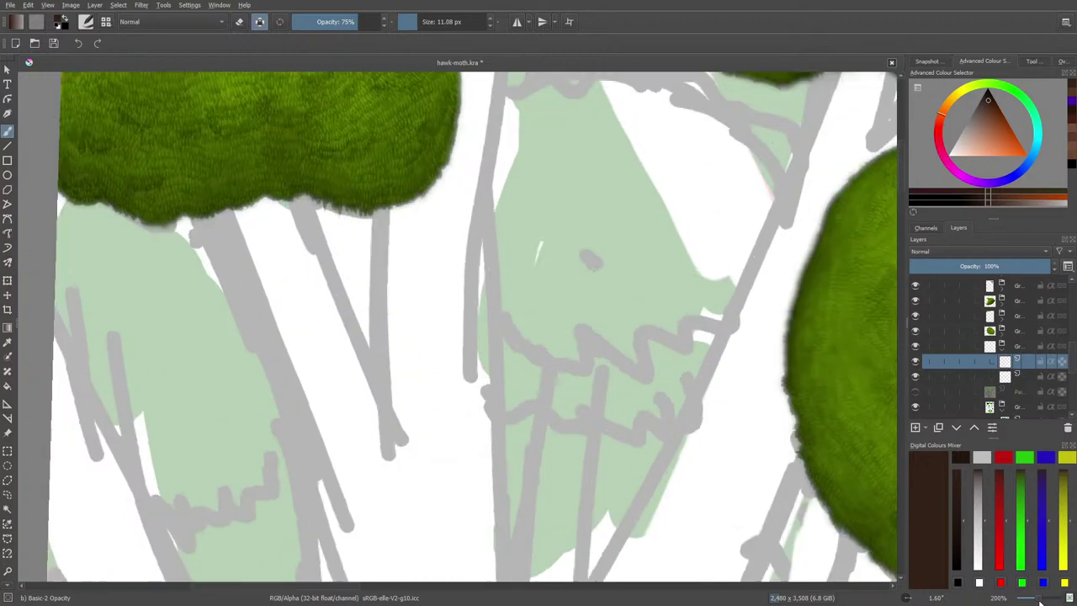
left_click_drag(900, 173, 902, 183)
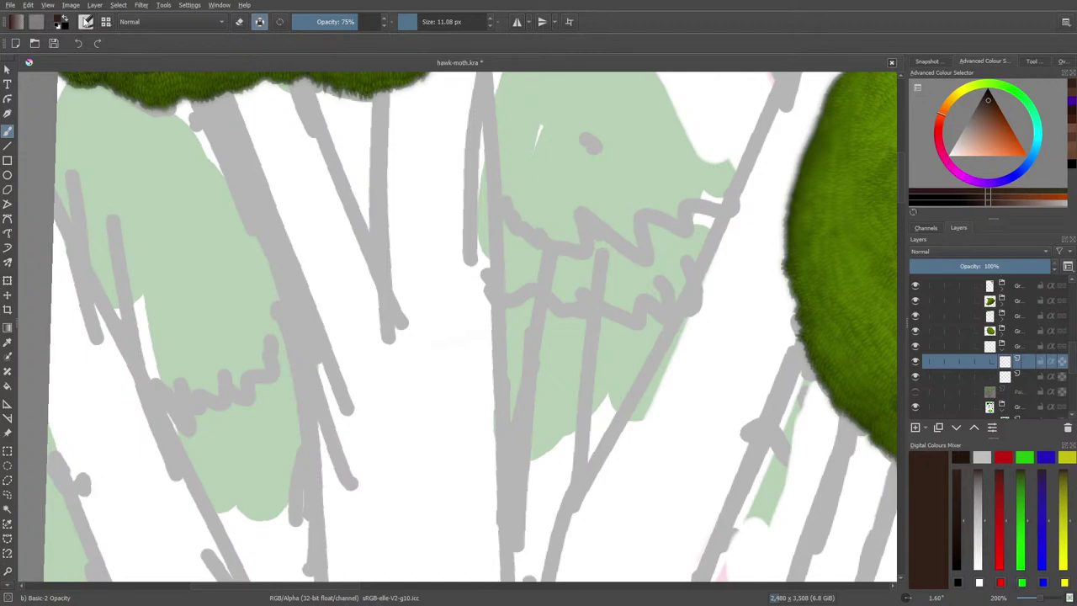
left_click(86, 22)
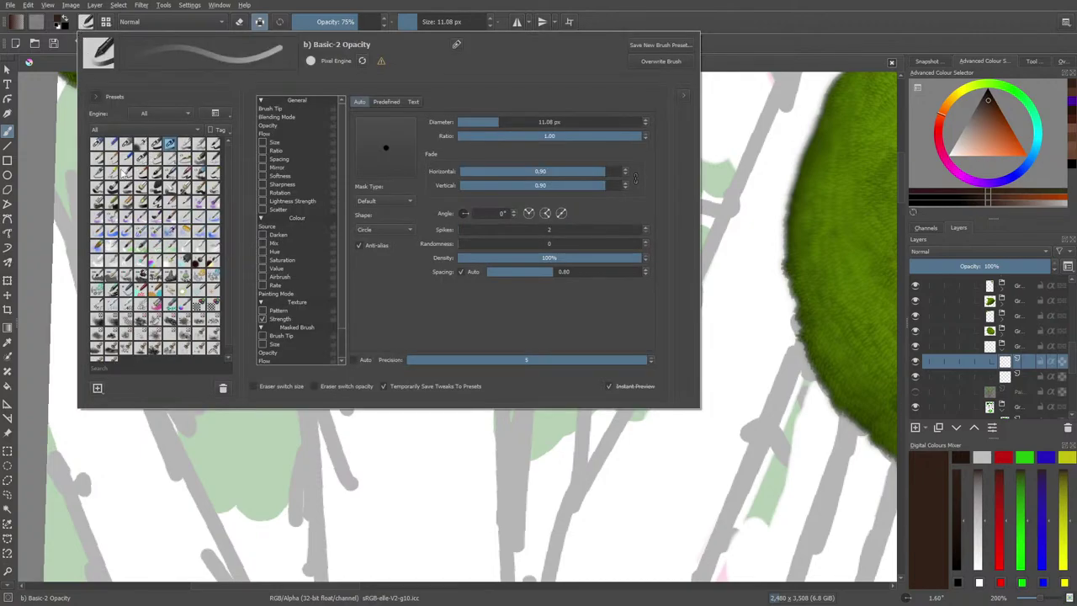
left_click(143, 159)
right_click(675, 436)
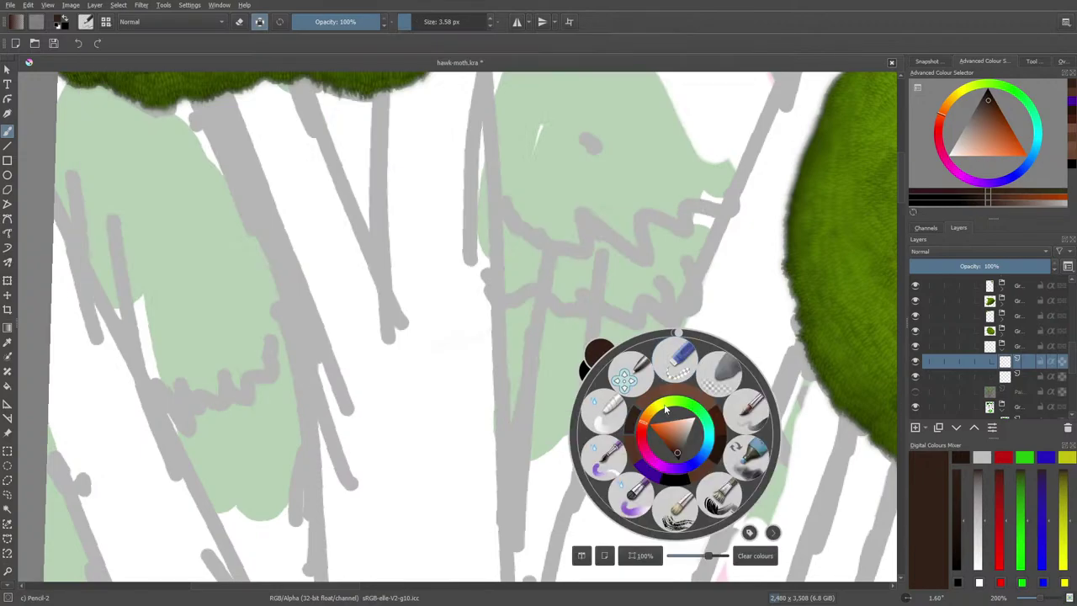
right_click(578, 298)
left_click(484, 152)
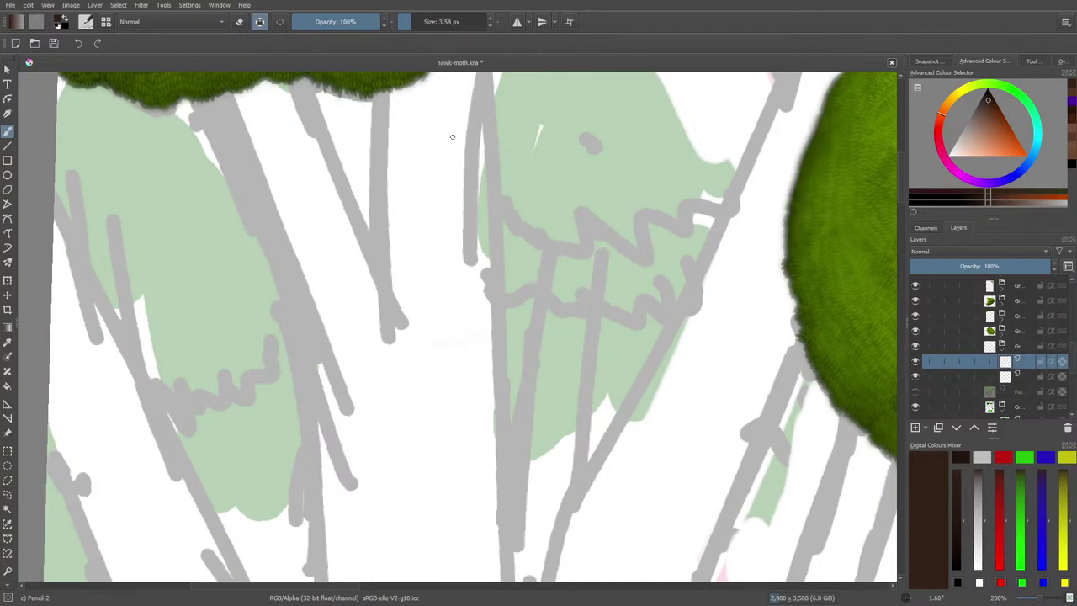
right_click(567, 307)
left_click(575, 328)
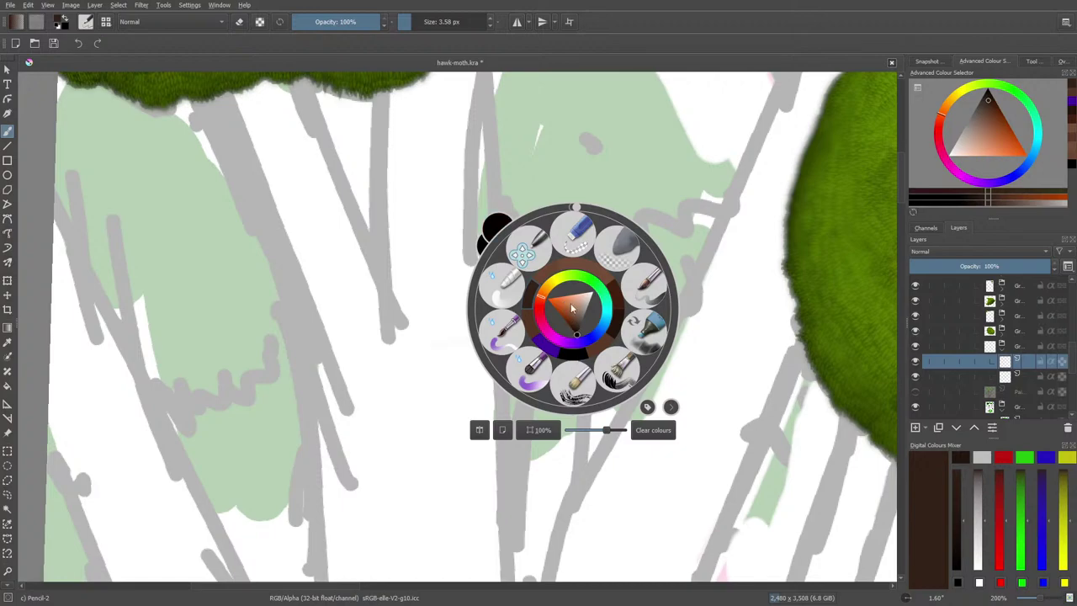
left_click(525, 151)
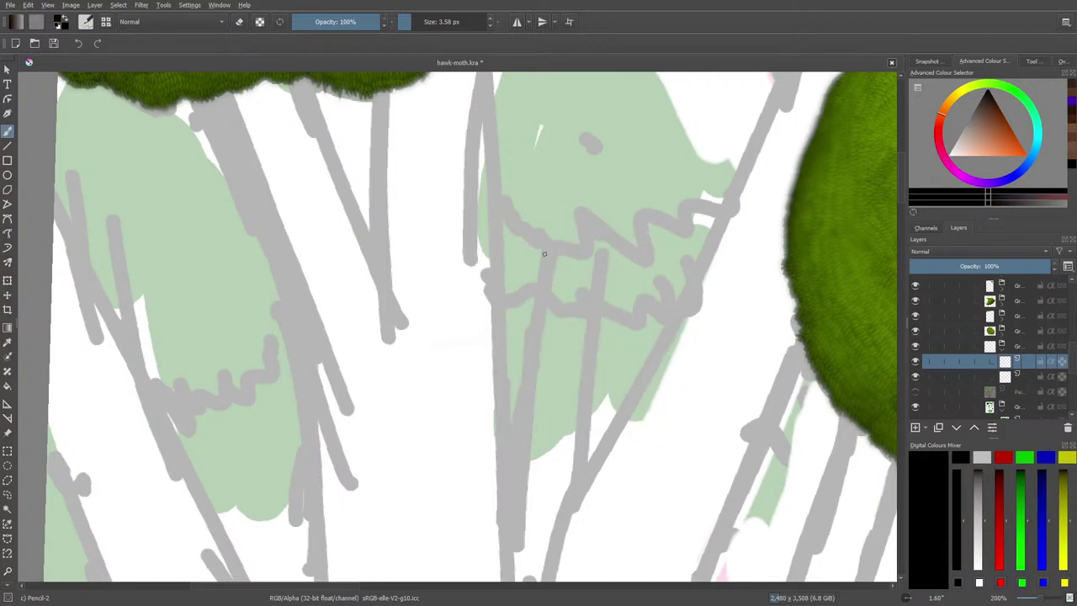
- Sketch two thin branch lines and a jagged foliage edge across their upper ends, following the rough sketch between the large branches
left_click_drag(544, 253, 507, 446)
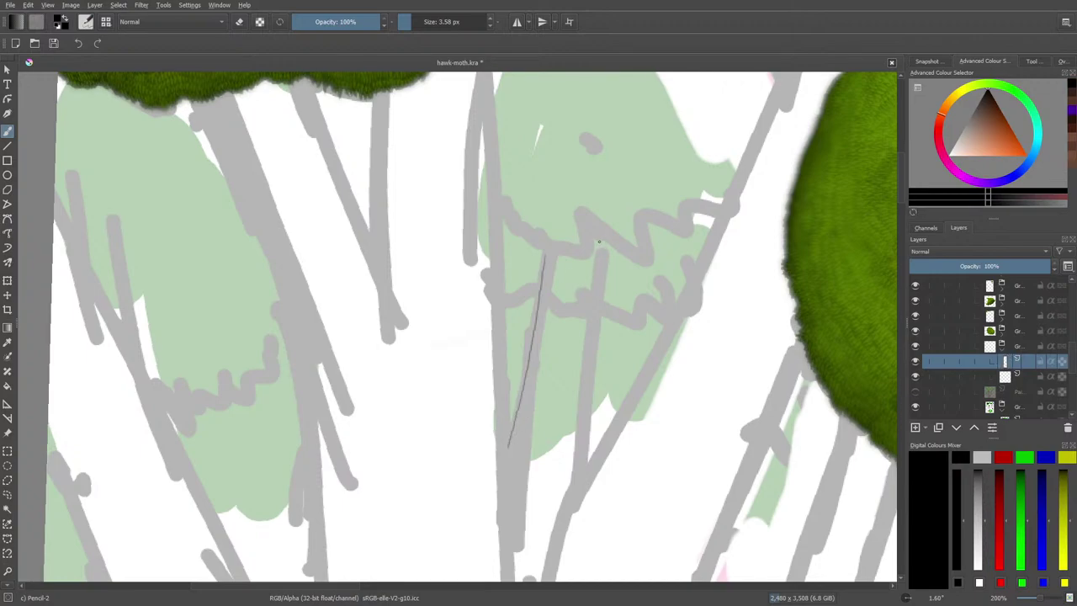
left_click_drag(599, 243, 584, 462)
mouse_move(548, 254)
left_mouse_down()
mouse_move(599, 243)
mouse_move(652, 242)
left_mouse_up()
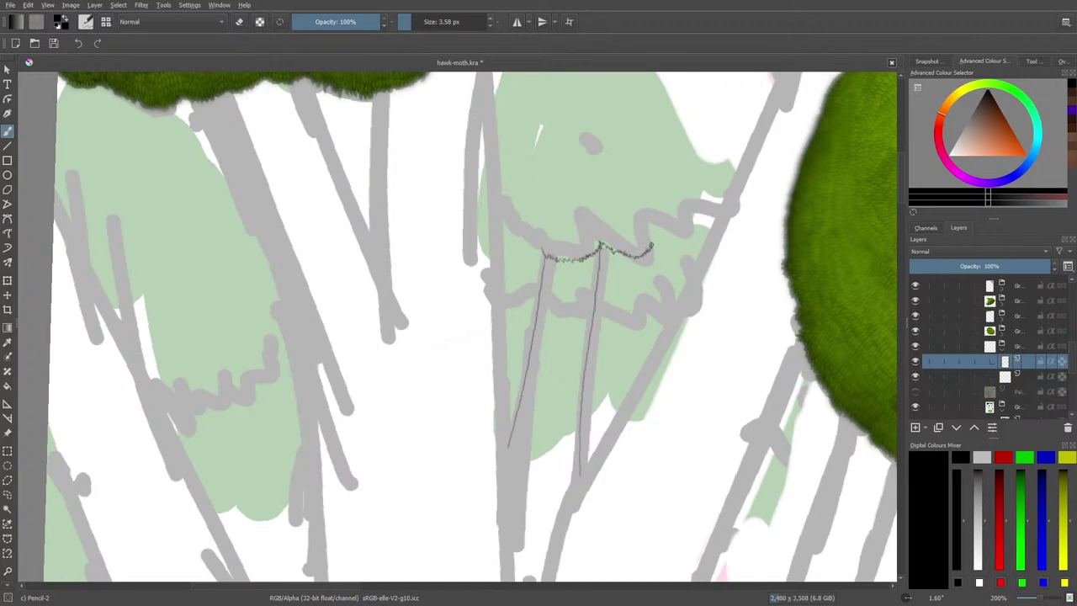
left_click_drag(652, 243, 717, 211)
- Sketch the remaining jagged lower foliage edges, a small mark at the clump's centre, and the clump's ragged upper edge
scroll(905, 193, "up", 3)
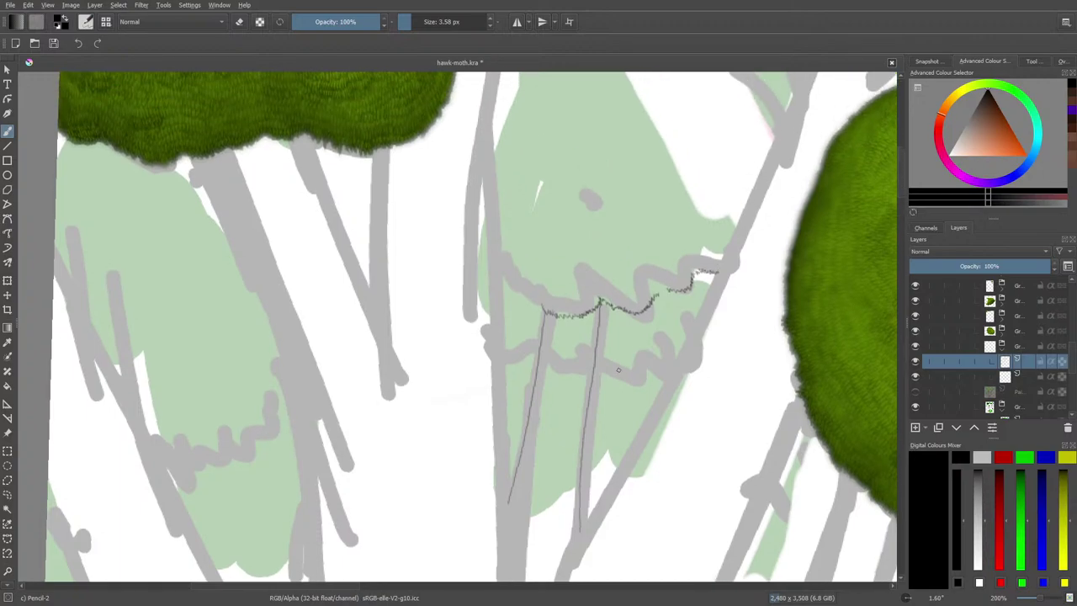
mouse_move(596, 366)
left_mouse_down()
mouse_move(633, 383)
mouse_move(663, 376)
left_mouse_up()
left_click_drag(523, 354, 503, 351)
left_click_drag(538, 311, 506, 291)
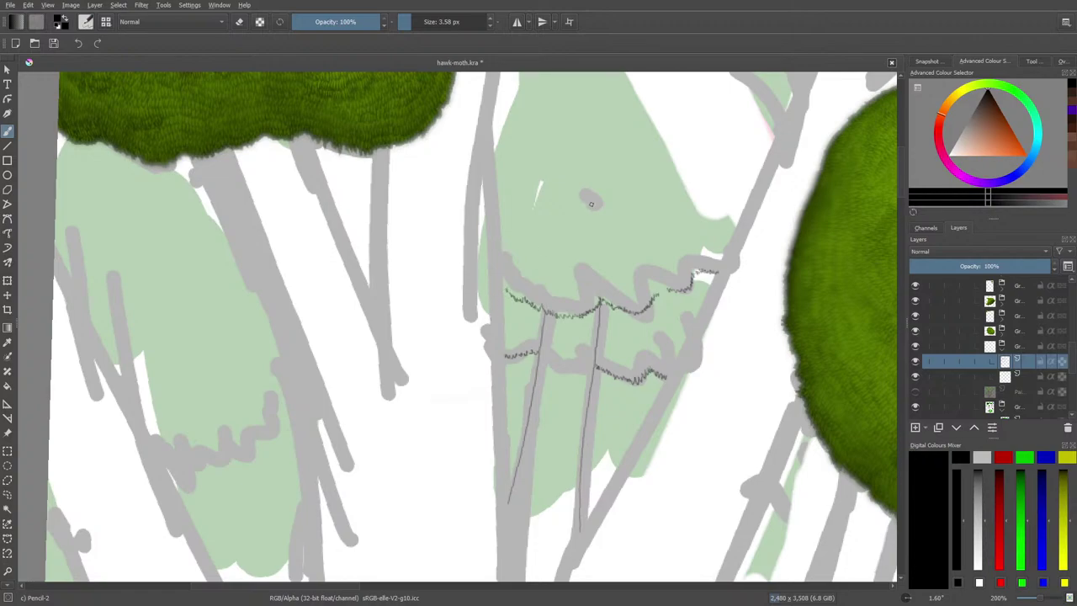
left_click_drag(590, 203, 592, 211)
left_click_drag(902, 165, 898, 155)
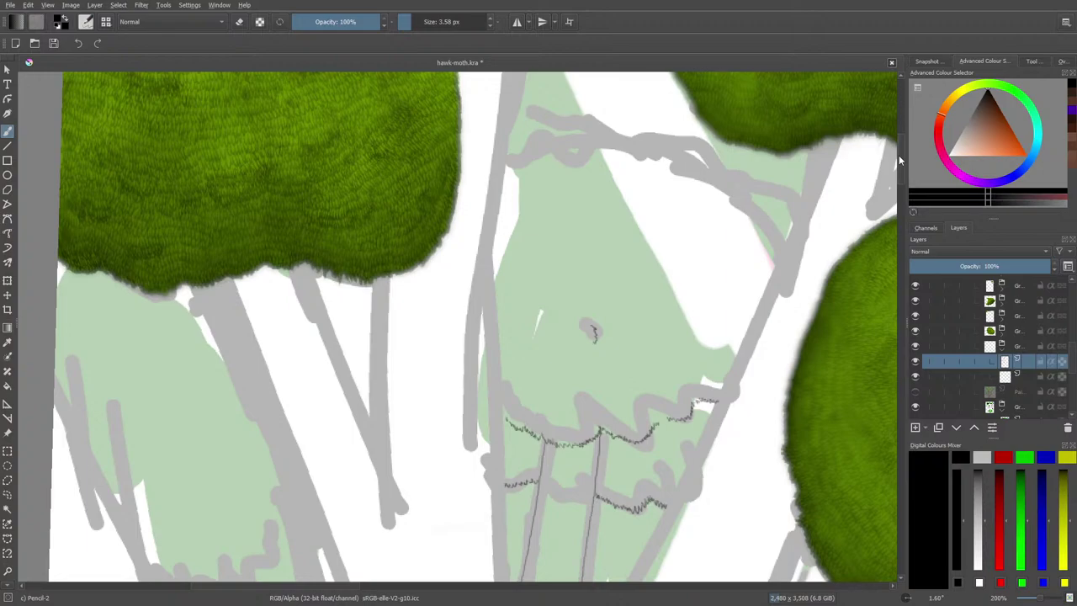
left_click_drag(549, 141, 492, 161)
left_click_drag(548, 141, 615, 140)
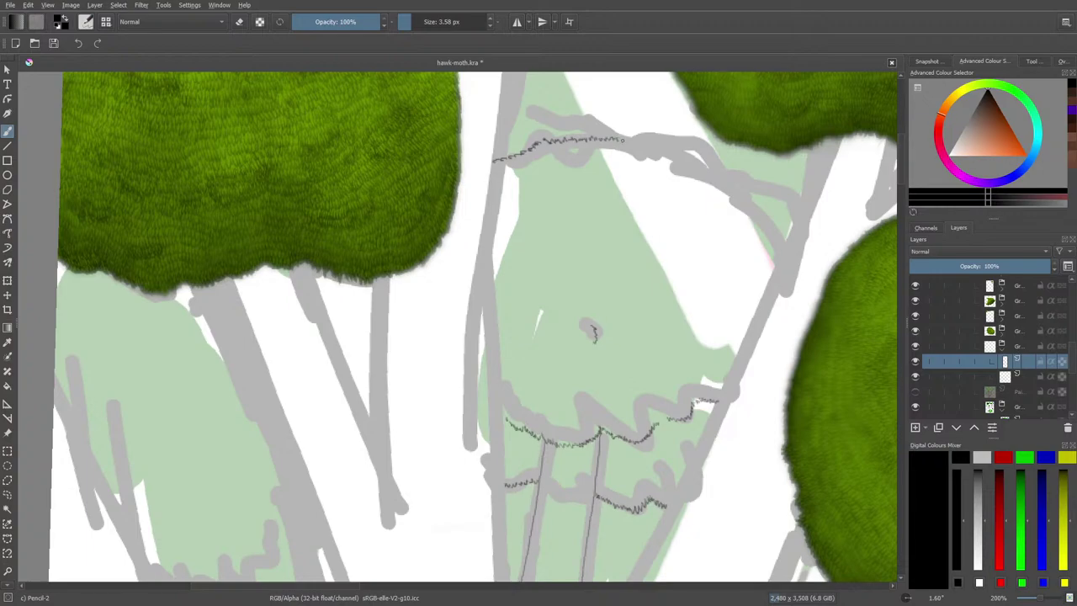
- On the group's other paint layer, sketch the smooth curved left side of the foliage clump, joining its upper and lower edges
left_click(1004, 376)
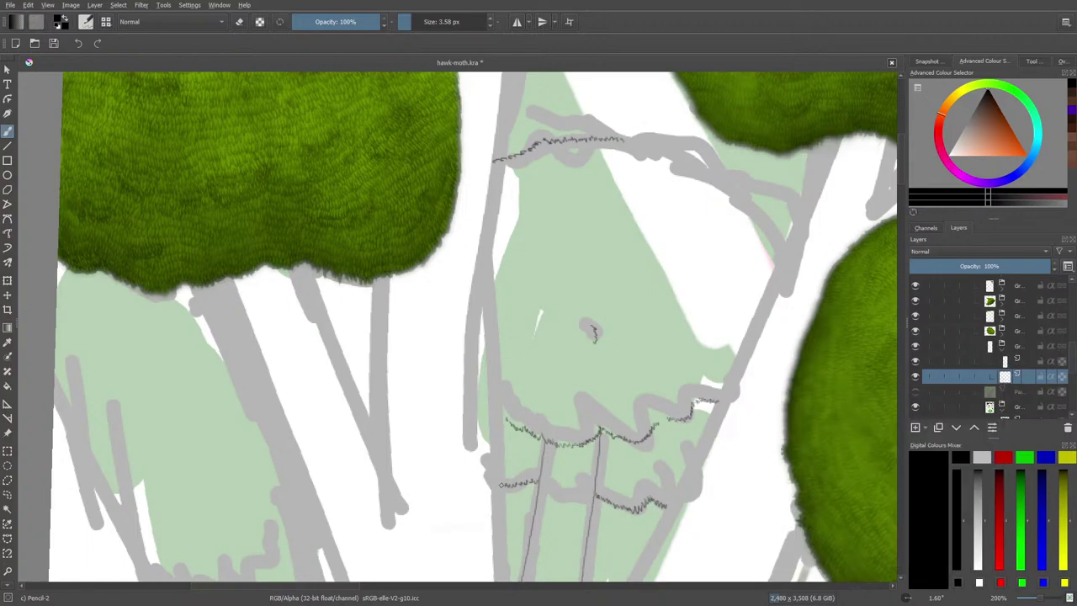
mouse_move(505, 485)
left_mouse_down()
mouse_move(417, 414)
mouse_move(451, 458)
mouse_move(394, 356)
left_mouse_up()
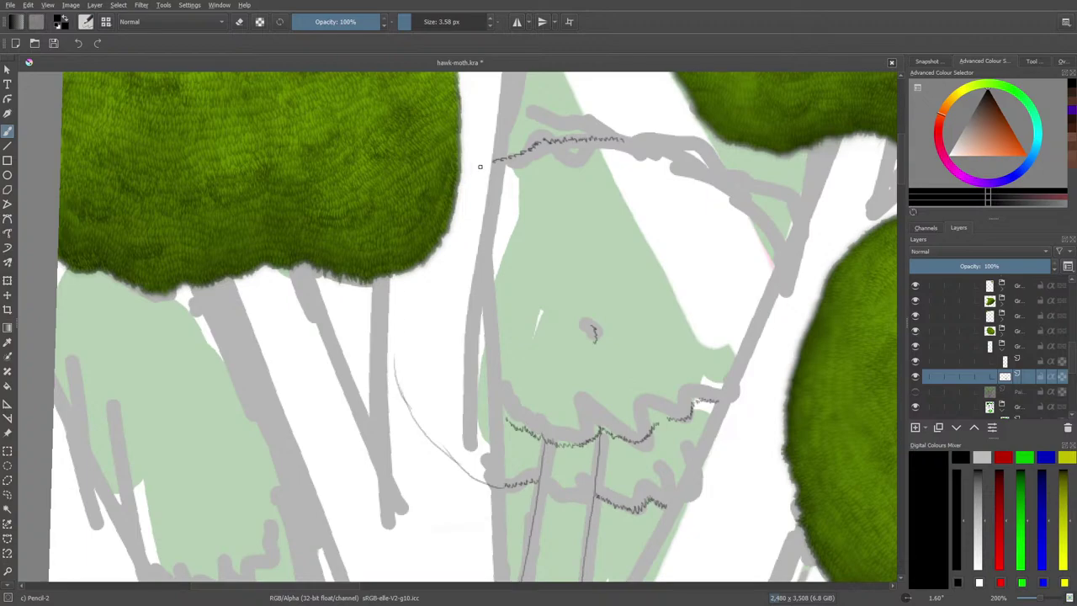
left_click_drag(493, 158, 461, 175)
left_click_drag(391, 272, 396, 364)
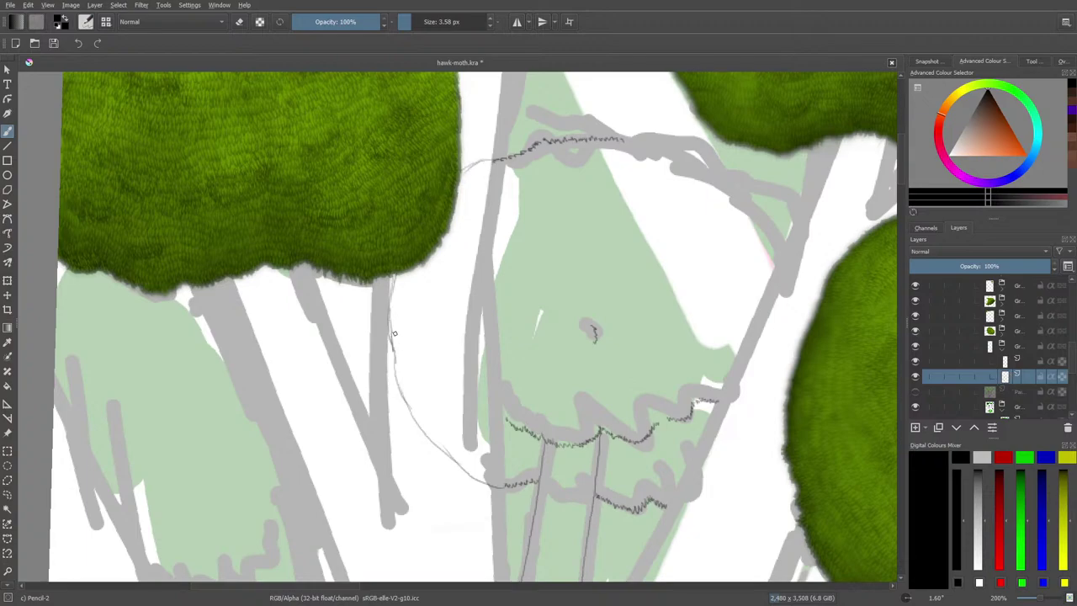
- Hide the finished foliage groups that cover the new clump sketch
left_click(915, 301)
left_click(916, 330)
left_click(916, 331)
left_click(917, 330)
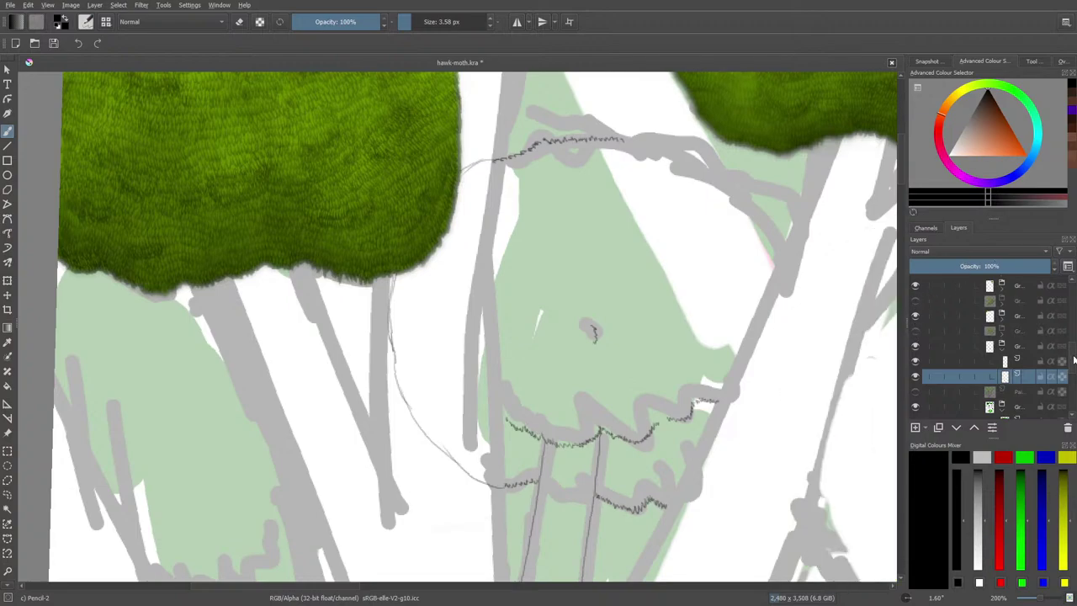
scroll(917, 336, "up", 2)
left_click(915, 321)
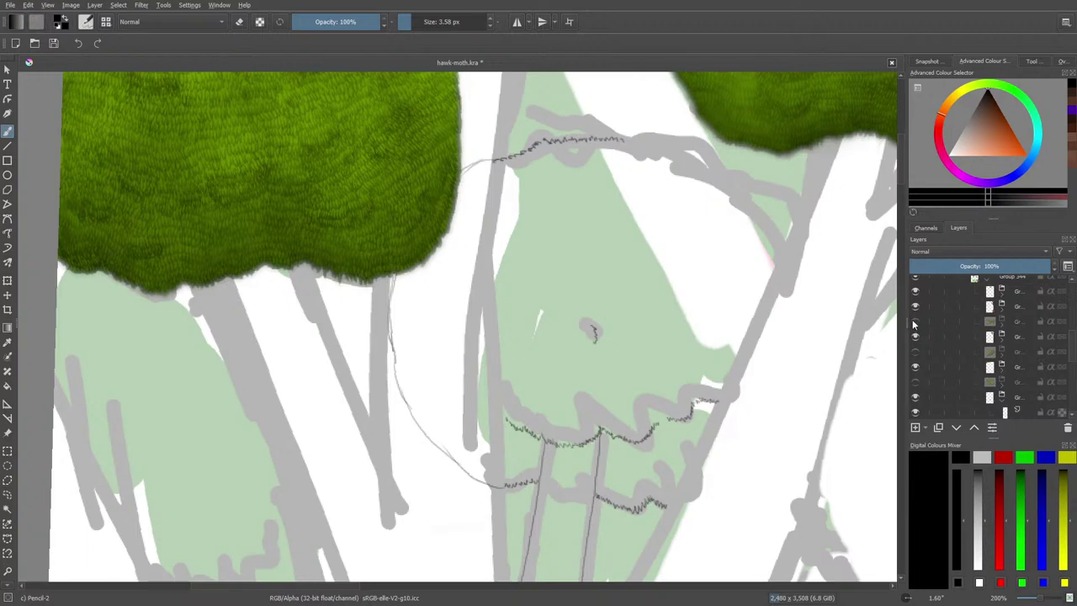
left_click(916, 336)
left_click(916, 368)
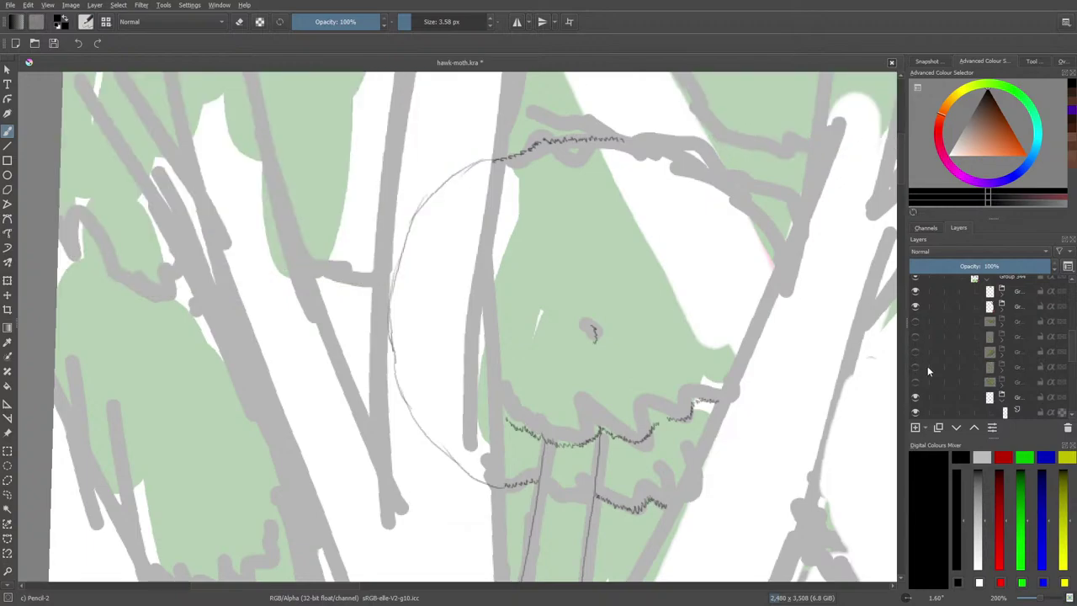
- Sketch the smooth curved right side to close the clump's round outline, and add a second, wider curve along its left side
scroll(1073, 362, "down", 2)
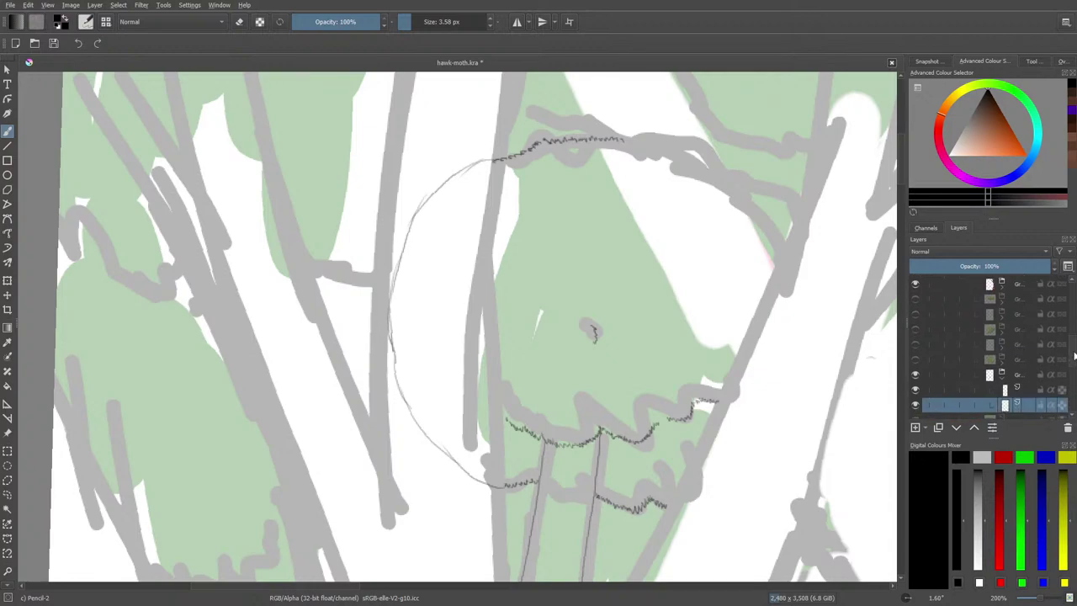
scroll(1074, 361, "up", 1)
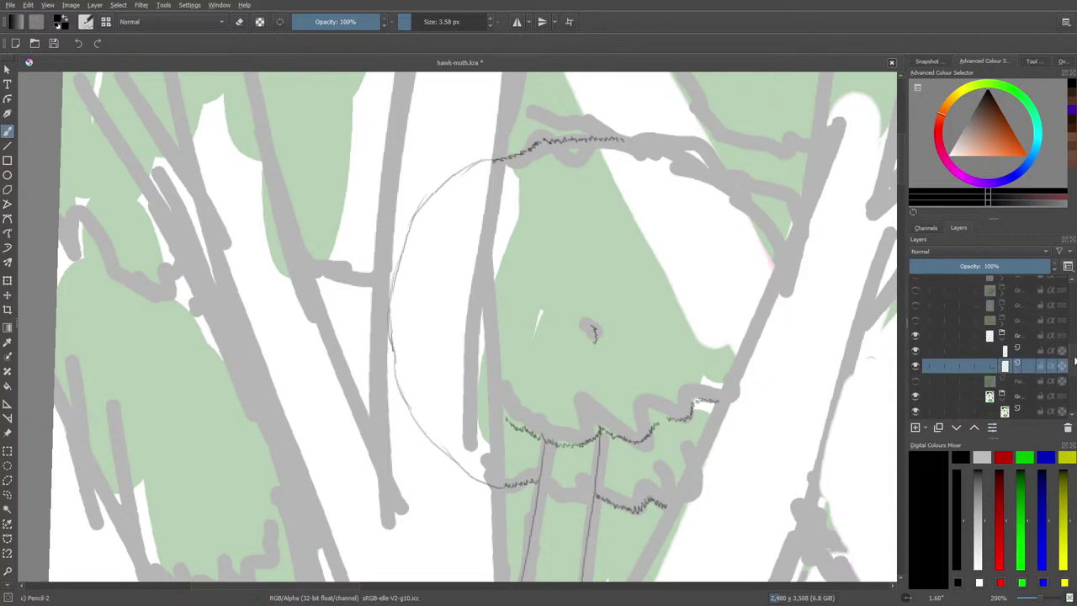
mouse_move(627, 139)
left_mouse_down()
mouse_move(743, 191)
mouse_move(688, 162)
mouse_move(780, 232)
mouse_move(754, 204)
mouse_move(805, 316)
mouse_move(791, 266)
mouse_move(785, 365)
left_mouse_up()
mouse_move(799, 304)
left_mouse_down()
mouse_move(748, 457)
mouse_move(715, 488)
mouse_move(663, 503)
left_mouse_up()
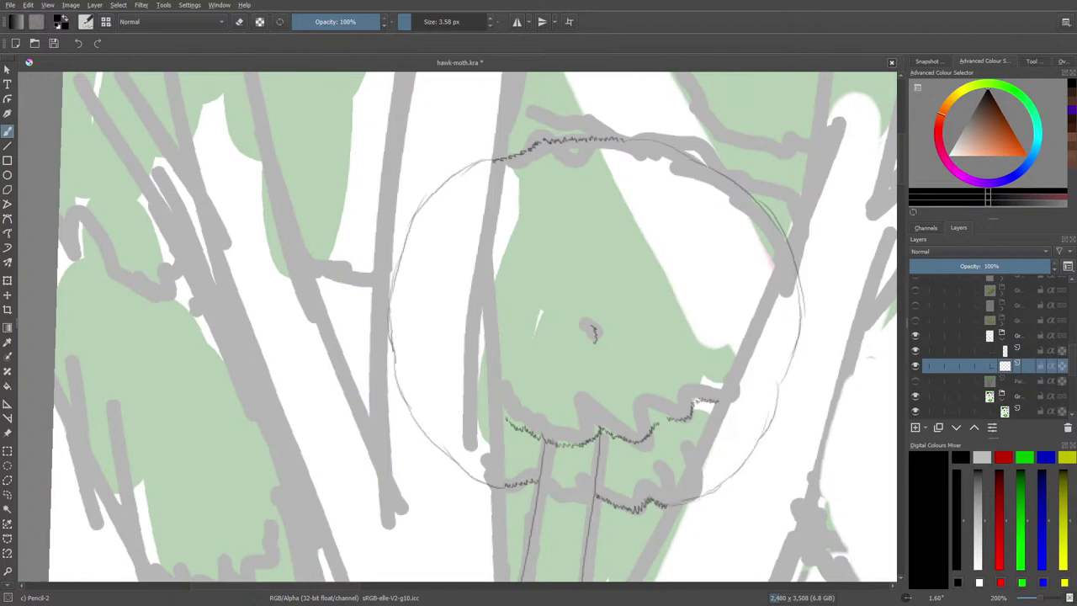
mouse_move(482, 164)
left_mouse_down()
mouse_move(396, 222)
mouse_move(414, 206)
mouse_move(372, 317)
mouse_move(404, 386)
left_mouse_up()
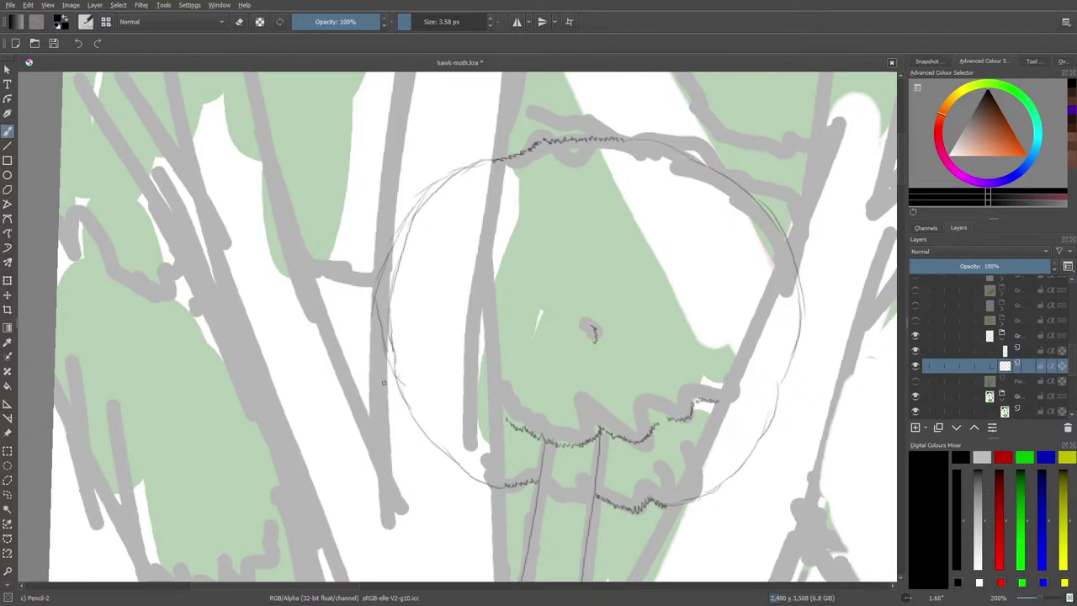
- Select the paint layer holding the jagged outlines and reset the canvas rotation to 0°
left_click(1007, 345)
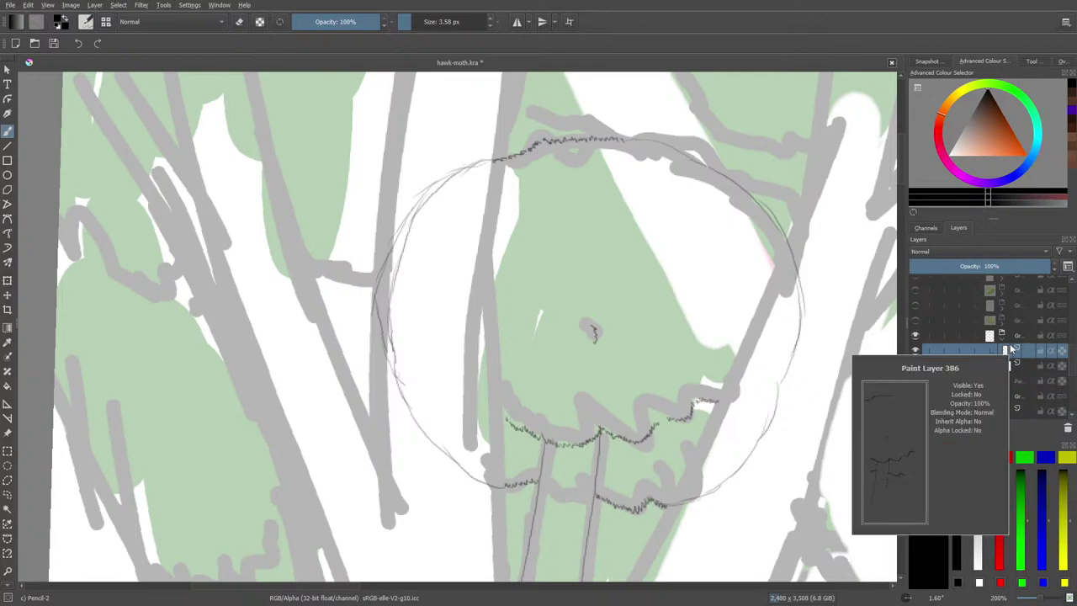
right_click(400, 320)
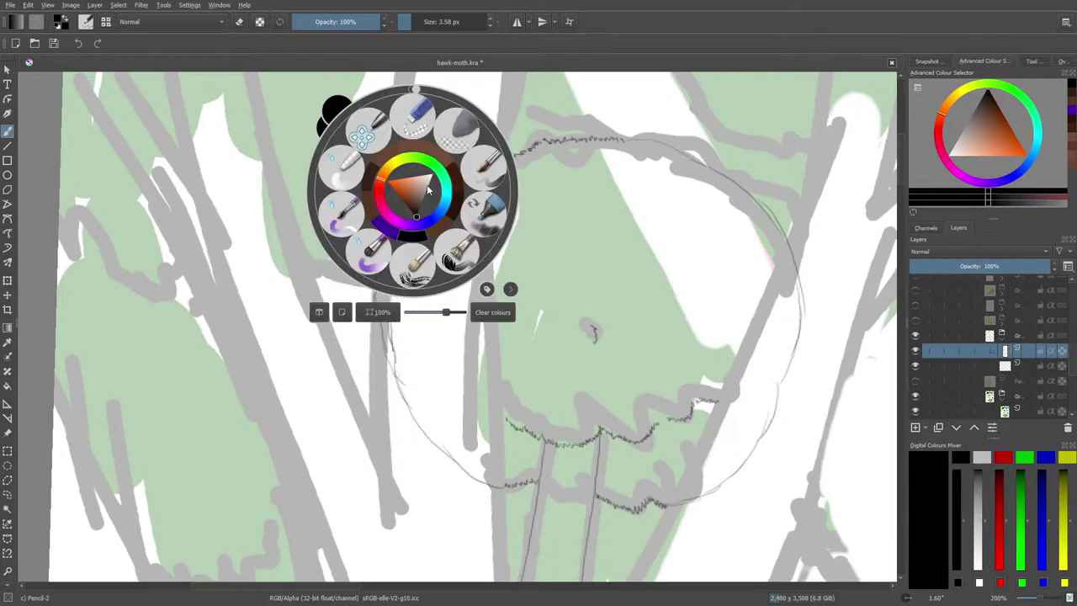
left_click_drag(417, 93, 410, 171)
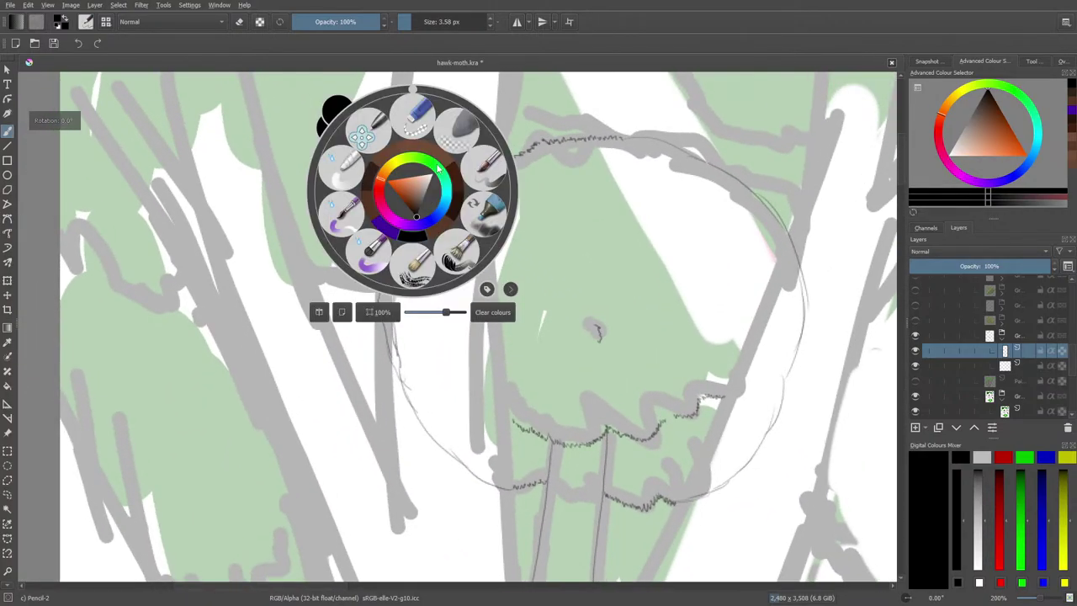
key("5")
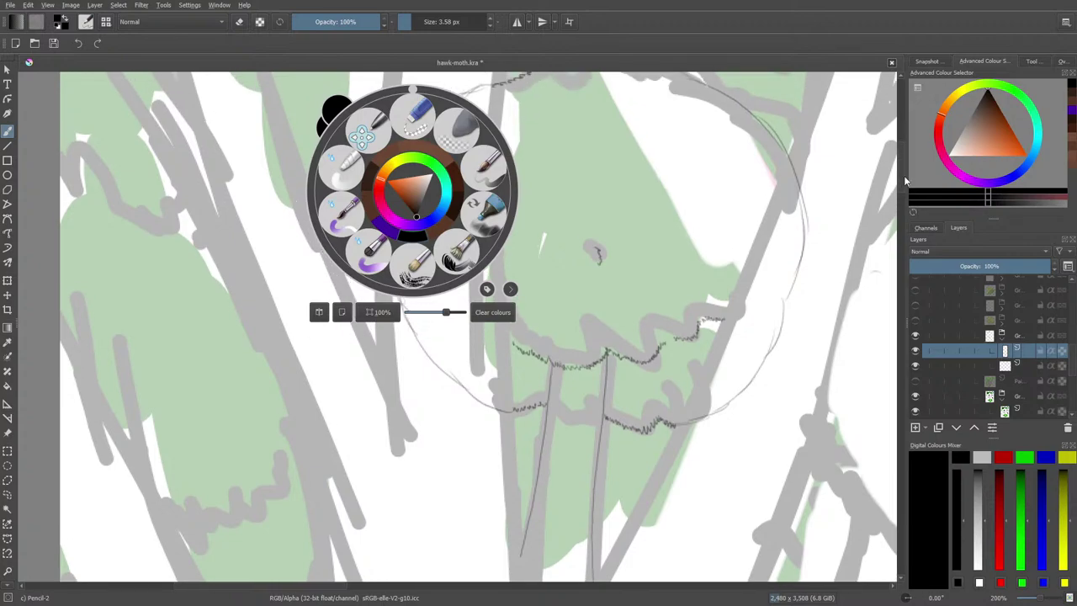
- Trace the smooth guide along the clump's left side with a jagged leafy outline, joining its lower and upper edges
left_click(484, 412)
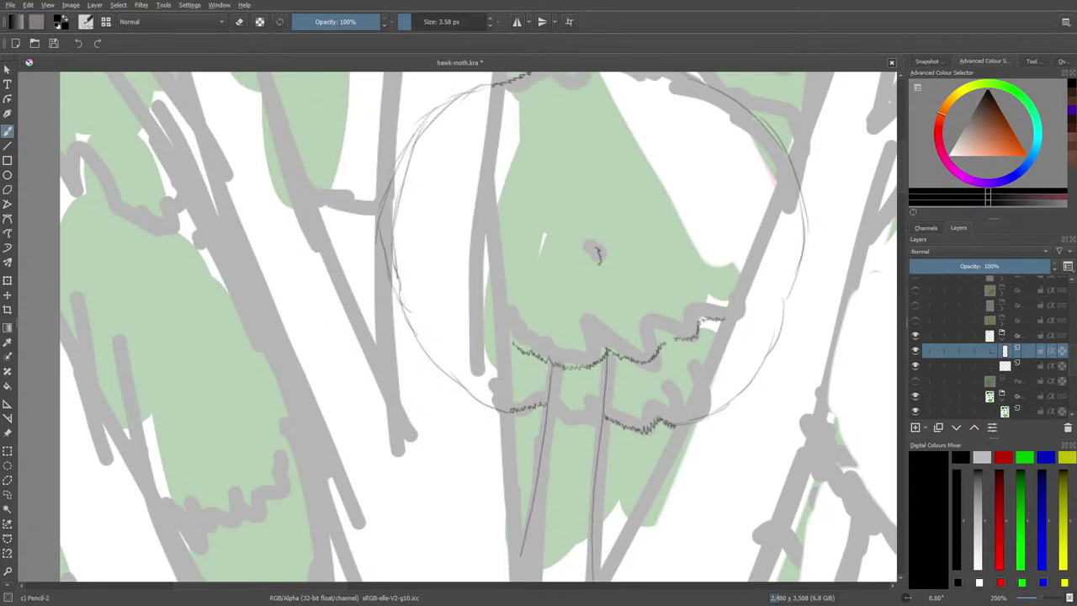
mouse_move(512, 412)
left_mouse_down()
mouse_move(466, 378)
mouse_move(436, 373)
mouse_move(419, 336)
mouse_move(400, 304)
left_mouse_up()
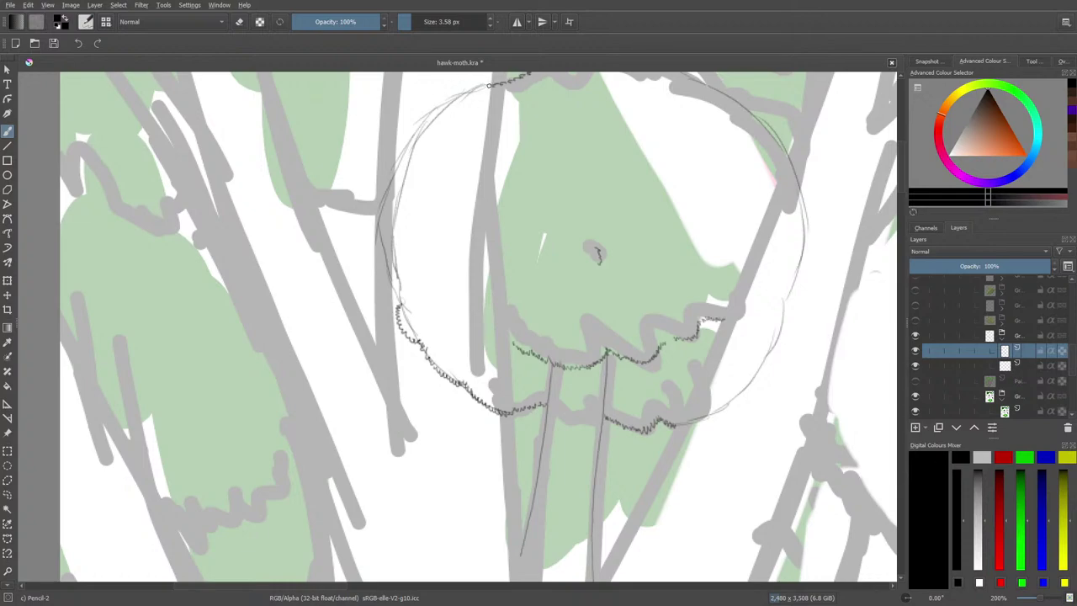
mouse_move(488, 85)
left_mouse_down()
mouse_move(434, 112)
mouse_move(406, 151)
mouse_move(385, 214)
mouse_move(401, 302)
left_mouse_up()
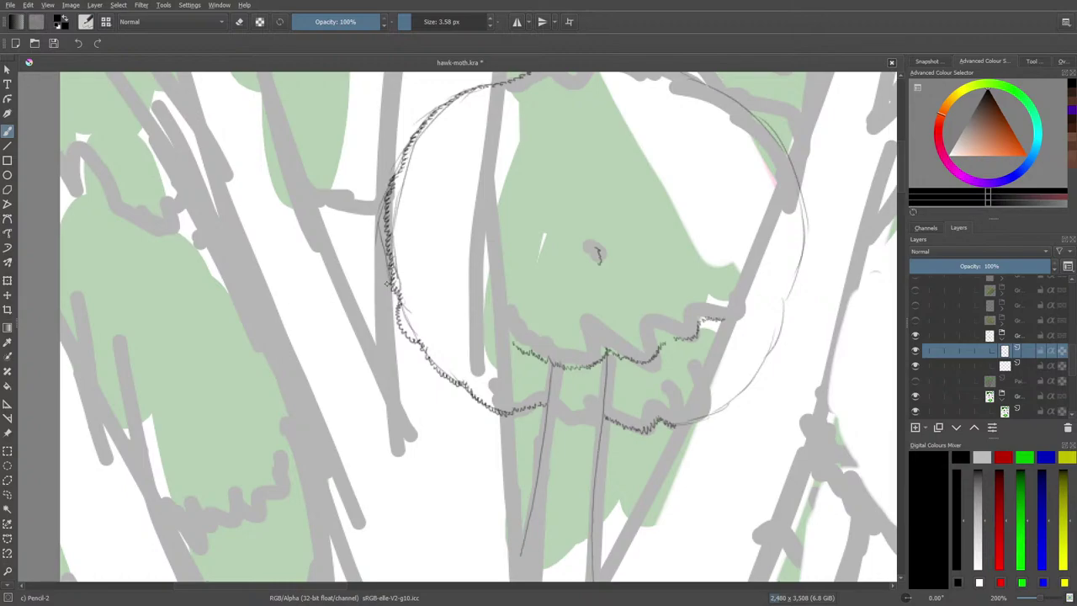
- Trace the smooth guide along the clump's right side with the same jagged leafy outline, closing the round shape
right_click(708, 252)
mouse_move(721, 148)
left_mouse_down()
mouse_move(770, 177)
mouse_move(784, 246)
mouse_move(770, 178)
mouse_move(721, 148)
left_mouse_up()
left_click(629, 106)
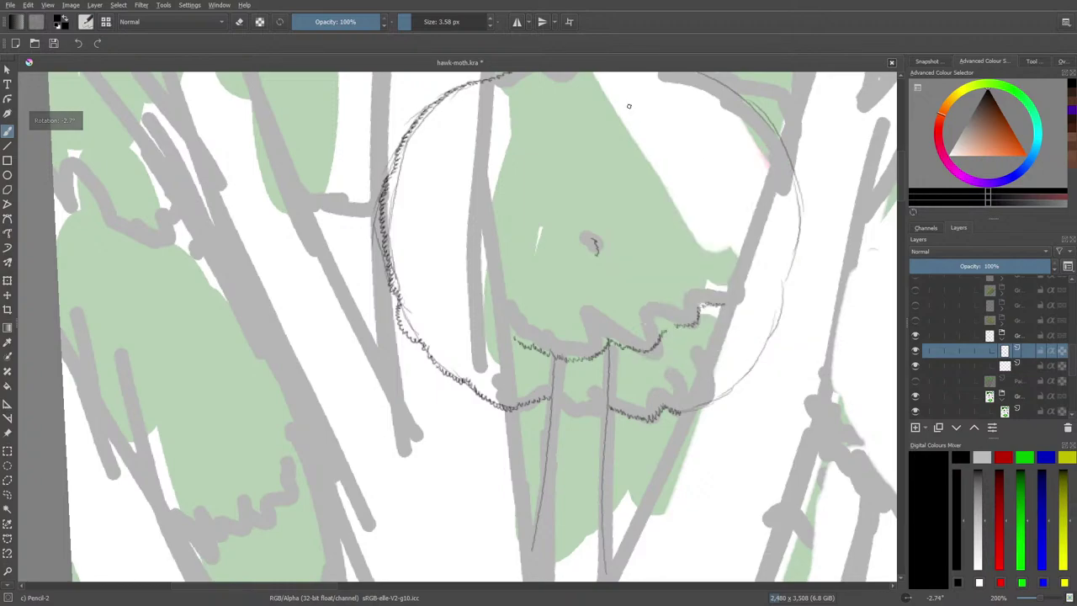
mouse_move(781, 290)
left_mouse_down()
mouse_move(777, 327)
mouse_move(754, 360)
mouse_move(720, 398)
mouse_move(682, 413)
left_mouse_up()
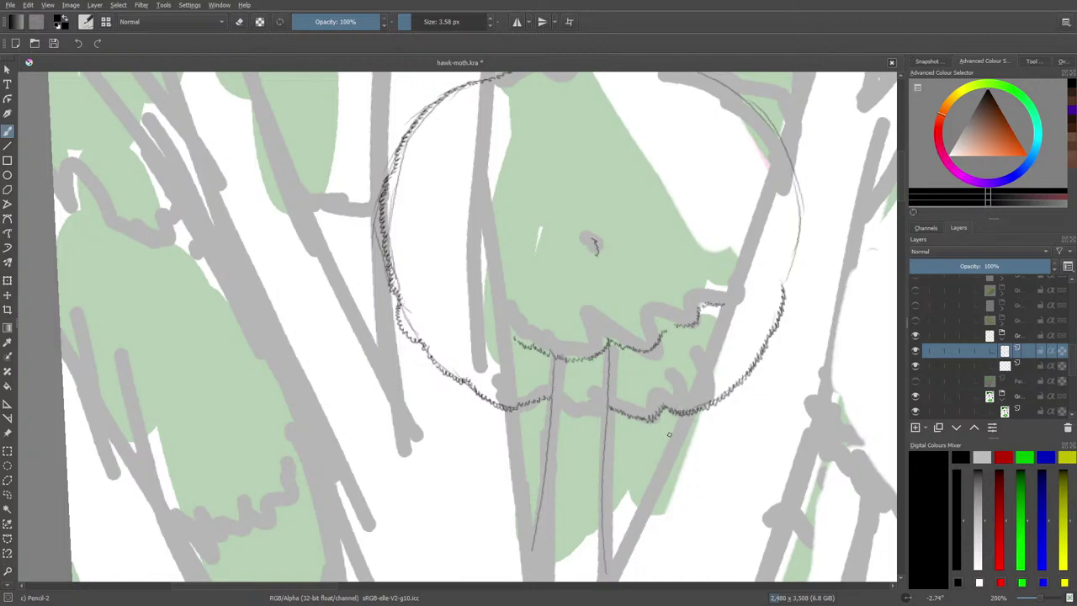
mouse_move(275, 588)
left_mouse_down()
mouse_move(392, 588)
mouse_move(295, 588)
left_mouse_up()
right_click(408, 193)
left_click_drag(405, 93, 461, 221)
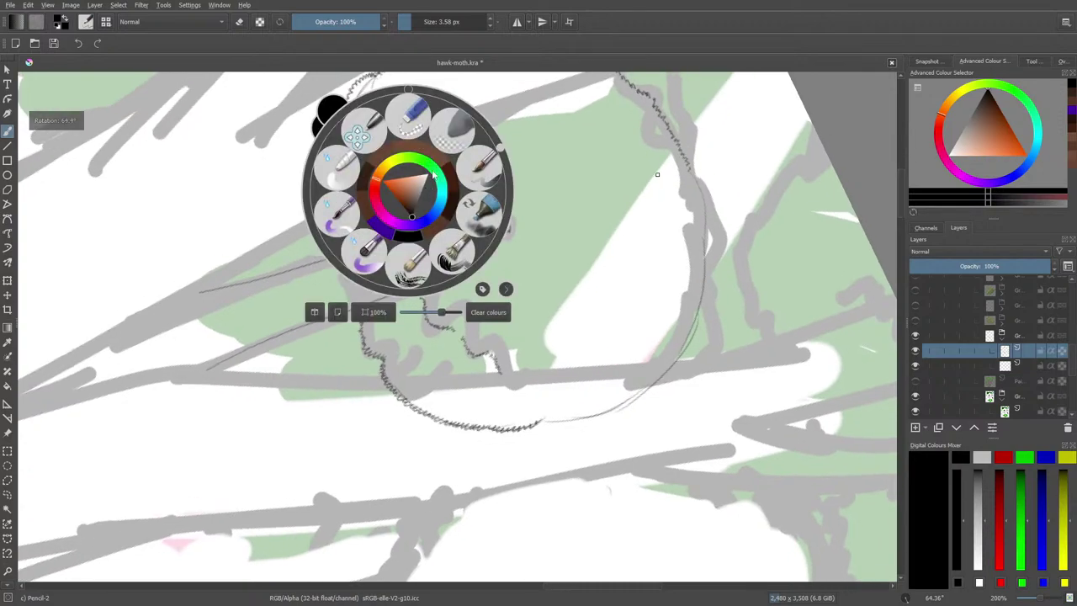
left_click(505, 229)
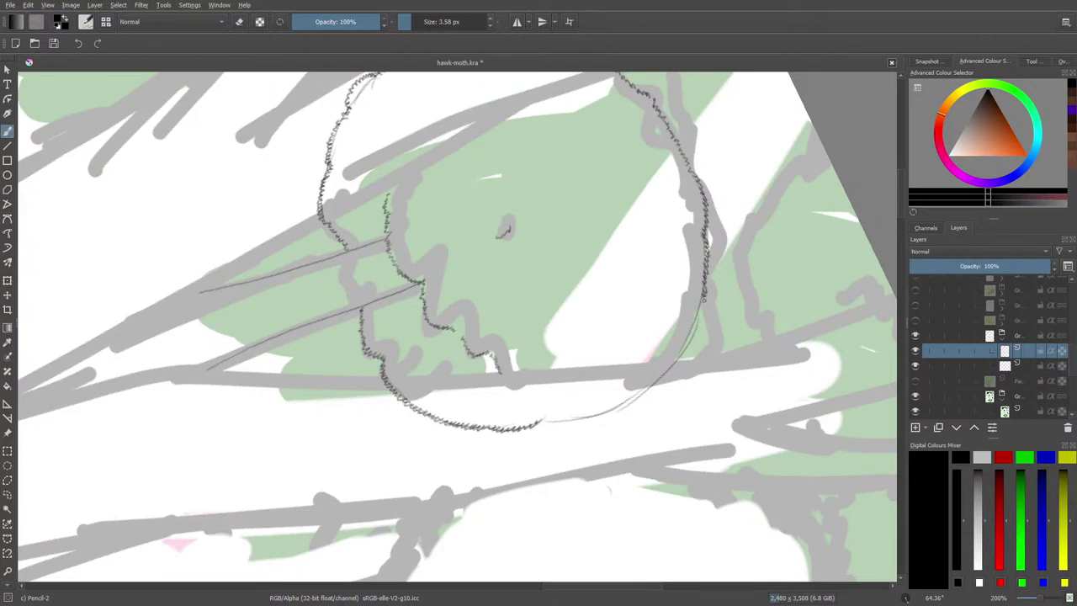
left_click_drag(704, 298, 698, 309)
mouse_move(638, 391)
left_mouse_down()
mouse_move(598, 414)
mouse_move(548, 419)
left_mouse_up()
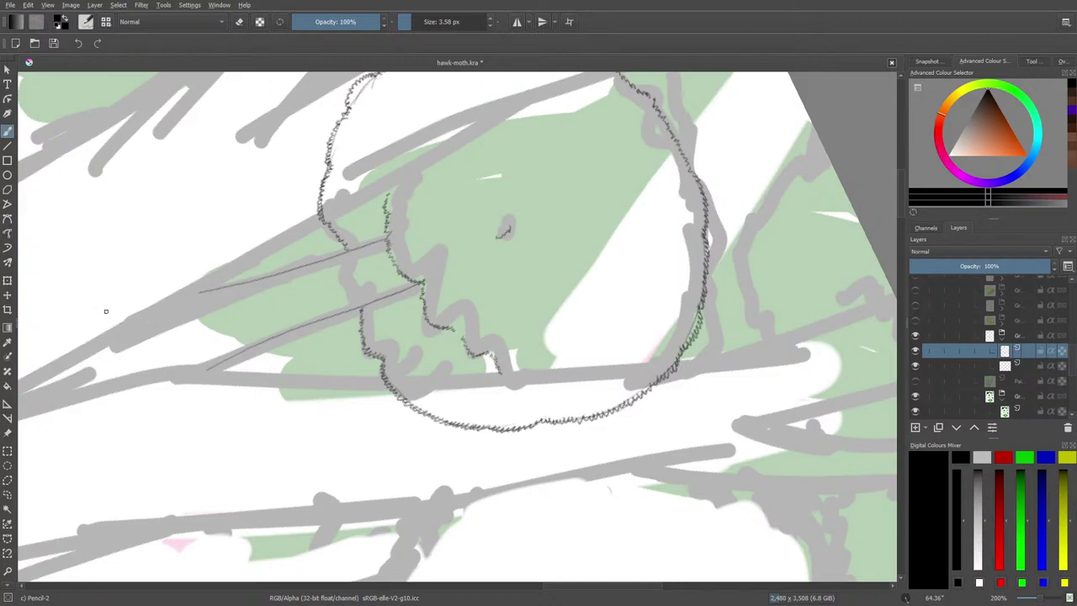
- Extend the two thin branch lines below the clump downward until they meet in a point along the rough sketch
scroll(519, 580, "left", 5)
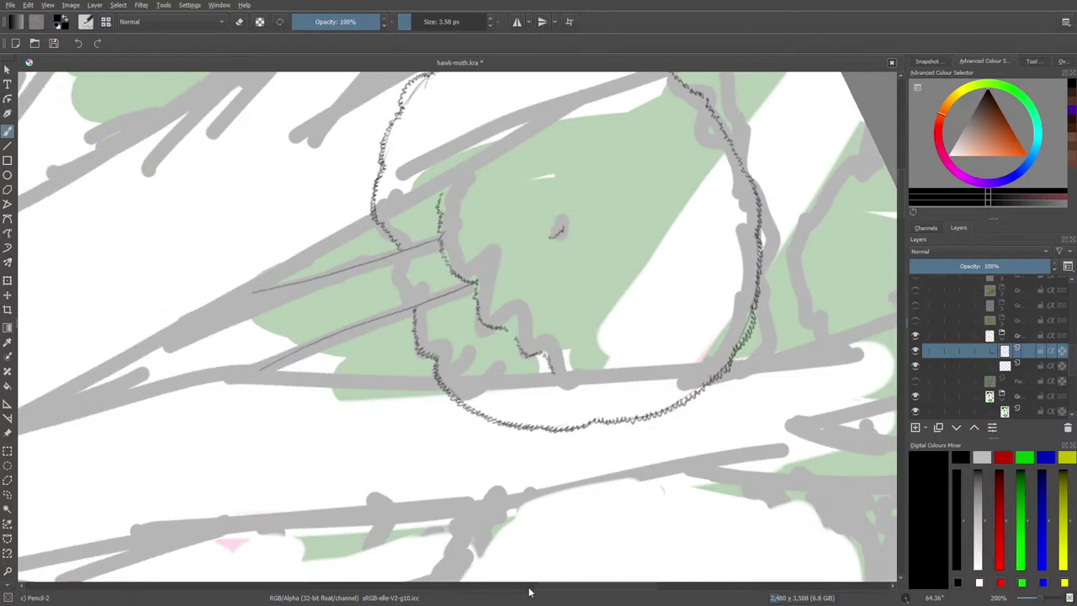
right_click(440, 270)
left_click_drag(528, 238, 461, 240)
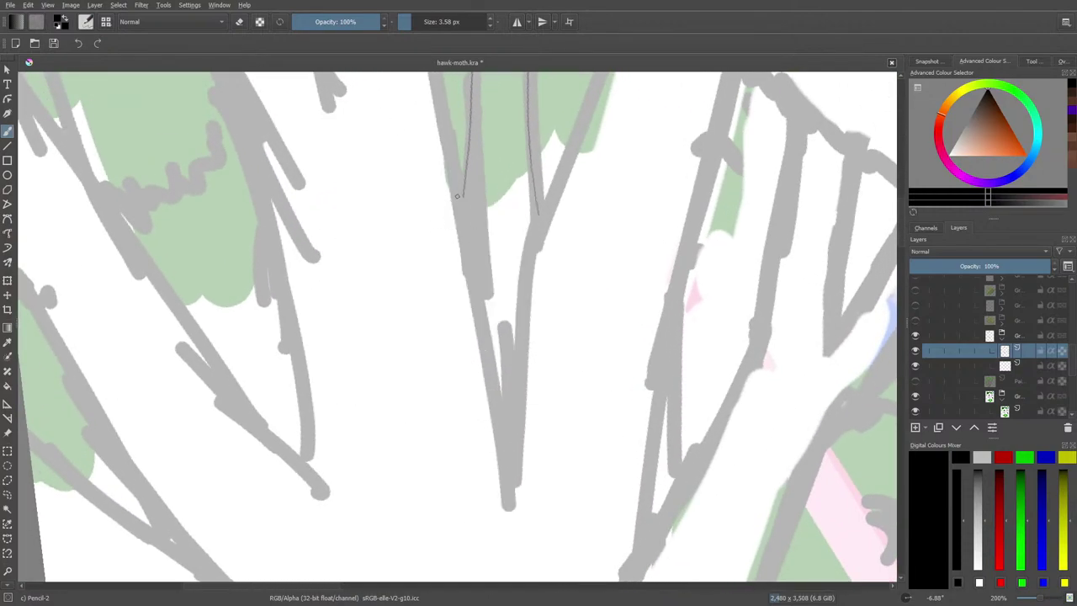
mouse_move(459, 216)
left_mouse_down()
mouse_move(510, 490)
mouse_move(532, 272)
left_mouse_up()
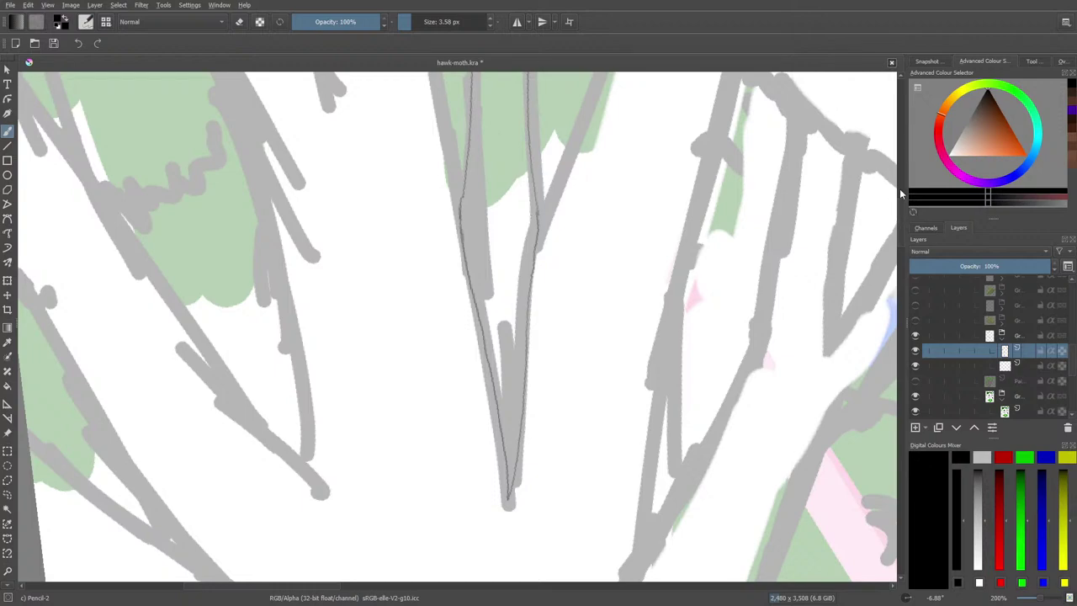
- Add a short jagged curved leaf mark inside the clump near its upper right edge
mouse_move(904, 221)
left_mouse_down()
mouse_move(898, 182)
mouse_move(903, 230)
mouse_move(897, 173)
mouse_move(903, 215)
left_mouse_up()
mouse_move(1037, 597)
left_mouse_down()
mouse_move(1025, 601)
mouse_move(1033, 594)
left_mouse_up()
mouse_move(900, 220)
left_mouse_down()
mouse_move(898, 421)
mouse_move(901, 187)
left_mouse_up()
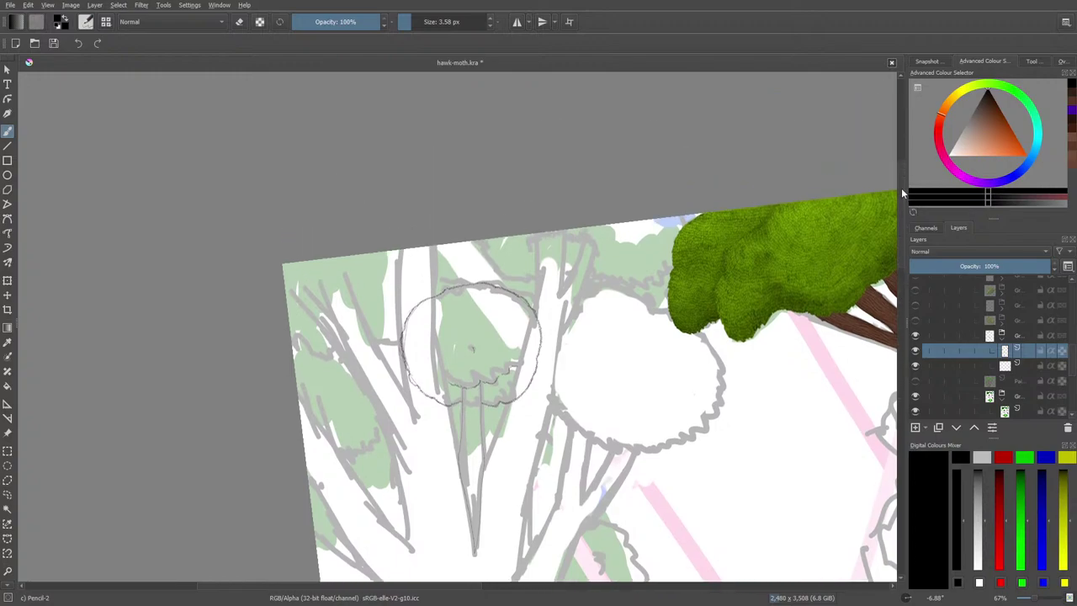
left_click(1040, 599)
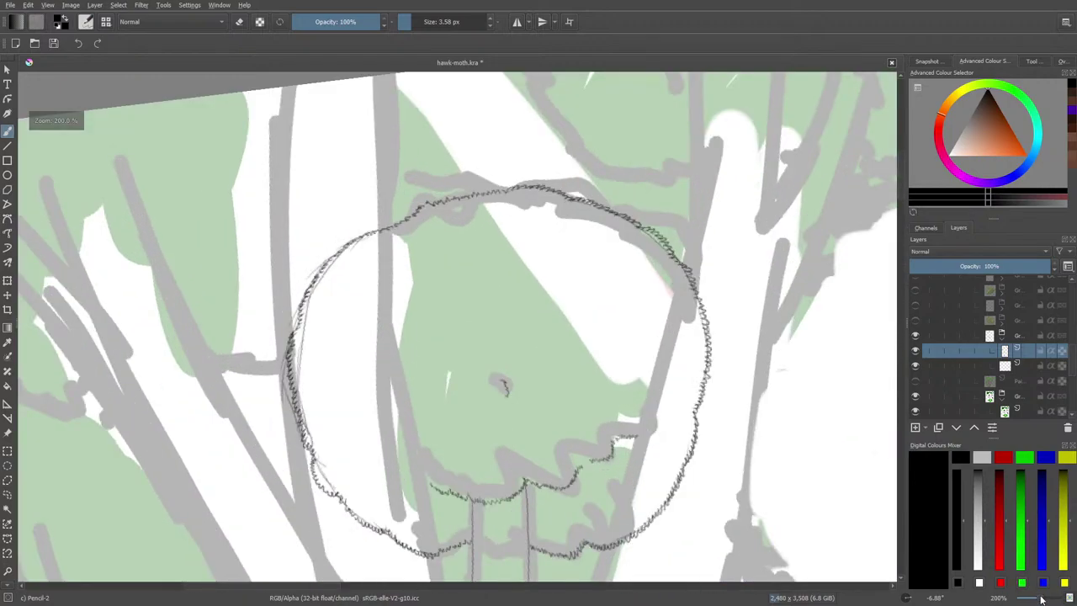
left_click(1042, 599)
left_click_drag(900, 173, 904, 165)
mouse_move(730, 162)
left_mouse_down()
mouse_move(740, 184)
mouse_move(732, 206)
left_mouse_up()
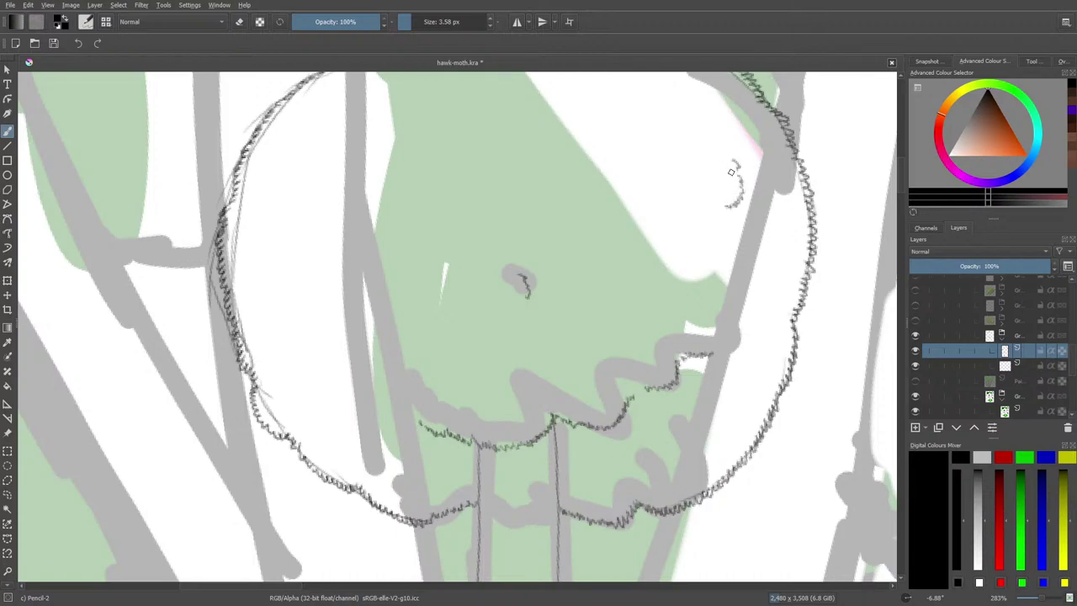
- On the guide layer, sketch a small hooked curve inside the clump's upper left and a longer wavy curve at its lower left
scroll(900, 168, "up", 3)
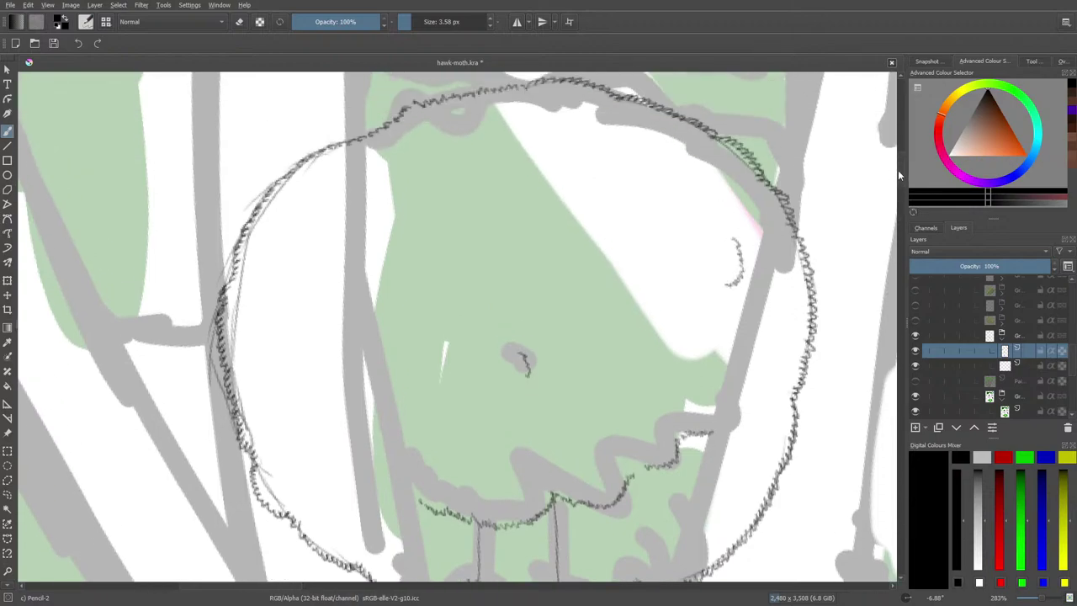
left_click(1014, 364)
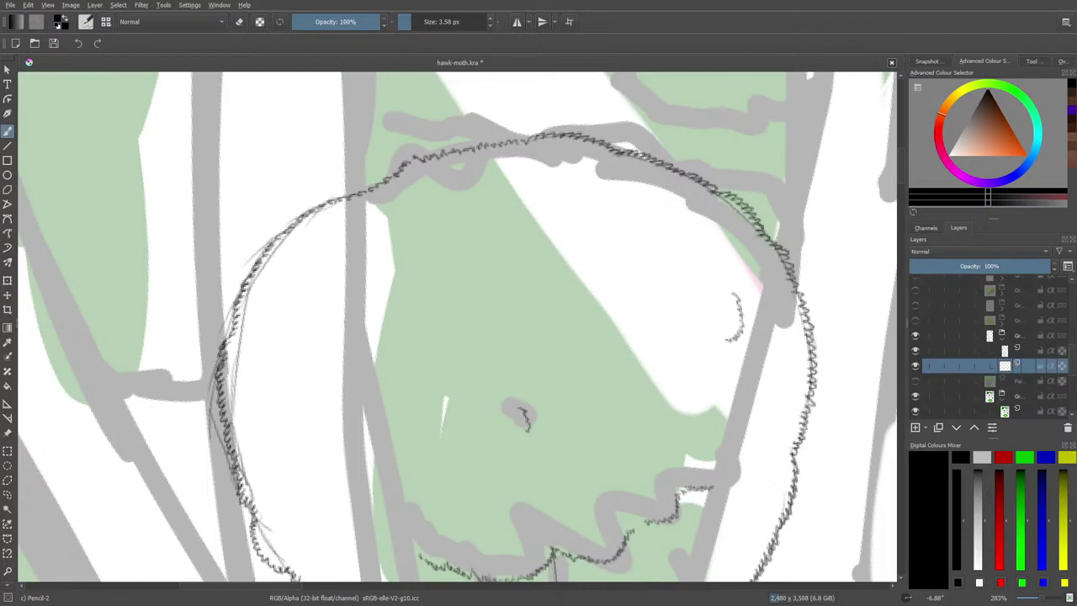
mouse_move(339, 240)
left_mouse_down()
mouse_move(301, 279)
mouse_move(307, 299)
mouse_move(341, 305)
left_mouse_up()
mouse_move(296, 455)
left_mouse_down()
mouse_move(364, 531)
mouse_move(393, 513)
left_mouse_up()
- On the jagged outline layer, trace both left-hand guide curves with leafy texture and add two short jagged marks near the clump's top
key("Page_Up")
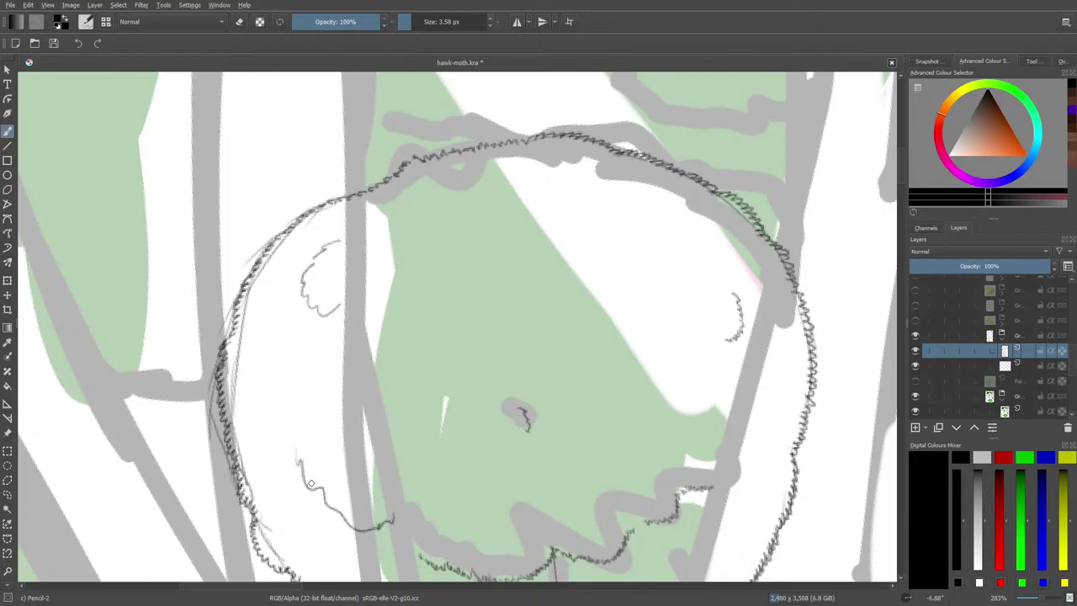
mouse_move(298, 463)
left_mouse_down()
mouse_move(313, 495)
mouse_move(321, 488)
mouse_move(360, 530)
mouse_move(382, 523)
left_mouse_up()
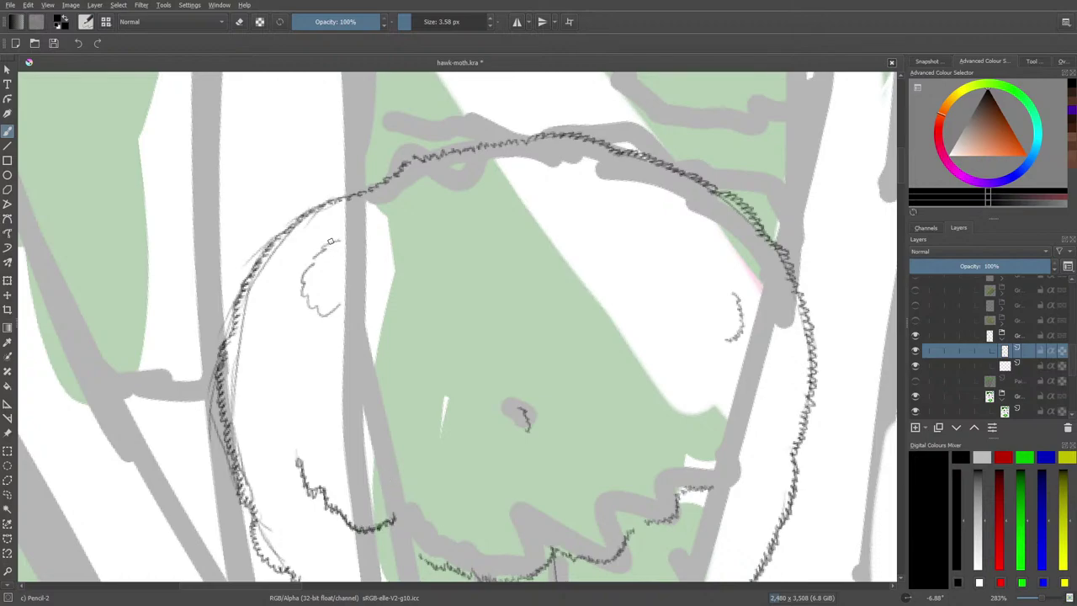
mouse_move(331, 242)
left_mouse_down()
mouse_move(301, 297)
mouse_move(328, 317)
left_mouse_up()
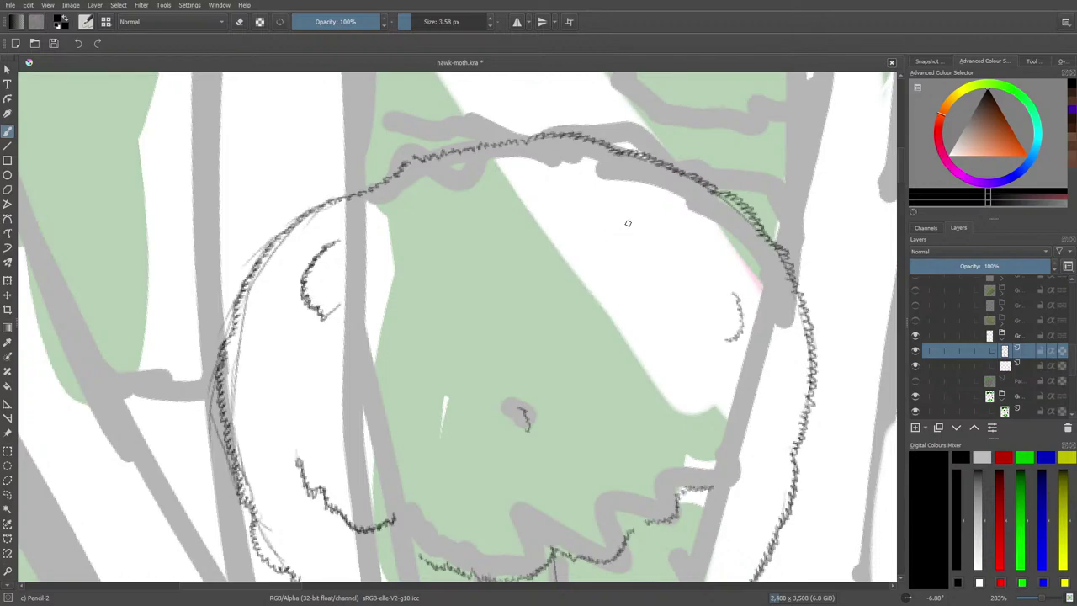
left_click_drag(616, 196, 625, 220)
mouse_move(435, 236)
left_mouse_down()
mouse_move(442, 248)
mouse_move(472, 245)
left_mouse_up()
- Soften the top of the upper-left hooked curve on both the outline and guide layers using the Eraser Soft preset
key("e")
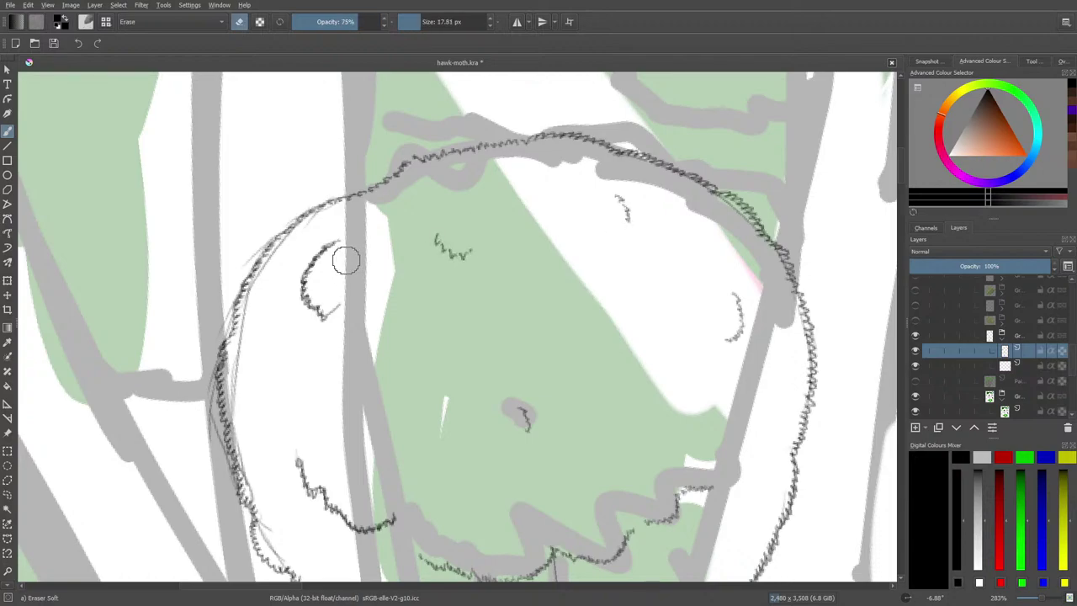
mouse_move(343, 257)
left_mouse_down()
mouse_move(323, 243)
mouse_move(308, 263)
left_mouse_up()
left_click(1004, 365)
left_click_drag(332, 243, 315, 250)
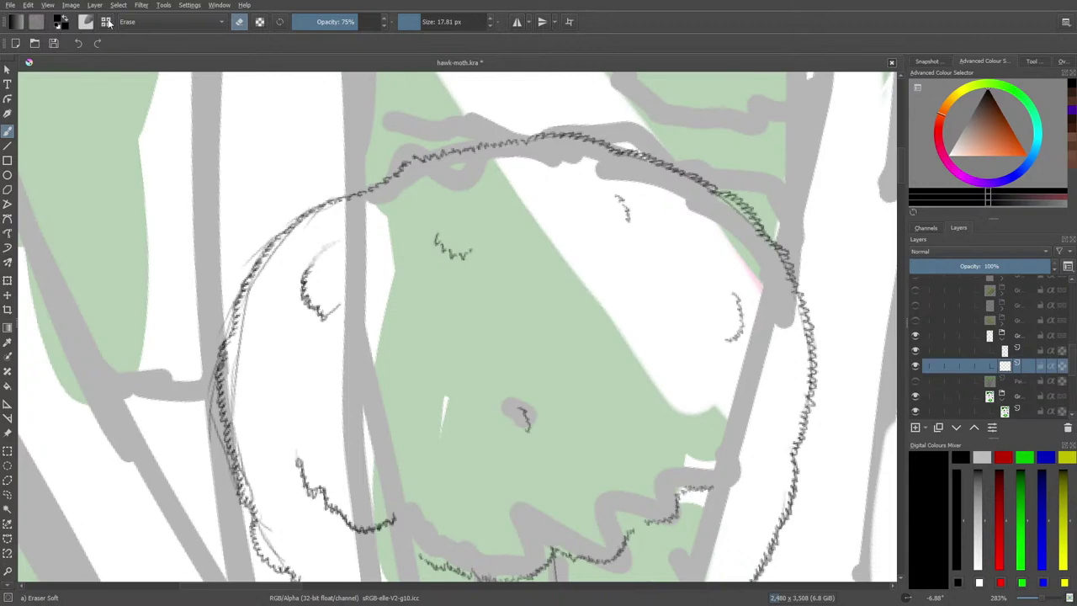
- Switch to the Eraser Circle preset, reduce it to 10.16 px and erase the upper-left hooked curve from both layers
left_click(382, 21)
left_click(86, 21)
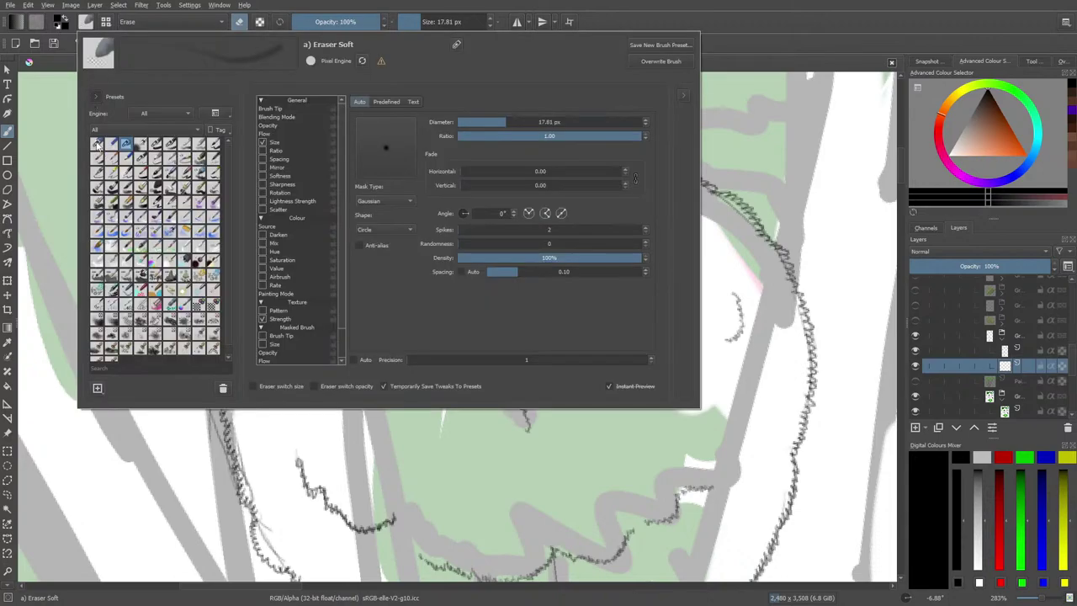
left_click(100, 149)
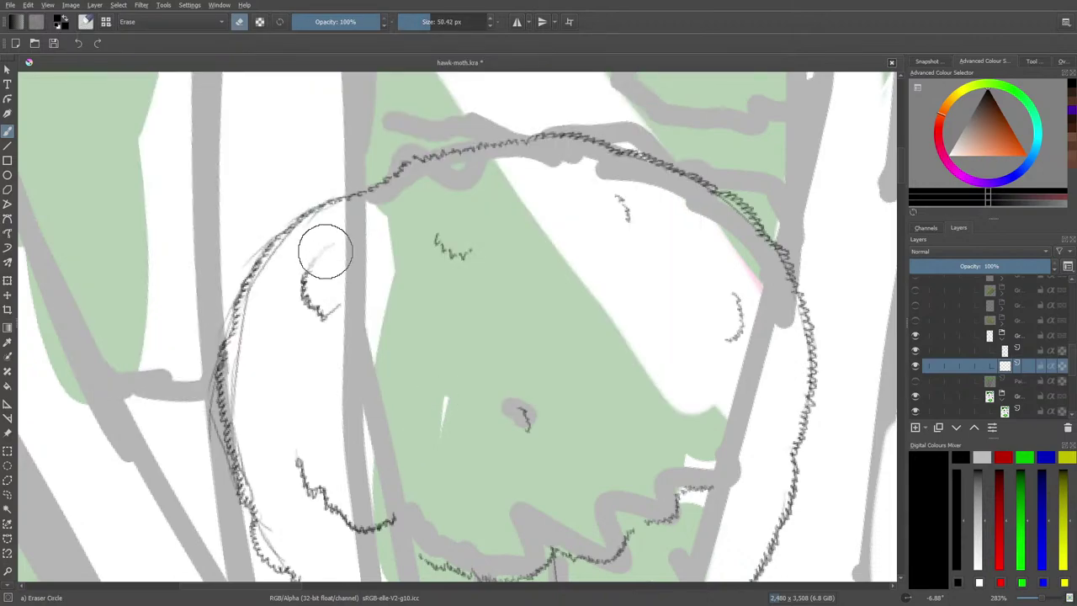
left_click(1010, 348)
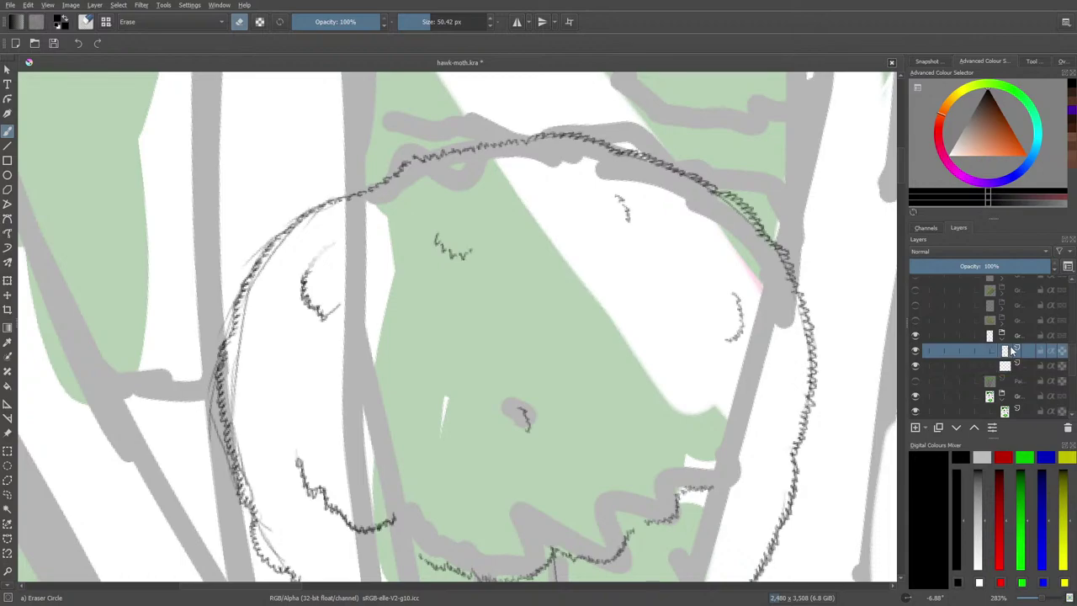
left_click_drag(328, 247, 313, 258)
left_click_drag(427, 21, 413, 21)
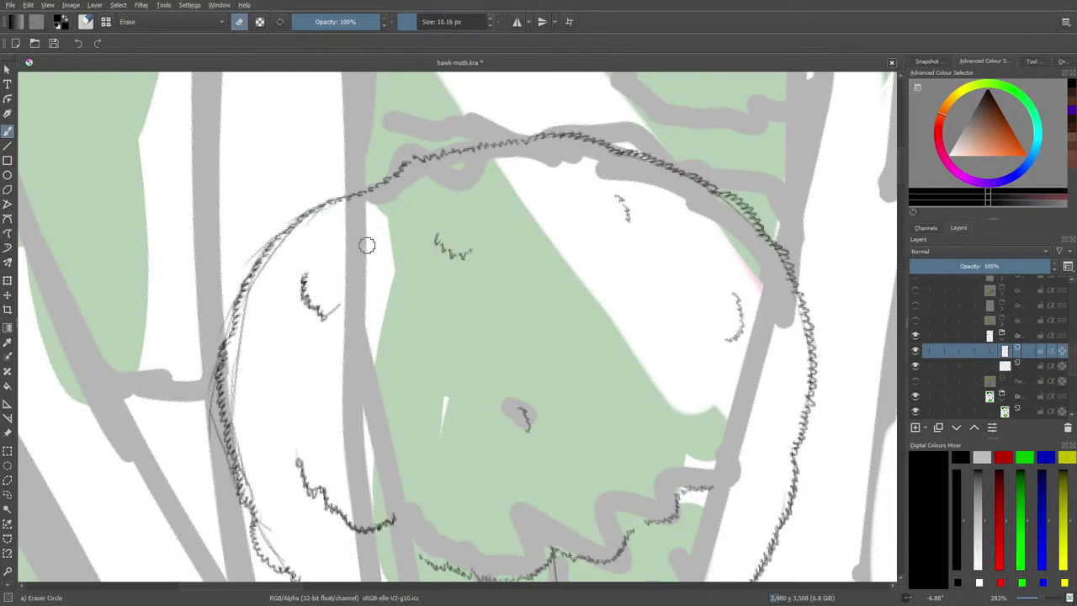
mouse_move(320, 314)
left_mouse_down()
mouse_move(305, 284)
mouse_move(344, 283)
left_mouse_up()
left_click(1005, 365)
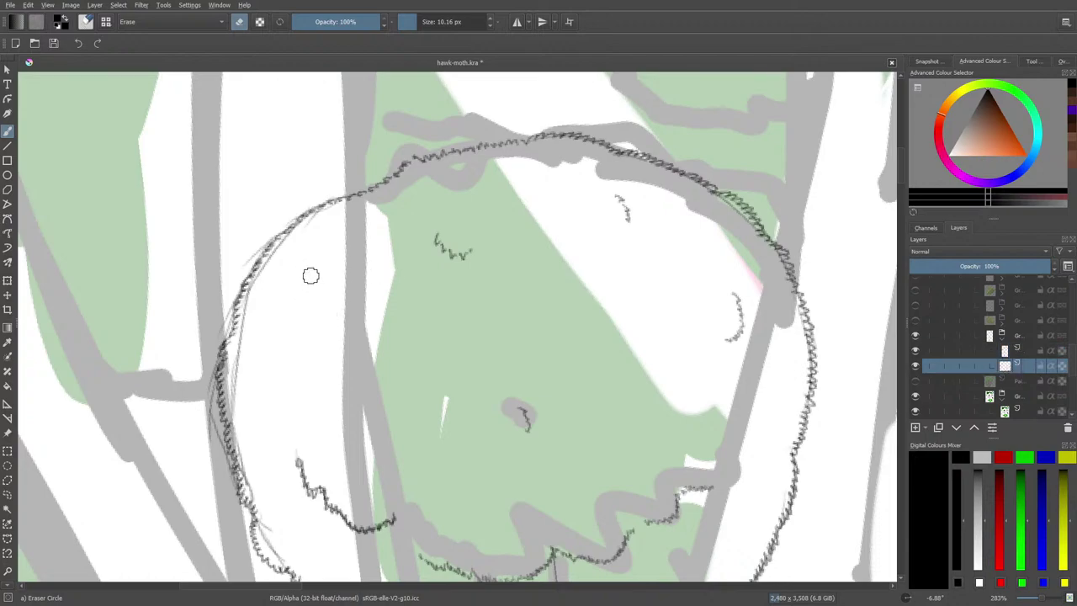
- Redraw a short jagged curve at the clump's upper left on the outline layer with the Pencil-2 brush
key("Page_Up")
key("/")
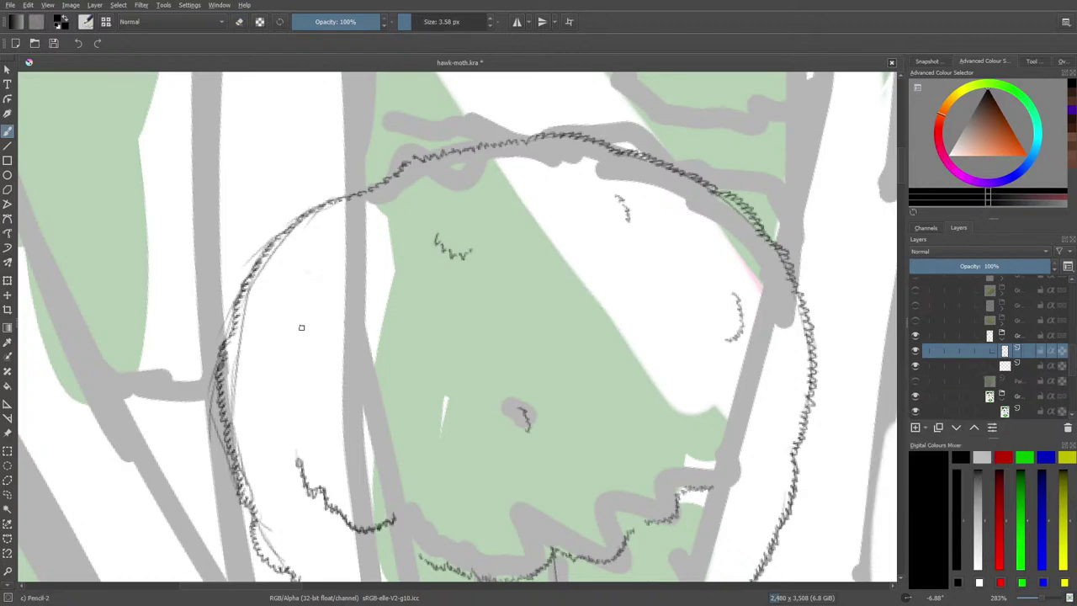
mouse_move(306, 303)
left_mouse_down()
mouse_move(324, 329)
mouse_move(304, 299)
left_mouse_up()
- Examine the thin branches and the clump's lower edge against the rough sketch
scroll(901, 171, "down", 5)
scroll(908, 197, "down", 5)
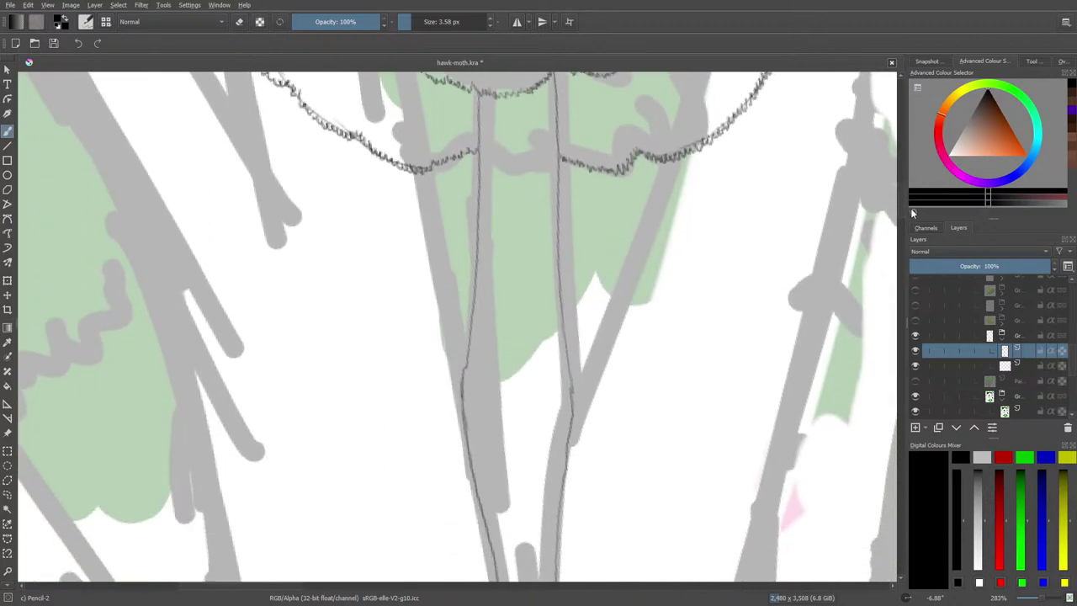
scroll(911, 206, "up", 3)
scroll(912, 212, "down", 1)
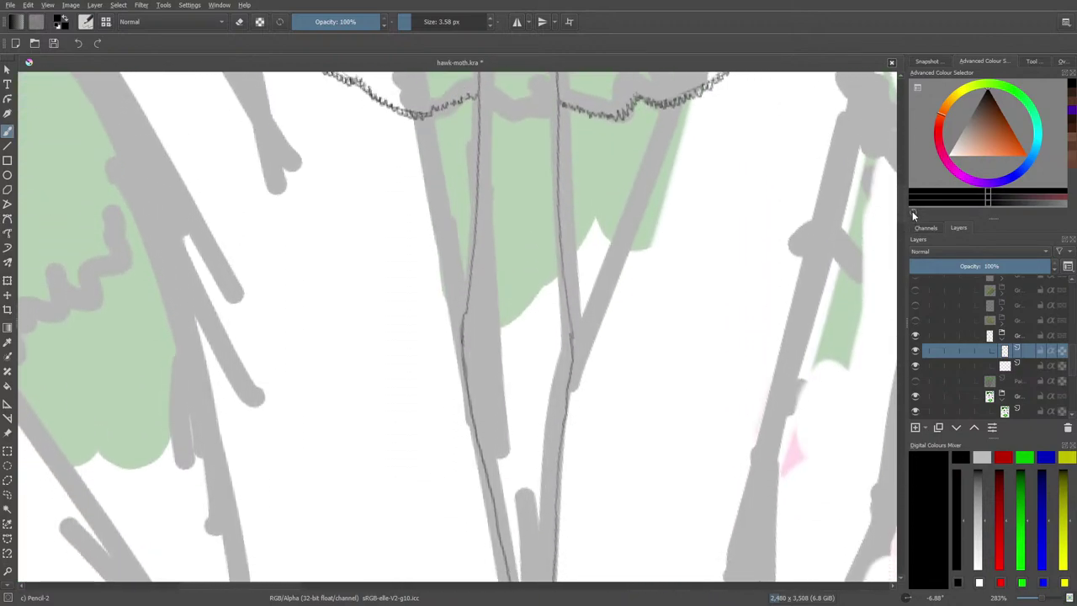
scroll(912, 211, "up", 2)
scroll(915, 209, "down", 4)
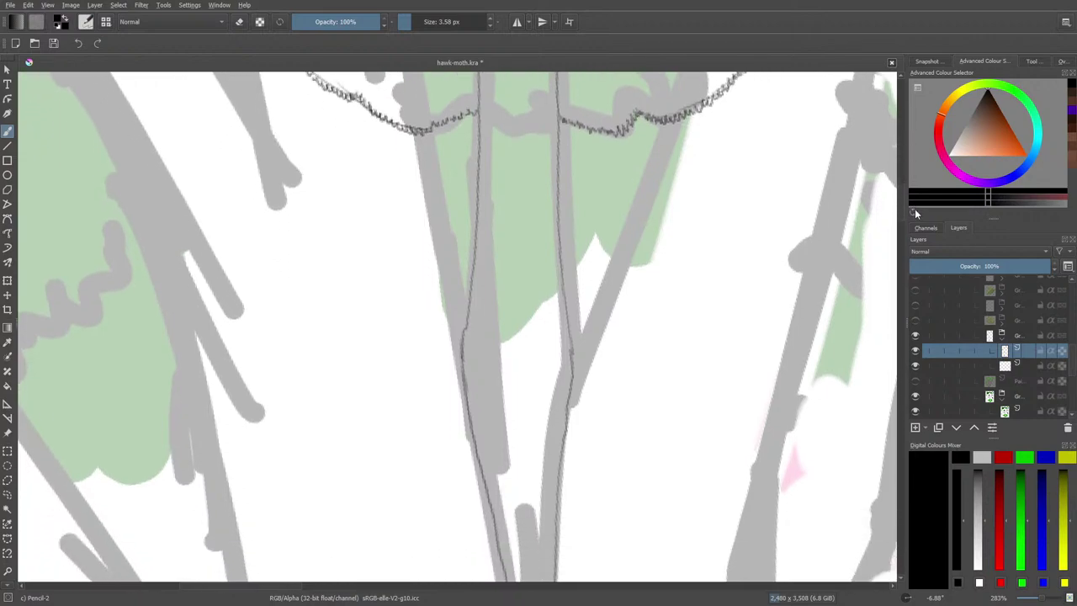
scroll(915, 205, "up", 4)
scroll(914, 197, "up", 5)
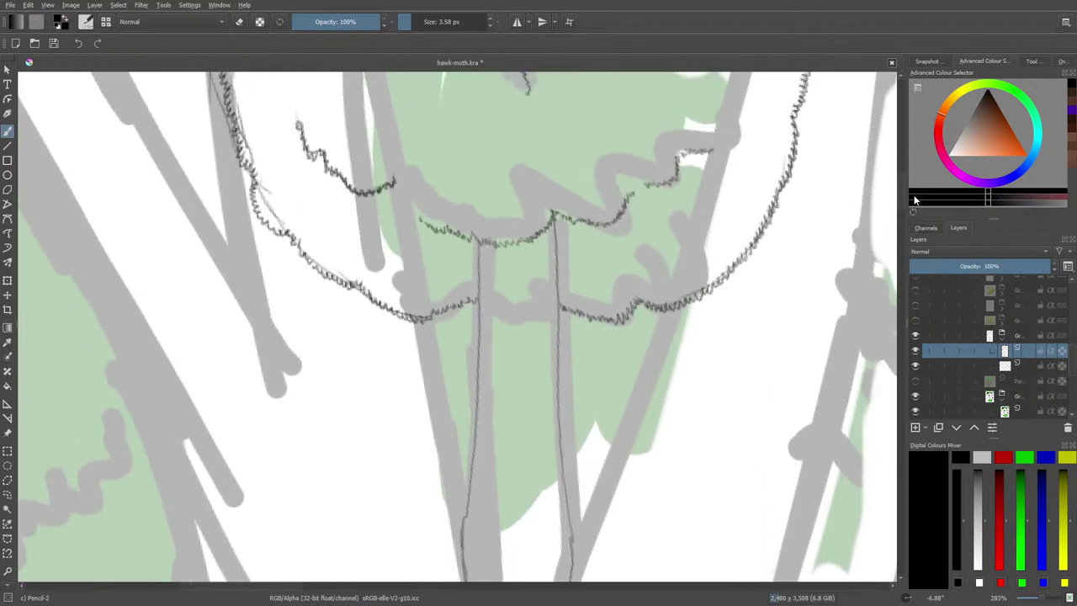
scroll(913, 193, "up", 1)
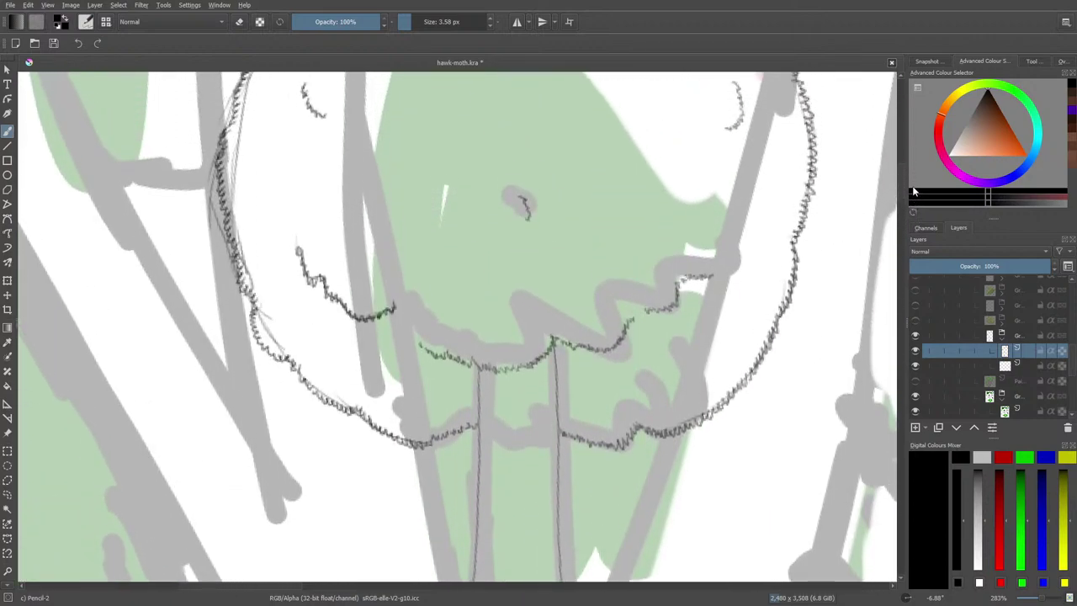
- Hide the layer holding the smooth guide lines to check the jagged outline alone, and delete that guide layer
left_click(1004, 365)
left_click(917, 367)
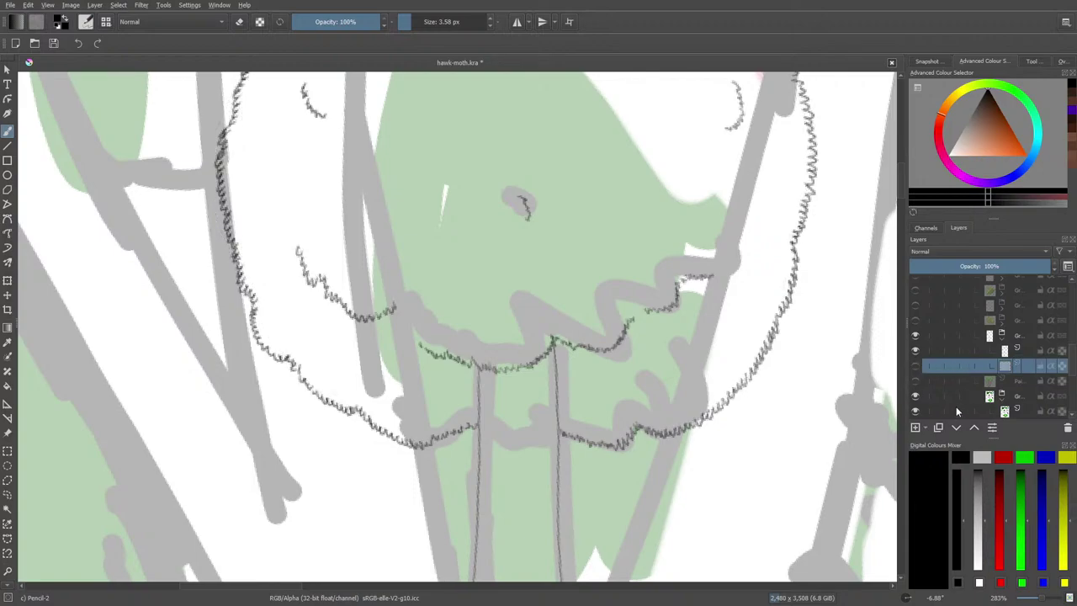
mouse_move(956, 406)
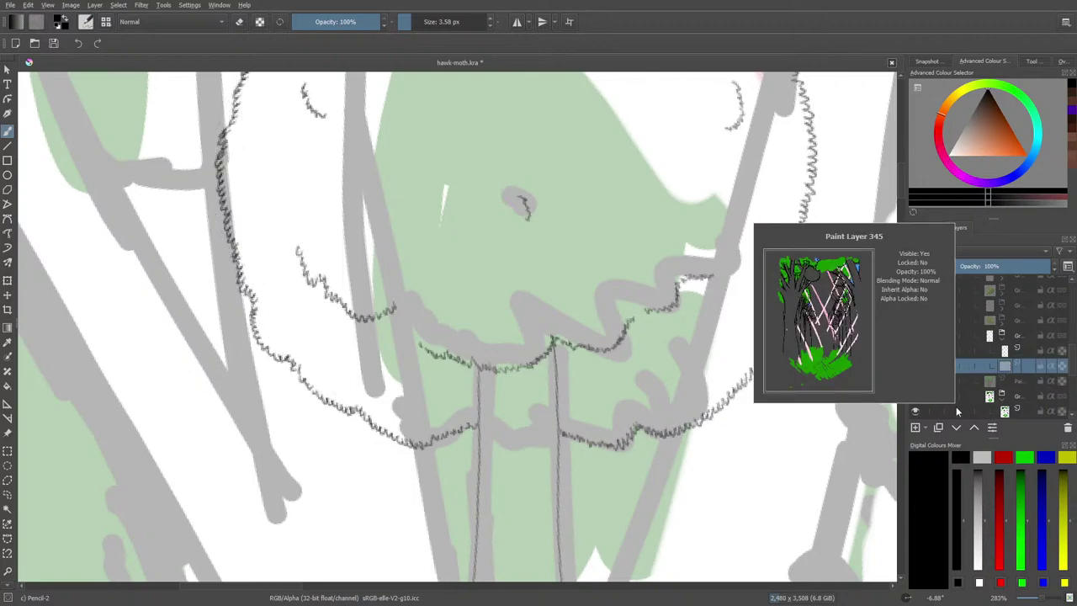
left_click(1068, 430)
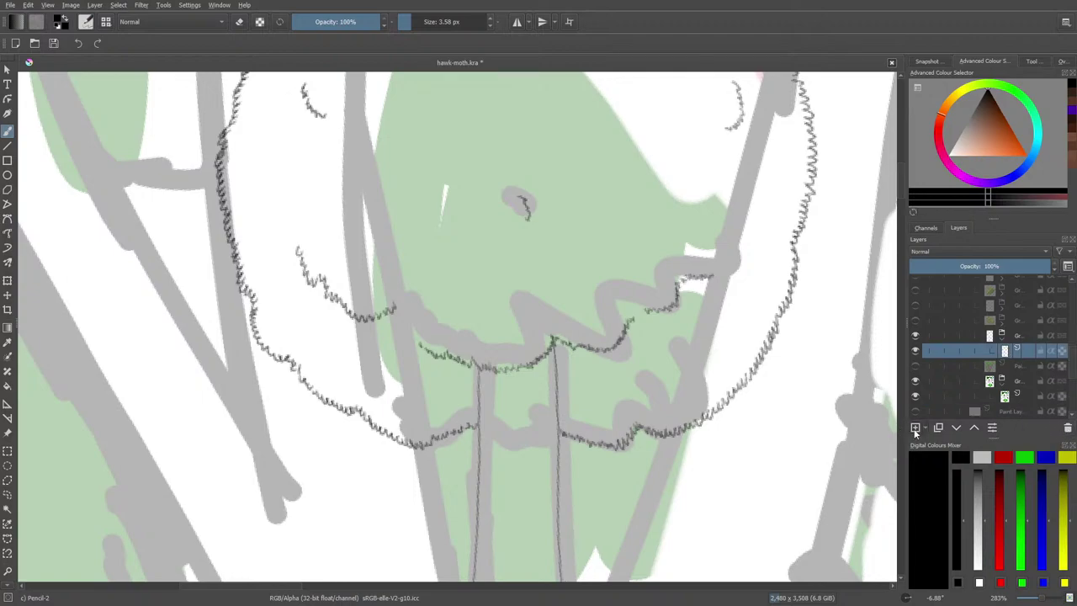
- Add a new paint layer below the jagged outline layer and keep the outline layer active for drawing
left_click(915, 427)
left_click(956, 428)
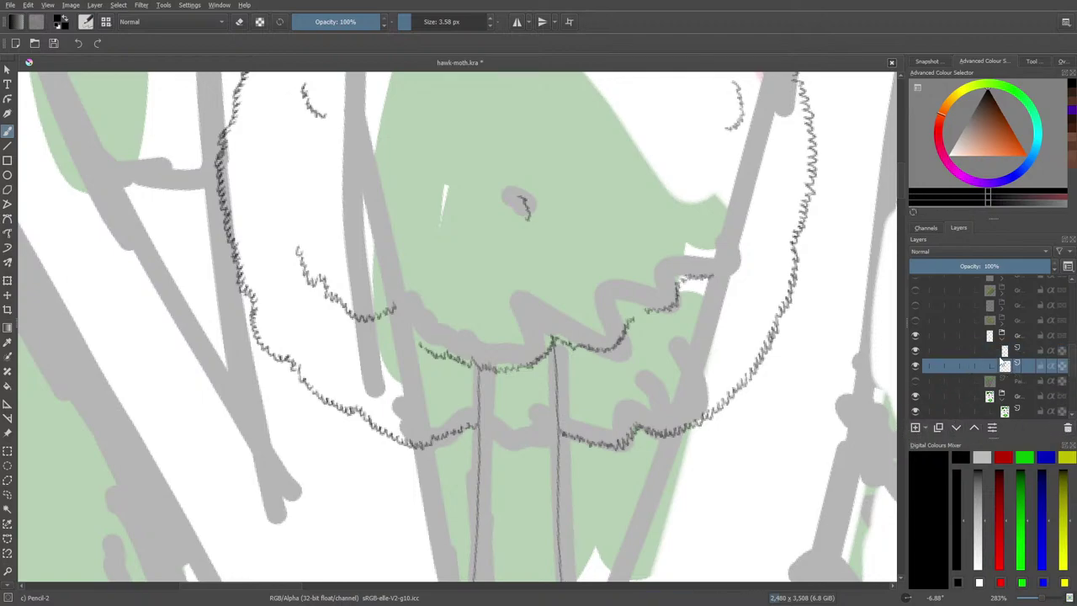
left_click(956, 428)
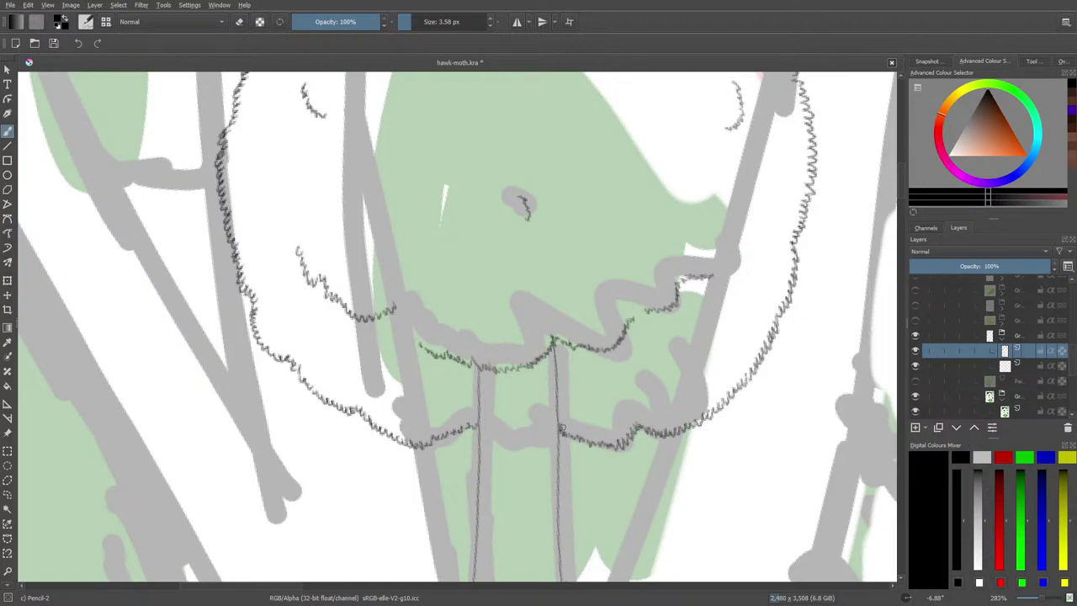
- Thicken the clump's lower edge on both sides of the two thin branches with stacked rows of small zigzag pencil strokes
mouse_move(567, 425)
left_mouse_down()
mouse_move(620, 434)
mouse_move(634, 417)
mouse_move(603, 426)
mouse_move(558, 414)
mouse_move(586, 410)
mouse_move(607, 421)
mouse_move(623, 400)
mouse_move(612, 413)
mouse_move(561, 412)
left_mouse_up()
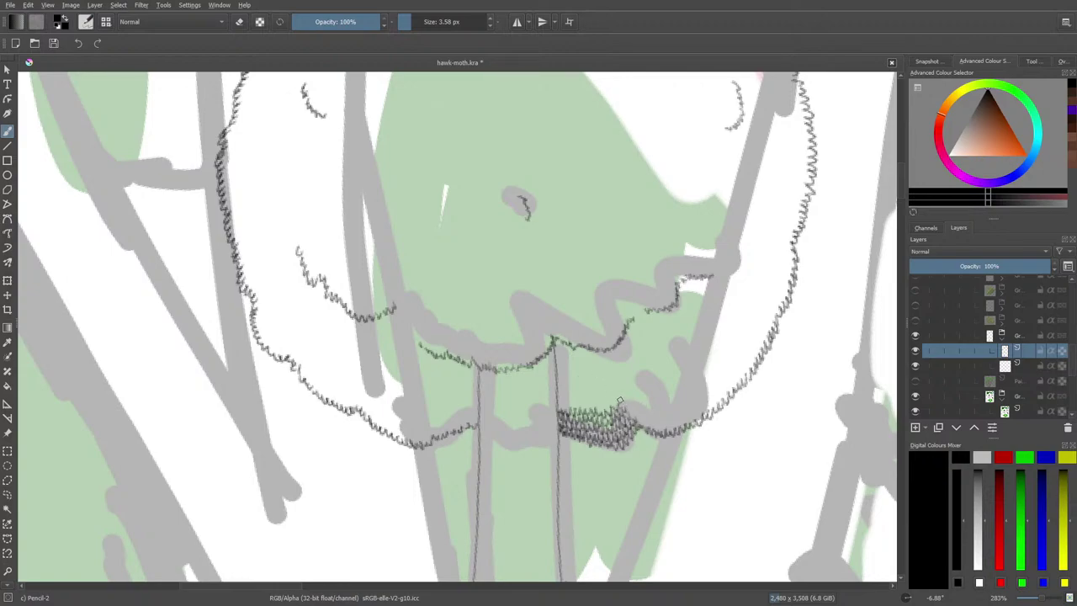
mouse_move(622, 406)
left_mouse_down()
mouse_move(641, 419)
mouse_move(631, 399)
left_mouse_up()
mouse_move(638, 404)
left_mouse_down()
mouse_move(657, 425)
mouse_move(703, 412)
left_mouse_up()
mouse_move(564, 348)
left_mouse_down()
mouse_move(562, 334)
mouse_move(599, 343)
mouse_move(622, 323)
mouse_move(588, 335)
left_mouse_up()
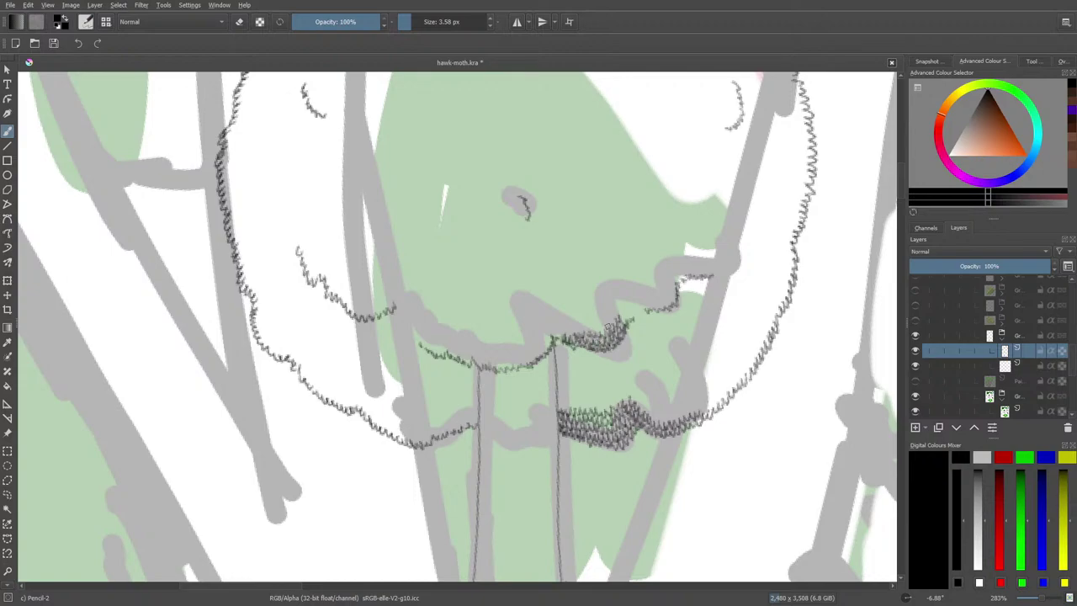
mouse_move(475, 415)
left_mouse_down()
mouse_move(415, 424)
mouse_move(419, 435)
mouse_move(380, 427)
mouse_move(371, 405)
mouse_move(396, 424)
mouse_move(474, 404)
left_mouse_up()
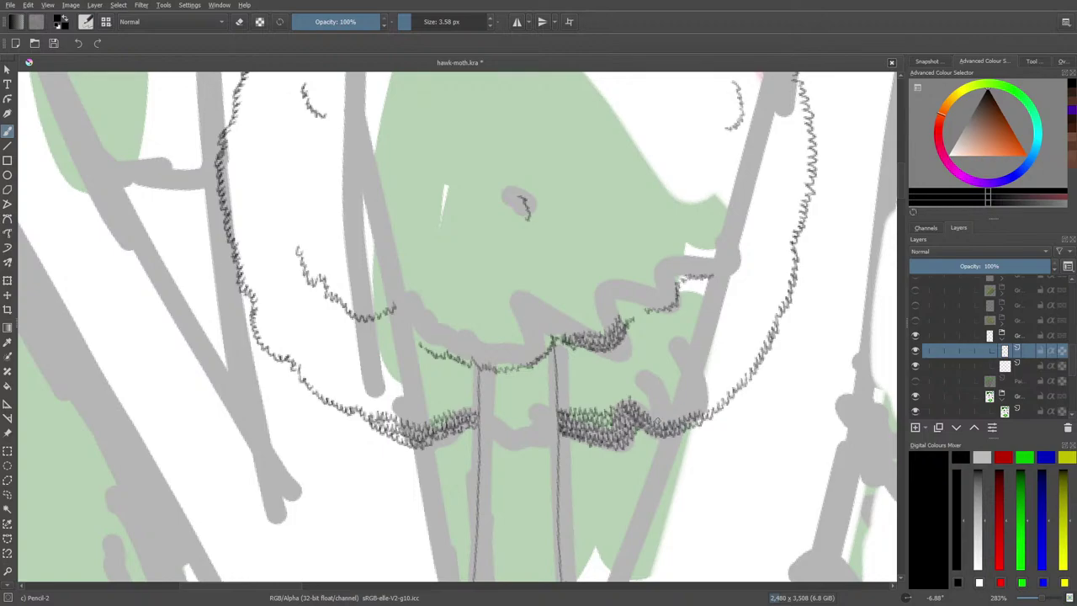
mouse_move(656, 420)
left_mouse_down()
mouse_move(685, 403)
mouse_move(717, 403)
mouse_move(727, 373)
mouse_move(706, 397)
mouse_move(662, 407)
mouse_move(636, 393)
left_mouse_up()
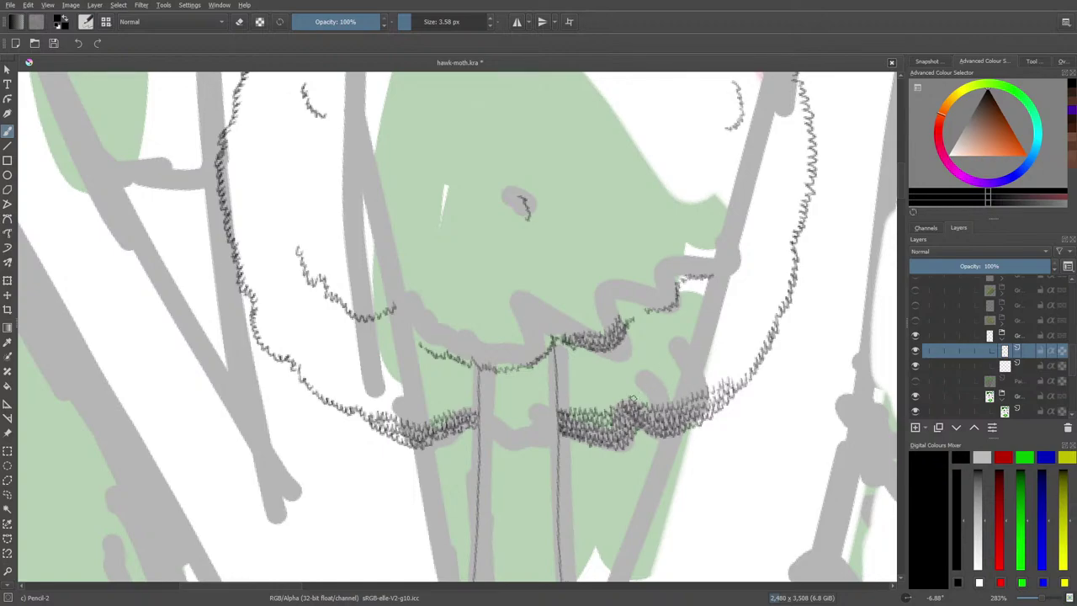
mouse_move(634, 395)
left_mouse_down()
mouse_move(713, 384)
mouse_move(720, 366)
left_mouse_up()
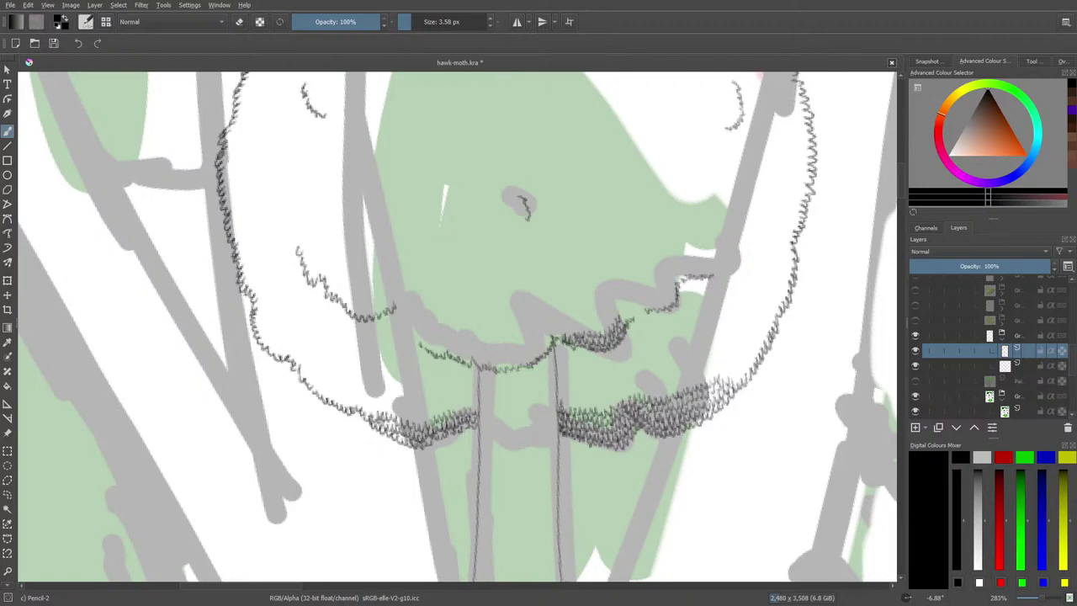
left_click_drag(573, 402, 633, 385)
- Build up zigzag leaf texture along the inner jagged edge above the thin branches, joining its gap on the right side
mouse_move(646, 308)
left_mouse_down()
mouse_move(673, 295)
mouse_move(667, 285)
mouse_move(662, 300)
mouse_move(650, 296)
mouse_move(669, 277)
mouse_move(719, 267)
mouse_move(718, 257)
left_mouse_up()
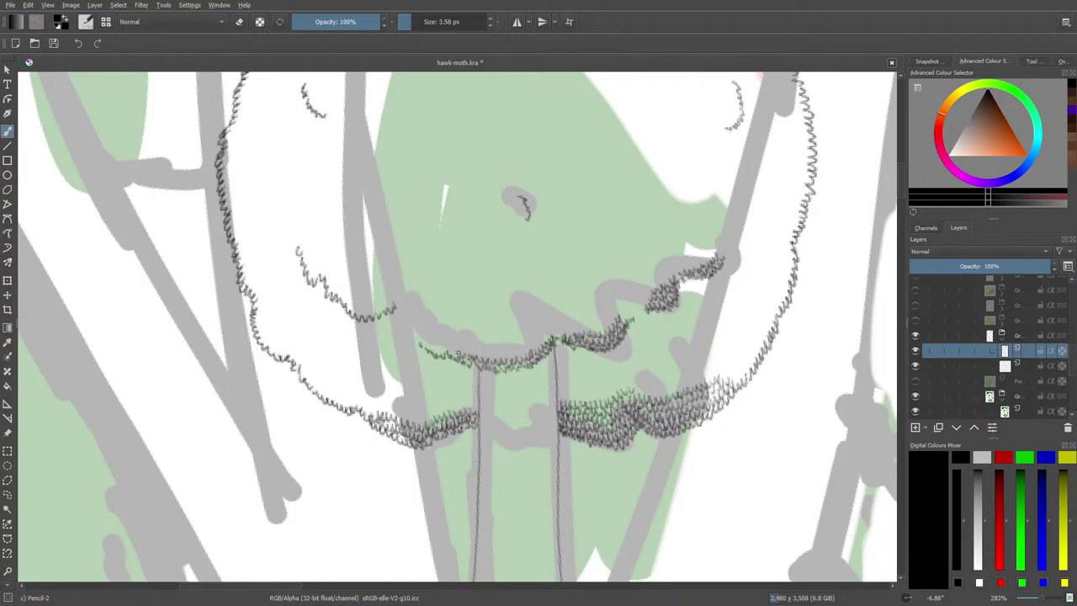
mouse_move(445, 347)
left_mouse_down()
mouse_move(428, 341)
mouse_move(468, 352)
mouse_move(538, 342)
left_mouse_up()
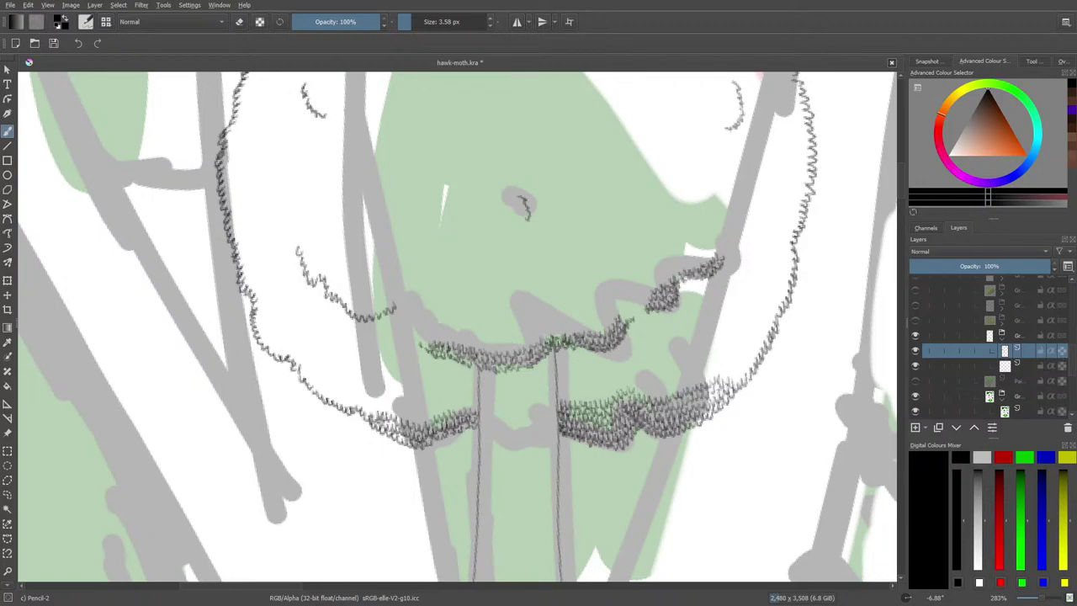
mouse_move(565, 348)
left_mouse_down()
mouse_move(622, 341)
mouse_move(646, 308)
mouse_move(644, 331)
mouse_move(656, 307)
mouse_move(663, 323)
mouse_move(666, 311)
left_mouse_up()
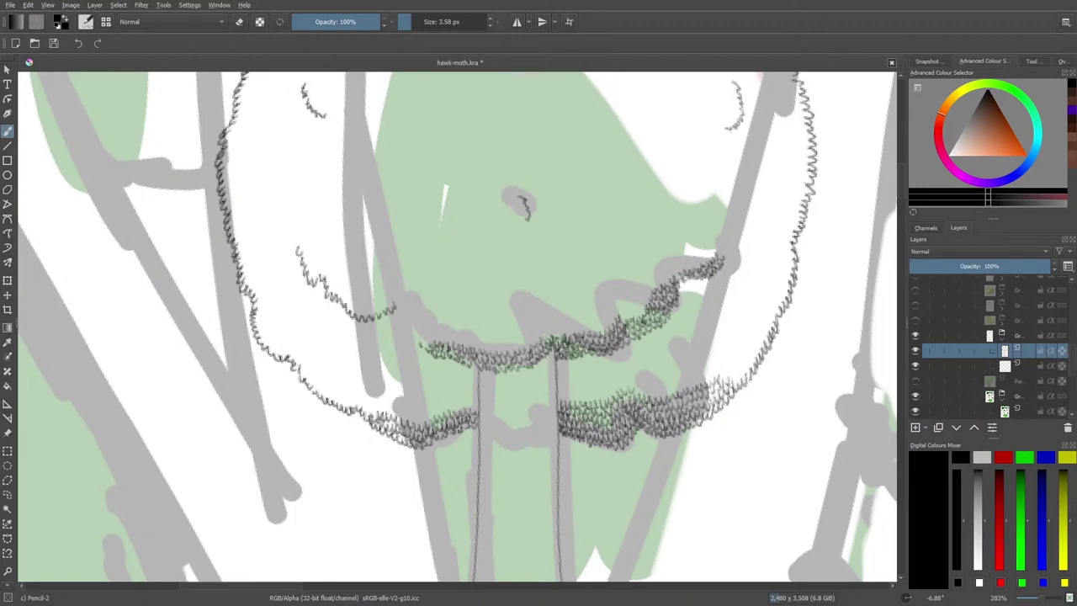
- Fill the area right of the thin branches, between the inner jagged edge and the lower edge, with dense zigzag leaf texture
mouse_move(590, 360)
left_mouse_down()
mouse_move(596, 352)
mouse_move(605, 372)
mouse_move(565, 365)
mouse_move(582, 374)
mouse_move(569, 381)
mouse_move(611, 375)
mouse_move(602, 383)
mouse_move(553, 383)
mouse_move(607, 394)
mouse_move(562, 395)
mouse_move(630, 382)
mouse_move(647, 394)
mouse_move(617, 371)
mouse_move(644, 372)
mouse_move(618, 361)
mouse_move(643, 339)
left_mouse_up()
mouse_move(650, 387)
left_mouse_down()
mouse_move(688, 383)
mouse_move(689, 371)
mouse_move(648, 382)
mouse_move(684, 369)
mouse_move(650, 367)
mouse_move(664, 357)
mouse_move(663, 335)
mouse_move(648, 351)
mouse_move(660, 330)
mouse_move(641, 338)
left_mouse_up()
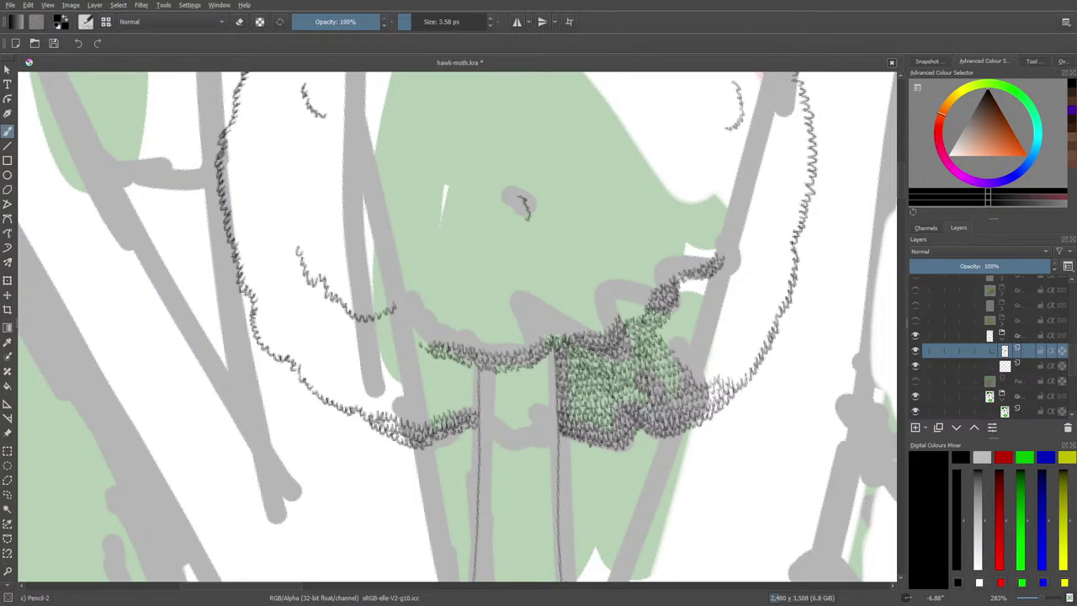
right_click(683, 357)
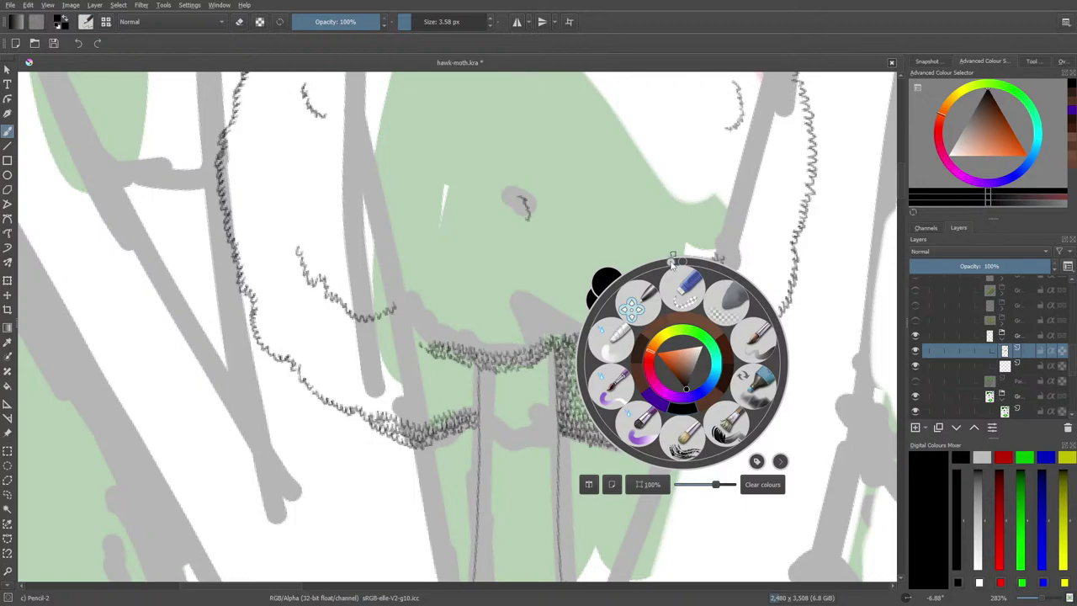
left_click_drag(673, 263, 715, 275)
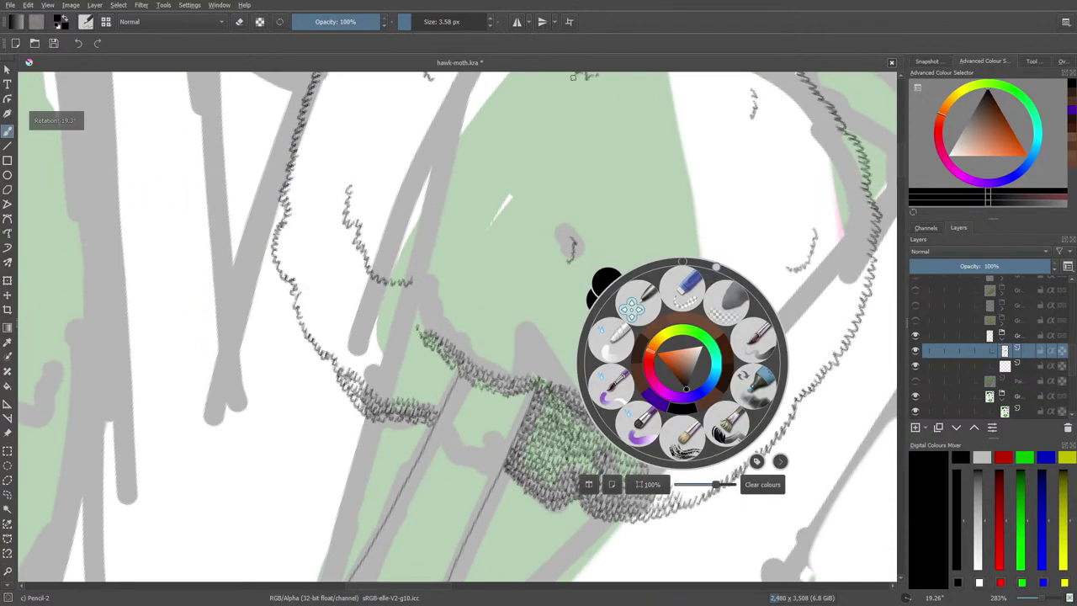
left_click(569, 204)
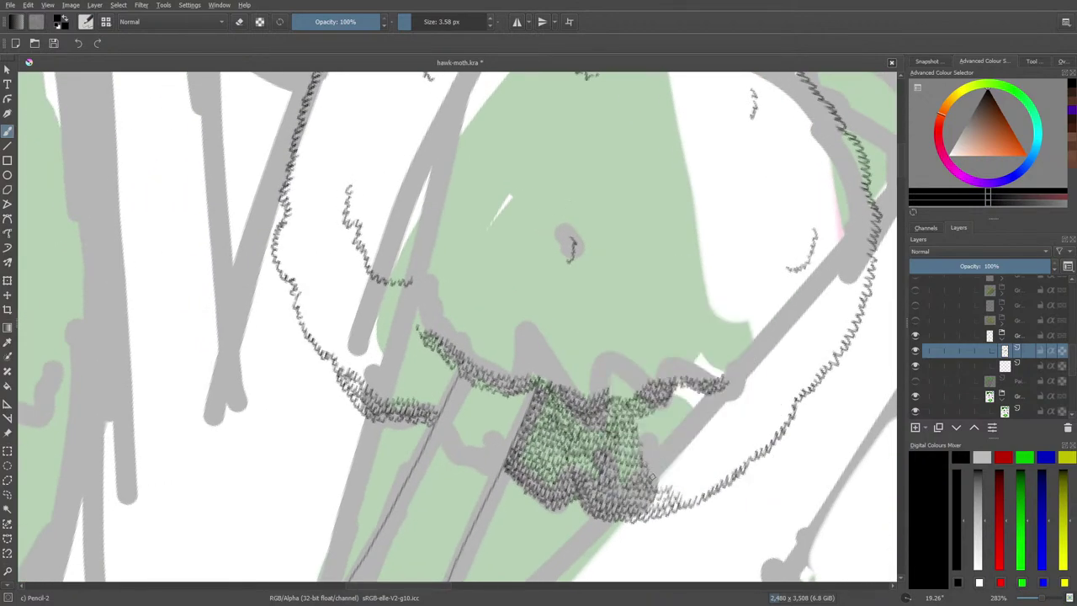
mouse_move(658, 477)
left_mouse_down()
mouse_move(689, 491)
mouse_move(697, 484)
left_mouse_up()
right_click(668, 491)
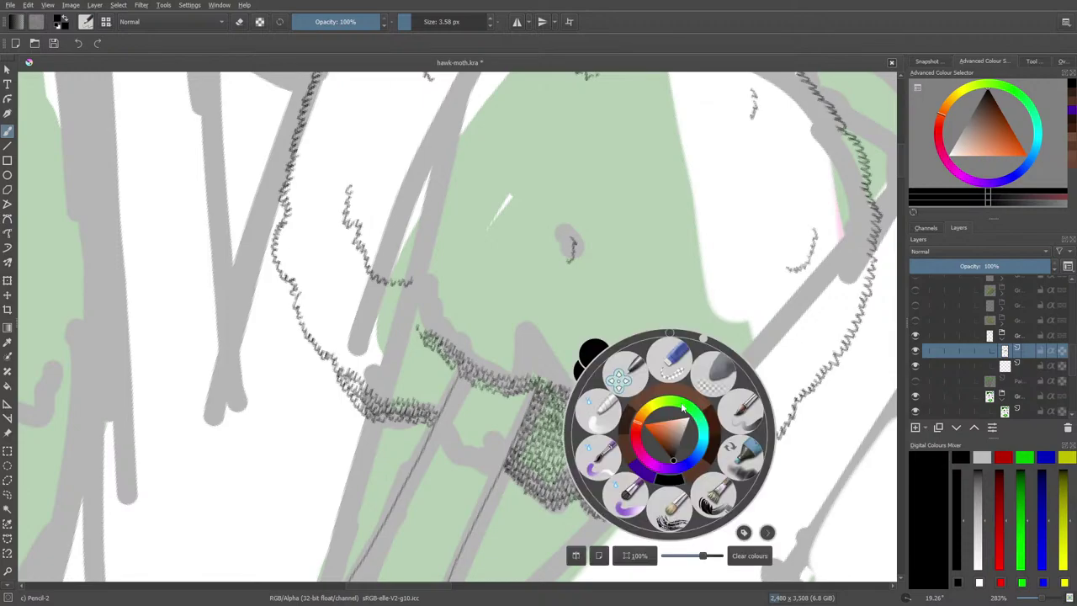
left_click(593, 313)
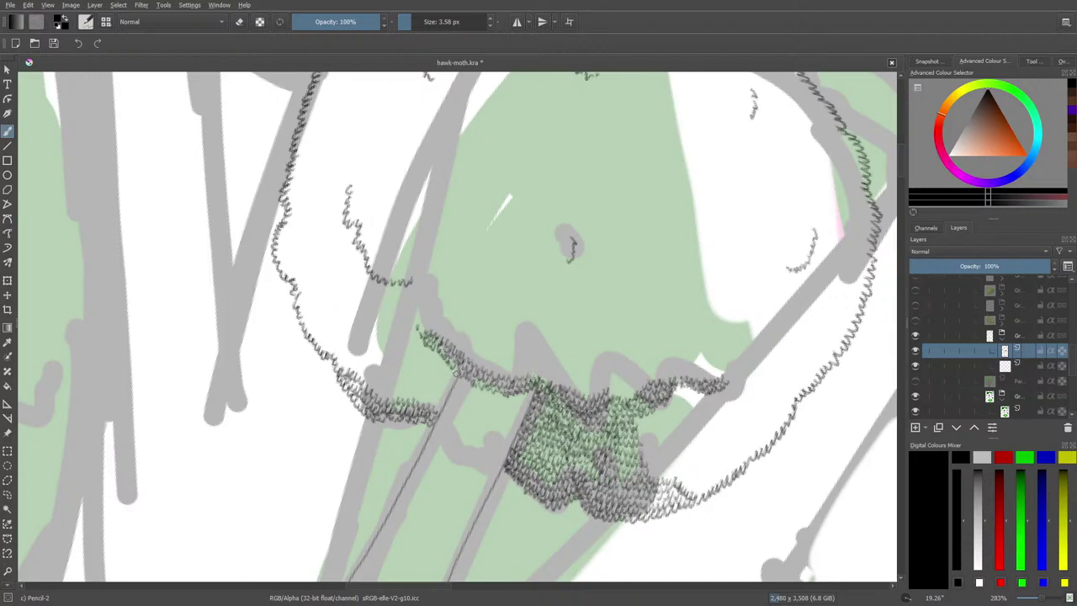
- Fill the clump's lower-left part with zigzag leaf texture, from the left thin branch out and up along the outer outline
mouse_move(444, 364)
left_mouse_down()
mouse_move(423, 356)
mouse_move(432, 352)
mouse_move(415, 334)
left_mouse_up()
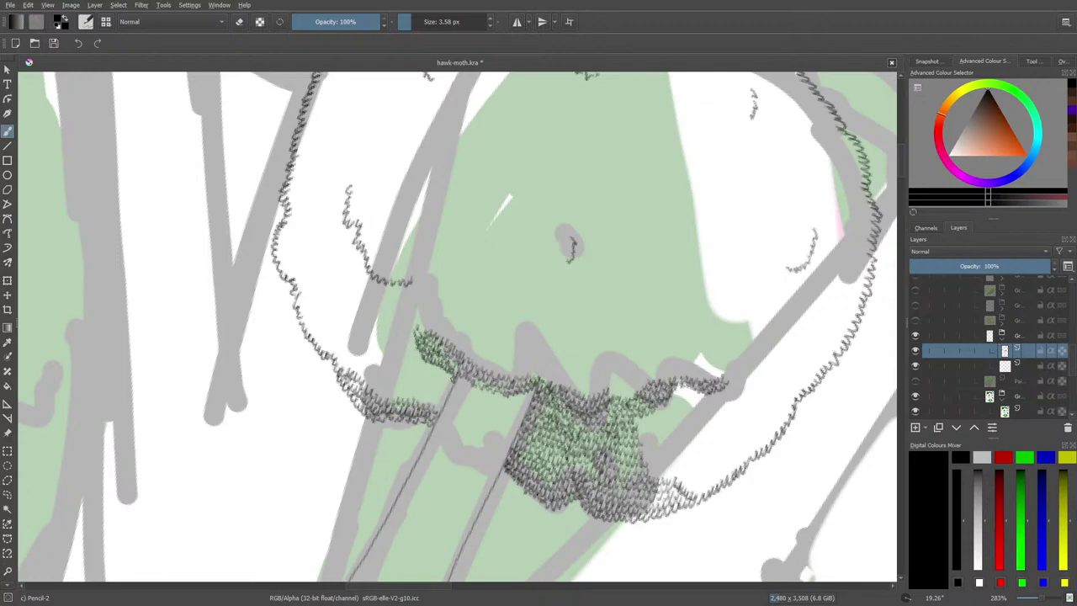
mouse_move(435, 370)
left_mouse_down()
mouse_move(422, 368)
mouse_move(424, 398)
mouse_move(415, 395)
mouse_move(441, 399)
mouse_move(416, 389)
mouse_move(444, 385)
mouse_move(422, 371)
left_mouse_up()
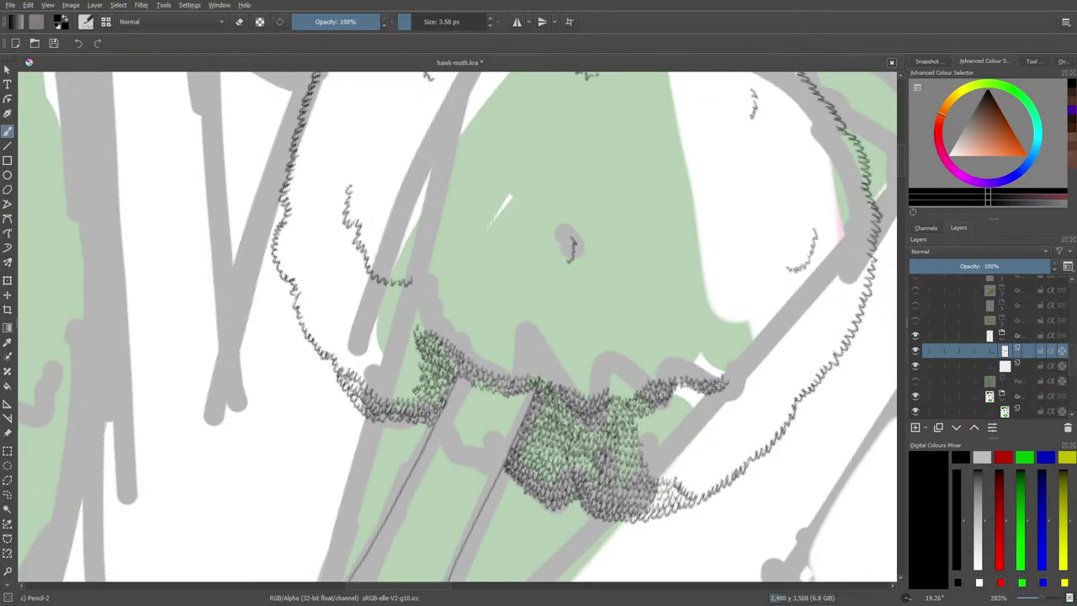
scroll(367, 589, "left", 5)
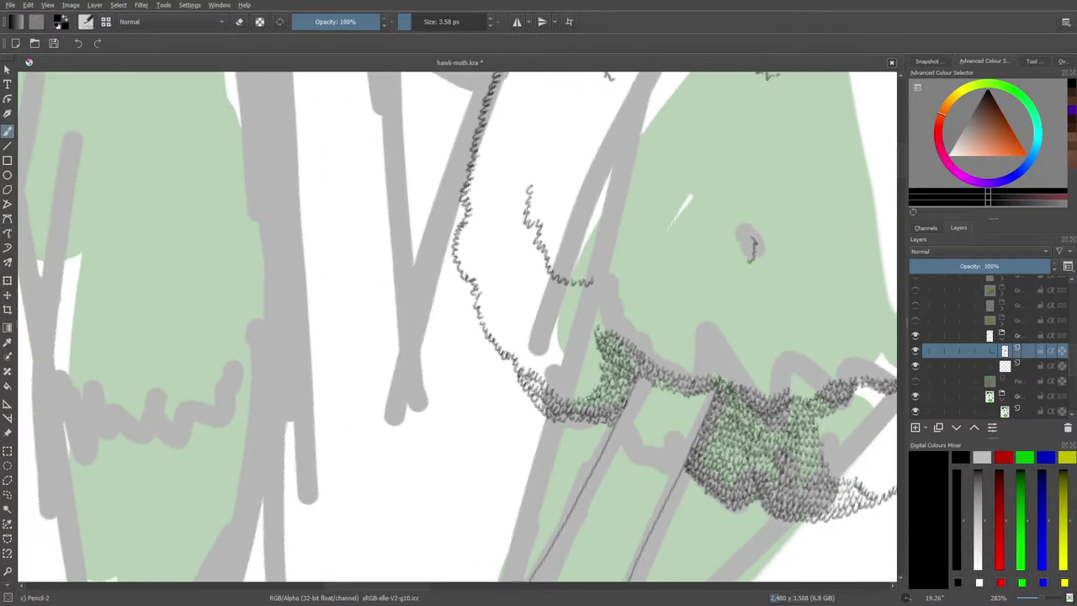
mouse_move(589, 396)
left_mouse_down()
mouse_move(557, 384)
mouse_move(560, 354)
mouse_move(550, 380)
mouse_move(543, 362)
mouse_move(588, 389)
mouse_move(598, 375)
mouse_move(576, 378)
mouse_move(555, 360)
mouse_move(601, 362)
mouse_move(590, 367)
mouse_move(586, 340)
left_mouse_up()
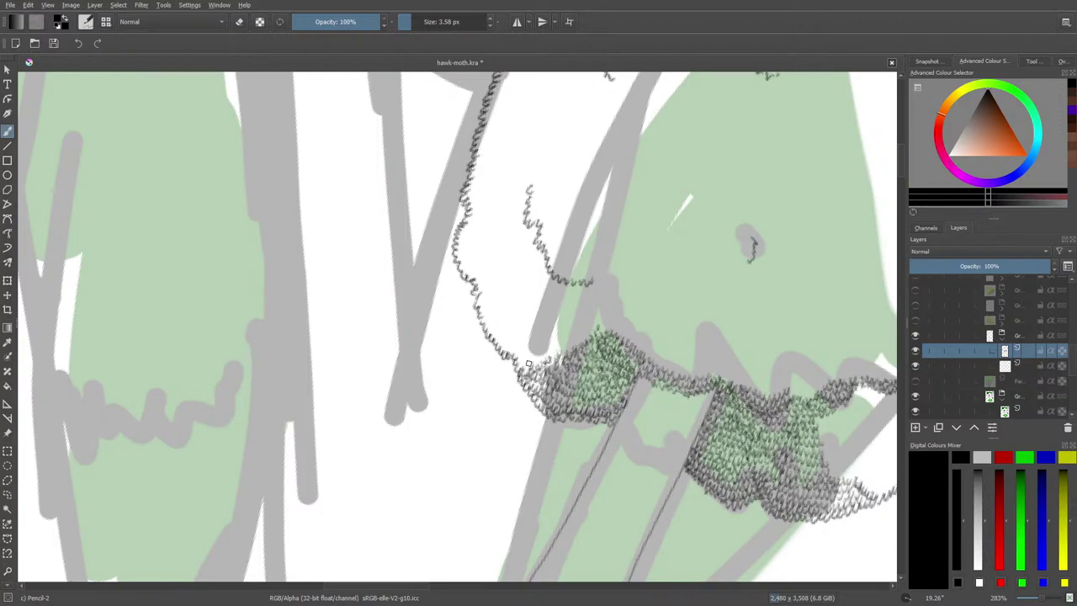
mouse_move(516, 360)
left_mouse_down()
mouse_move(557, 353)
mouse_move(557, 339)
mouse_move(526, 351)
mouse_move(518, 322)
mouse_move(523, 344)
mouse_move(502, 342)
mouse_move(483, 320)
mouse_move(519, 345)
mouse_move(524, 331)
mouse_move(509, 337)
mouse_move(498, 320)
mouse_move(512, 326)
mouse_move(487, 309)
mouse_move(493, 331)
mouse_move(497, 300)
left_mouse_up()
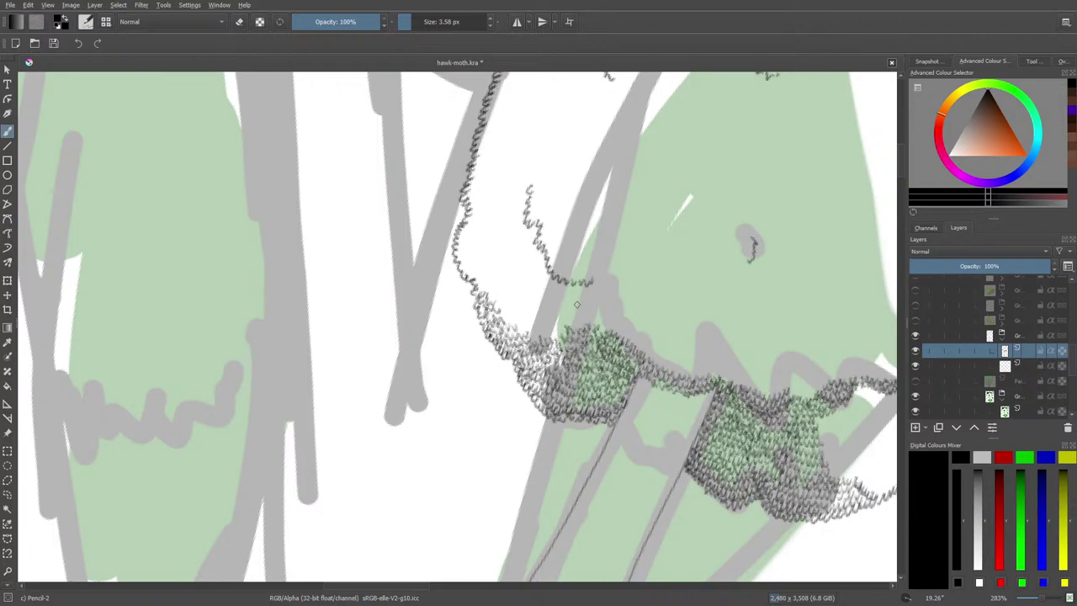
- Extend the zigzag leaf texture across the clump's lower-right part along the outer outline and save the document
left_click_drag(361, 588, 390, 576)
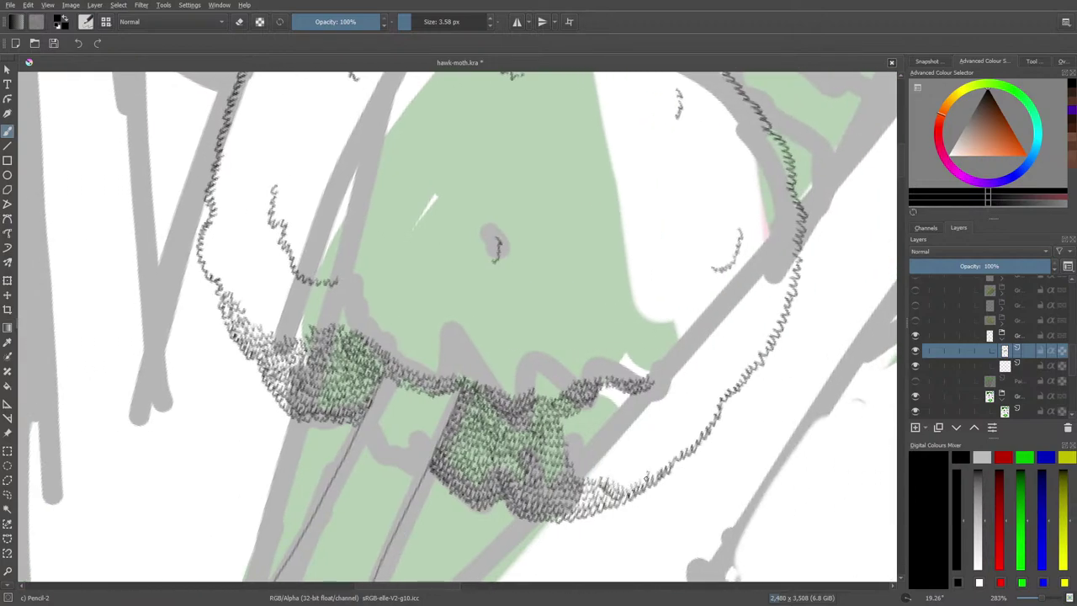
mouse_move(620, 482)
left_mouse_down()
mouse_move(654, 473)
mouse_move(663, 451)
mouse_move(632, 452)
mouse_move(608, 478)
mouse_move(577, 437)
mouse_move(595, 476)
mouse_move(572, 456)
mouse_move(607, 469)
mouse_move(609, 443)
mouse_move(614, 460)
mouse_move(570, 447)
mouse_move(586, 433)
mouse_move(565, 422)
mouse_move(586, 425)
mouse_move(577, 413)
mouse_move(626, 453)
left_mouse_up()
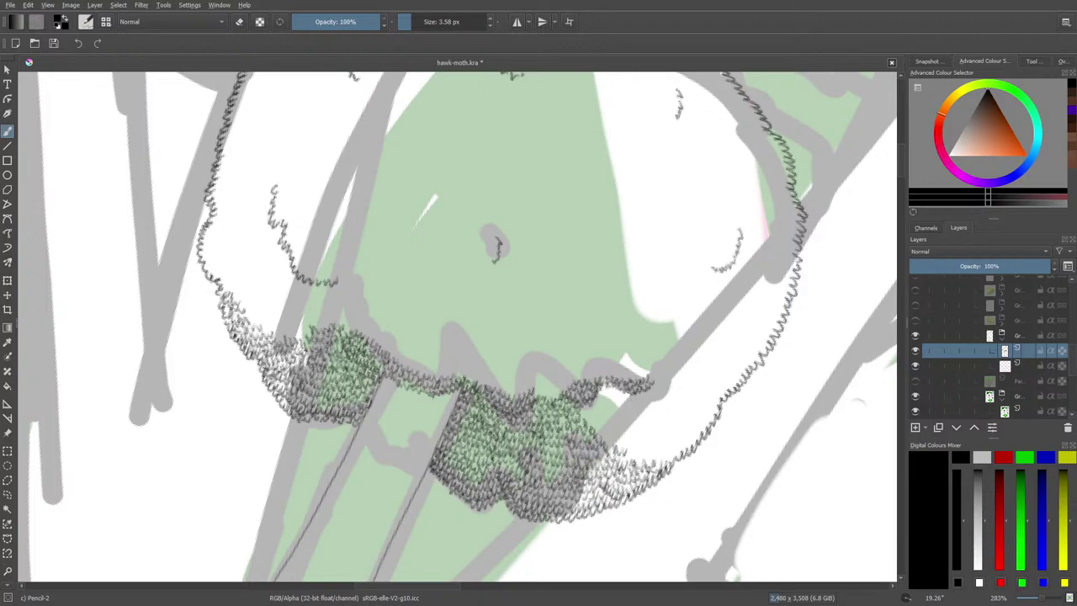
mouse_move(581, 414)
left_mouse_down()
mouse_move(632, 455)
mouse_move(669, 454)
left_mouse_up()
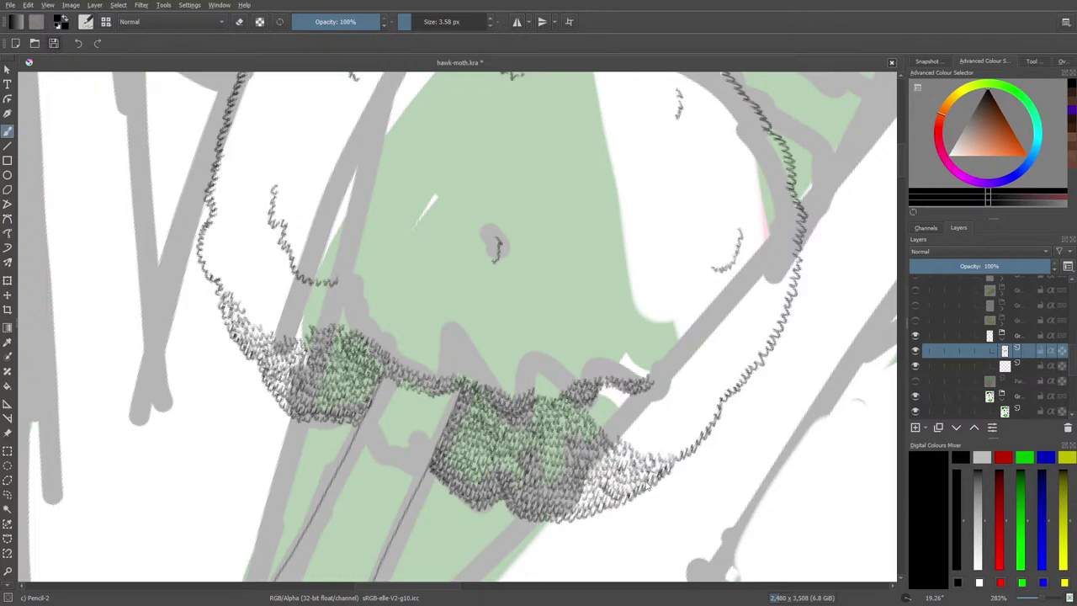
key("ctrl+s")
- Fill the remaining gap between the inner edge's right end and the outer outline with zigzag leaf texture, and save the document
left_click(635, 448)
mouse_move(637, 448)
left_mouse_down()
mouse_move(681, 443)
mouse_move(640, 445)
mouse_move(608, 430)
left_mouse_up()
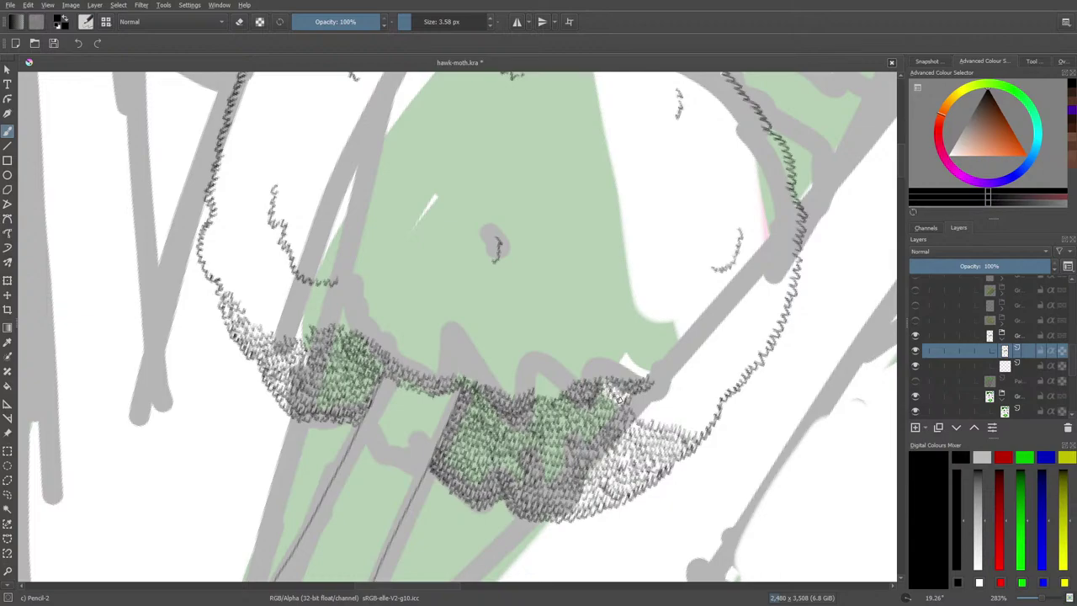
mouse_move(642, 414)
left_mouse_down()
mouse_move(686, 416)
mouse_move(639, 402)
mouse_move(673, 399)
mouse_move(655, 392)
left_mouse_up()
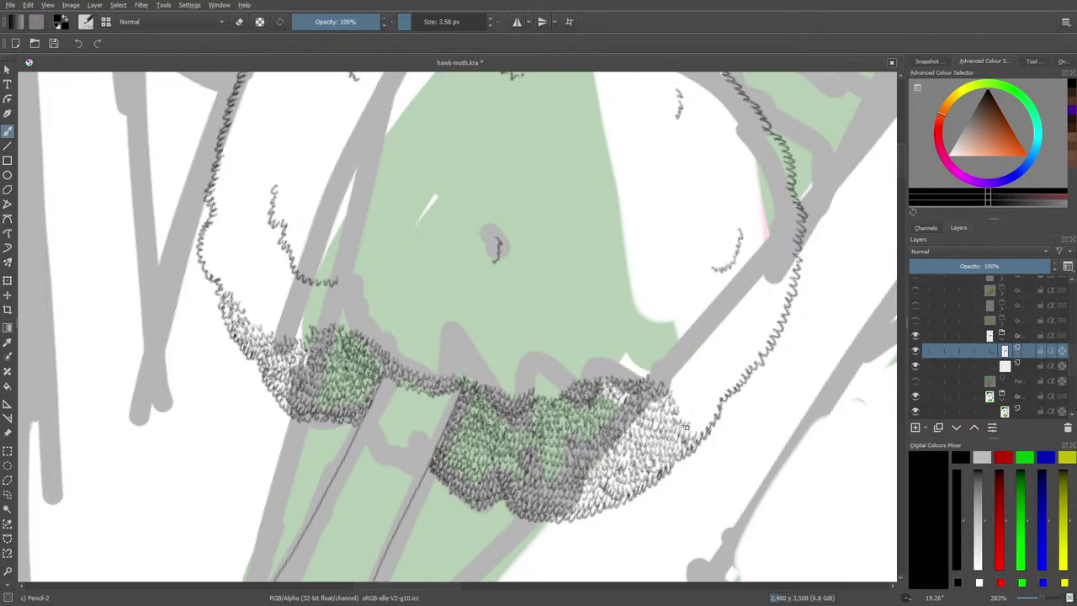
mouse_move(695, 429)
left_mouse_down()
mouse_move(705, 425)
mouse_move(686, 409)
mouse_move(678, 416)
mouse_move(680, 406)
mouse_move(698, 417)
mouse_move(713, 408)
mouse_move(671, 389)
mouse_move(713, 406)
mouse_move(685, 400)
left_mouse_up()
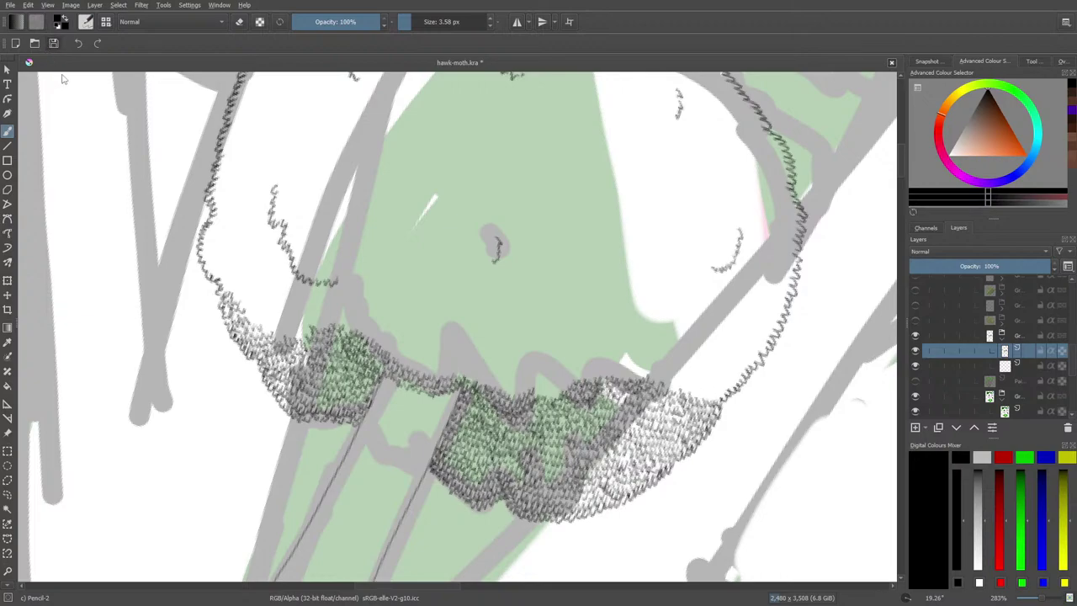
key("ctrl+s")
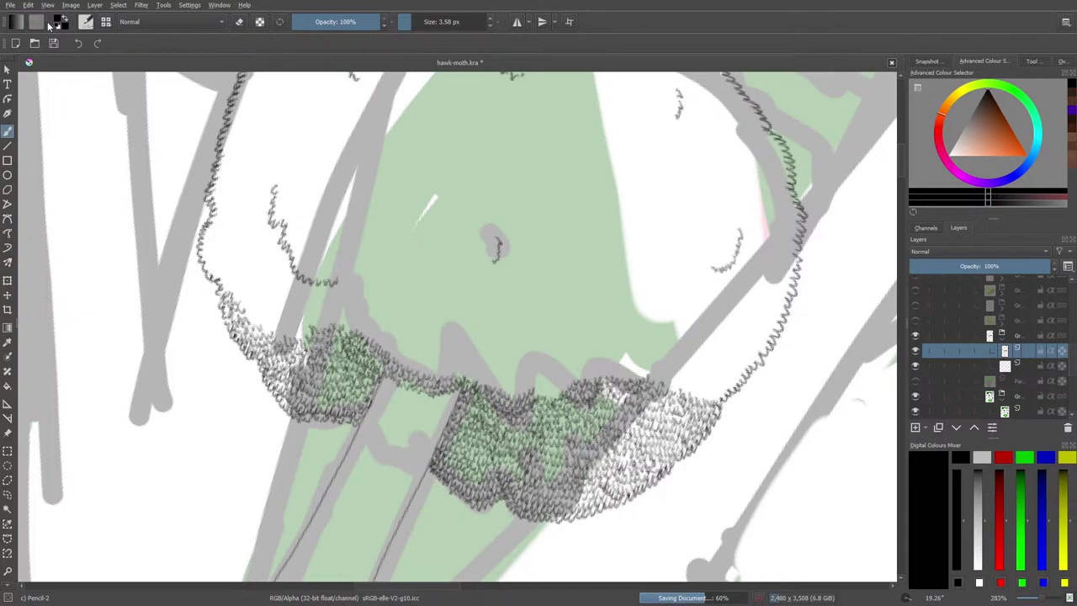